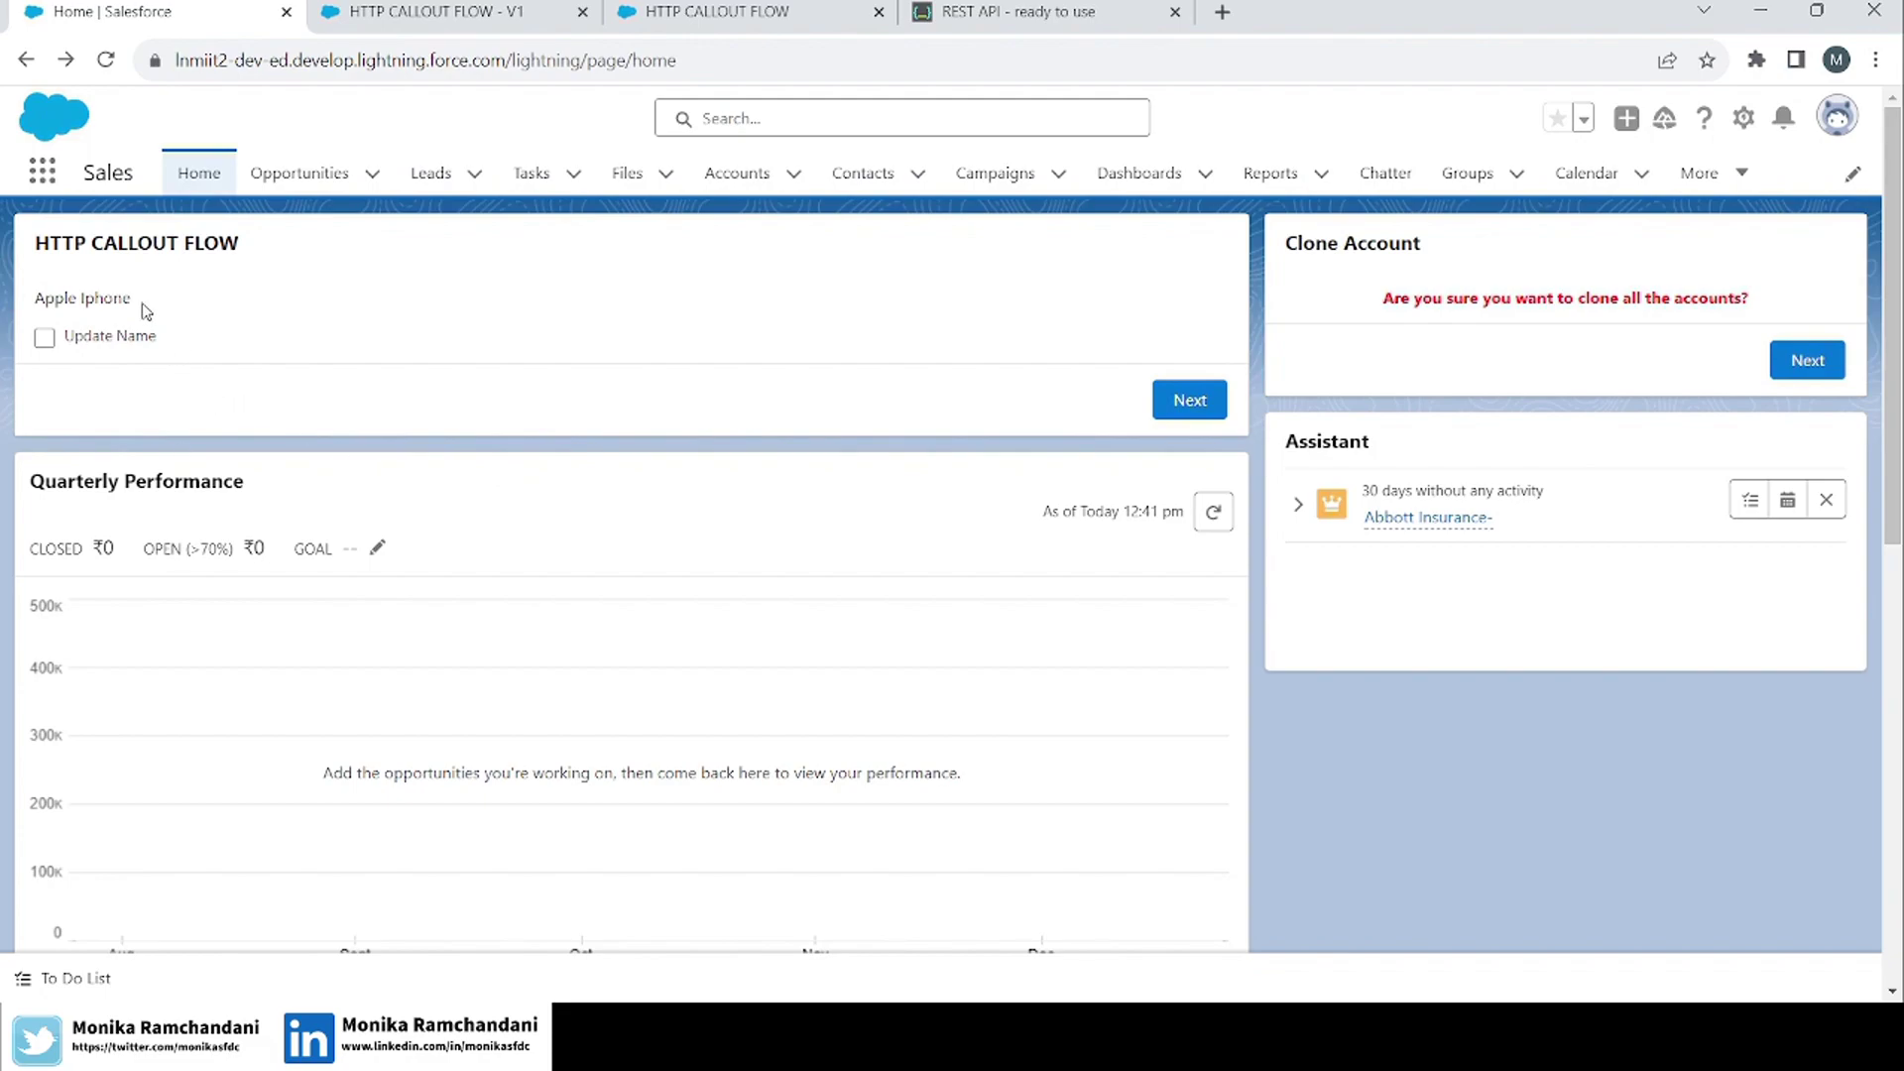
Run the HTTP CALLOUT FLOW on the home page with Update Name enabled and the new name "Iphone 15 pro max".
{"action": "left_click_drag", "start_coordinate": [145, 311], "coordinate": [40, 301]}
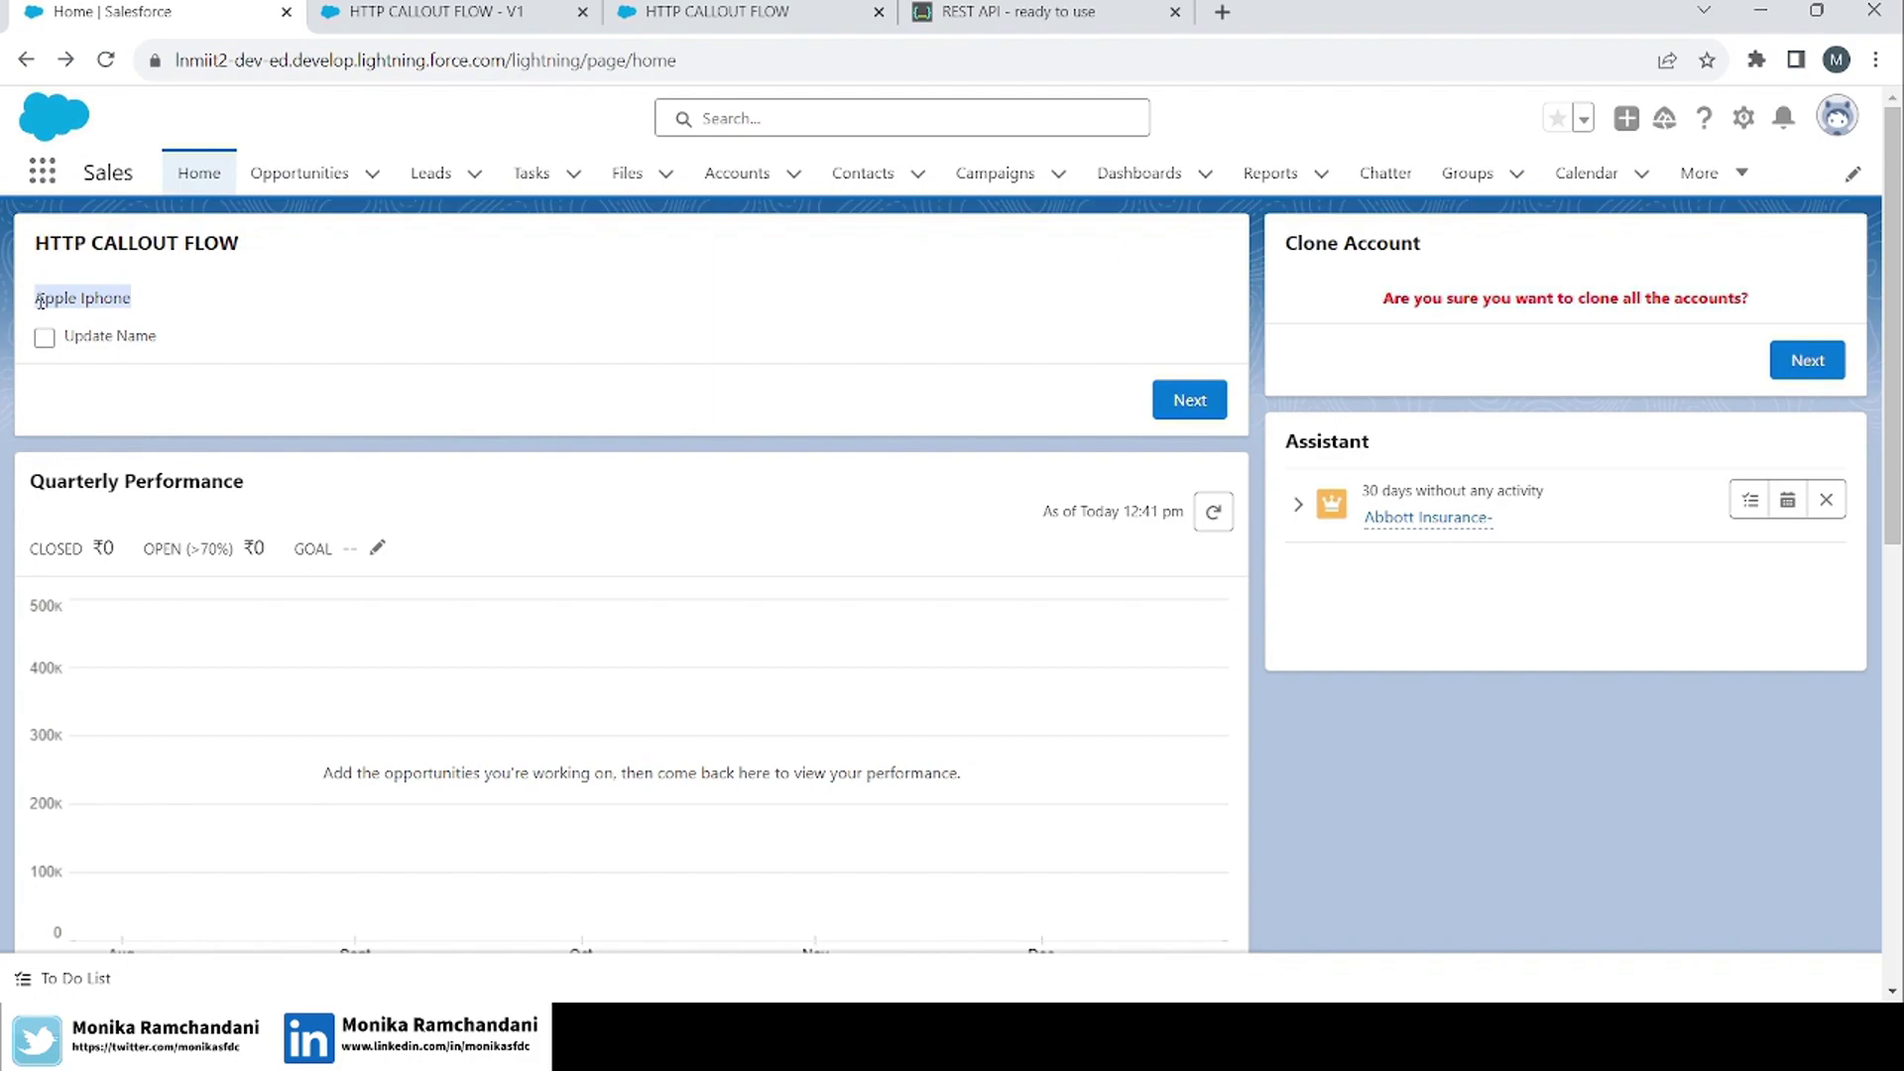
{"action": "left_click", "coordinate": [159, 301]}
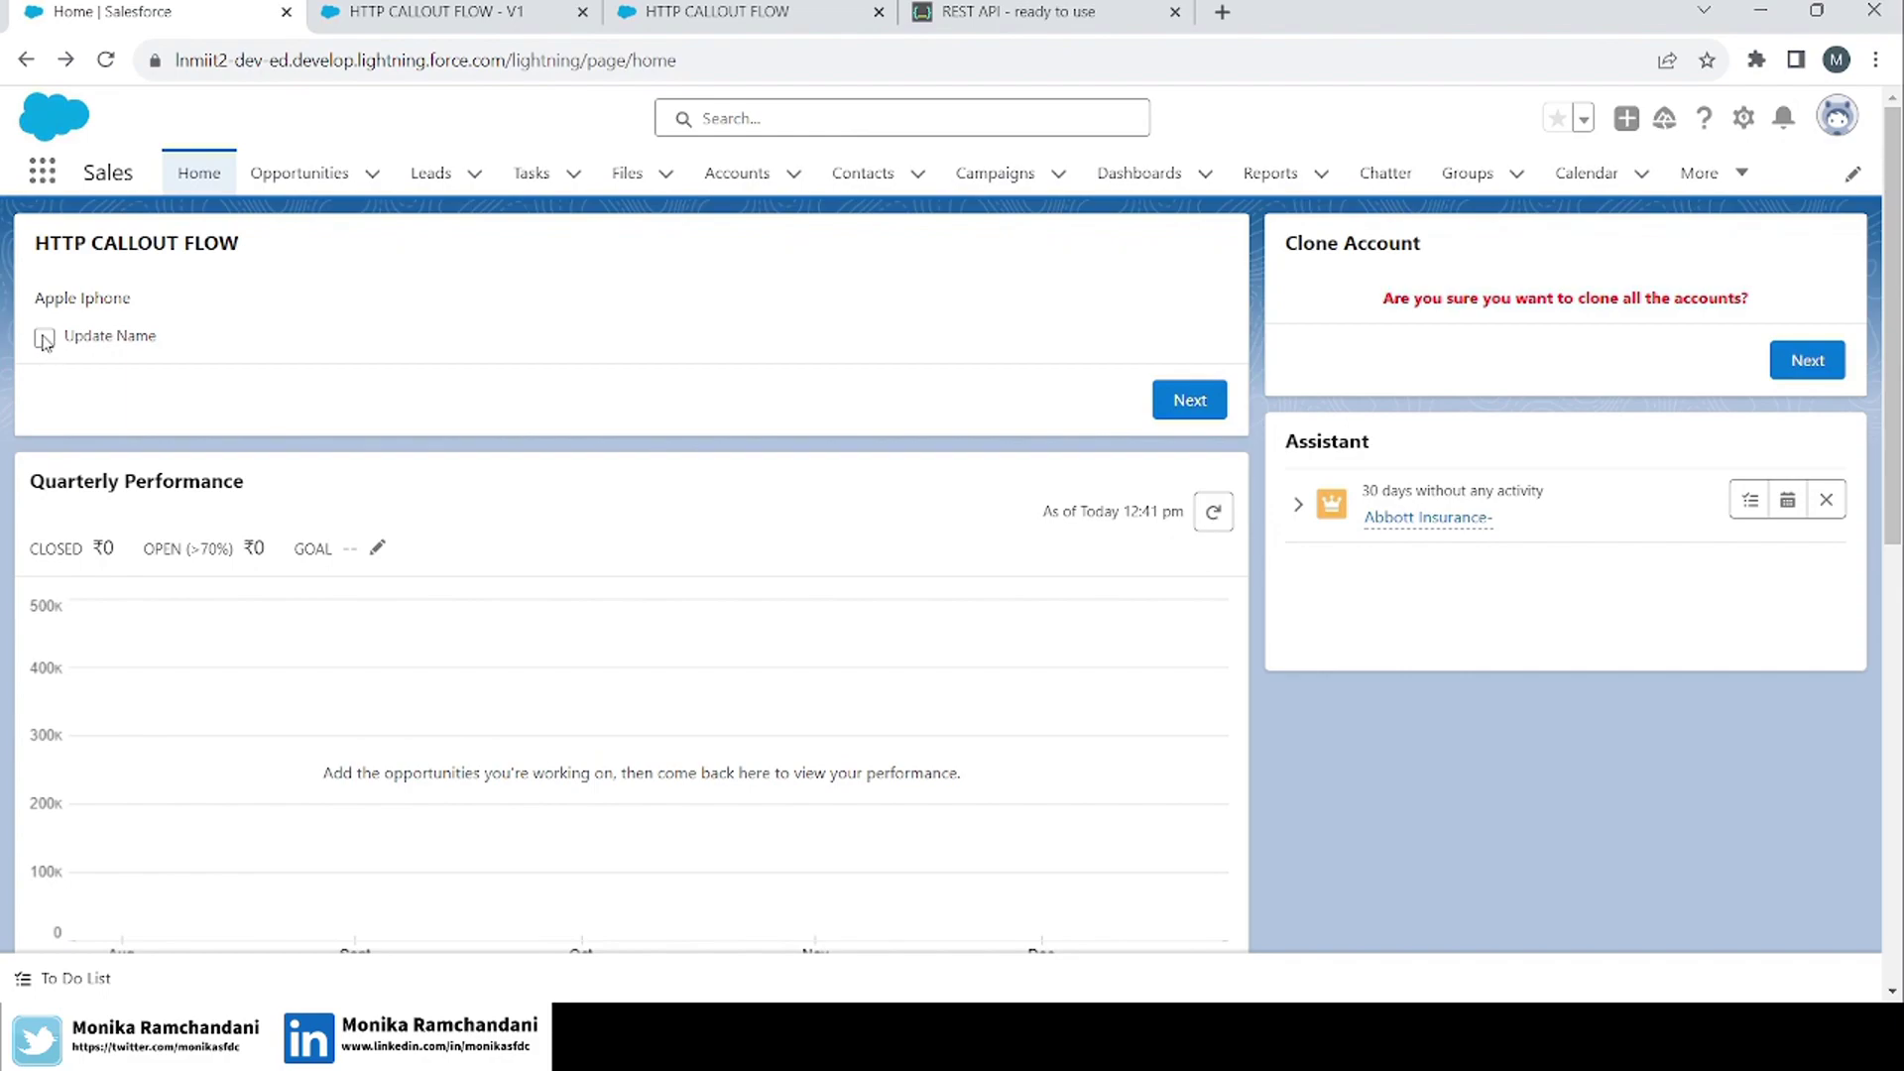
{"action": "left_click", "coordinate": [43, 340]}
{"action": "left_click", "coordinate": [109, 407]}
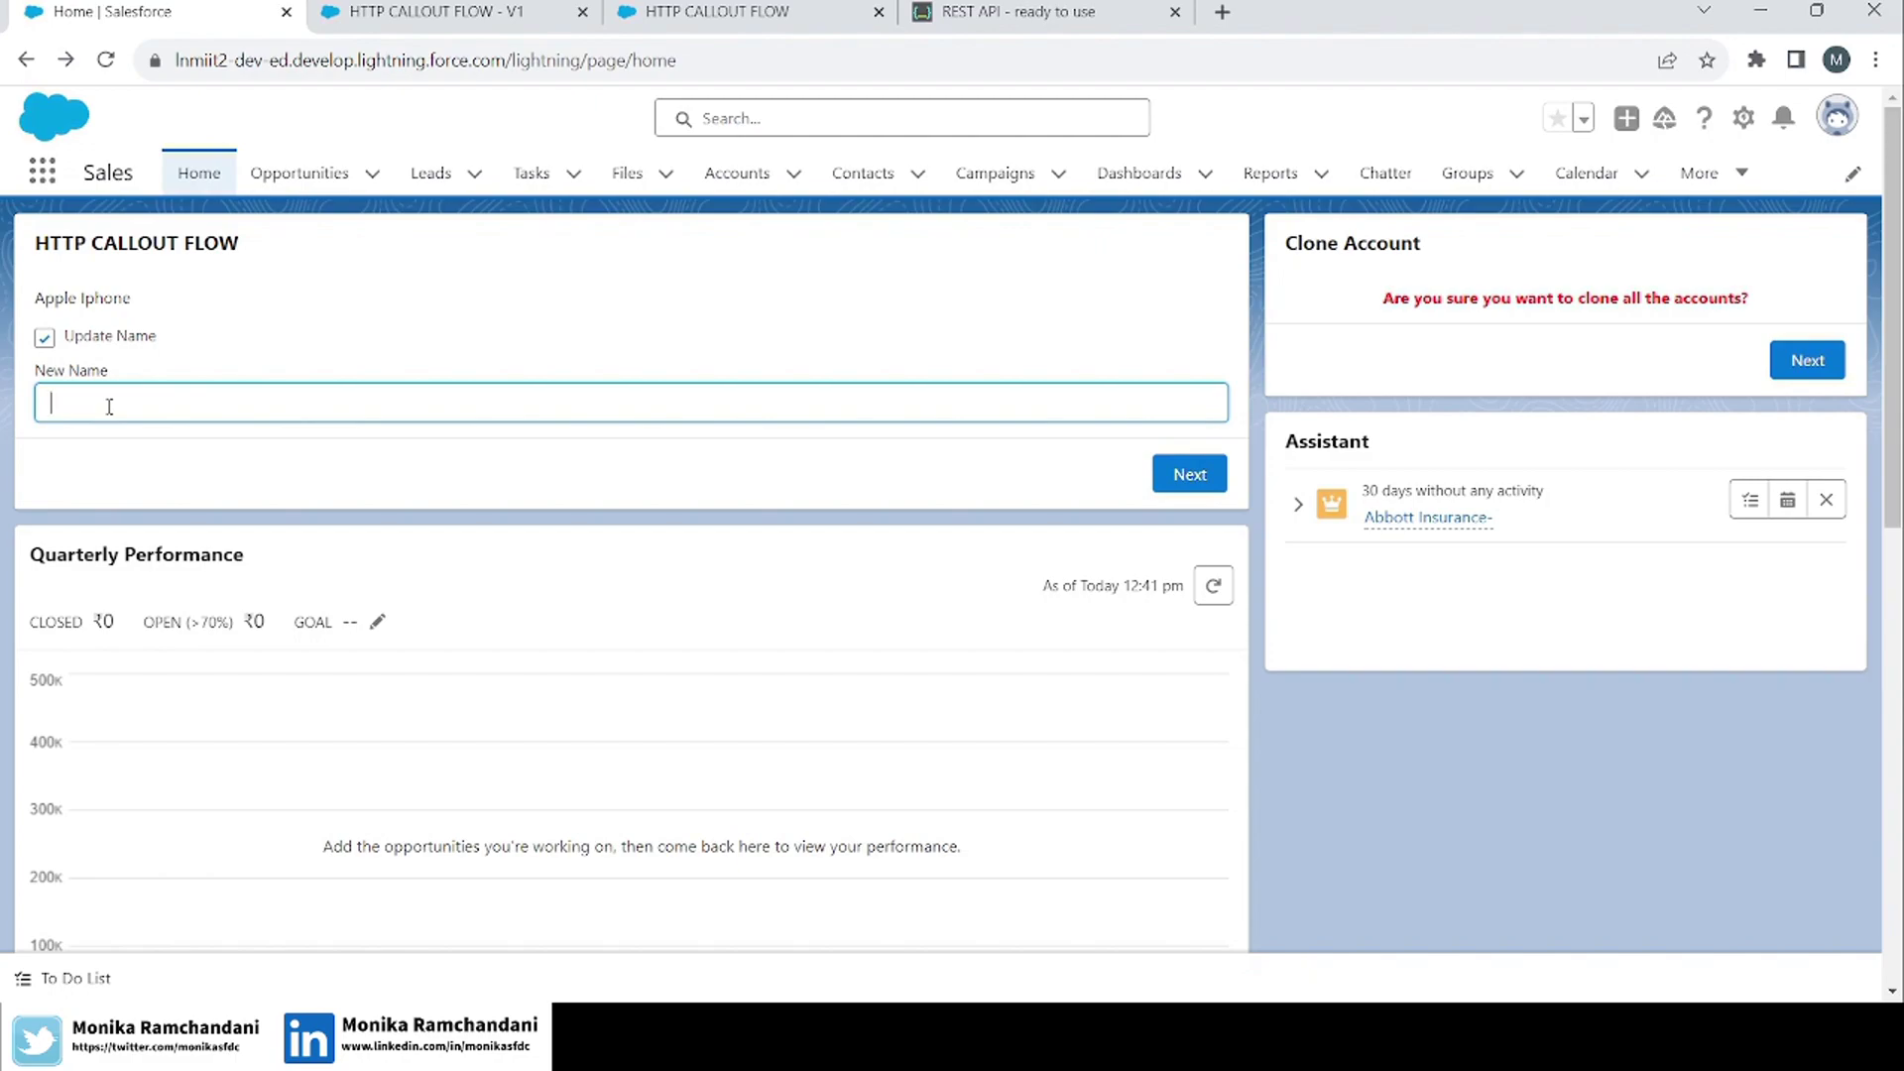
{"action": "type", "text": "Iphone 15 pro max"}
{"action": "left_click", "coordinate": [1179, 476]}
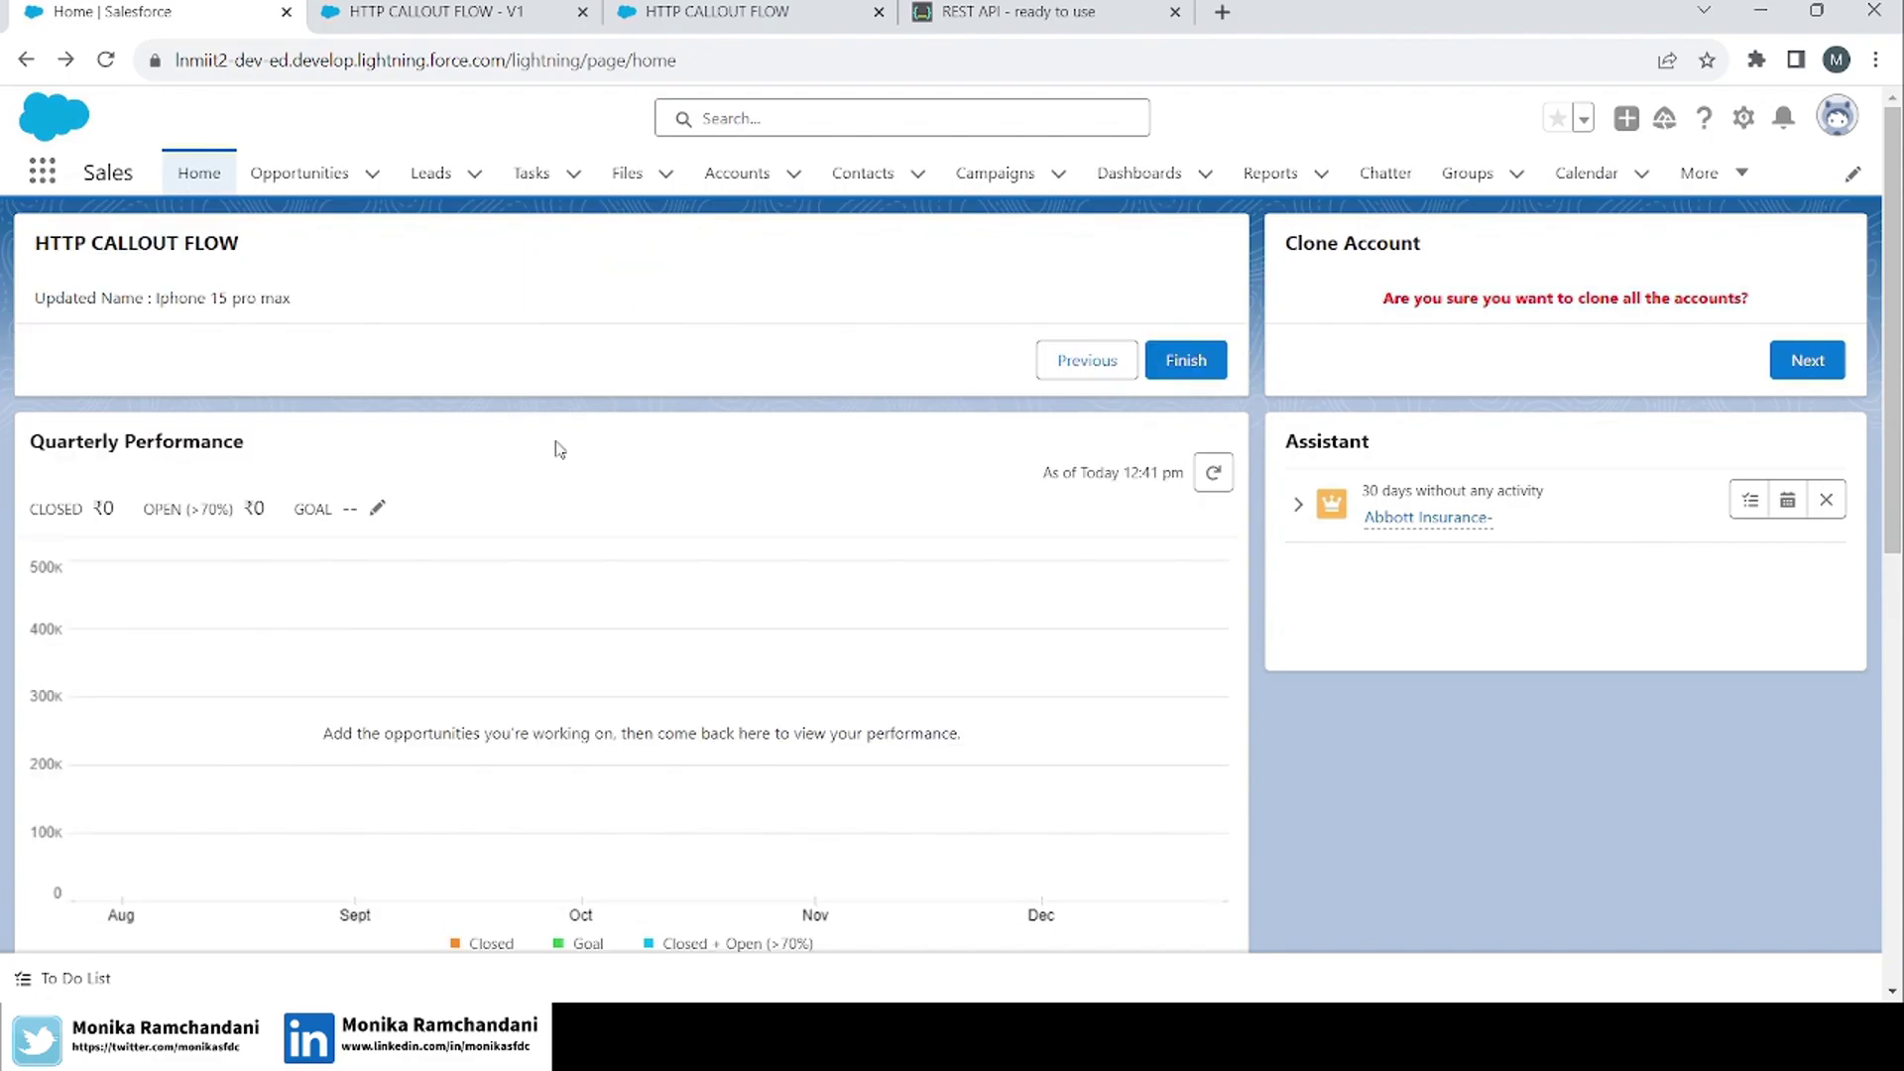
{"action": "left_click_drag", "start_coordinate": [297, 302], "coordinate": [20, 302]}
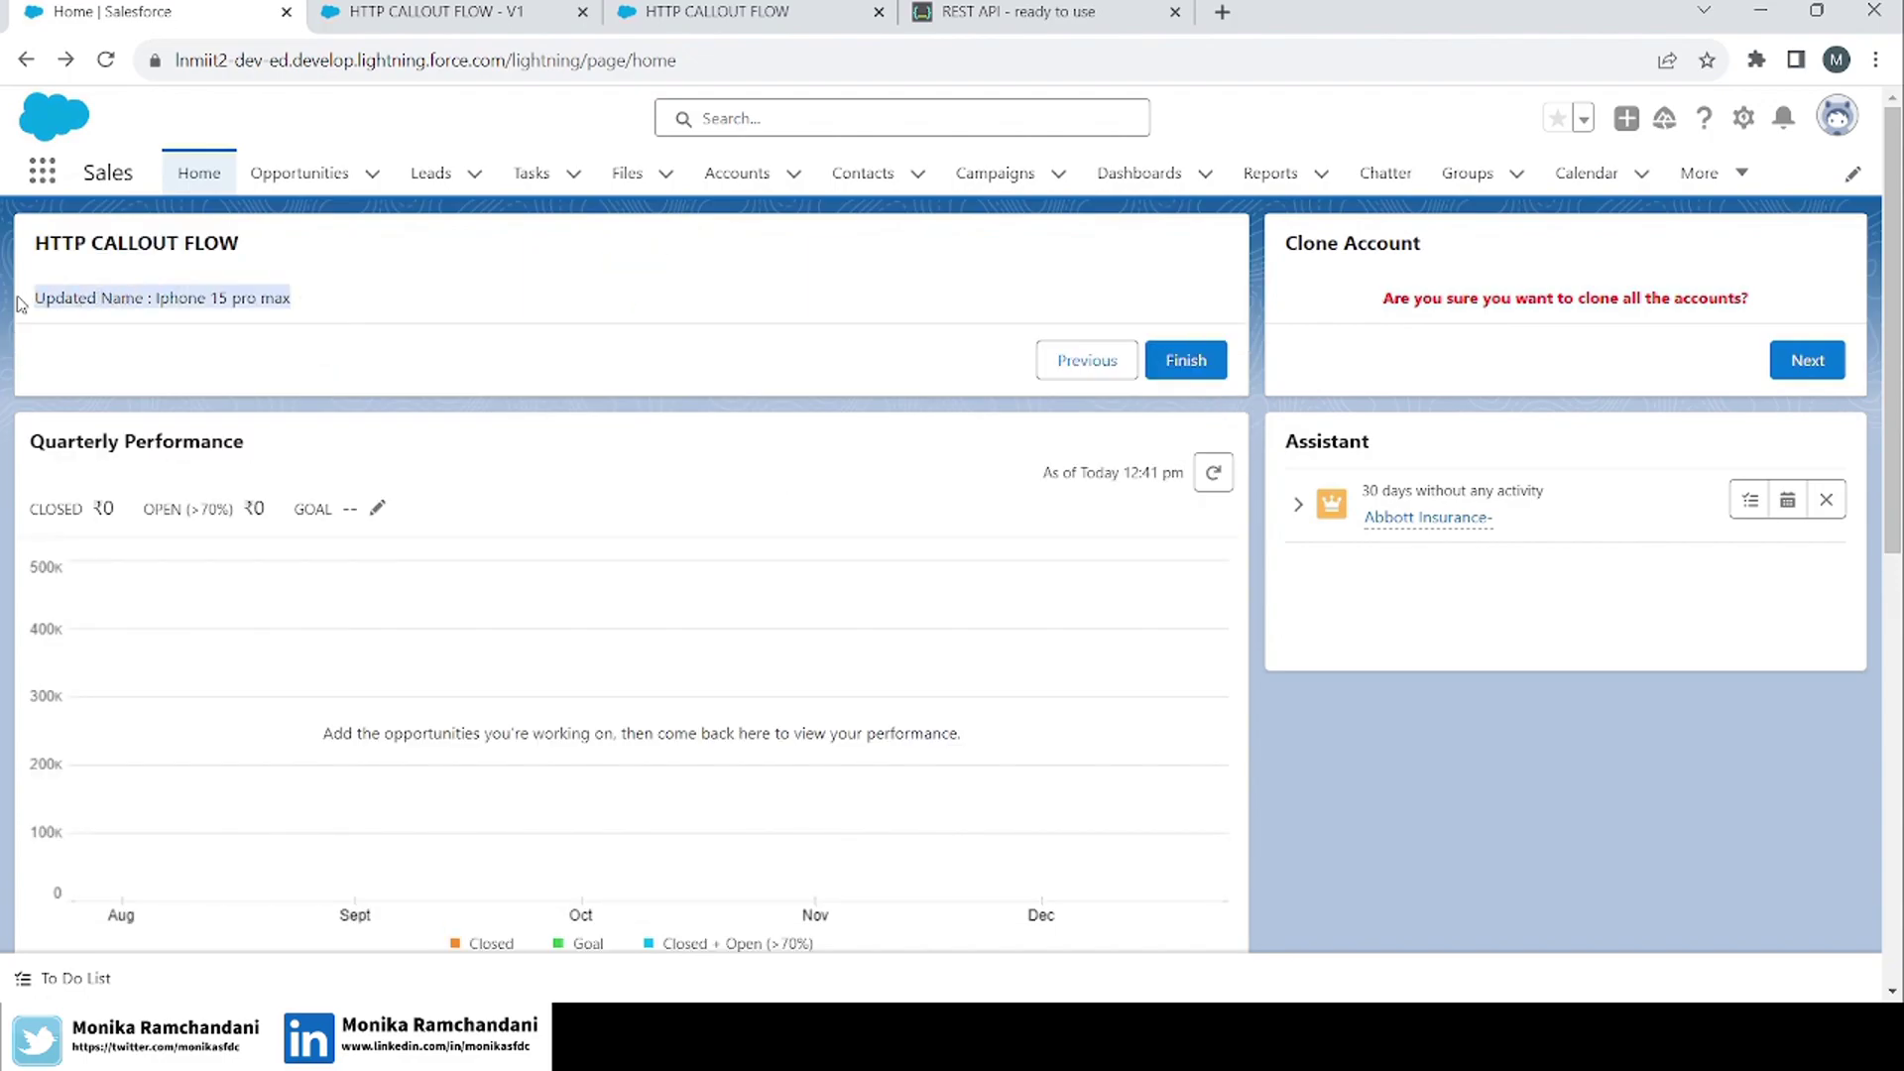
{"action": "left_click", "coordinate": [309, 312]}
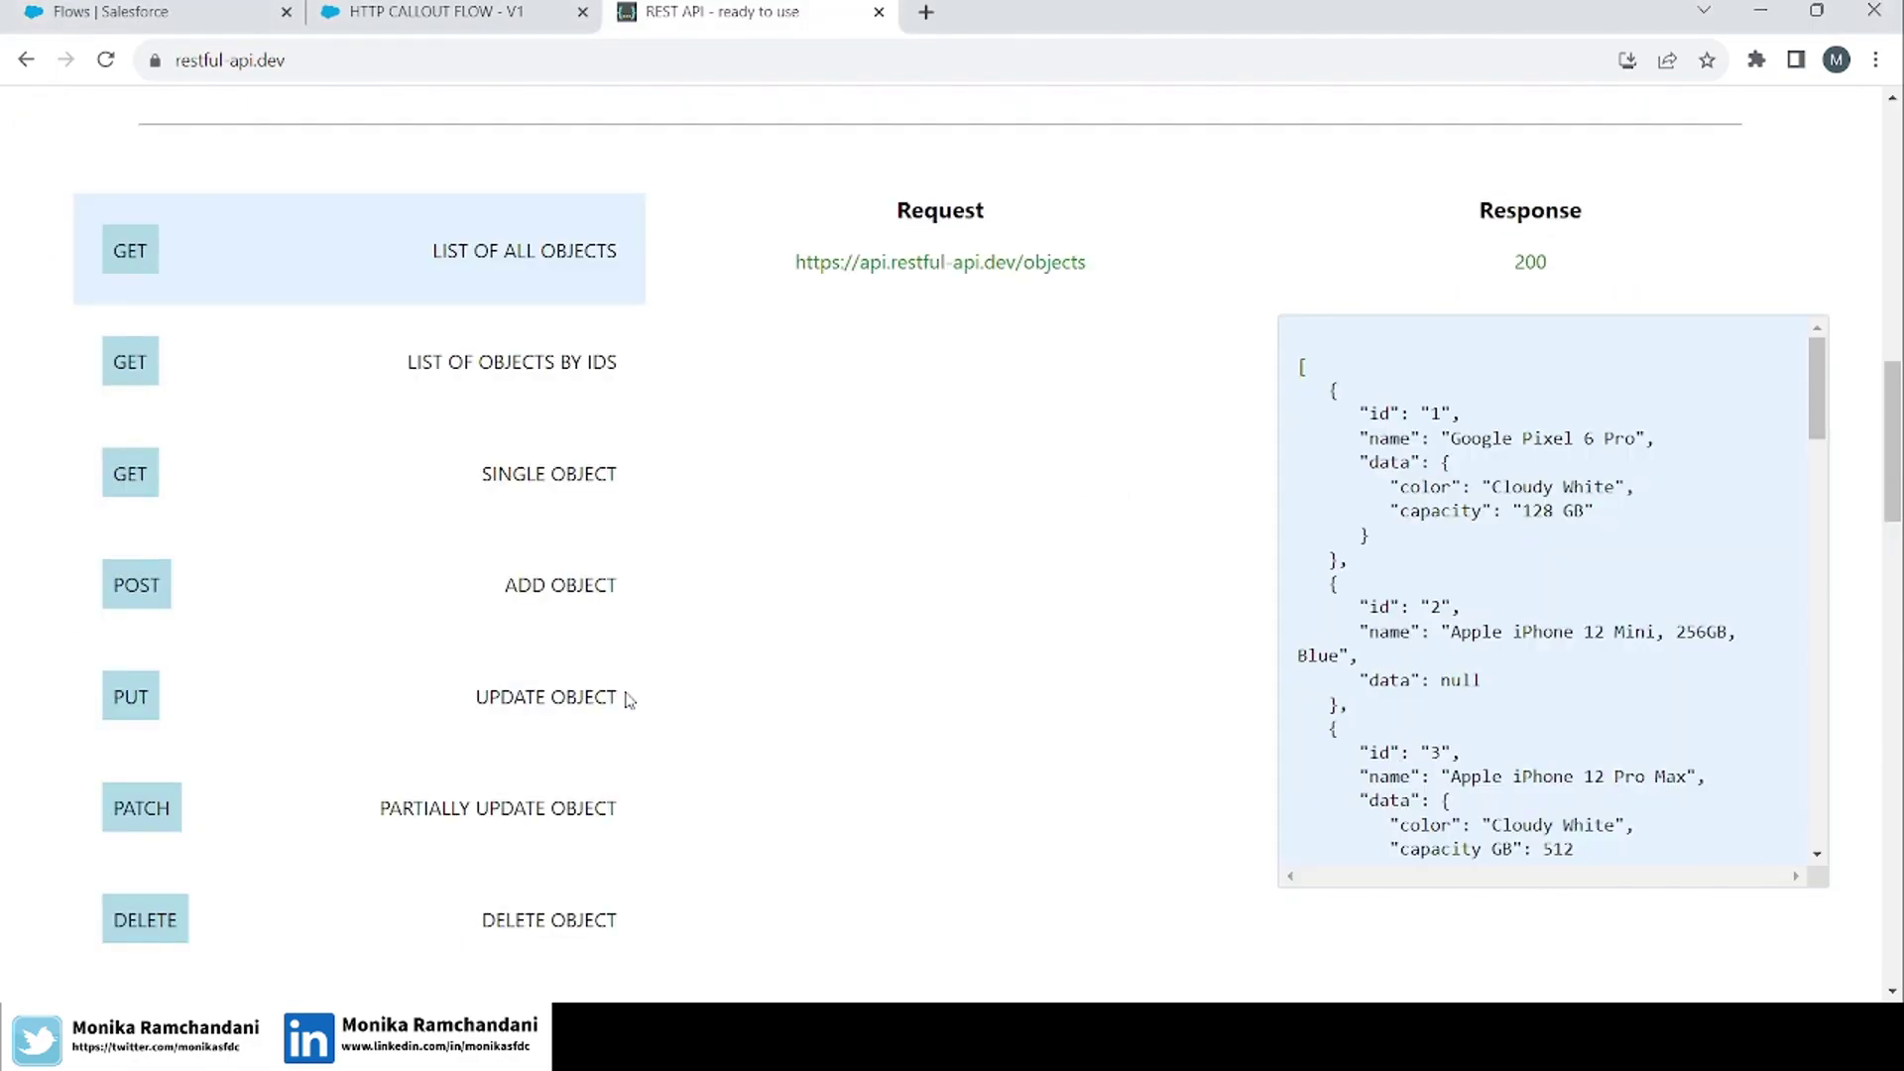
On the restful-api.dev page, compare the sample request bodies of the PUT update and PATCH partial update methods.
{"action": "double_click", "coordinate": [117, 704]}
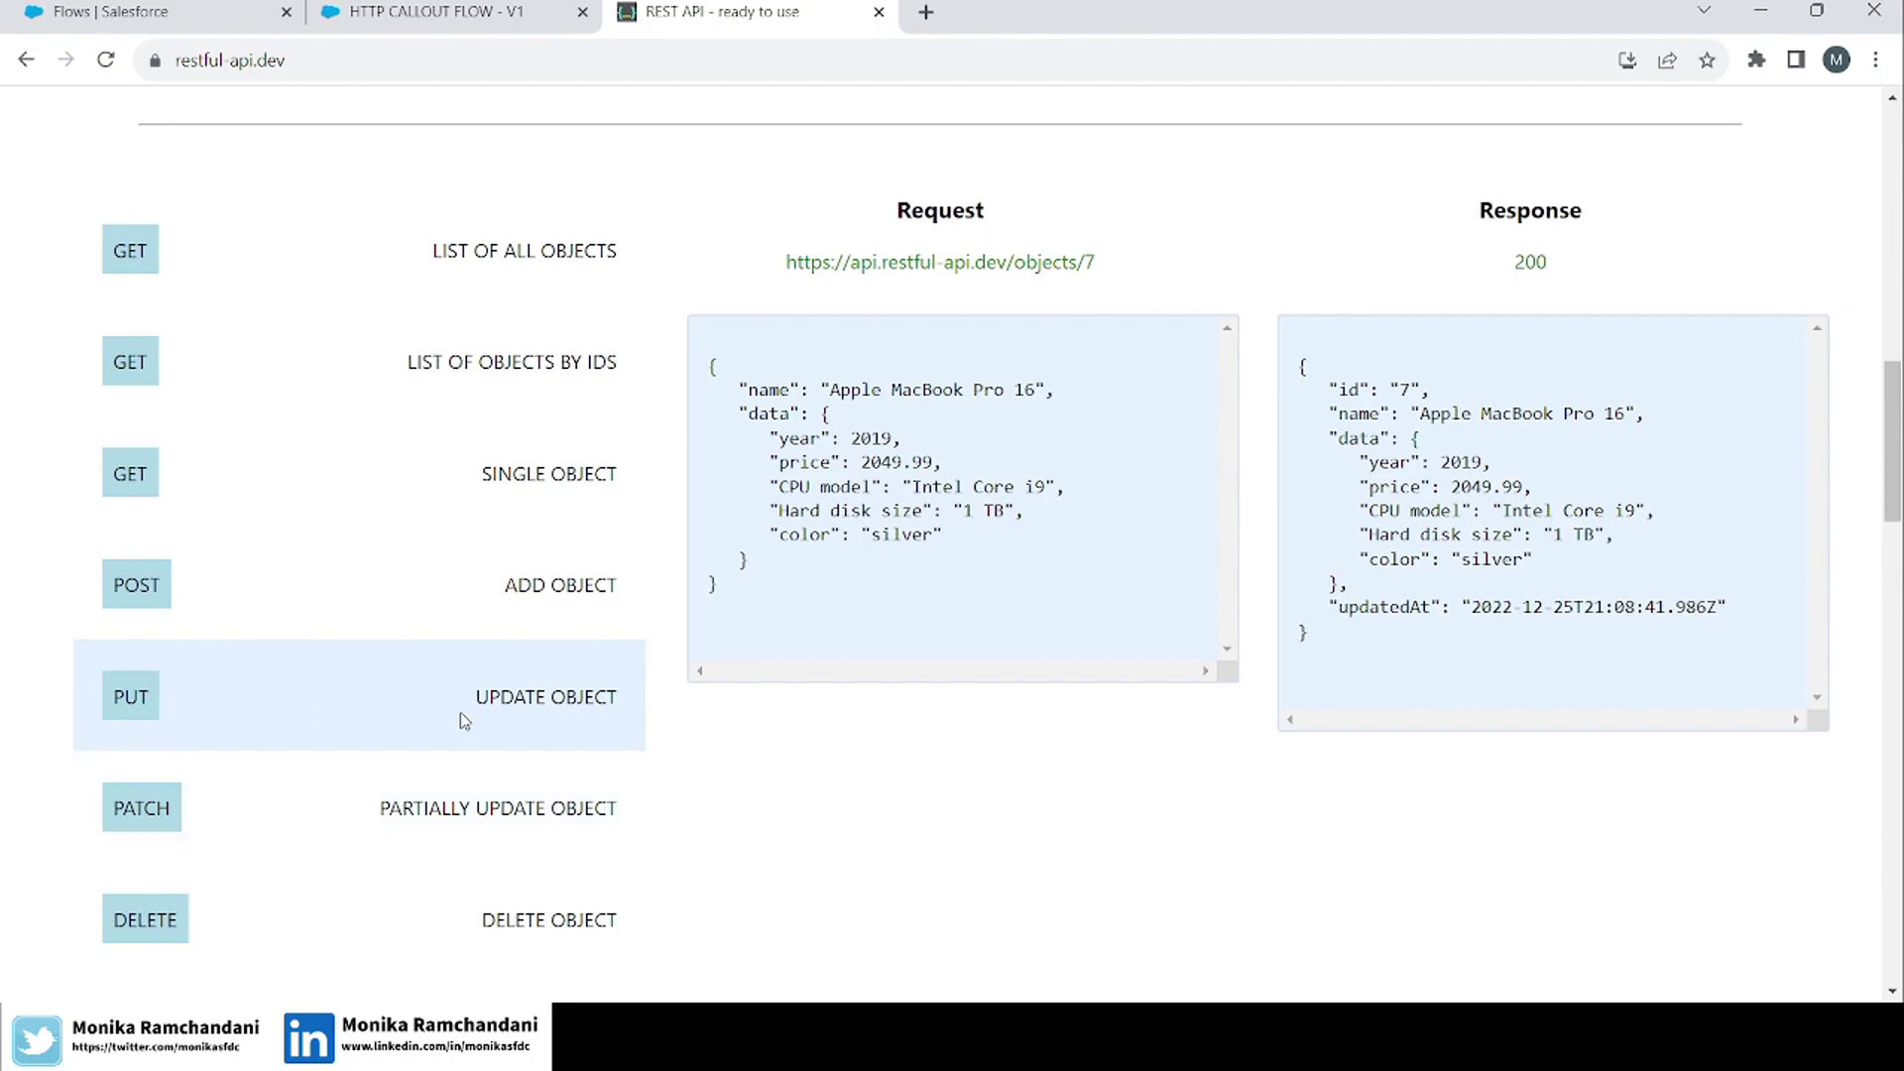
{"action": "left_click_drag", "start_coordinate": [460, 712], "coordinate": [652, 716]}
{"action": "left_click", "coordinate": [626, 705]}
{"action": "left_click_drag", "start_coordinate": [738, 386], "coordinate": [849, 536]}
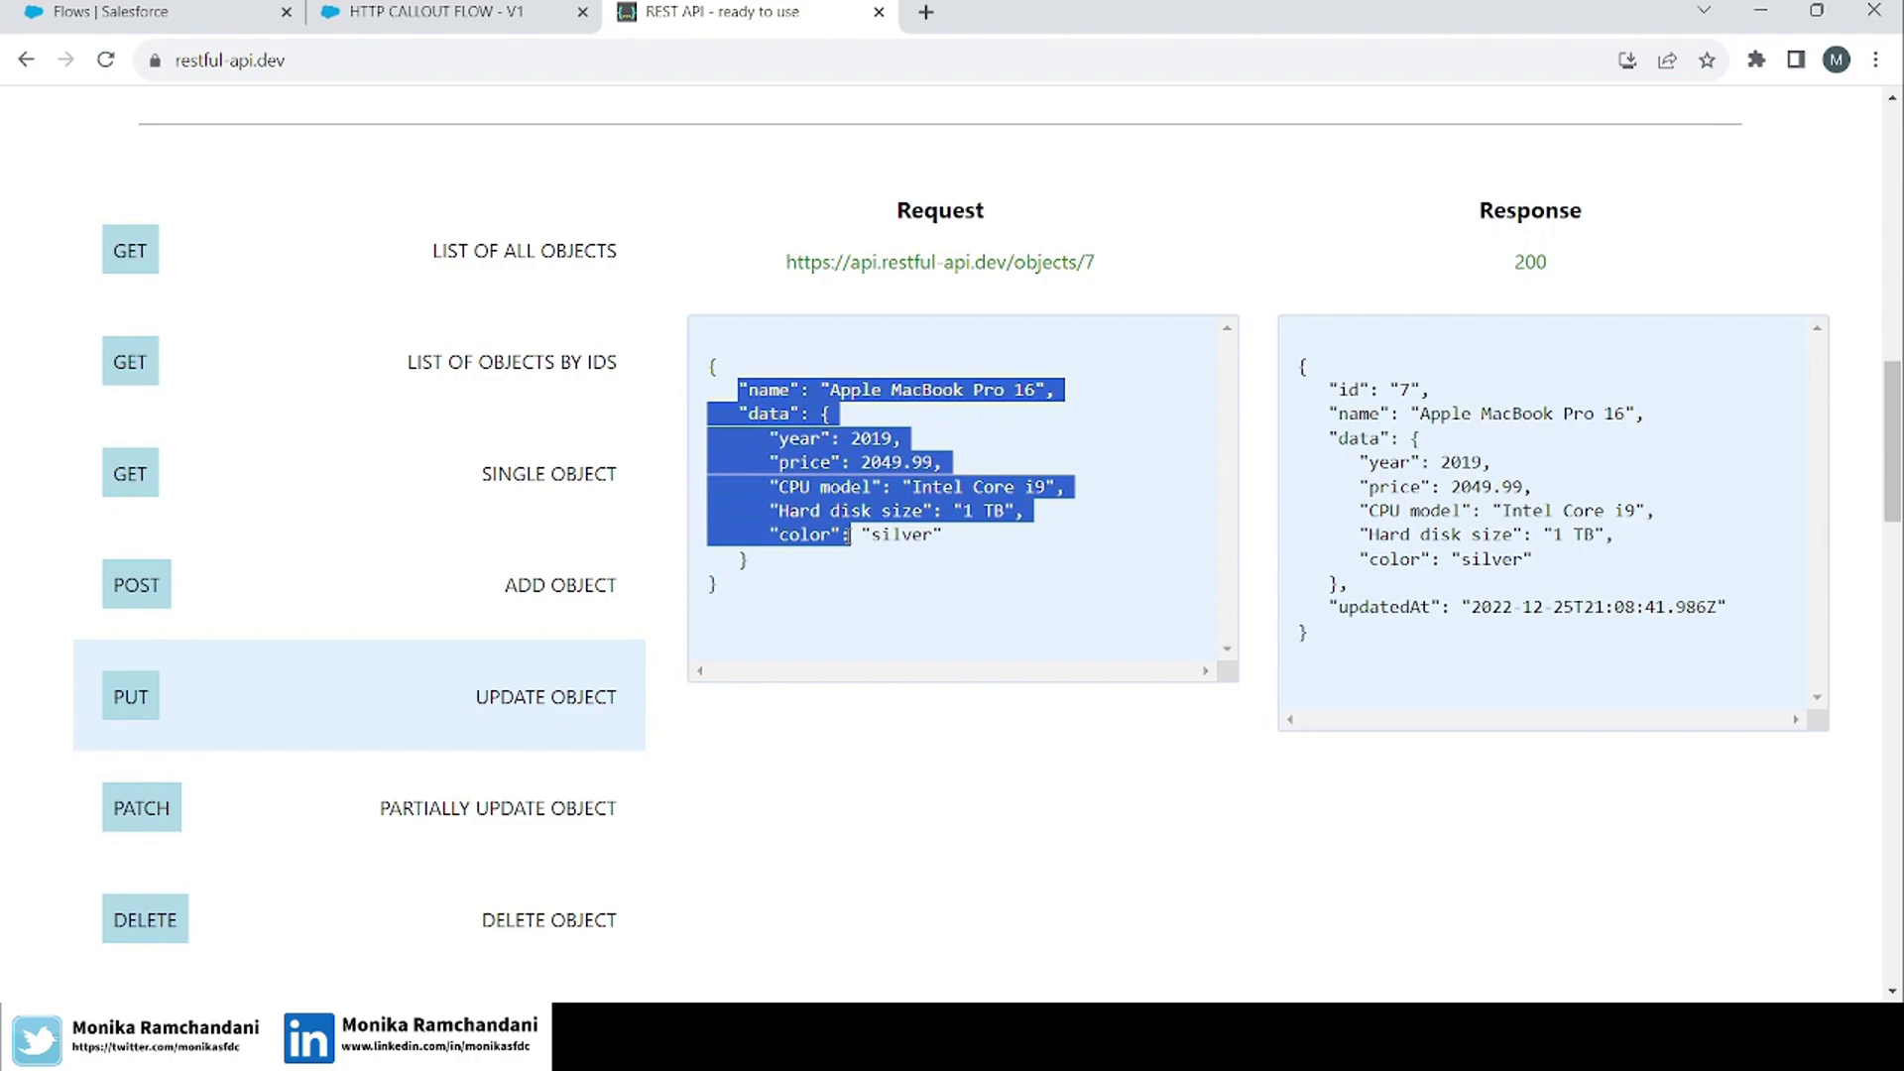
{"action": "left_click", "coordinate": [849, 535]}
{"action": "left_click", "coordinate": [434, 779]}
{"action": "left_click_drag", "start_coordinate": [738, 388], "coordinate": [812, 399]}
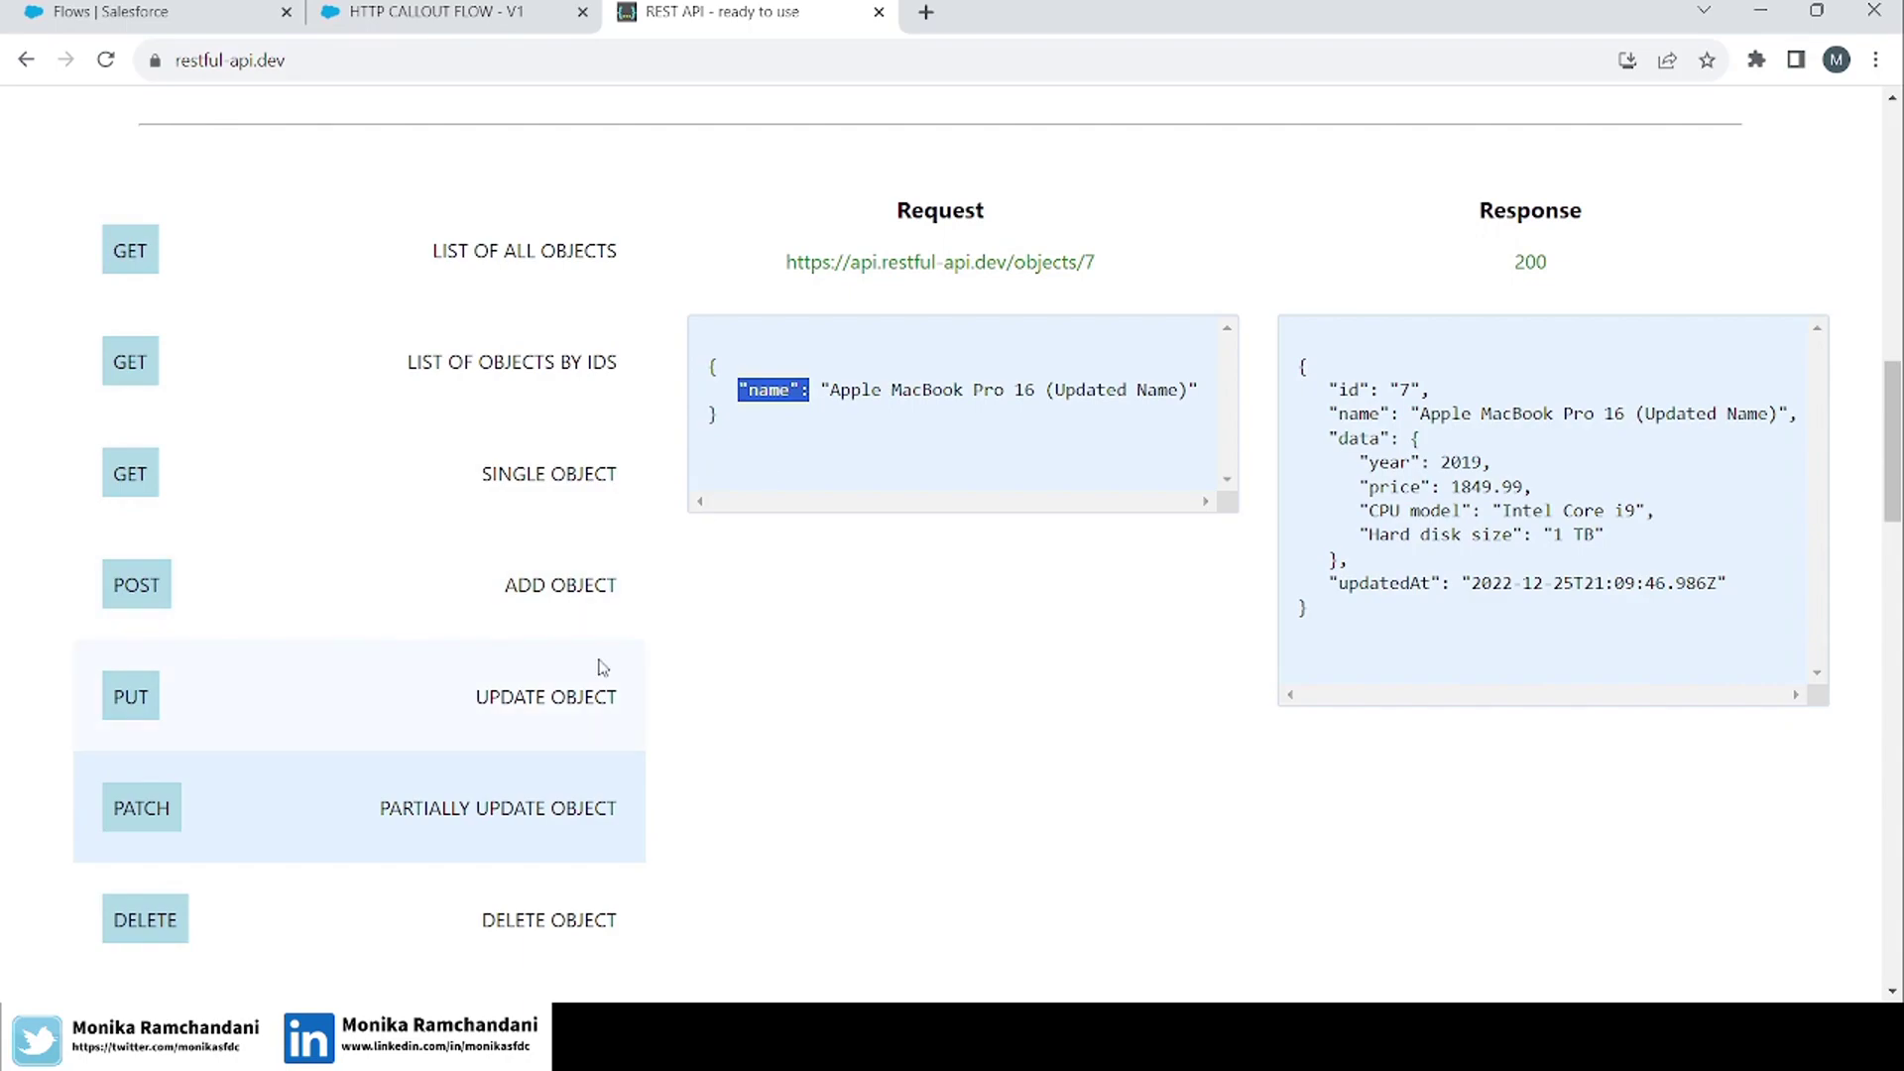
{"action": "left_click", "coordinate": [551, 700]}
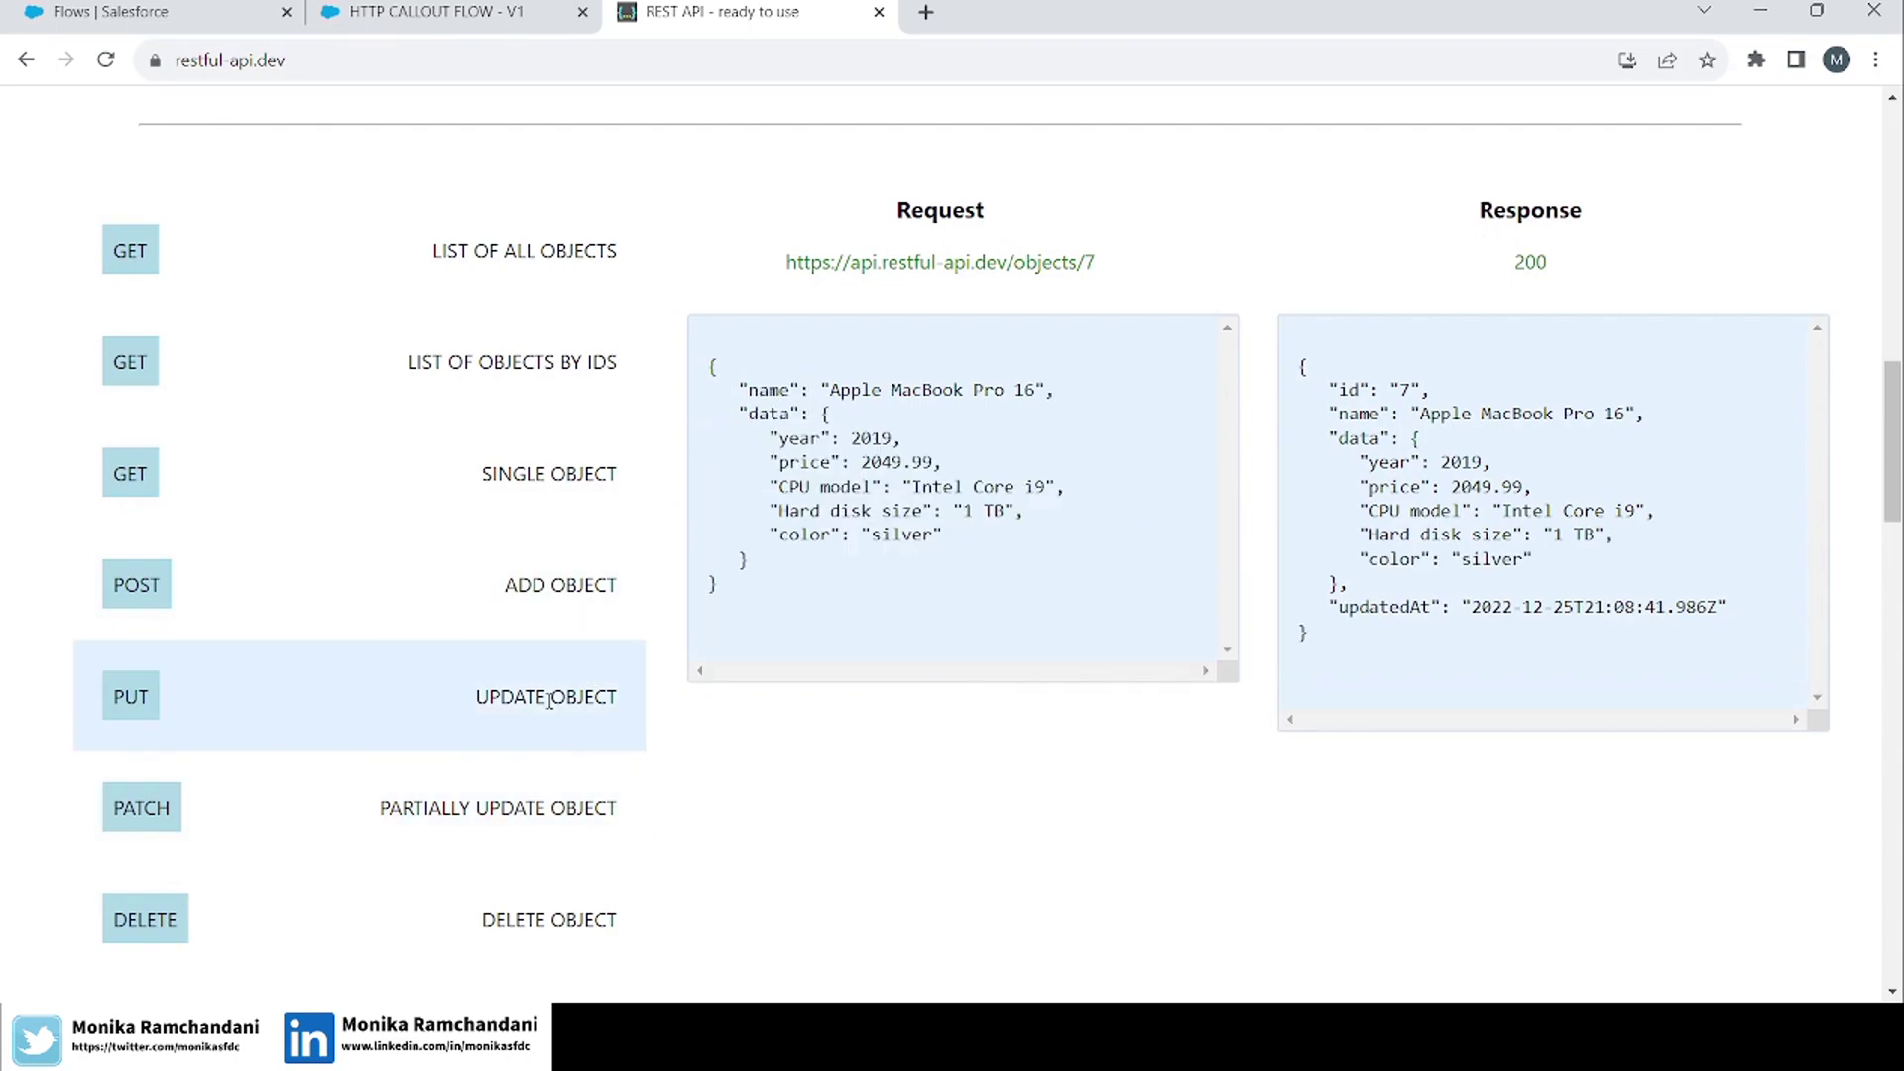
{"action": "left_click_drag", "start_coordinate": [769, 595], "coordinate": [710, 369]}
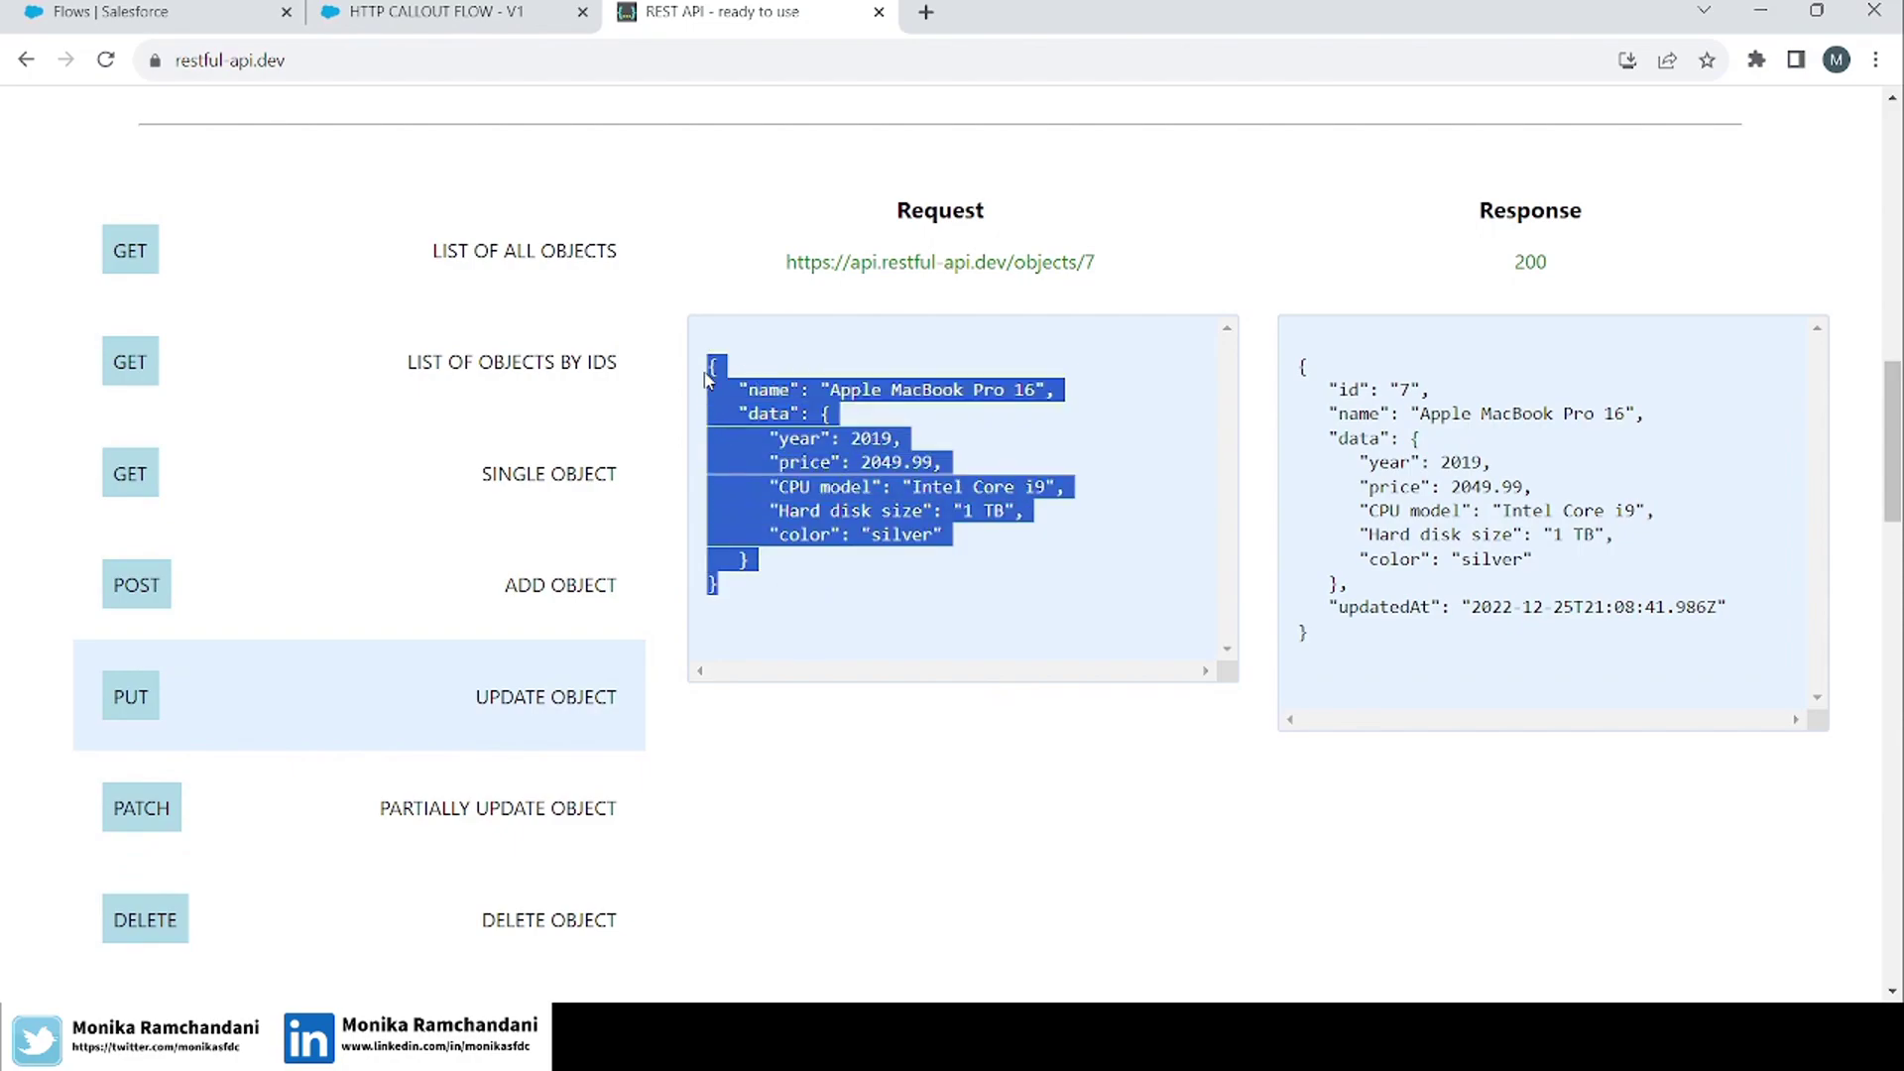
{"action": "left_click", "coordinate": [767, 403]}
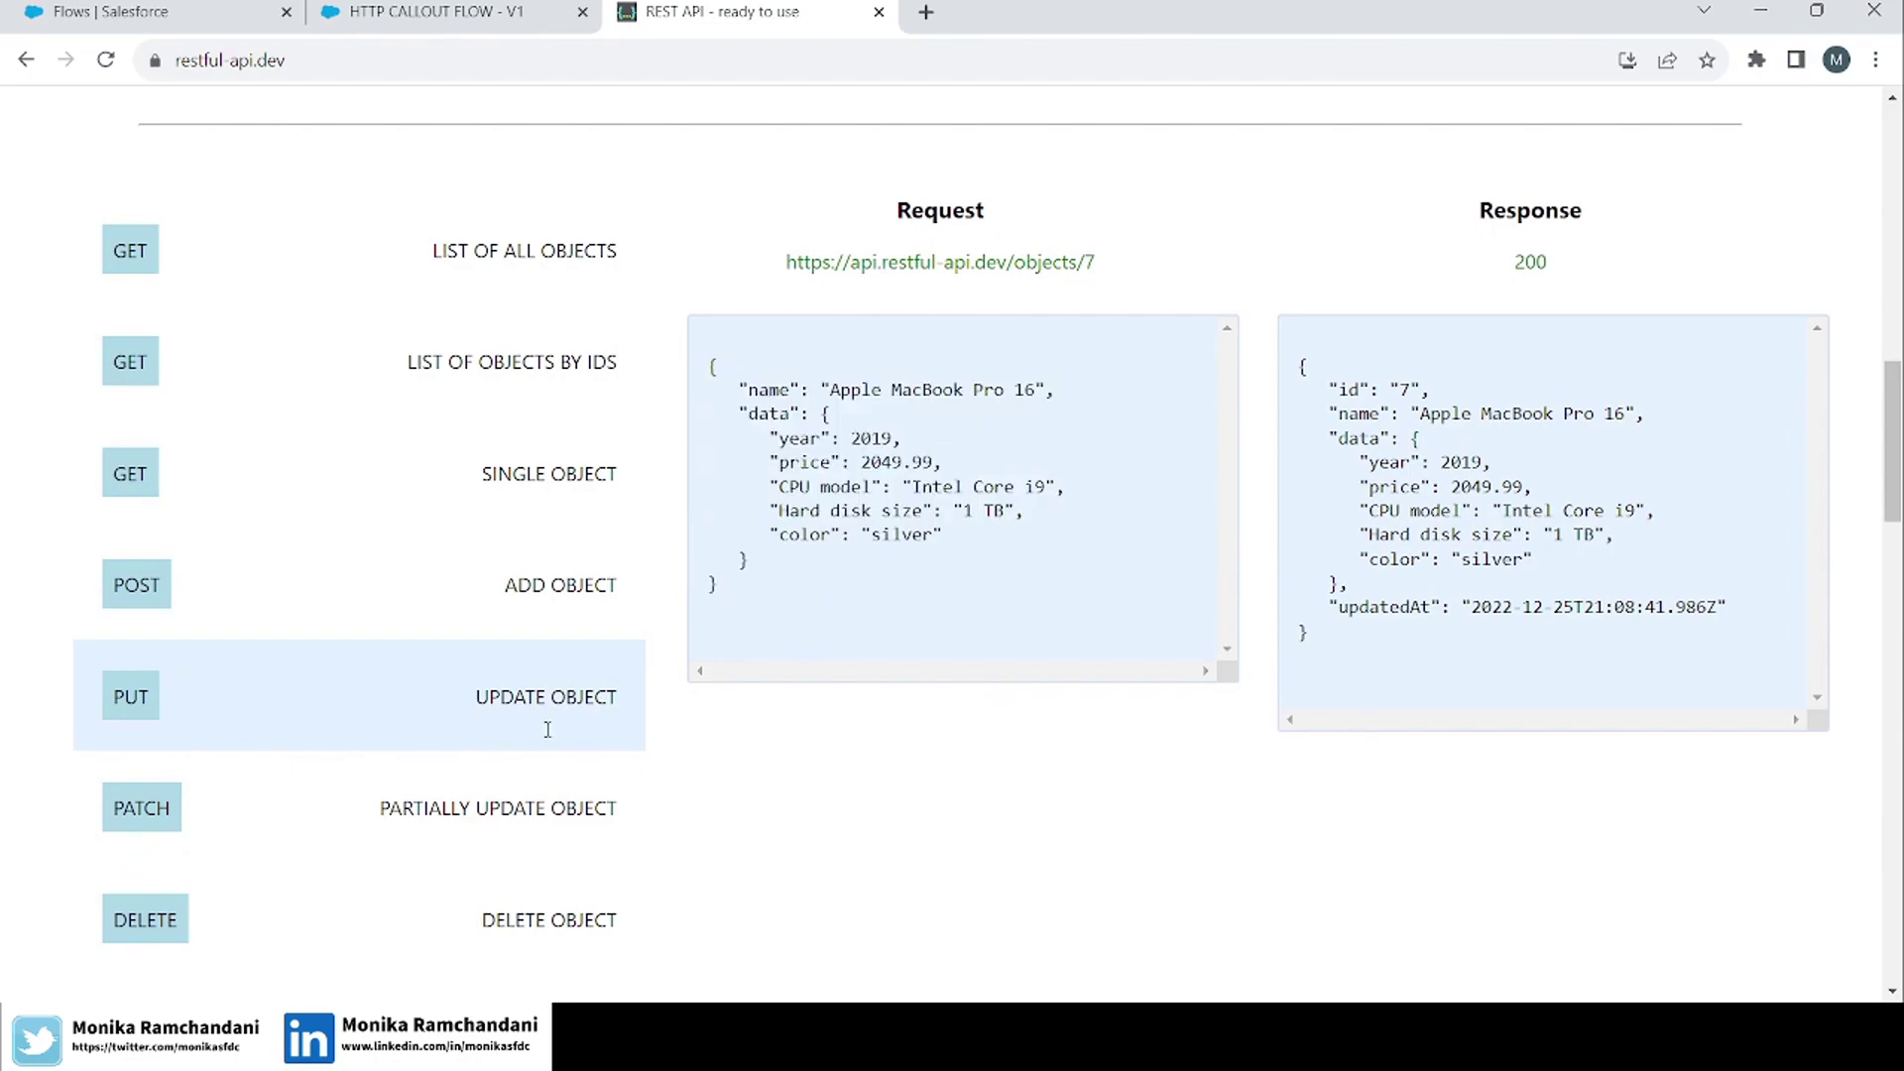
{"action": "left_click", "coordinate": [496, 793]}
{"action": "left_click_drag", "start_coordinate": [748, 416], "coordinate": [710, 363]}
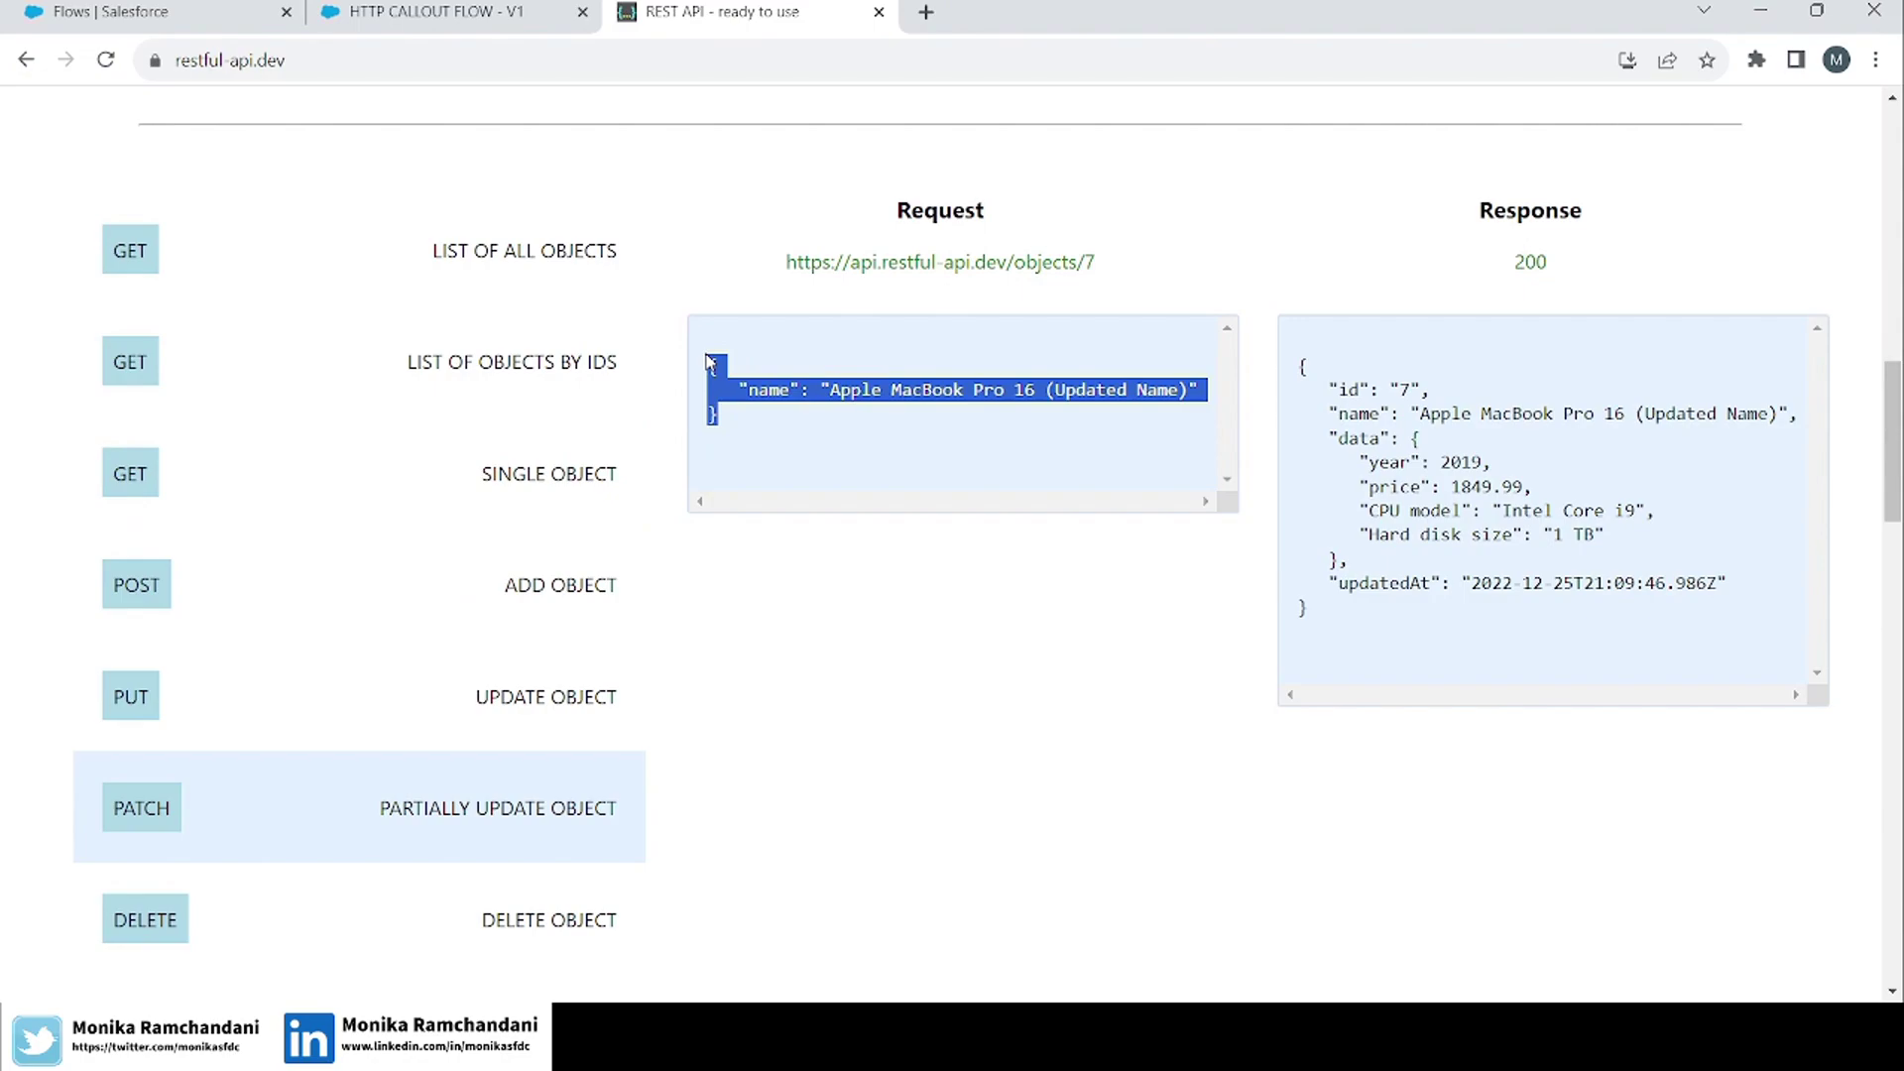
Review the existing elements of the HTTP CALLOUT FLOW in Flow Builder and check the object ID in the PATCH request URL.
{"action": "left_click", "coordinate": [436, 12]}
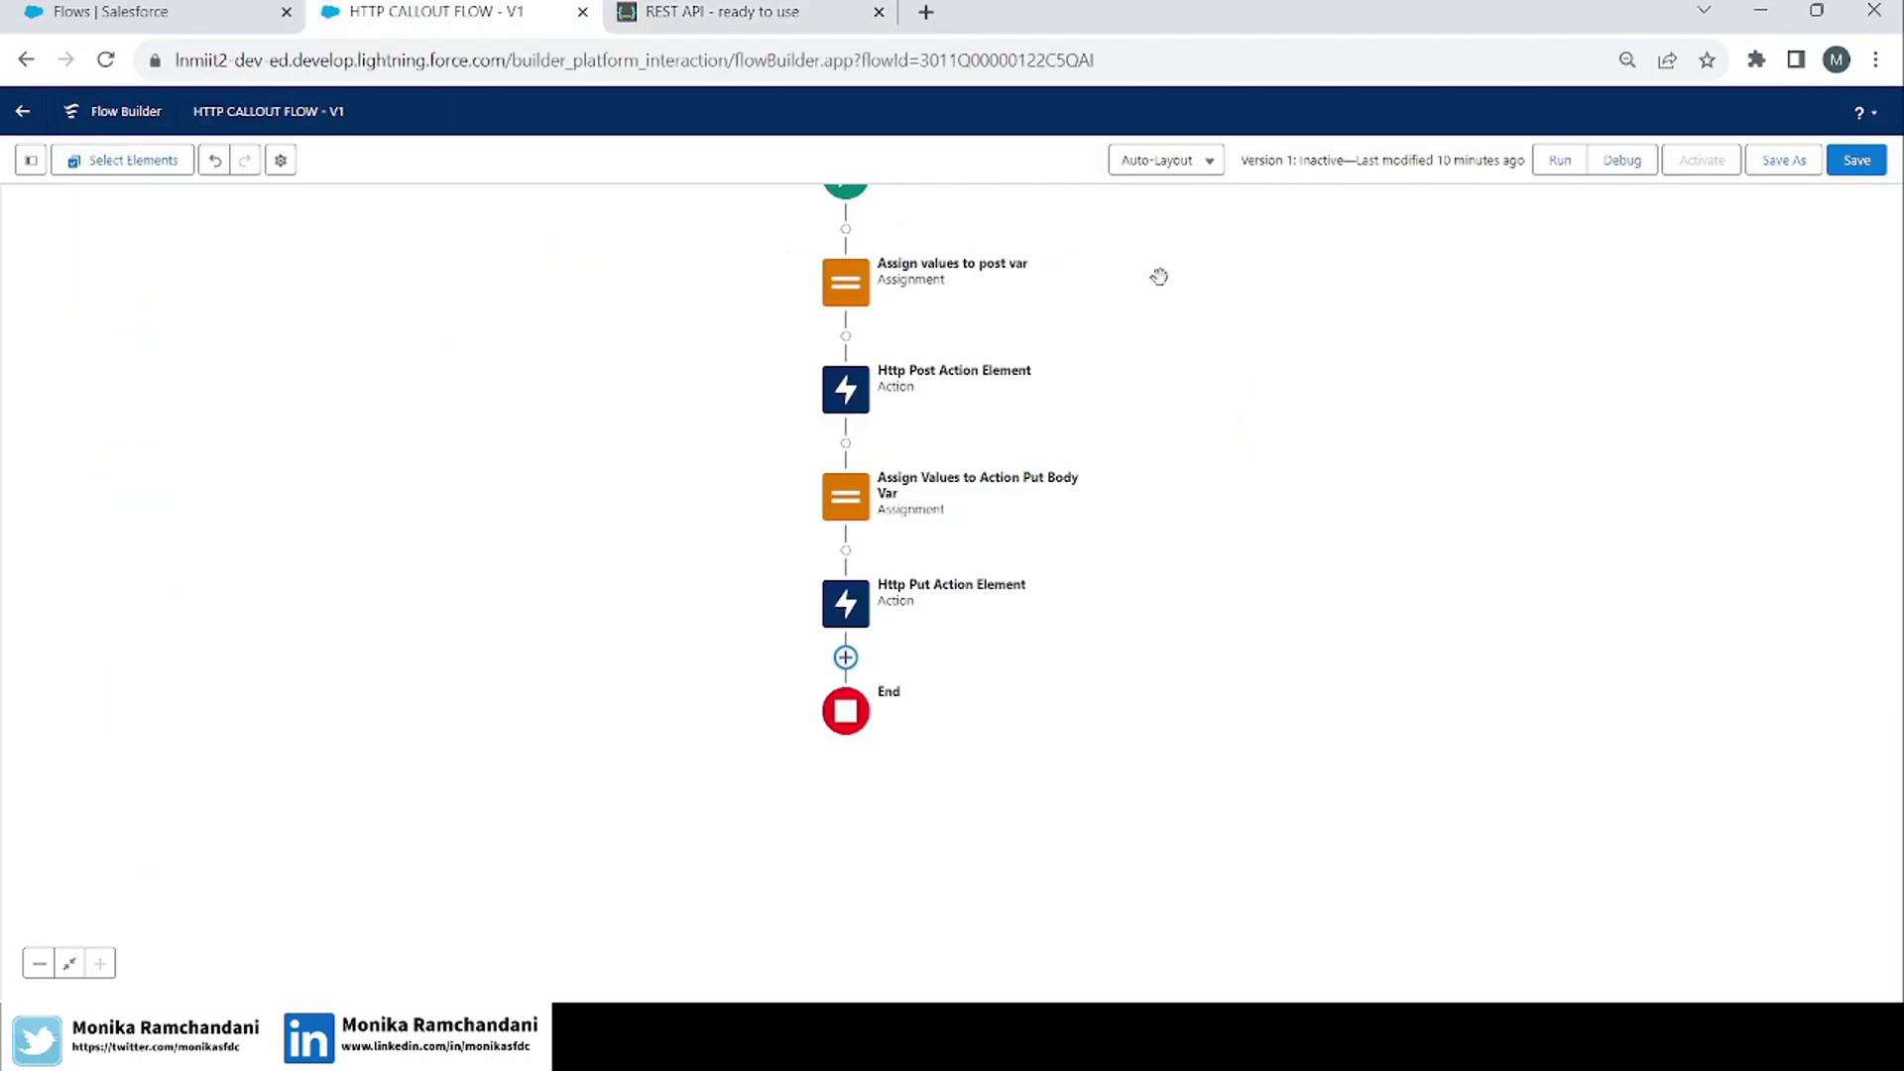
{"action": "left_click_drag", "start_coordinate": [1152, 328], "coordinate": [1076, 377]}
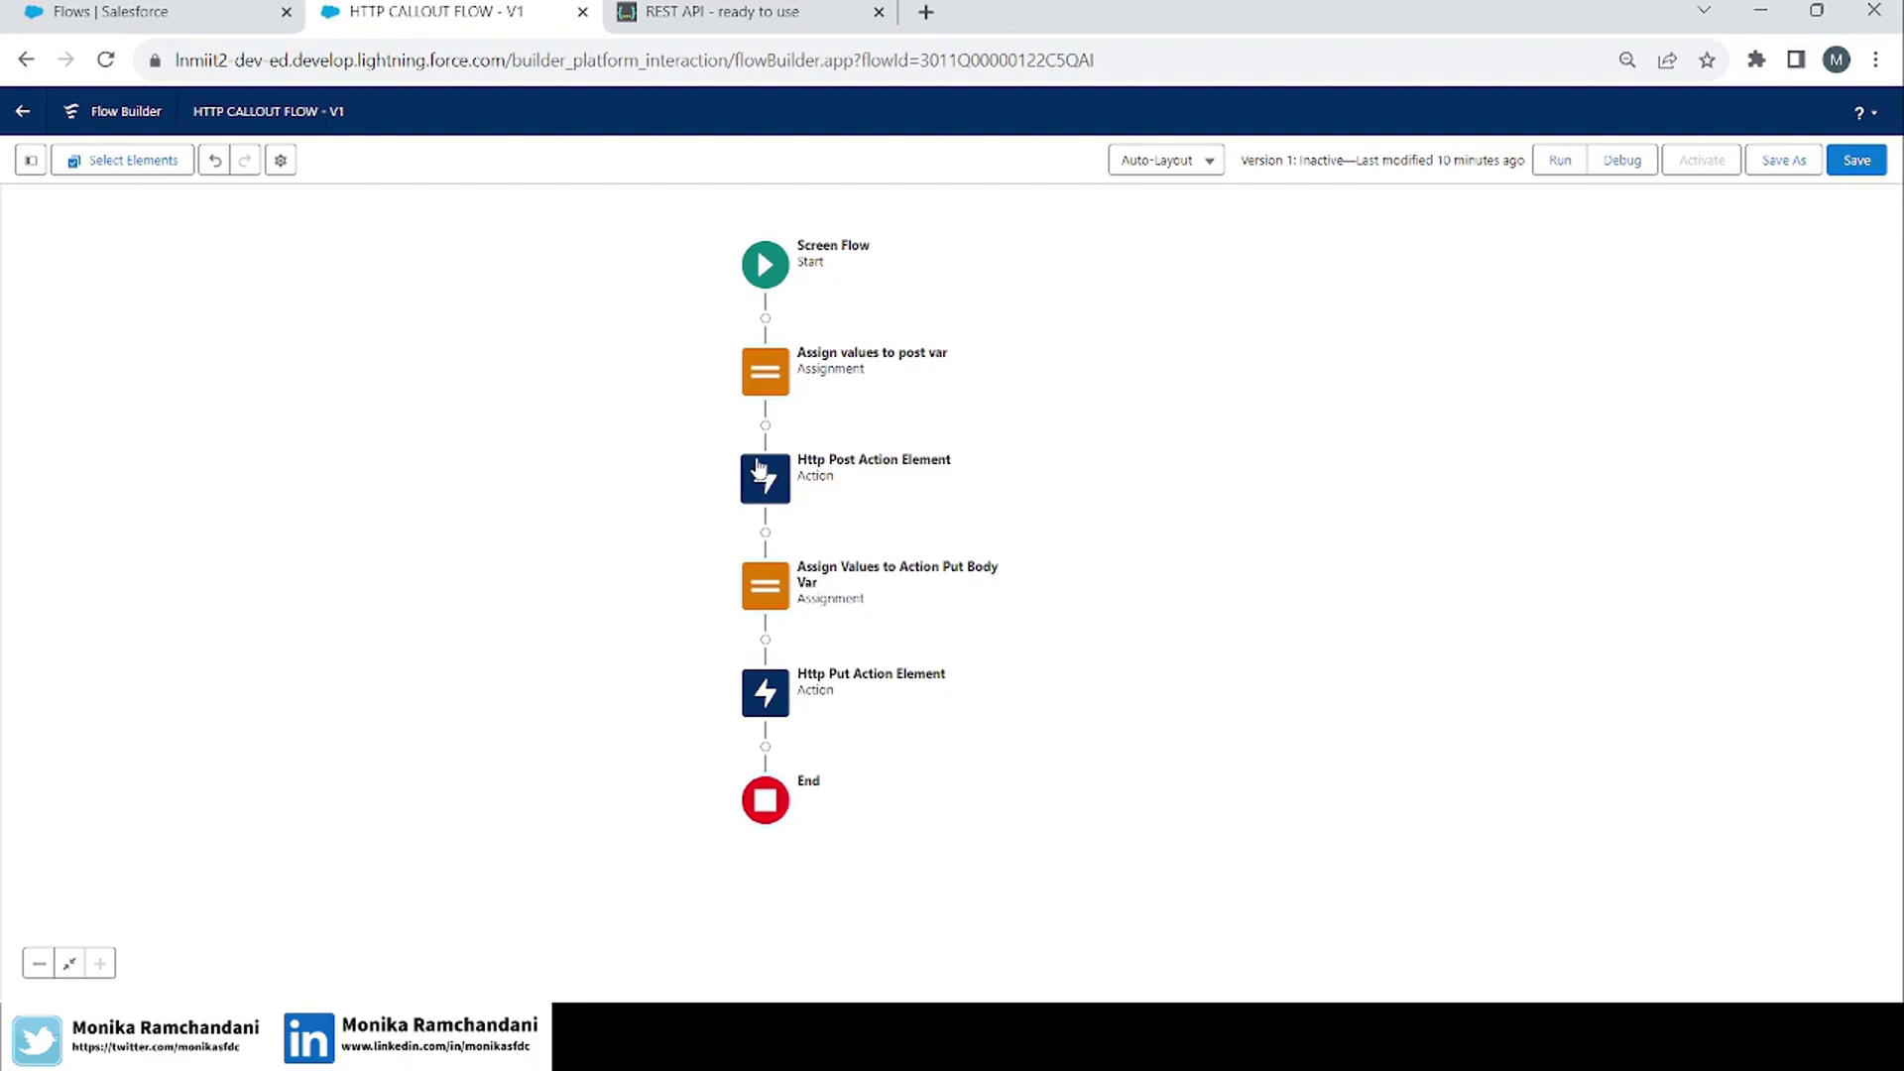
{"action": "left_click", "coordinate": [783, 11]}
{"action": "double_click", "coordinate": [1088, 261]}
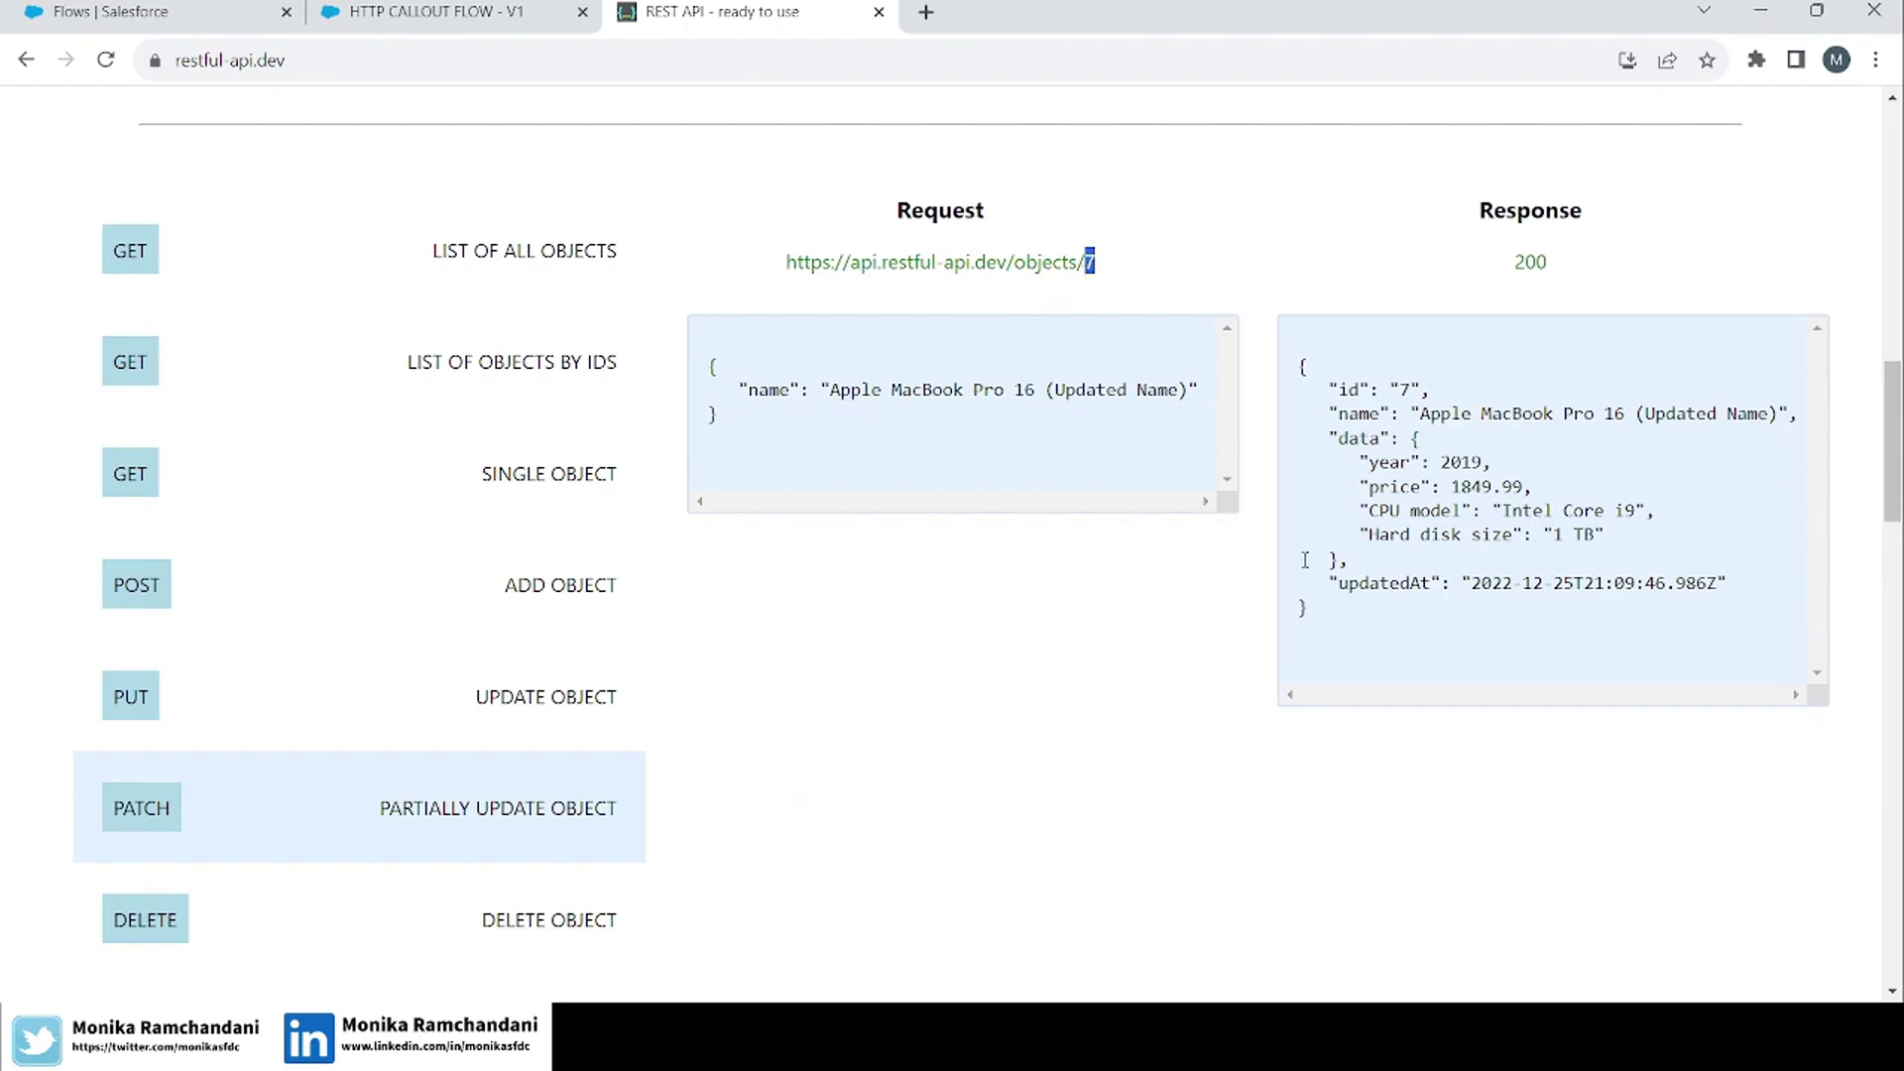
{"action": "left_click", "coordinate": [544, 11]}
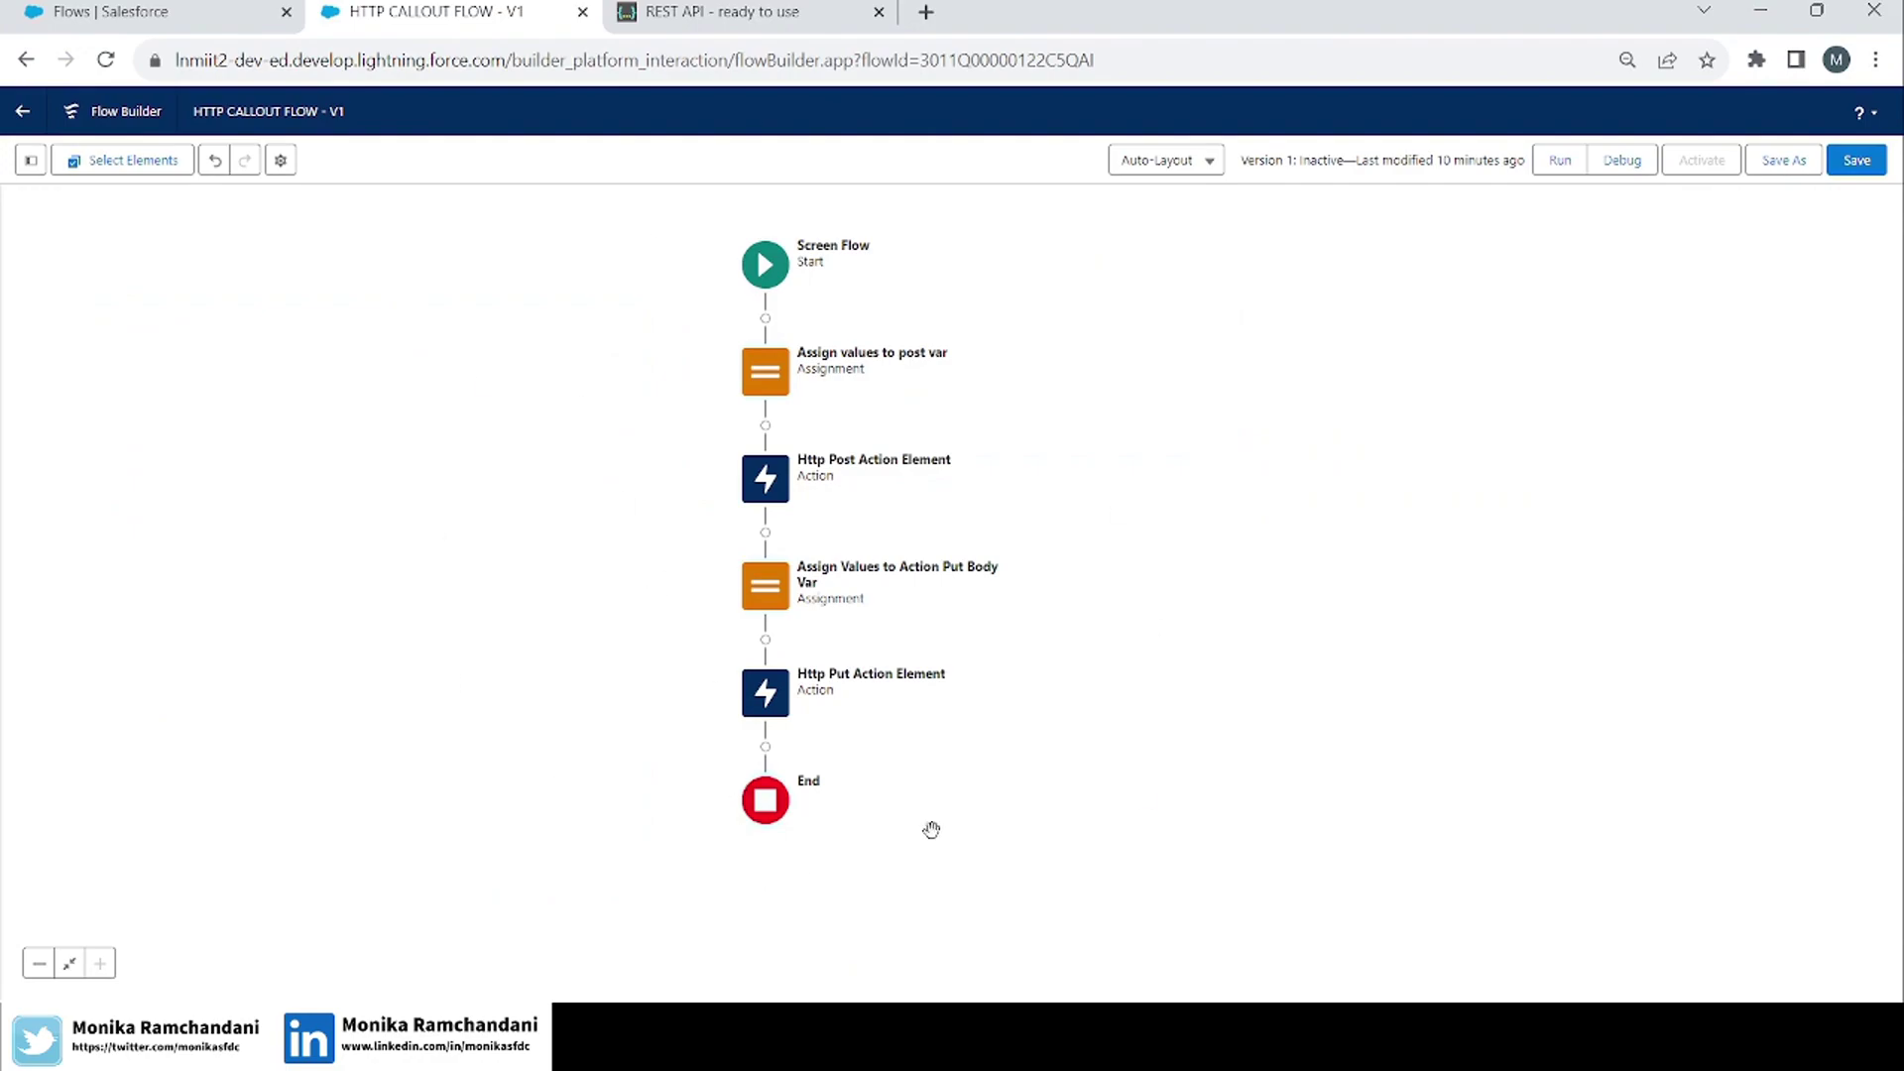
{"action": "left_click_drag", "start_coordinate": [939, 829], "coordinate": [986, 823]}
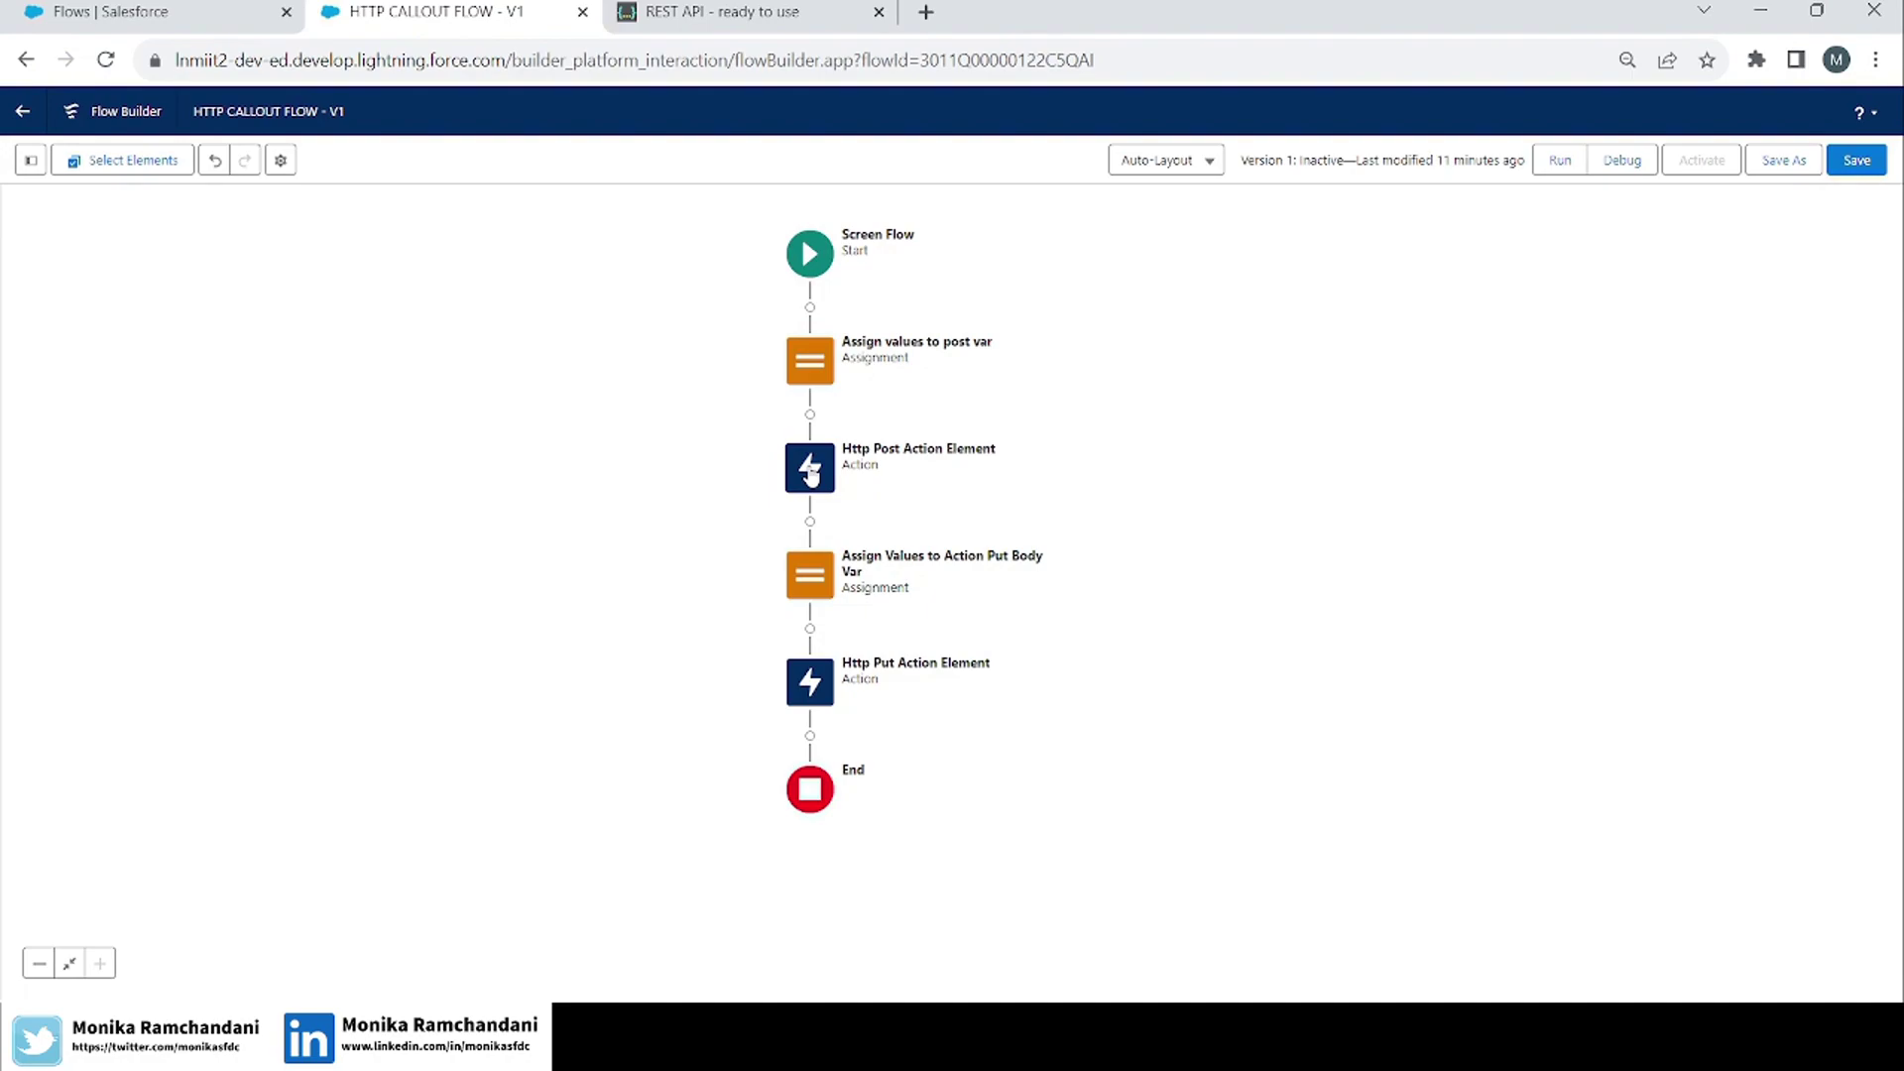
Check the PUT request sample and review the values set in the Assign Values to Action Put Body Var assignment.
{"action": "left_click", "coordinate": [782, 12]}
{"action": "left_click", "coordinate": [431, 725]}
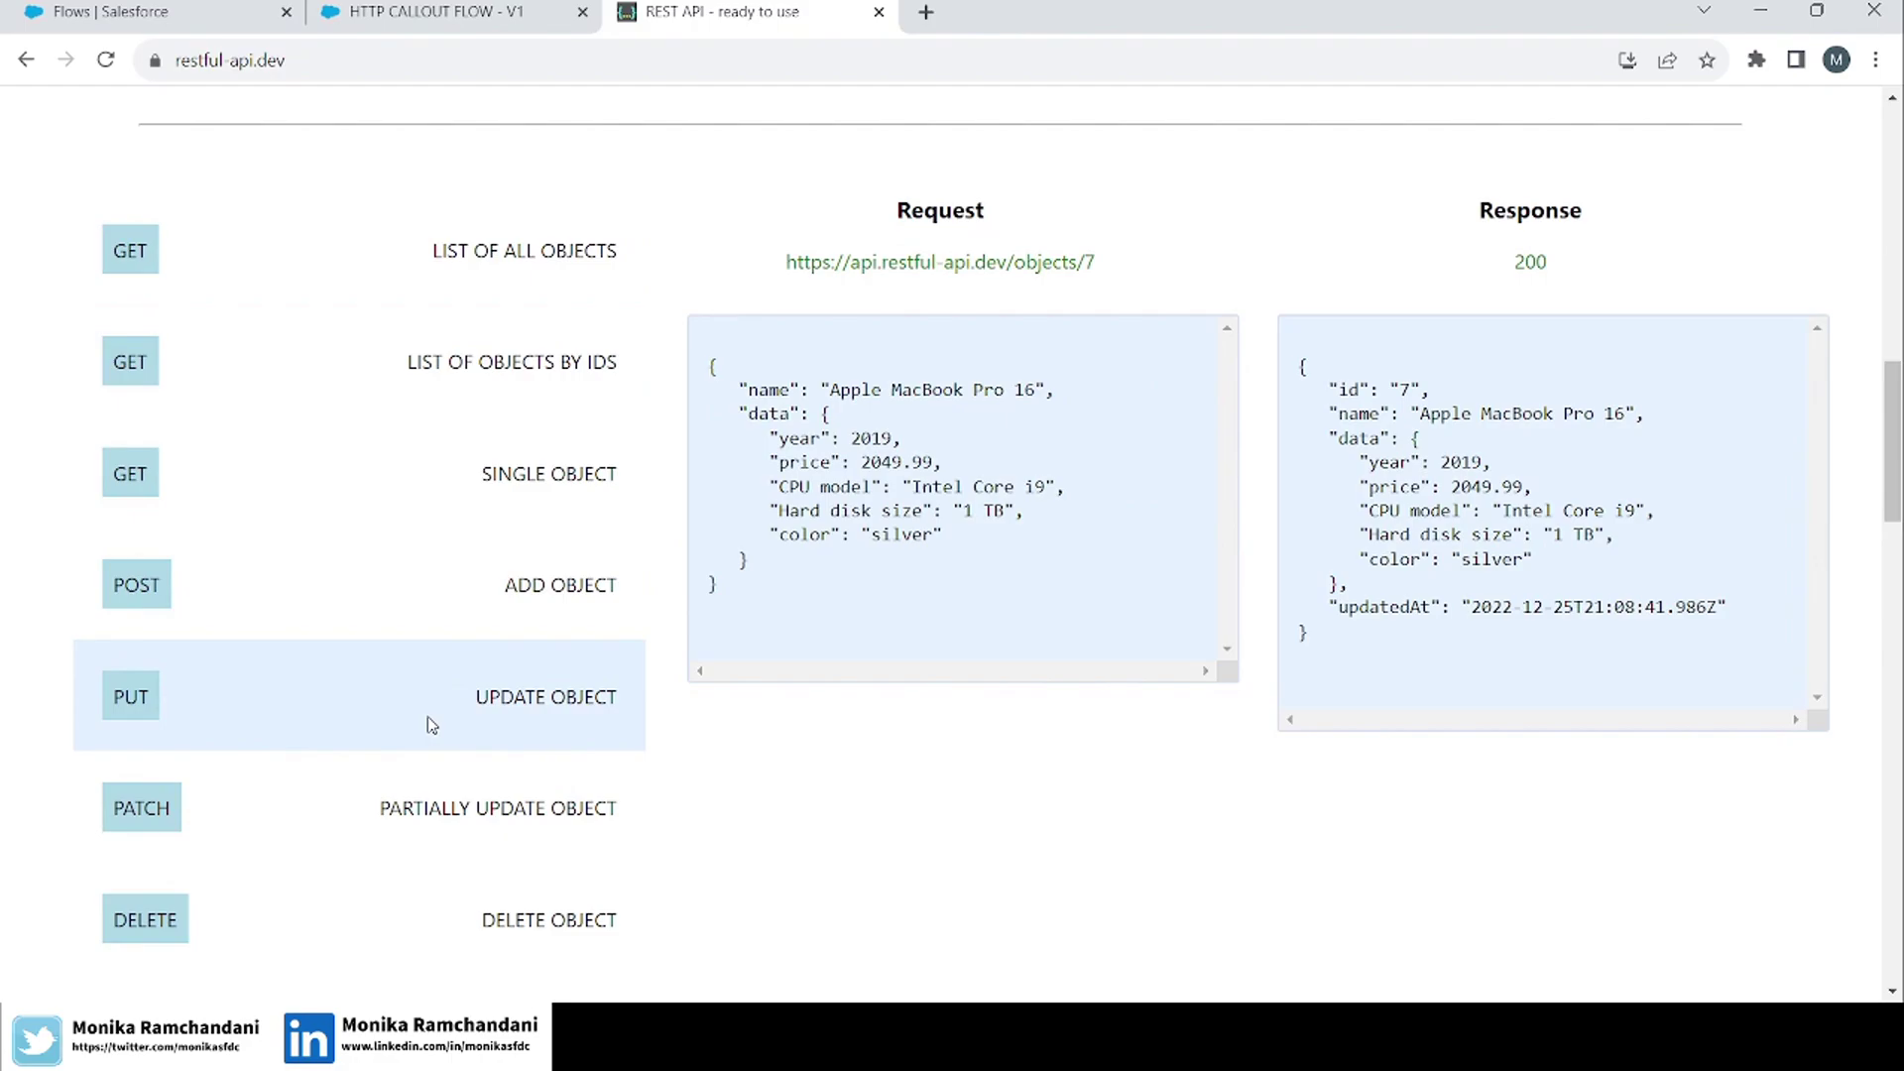
{"action": "left_click", "coordinate": [407, 12]}
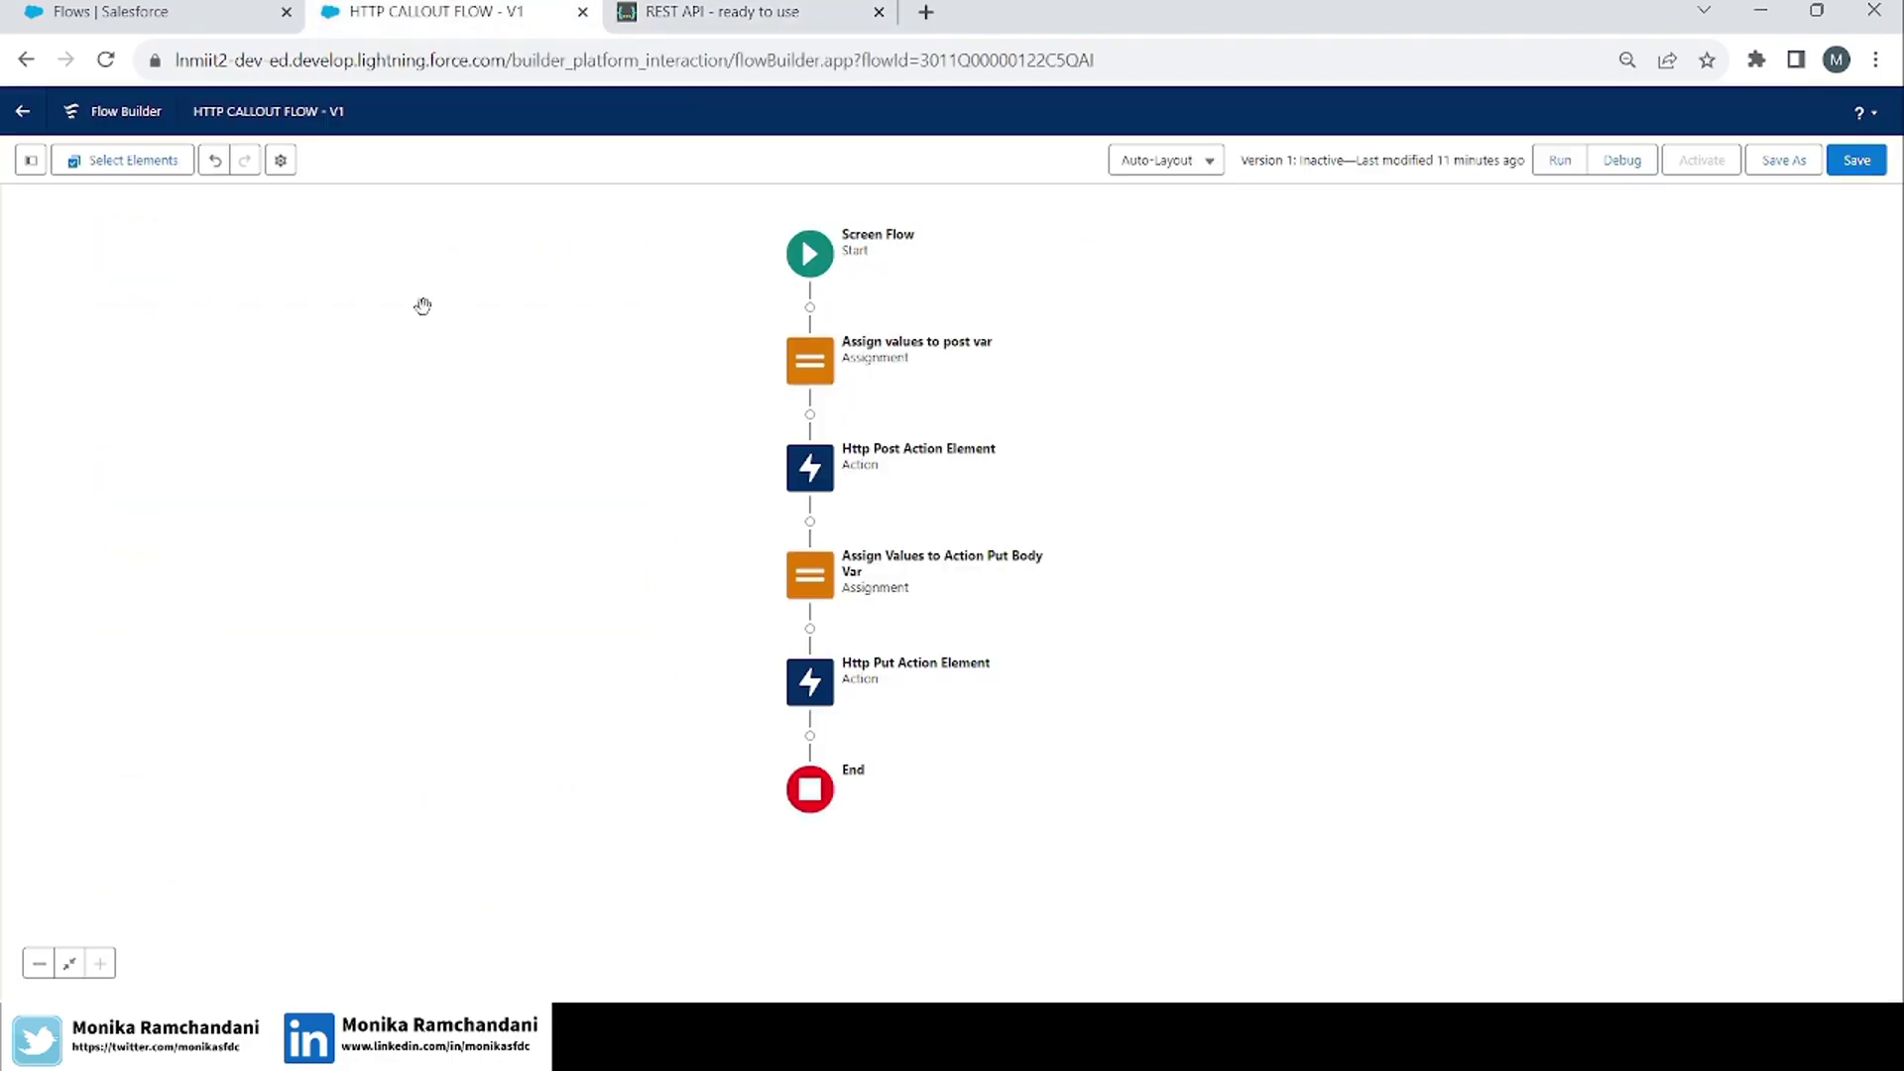
{"action": "double_click", "coordinate": [824, 601]}
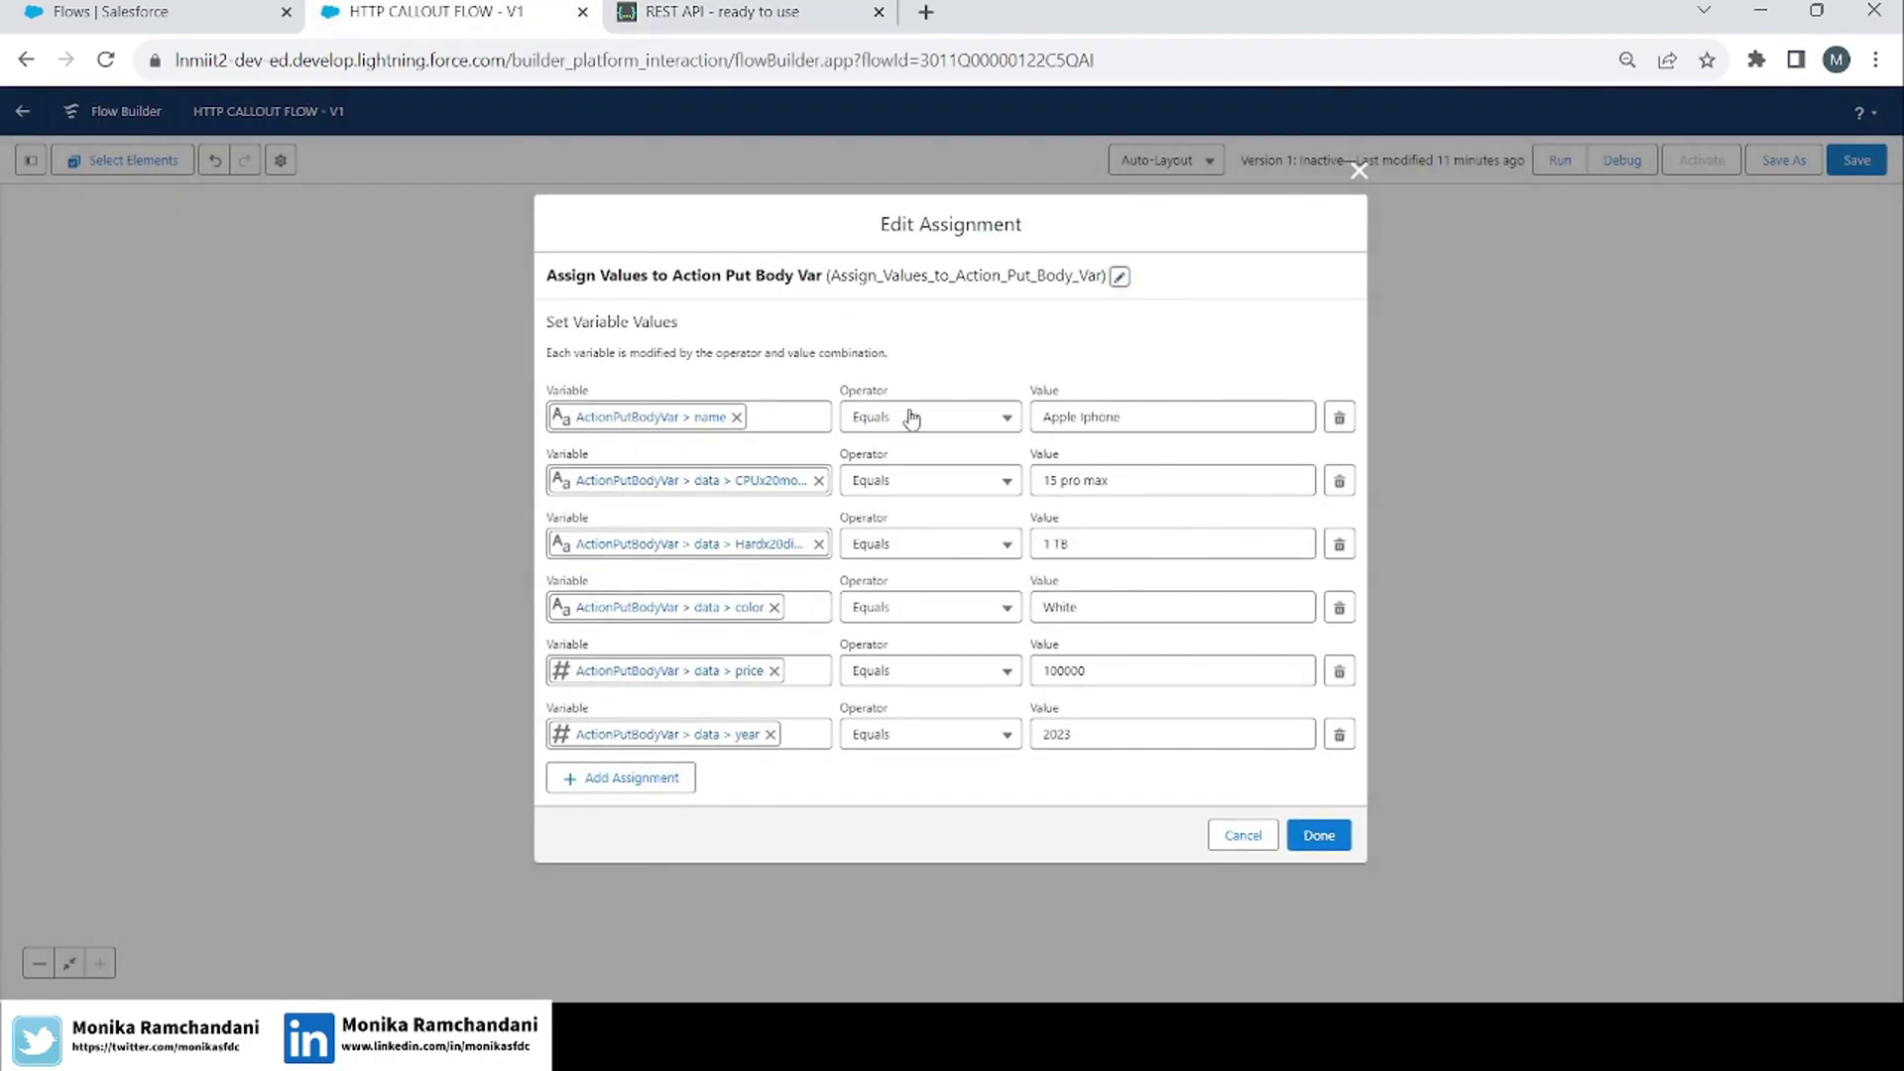
{"action": "left_click", "coordinate": [1320, 838]}
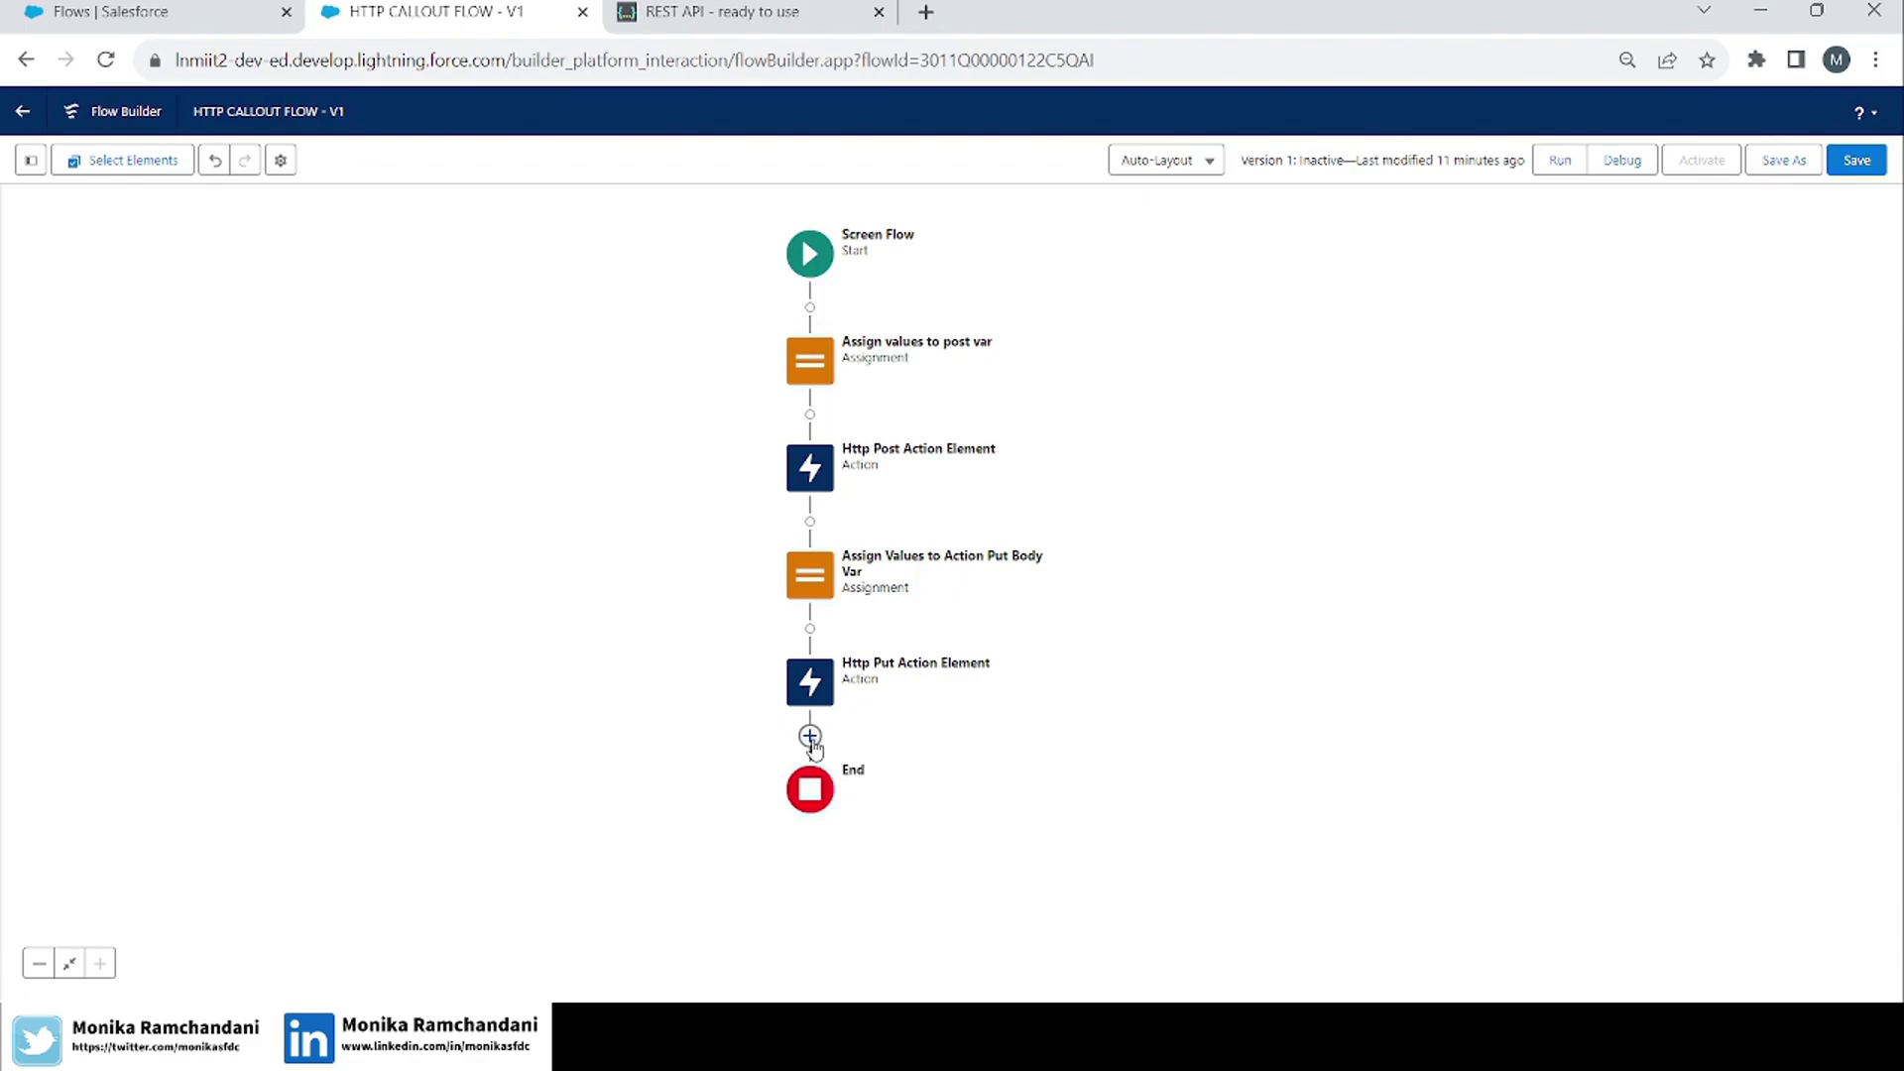
Add a Screen element after the Http Put Action Element and place a Display Text component on it.
{"action": "left_click", "coordinate": [810, 737]}
{"action": "left_click_drag", "start_coordinate": [1062, 884], "coordinate": [1071, 638]}
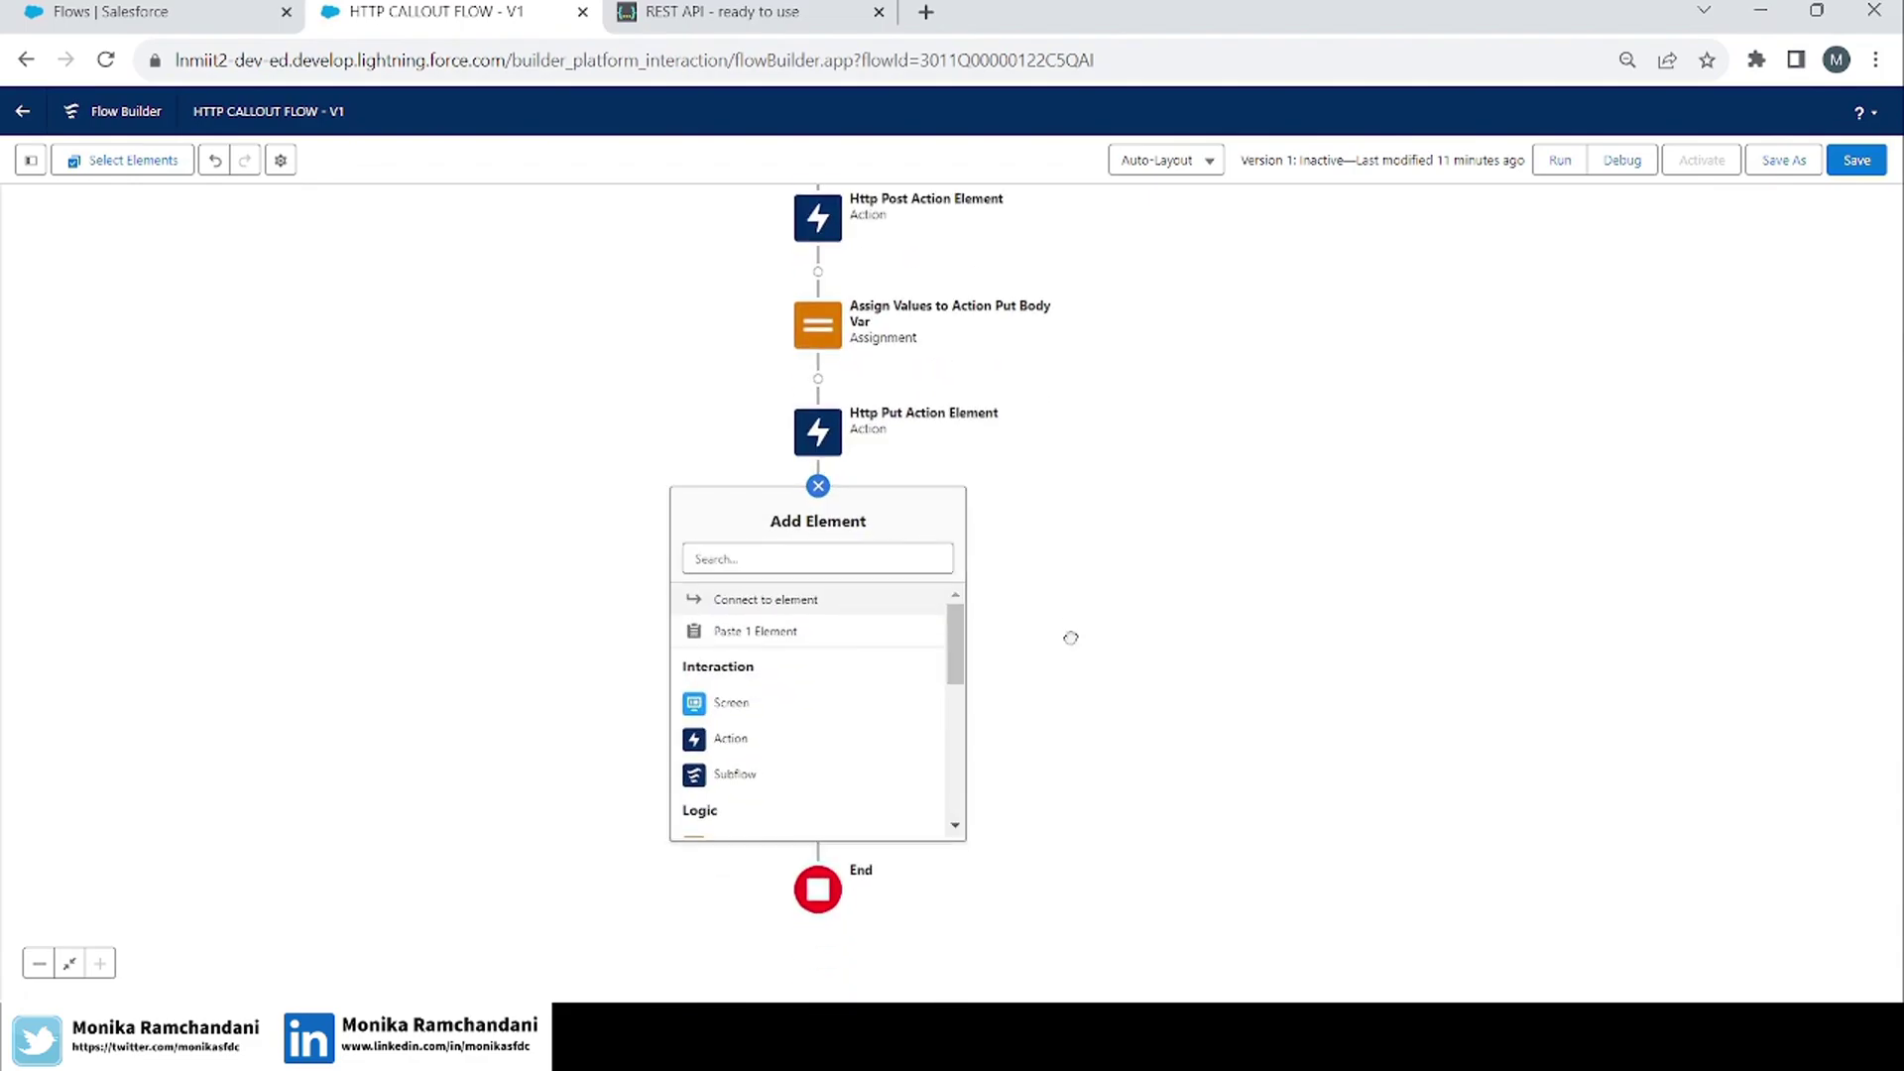
{"action": "left_click", "coordinate": [744, 706]}
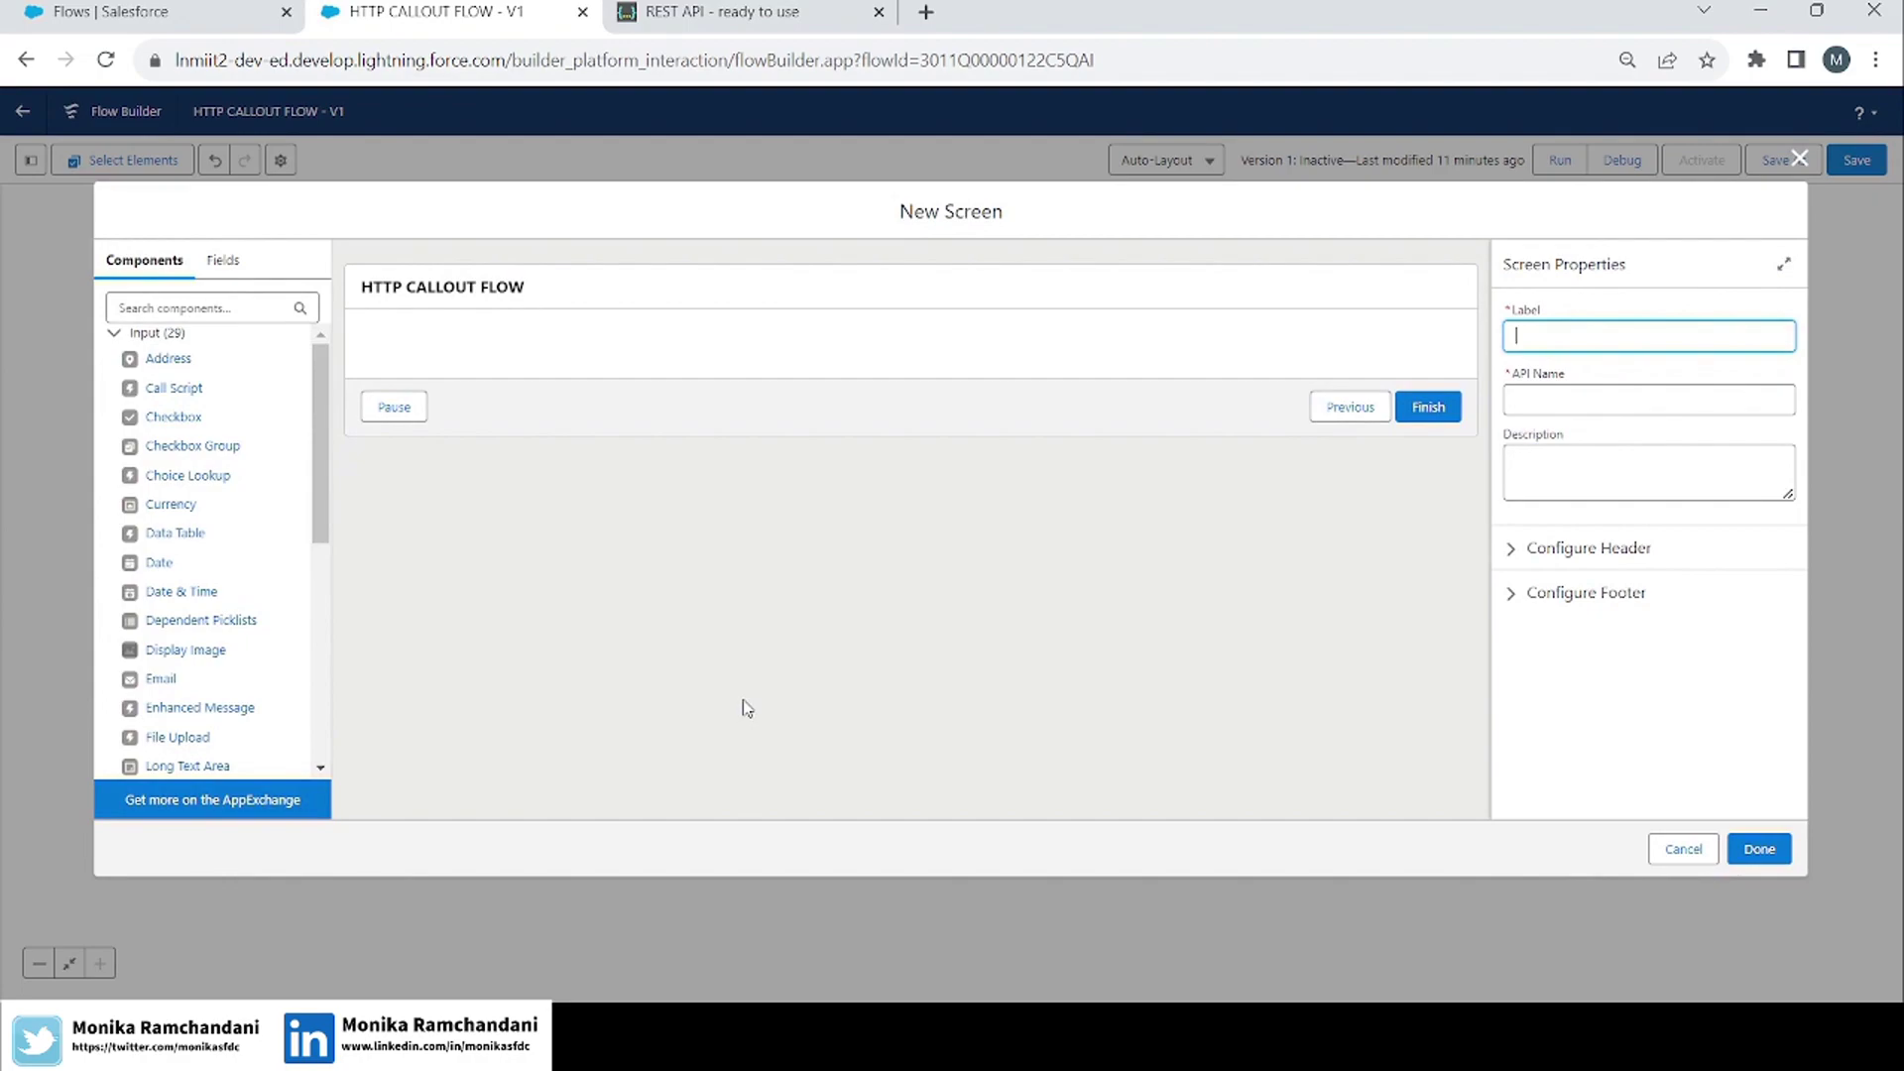
{"action": "left_click", "coordinate": [212, 307]}
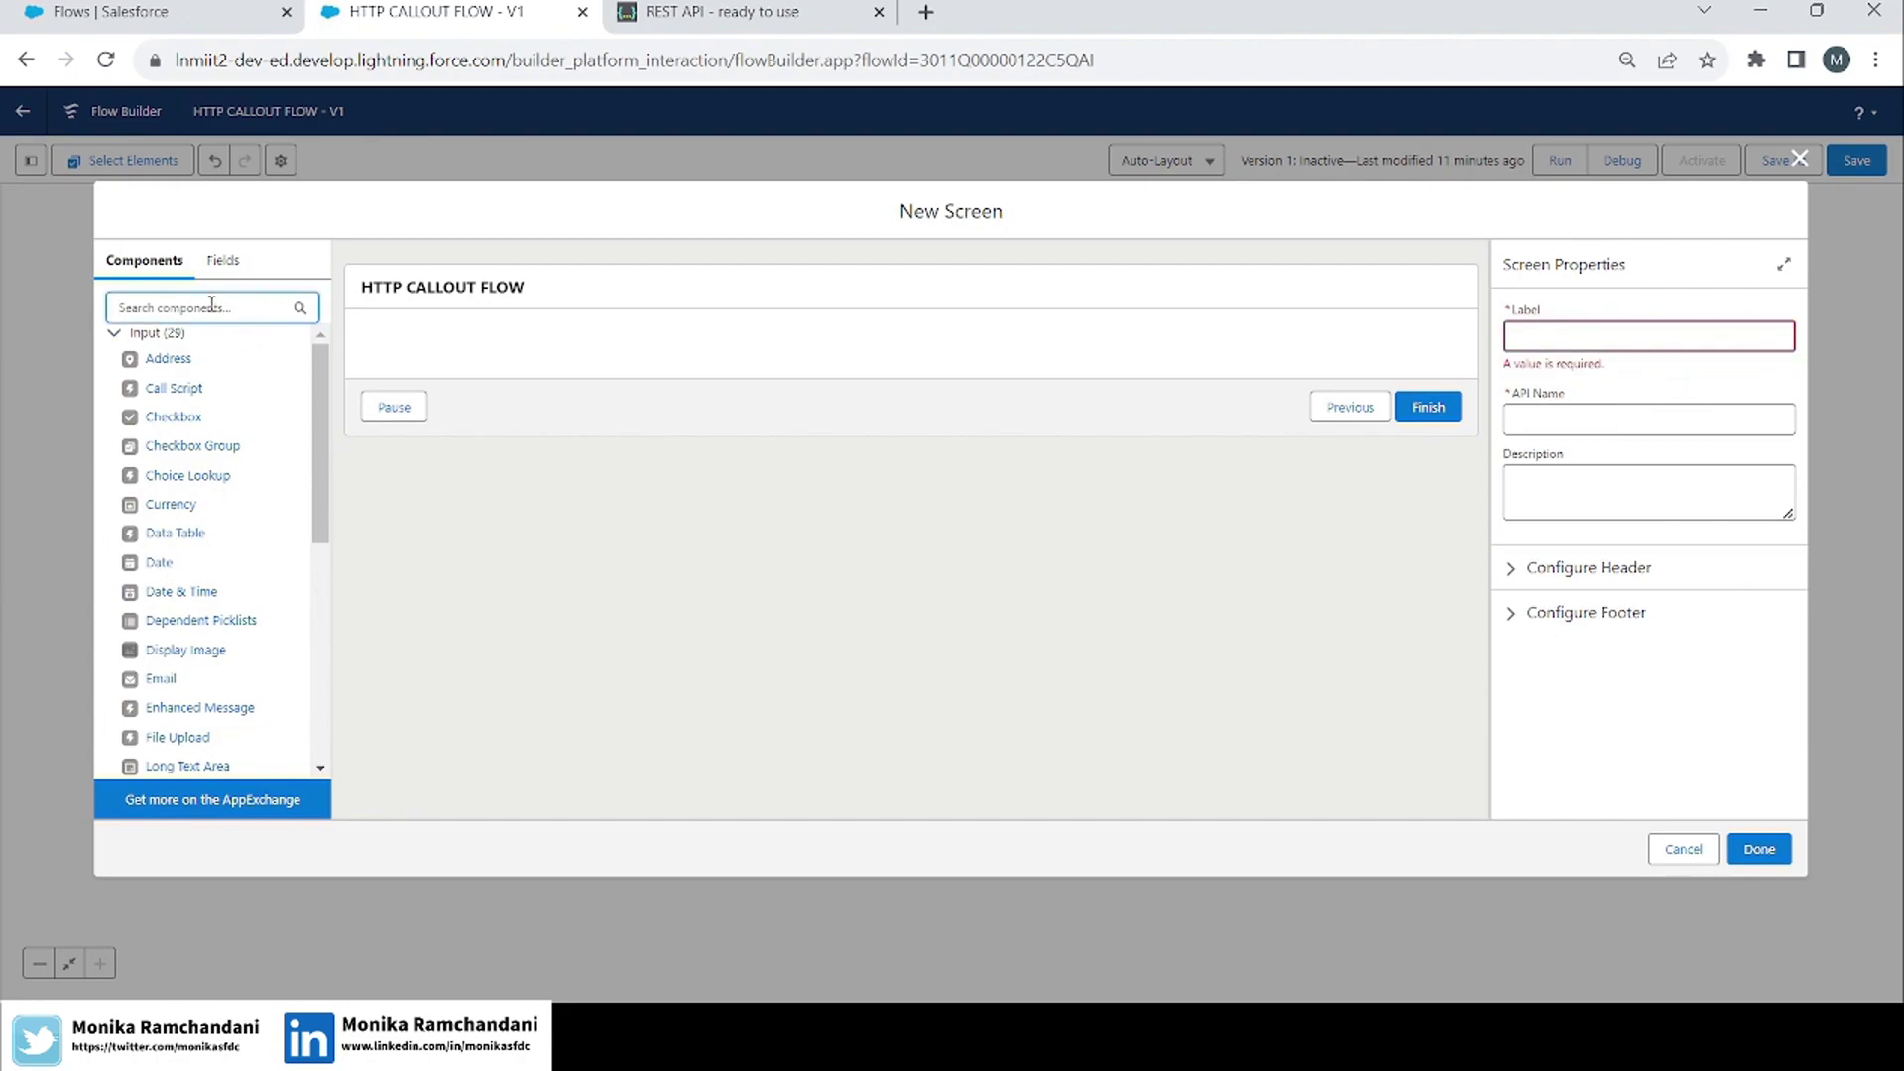
{"action": "type", "text": "dis"}
{"action": "left_click_drag", "start_coordinate": [191, 361], "coordinate": [416, 350]}
Set the Display Text component's API name to PutResponse.
{"action": "left_click", "coordinate": [1648, 341]}
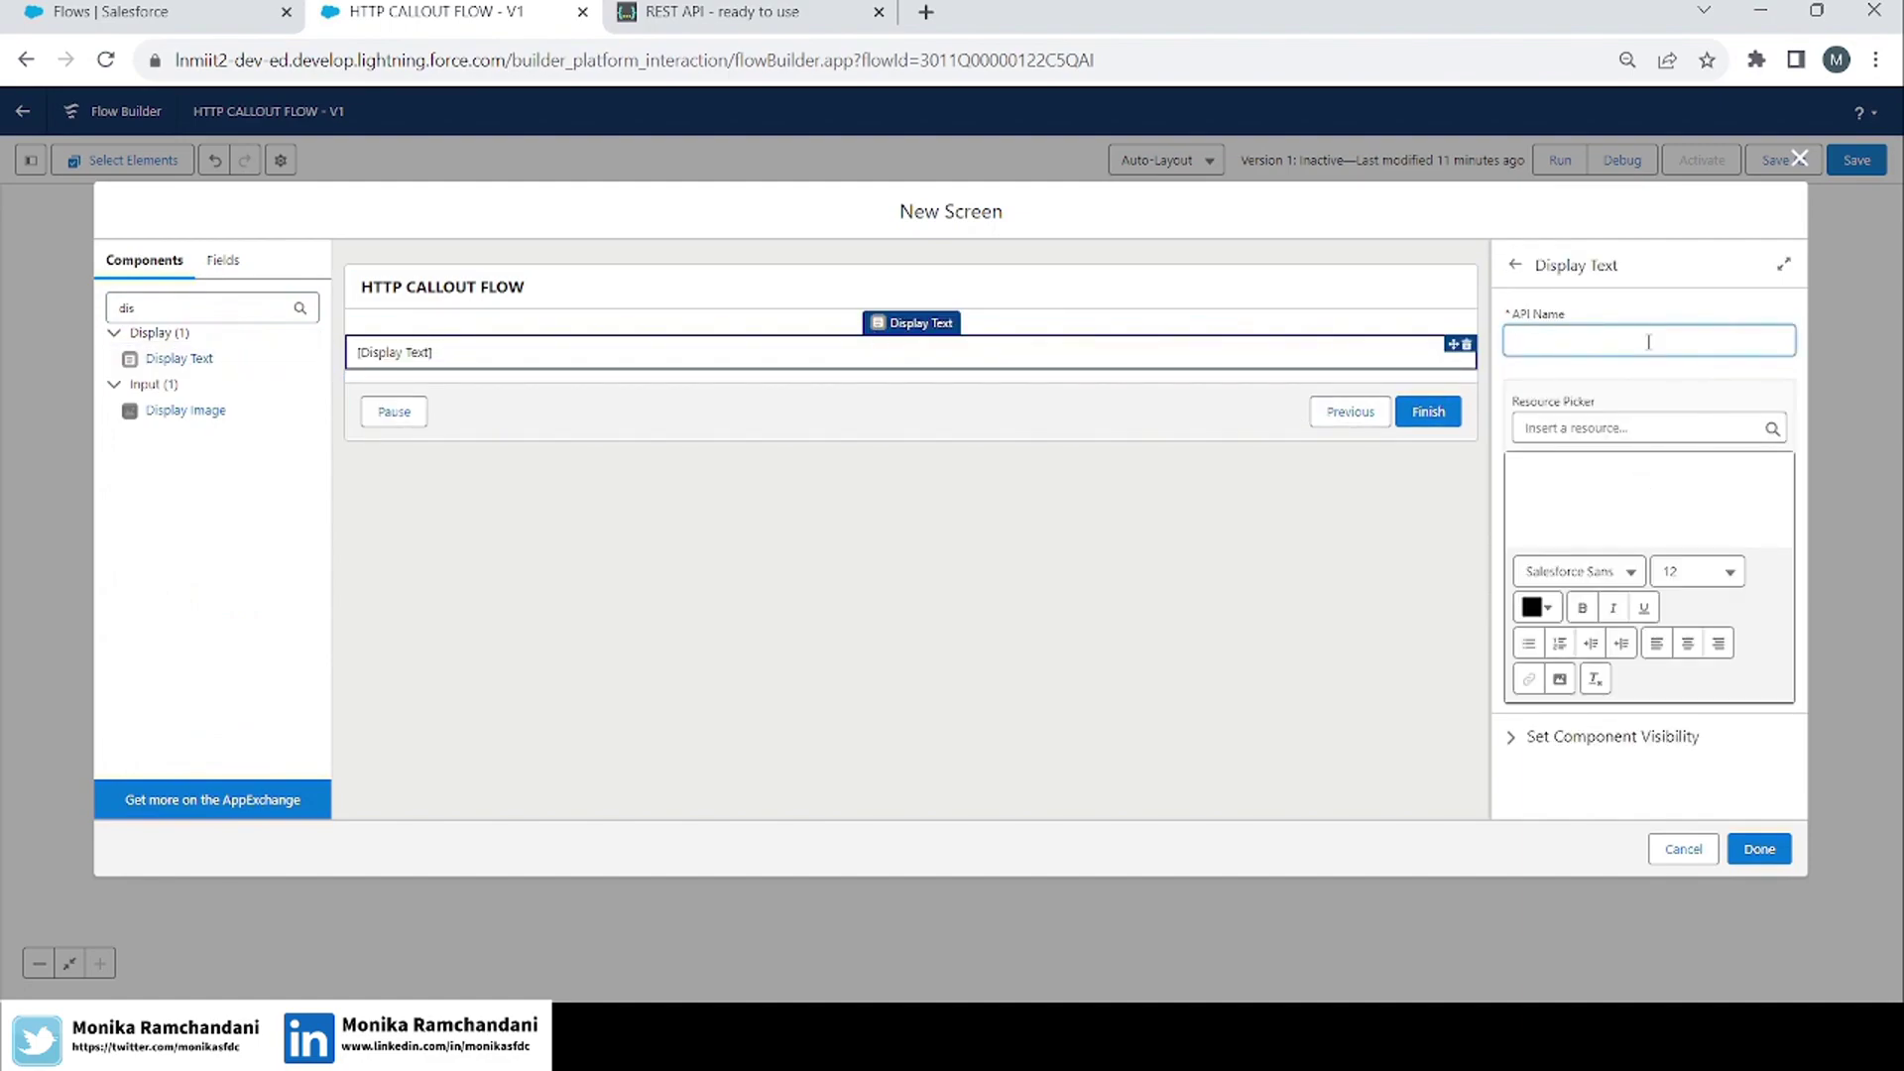
{"action": "type", "text": "Put Respins"}
{"action": "type", "text": "mse"}
{"action": "key", "text": "BackSpace"}
{"action": "key", "text": "BackSpace"}
{"action": "type", "text": "e"}
{"action": "key", "text": "Tab"}
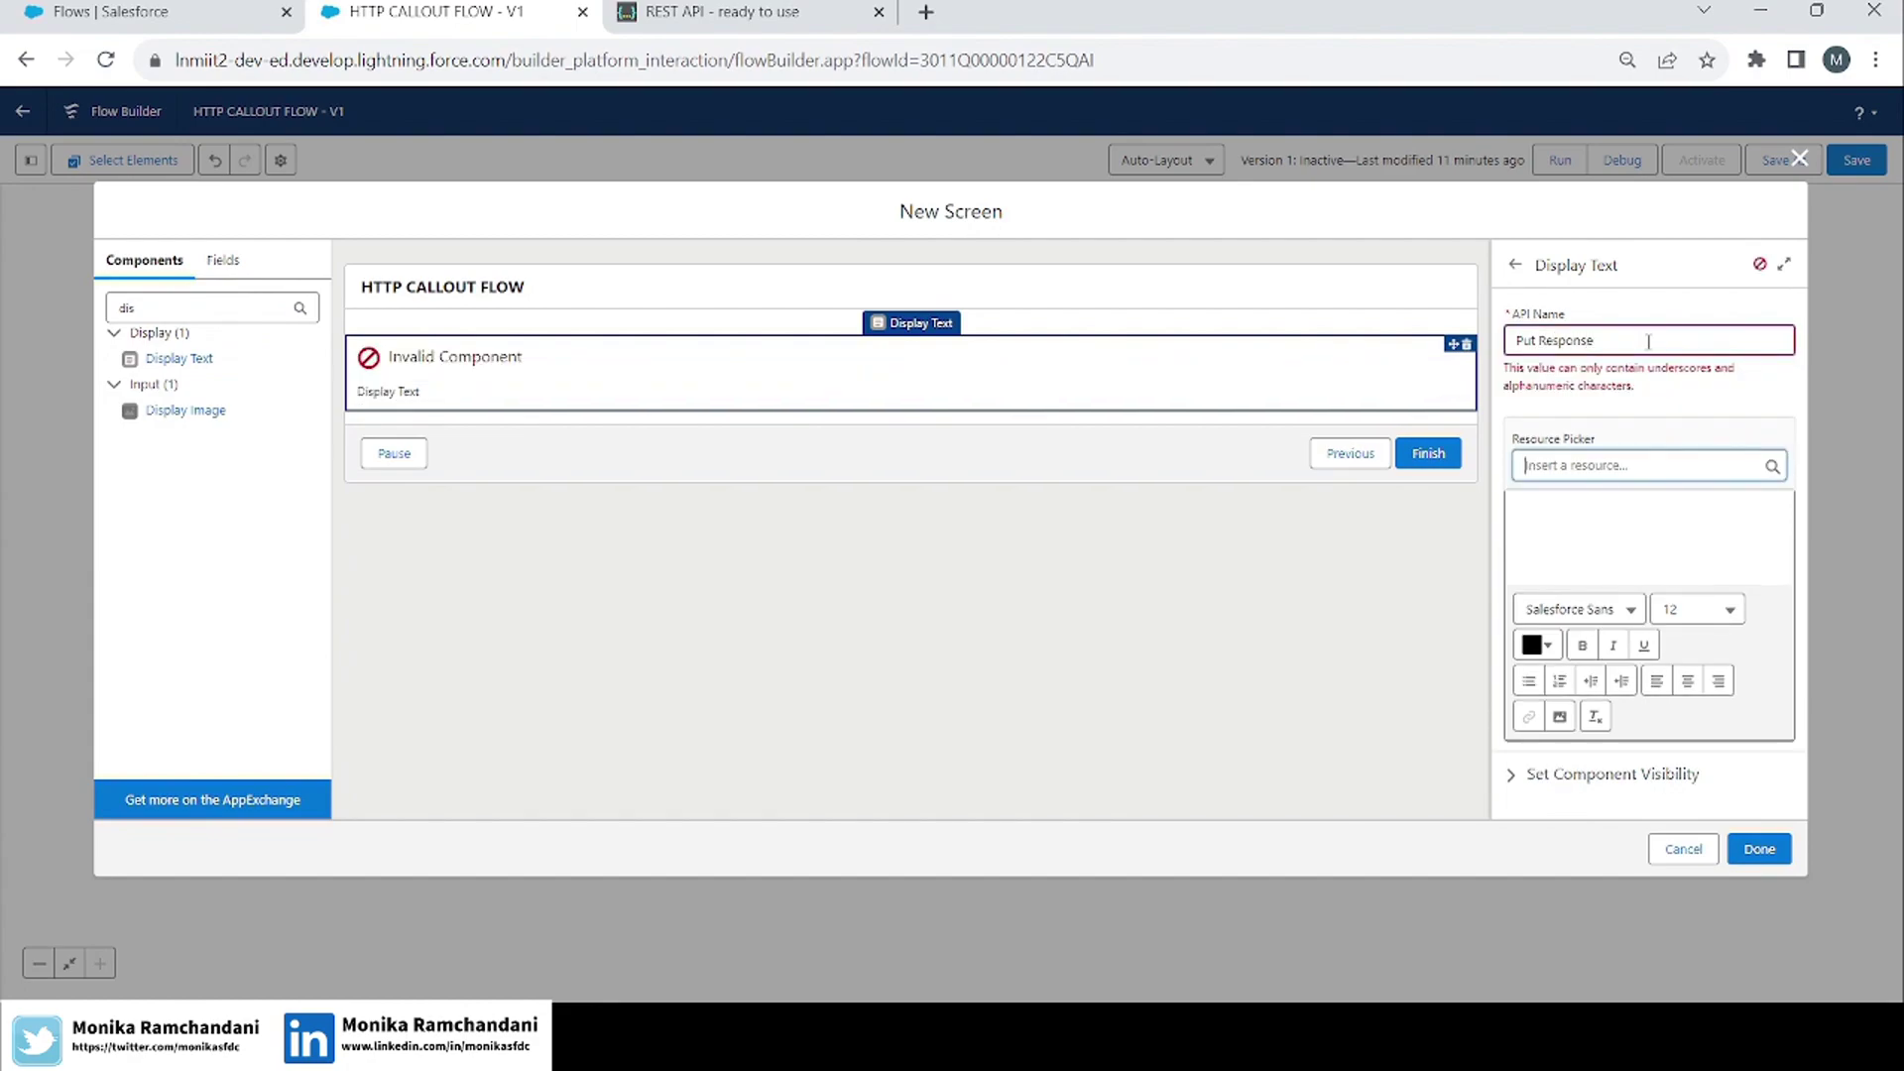
{"action": "left_click", "coordinate": [1540, 342]}
{"action": "key", "text": "BackSpace"}
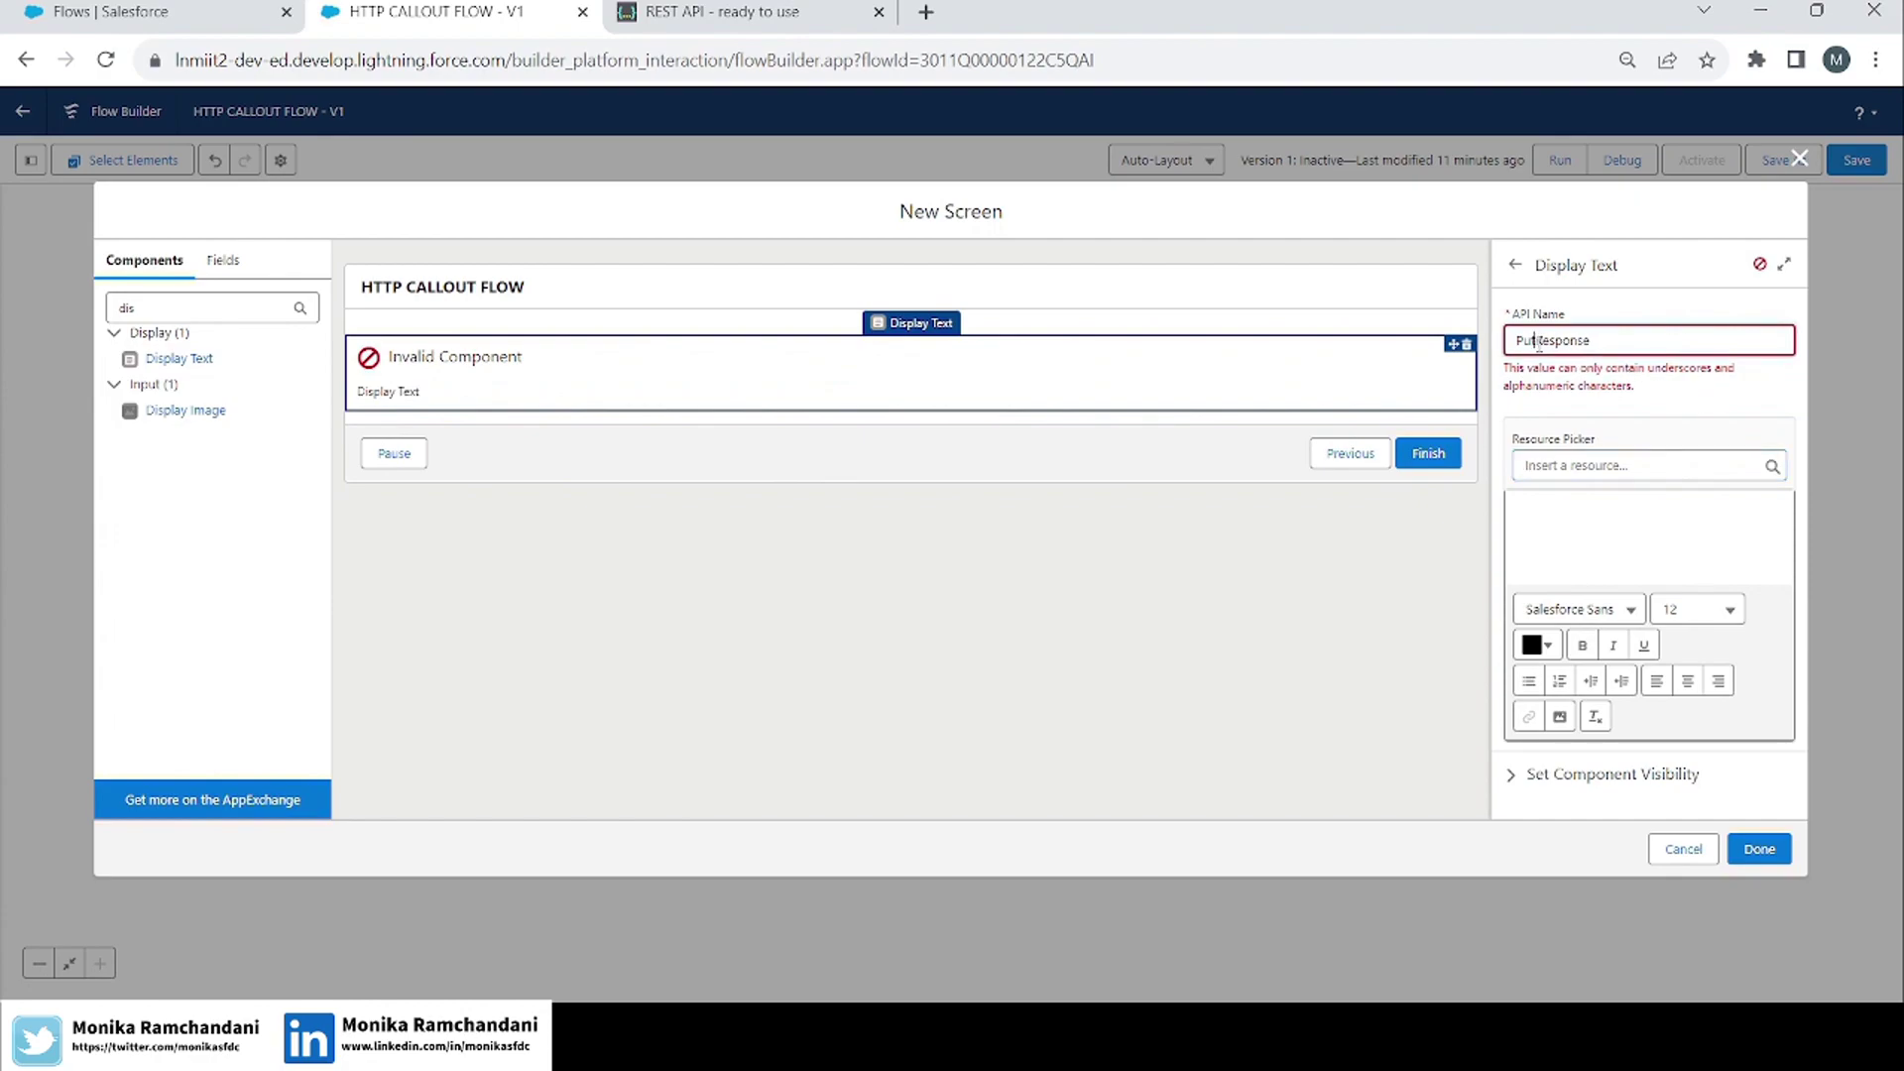
{"action": "left_click", "coordinate": [1579, 573]}
Insert the 2XX name field from the Http Put Action Element outputs into the display text.
{"action": "left_click", "coordinate": [1590, 424]}
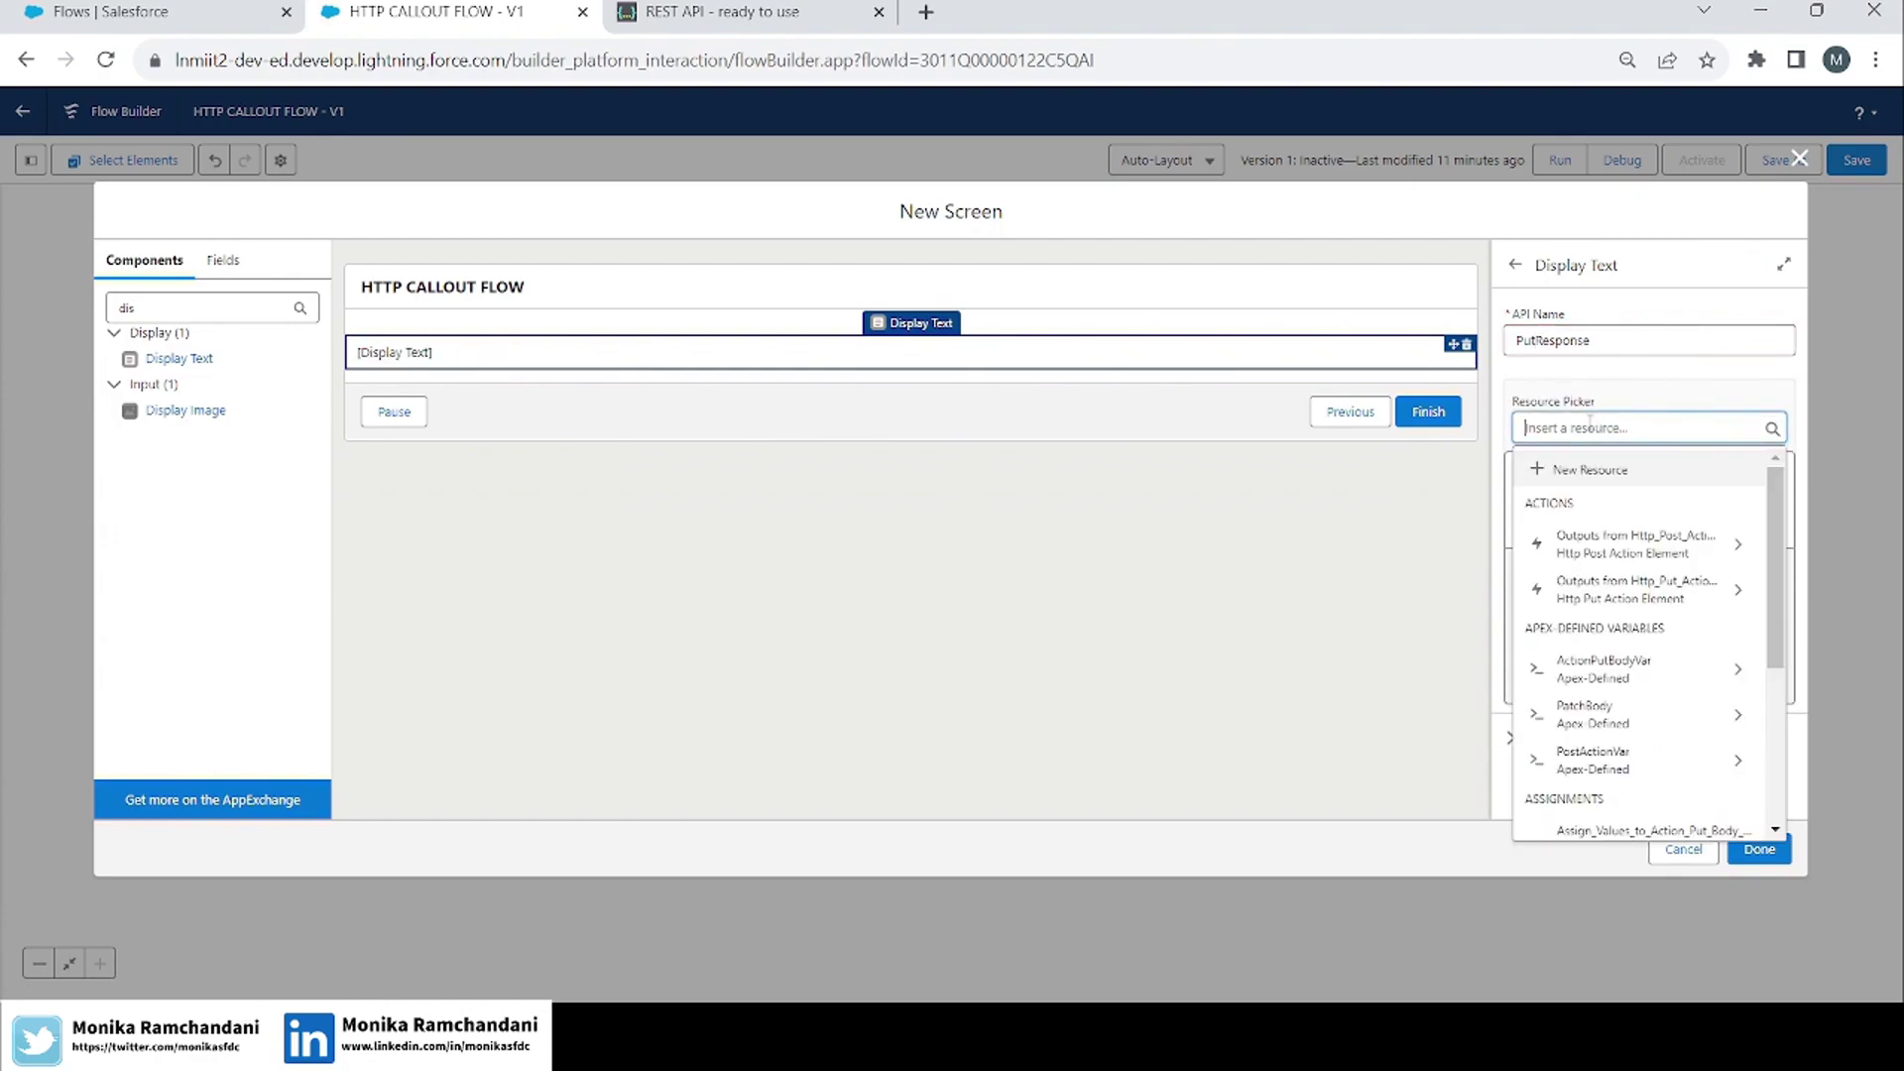
{"action": "left_click", "coordinate": [1649, 585]}
{"action": "left_click", "coordinate": [1578, 486]}
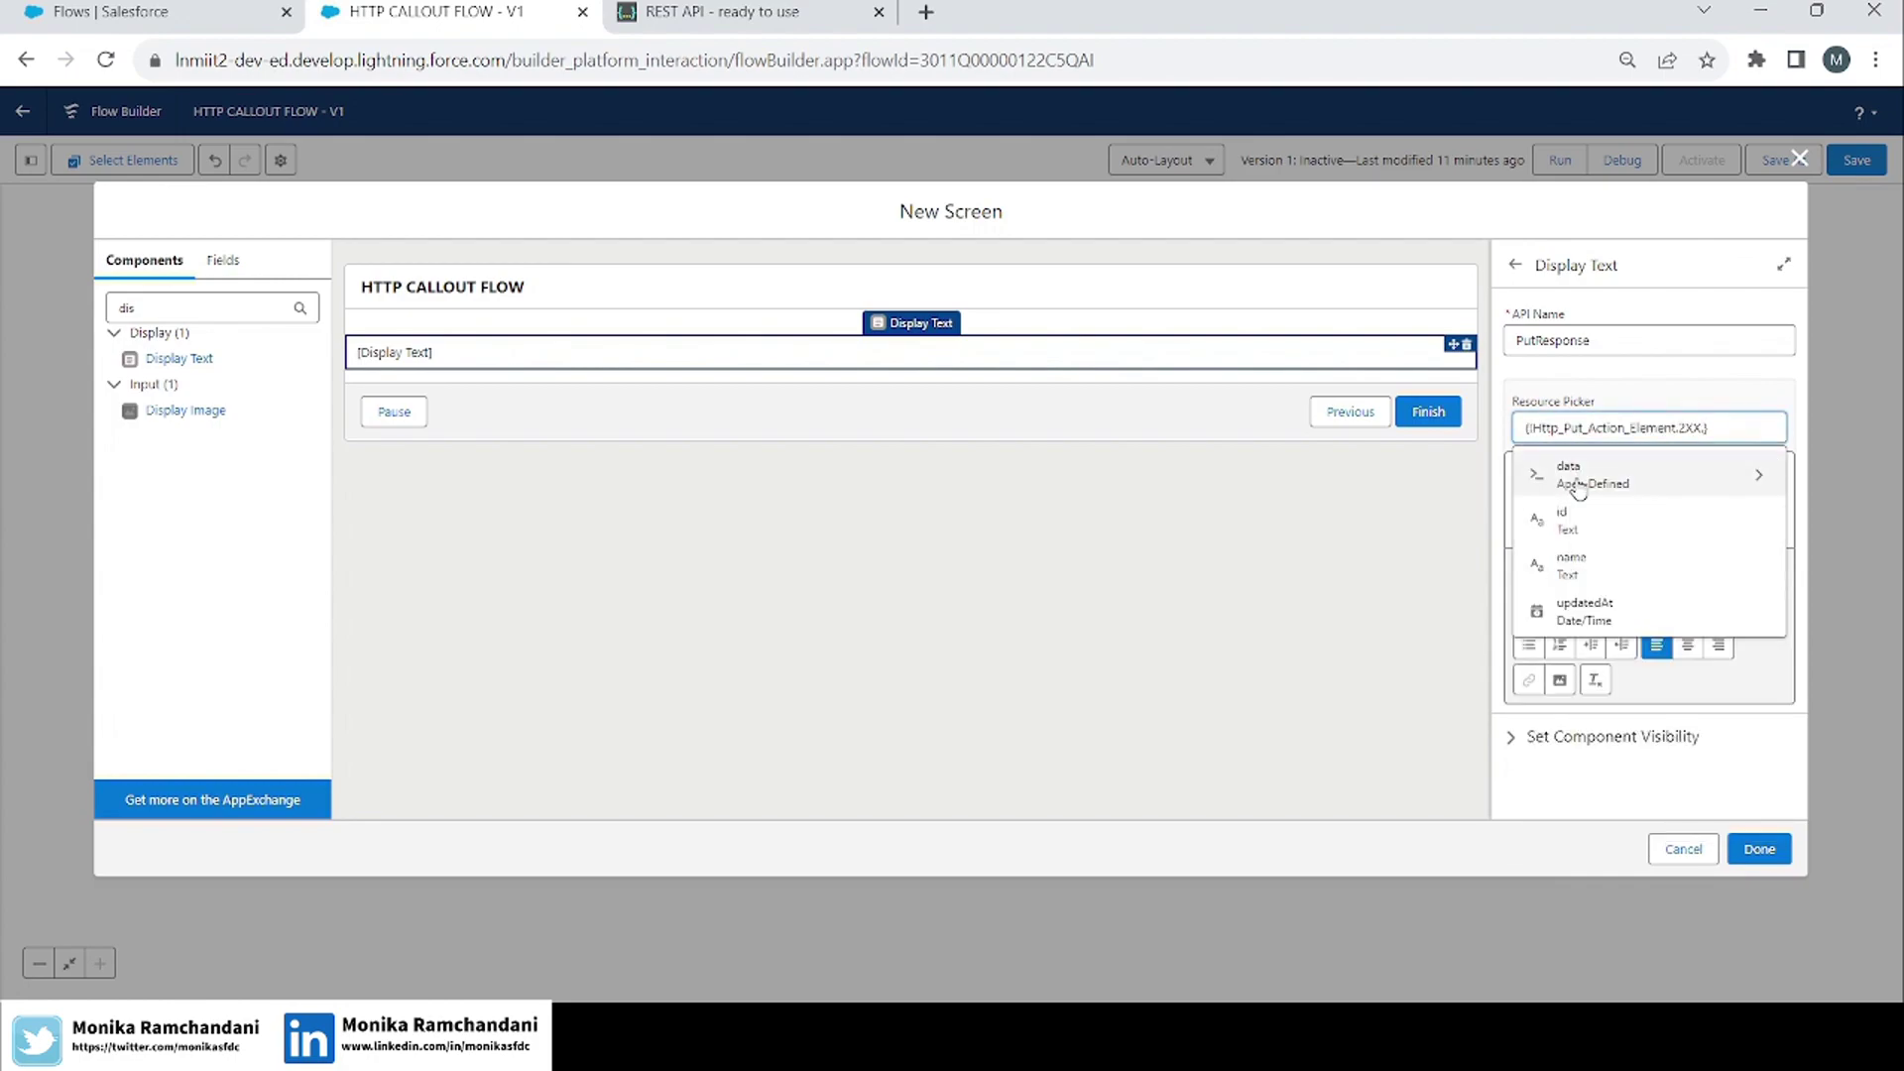
{"action": "left_click", "coordinate": [1576, 570]}
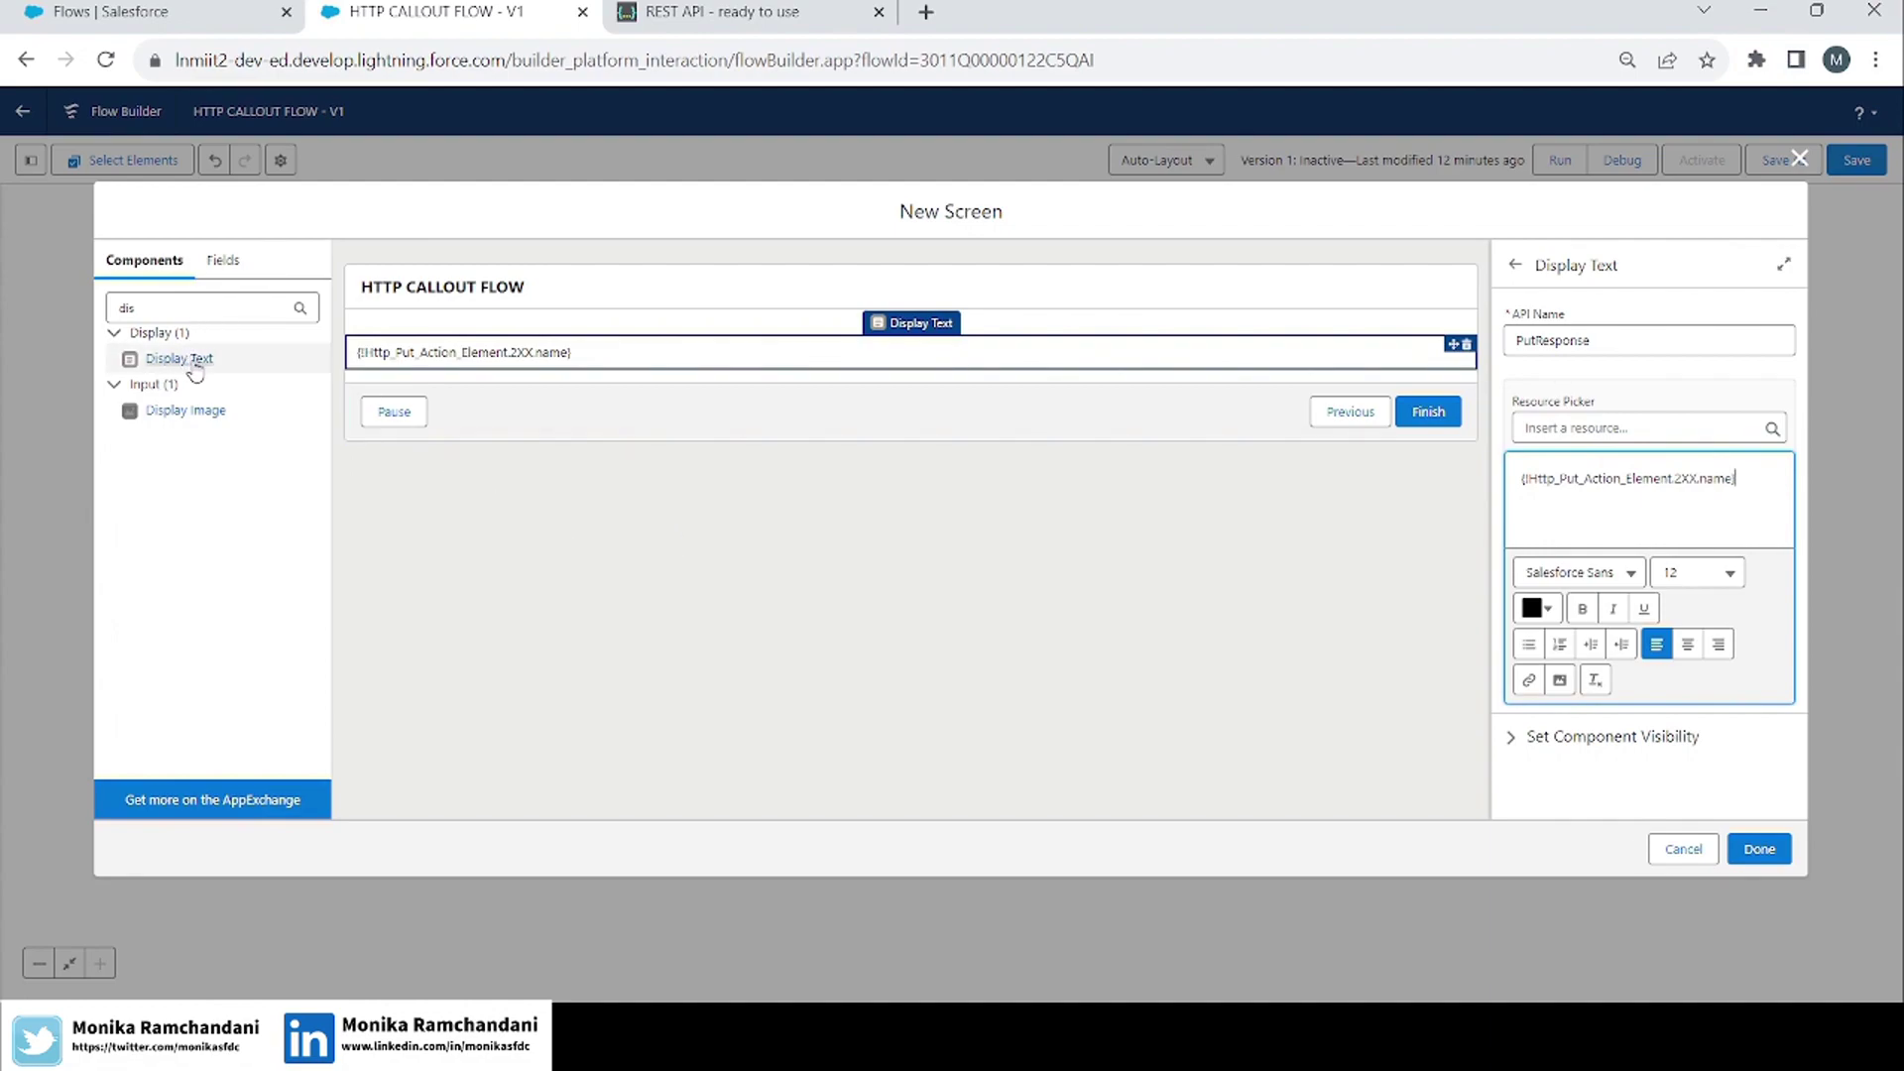
Add a Checkbox component below the display text, labelled "Update Name" with the API name Update_Name.
{"action": "left_click", "coordinate": [149, 307]}
{"action": "key", "text": "BackSpace"}
{"action": "key", "text": "BackSpace"}
{"action": "key", "text": "BackSpace"}
{"action": "type", "text": "chec"}
{"action": "left_click_drag", "start_coordinate": [168, 360], "coordinate": [395, 382]}
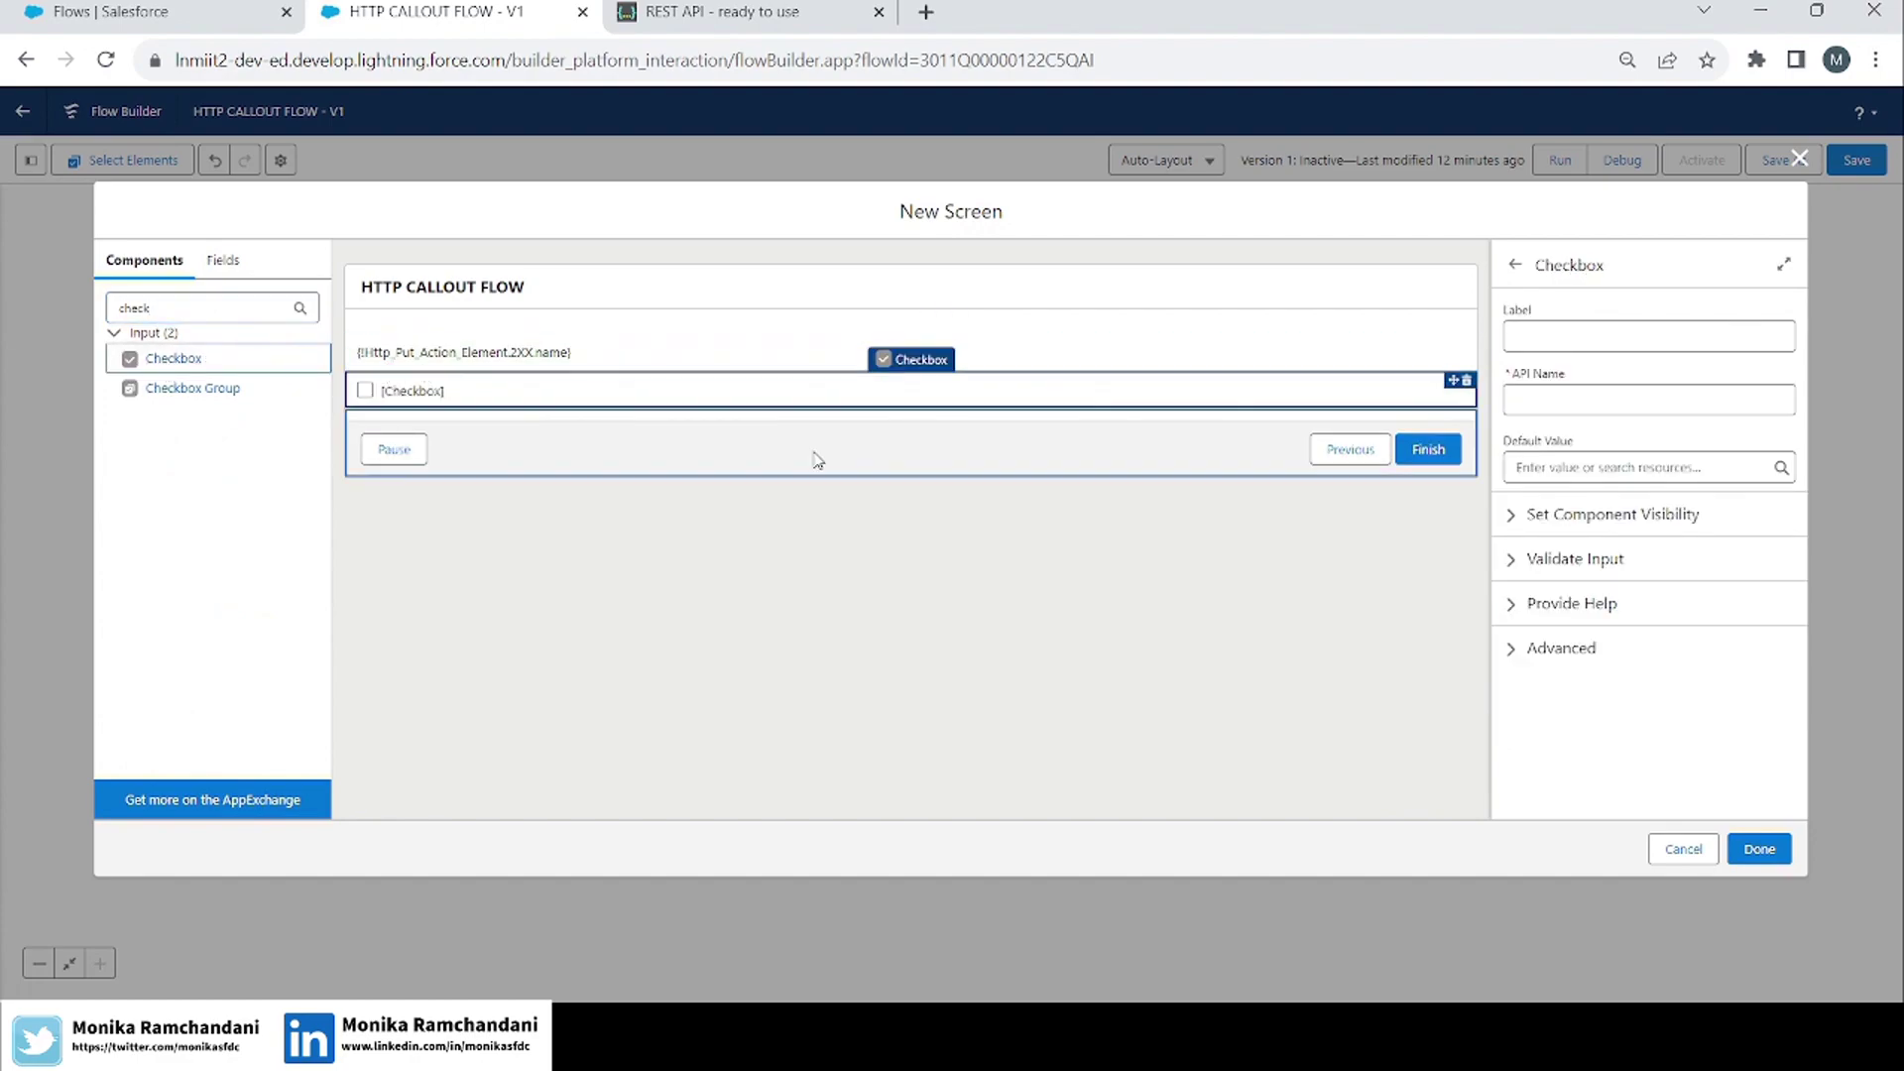
{"action": "left_click", "coordinate": [1606, 342]}
{"action": "type", "text": "Update Name"}
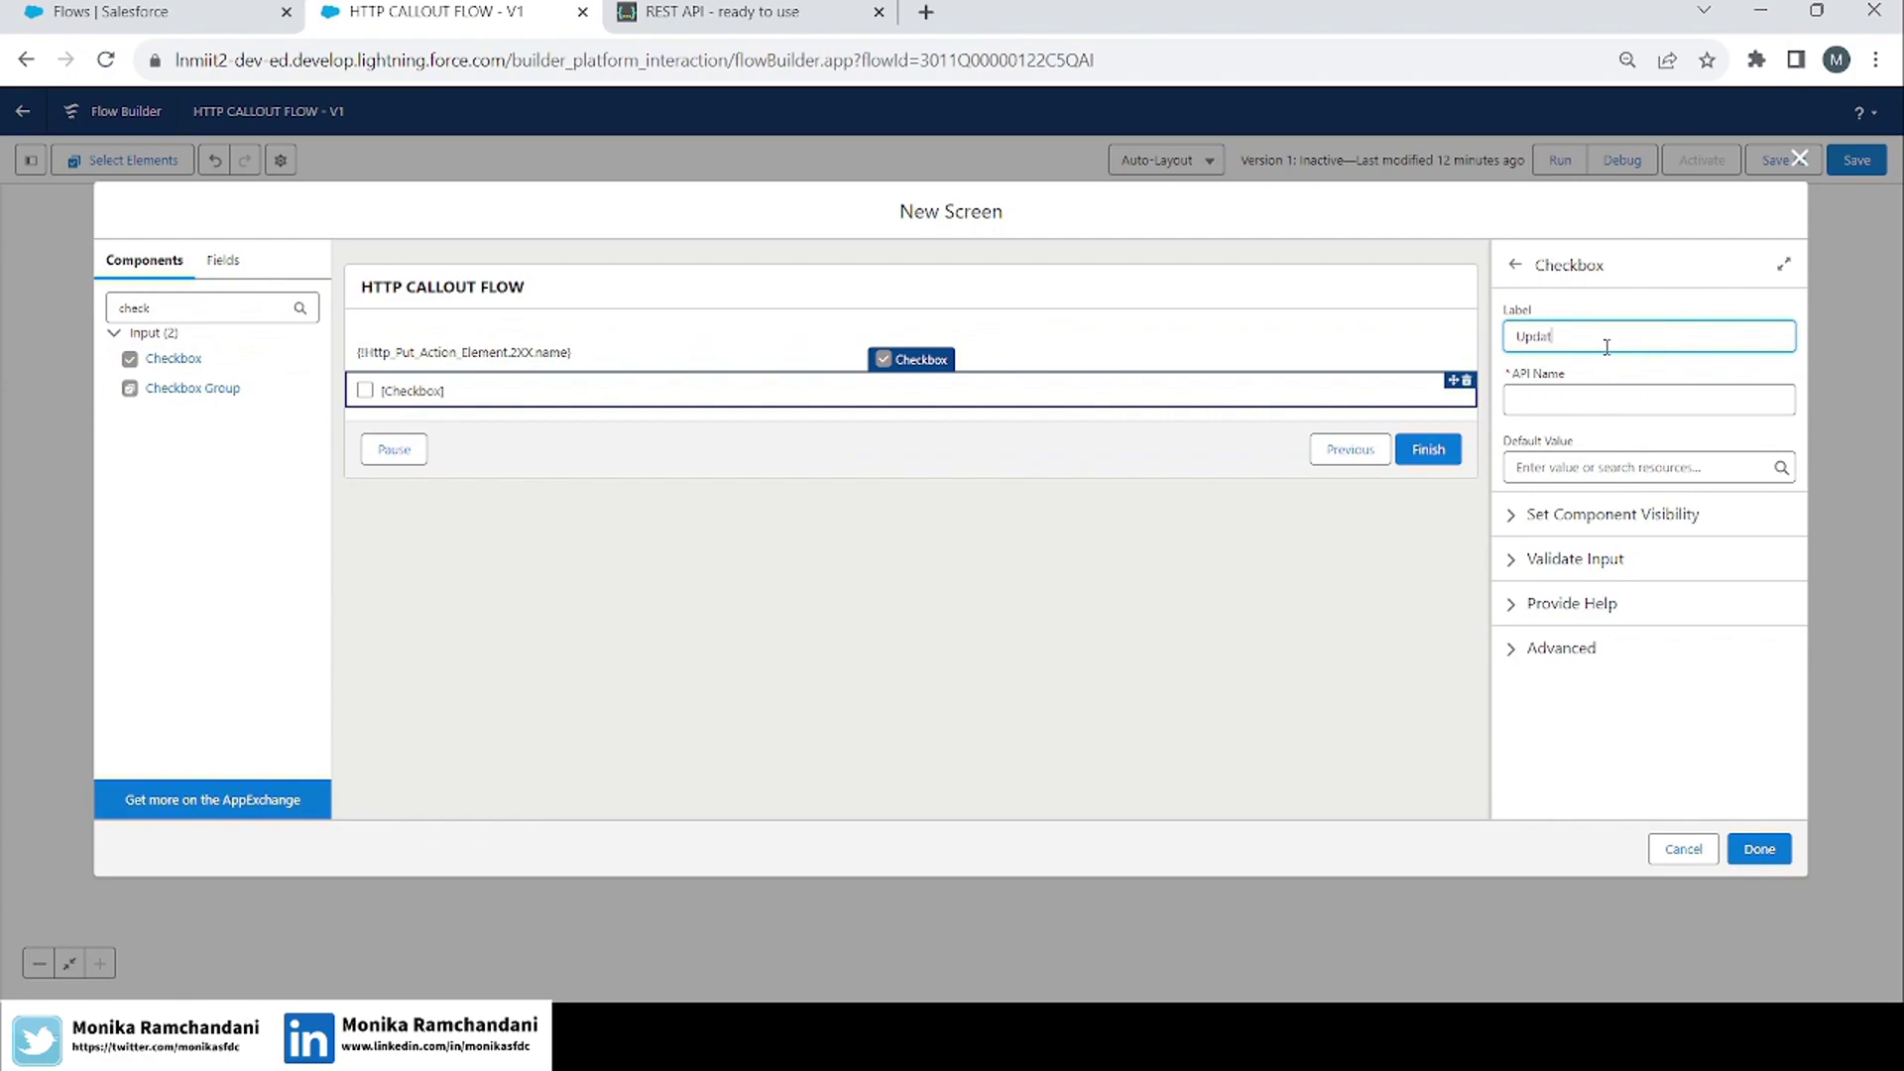
{"action": "key", "text": "Tab"}
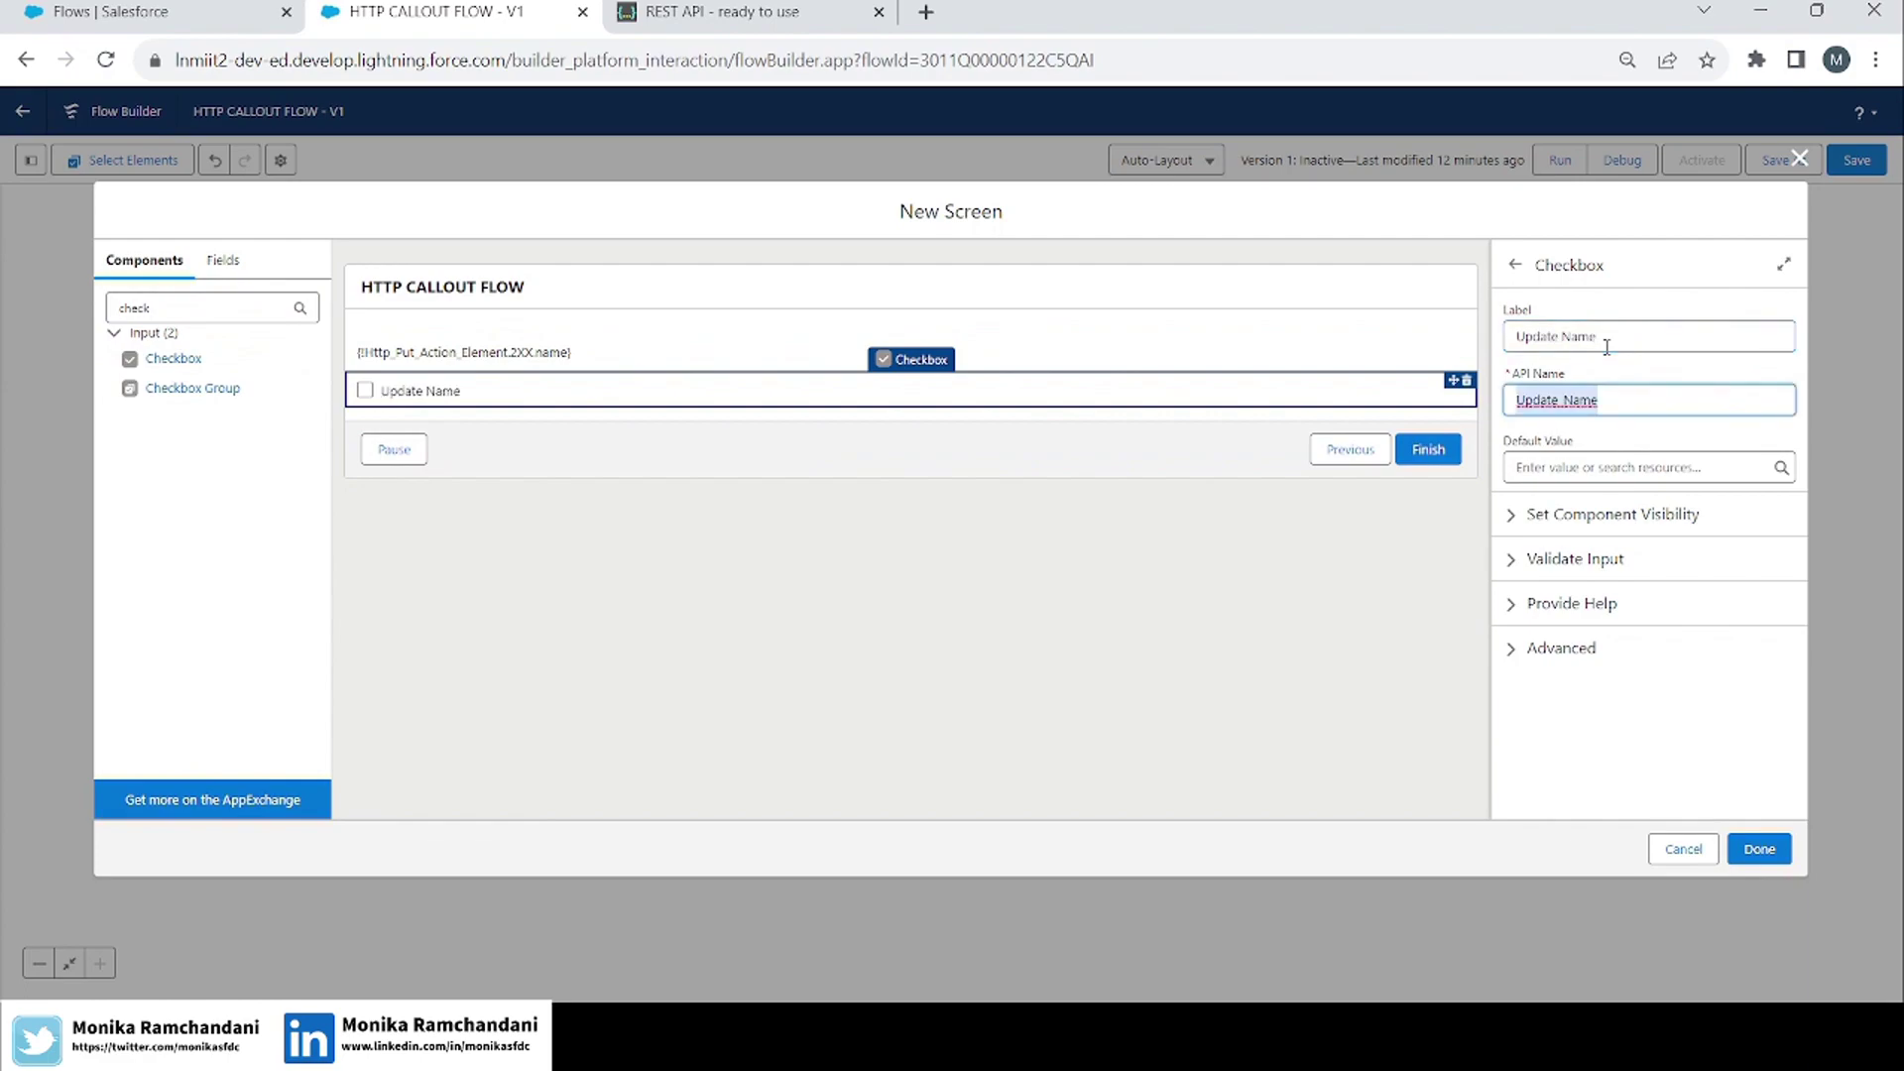
{"action": "left_click", "coordinate": [1607, 346]}
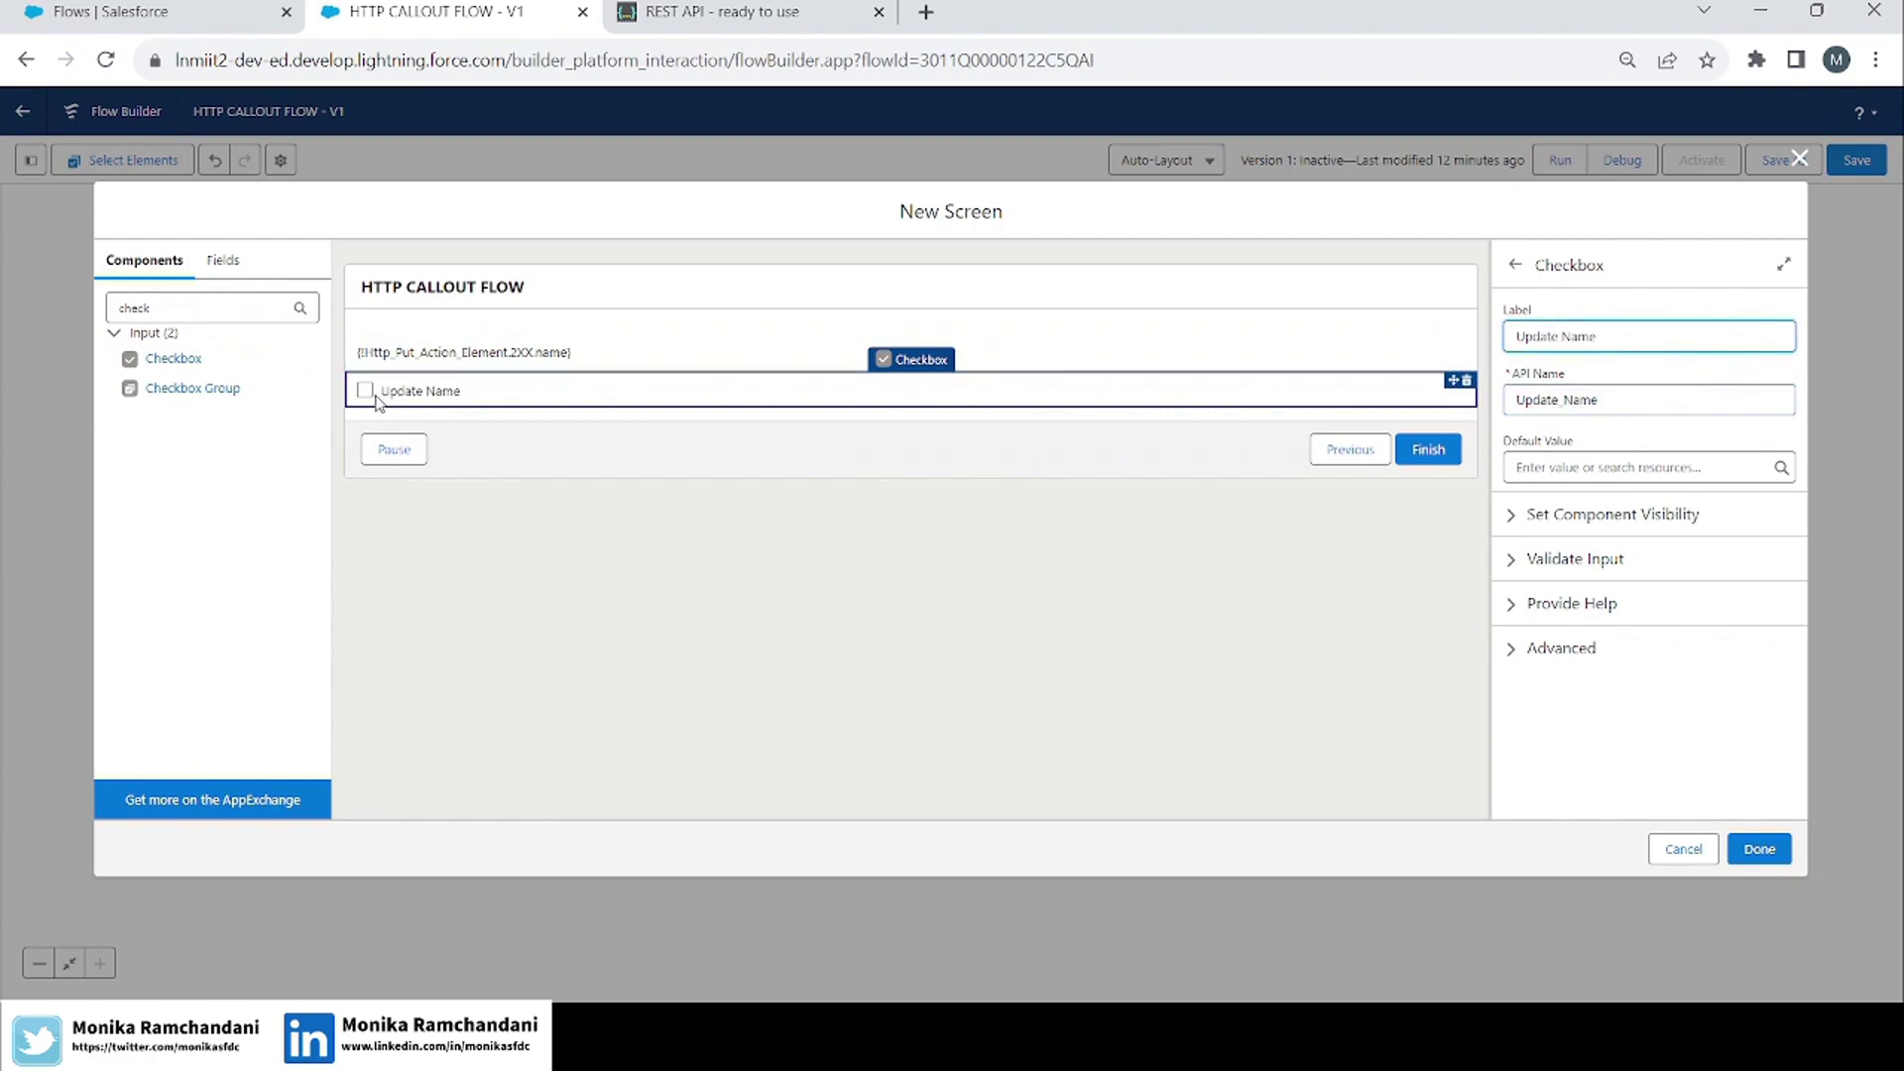
Add a Text input component below the Update Name checkbox and label it "New Name".
{"action": "left_click", "coordinate": [194, 318]}
{"action": "key", "text": "BackSpace"}
{"action": "key", "text": "BackSpace"}
{"action": "key", "text": "BackSpace"}
{"action": "key", "text": "BackSpace"}
{"action": "key", "text": "BackSpace"}
{"action": "type", "text": "text"}
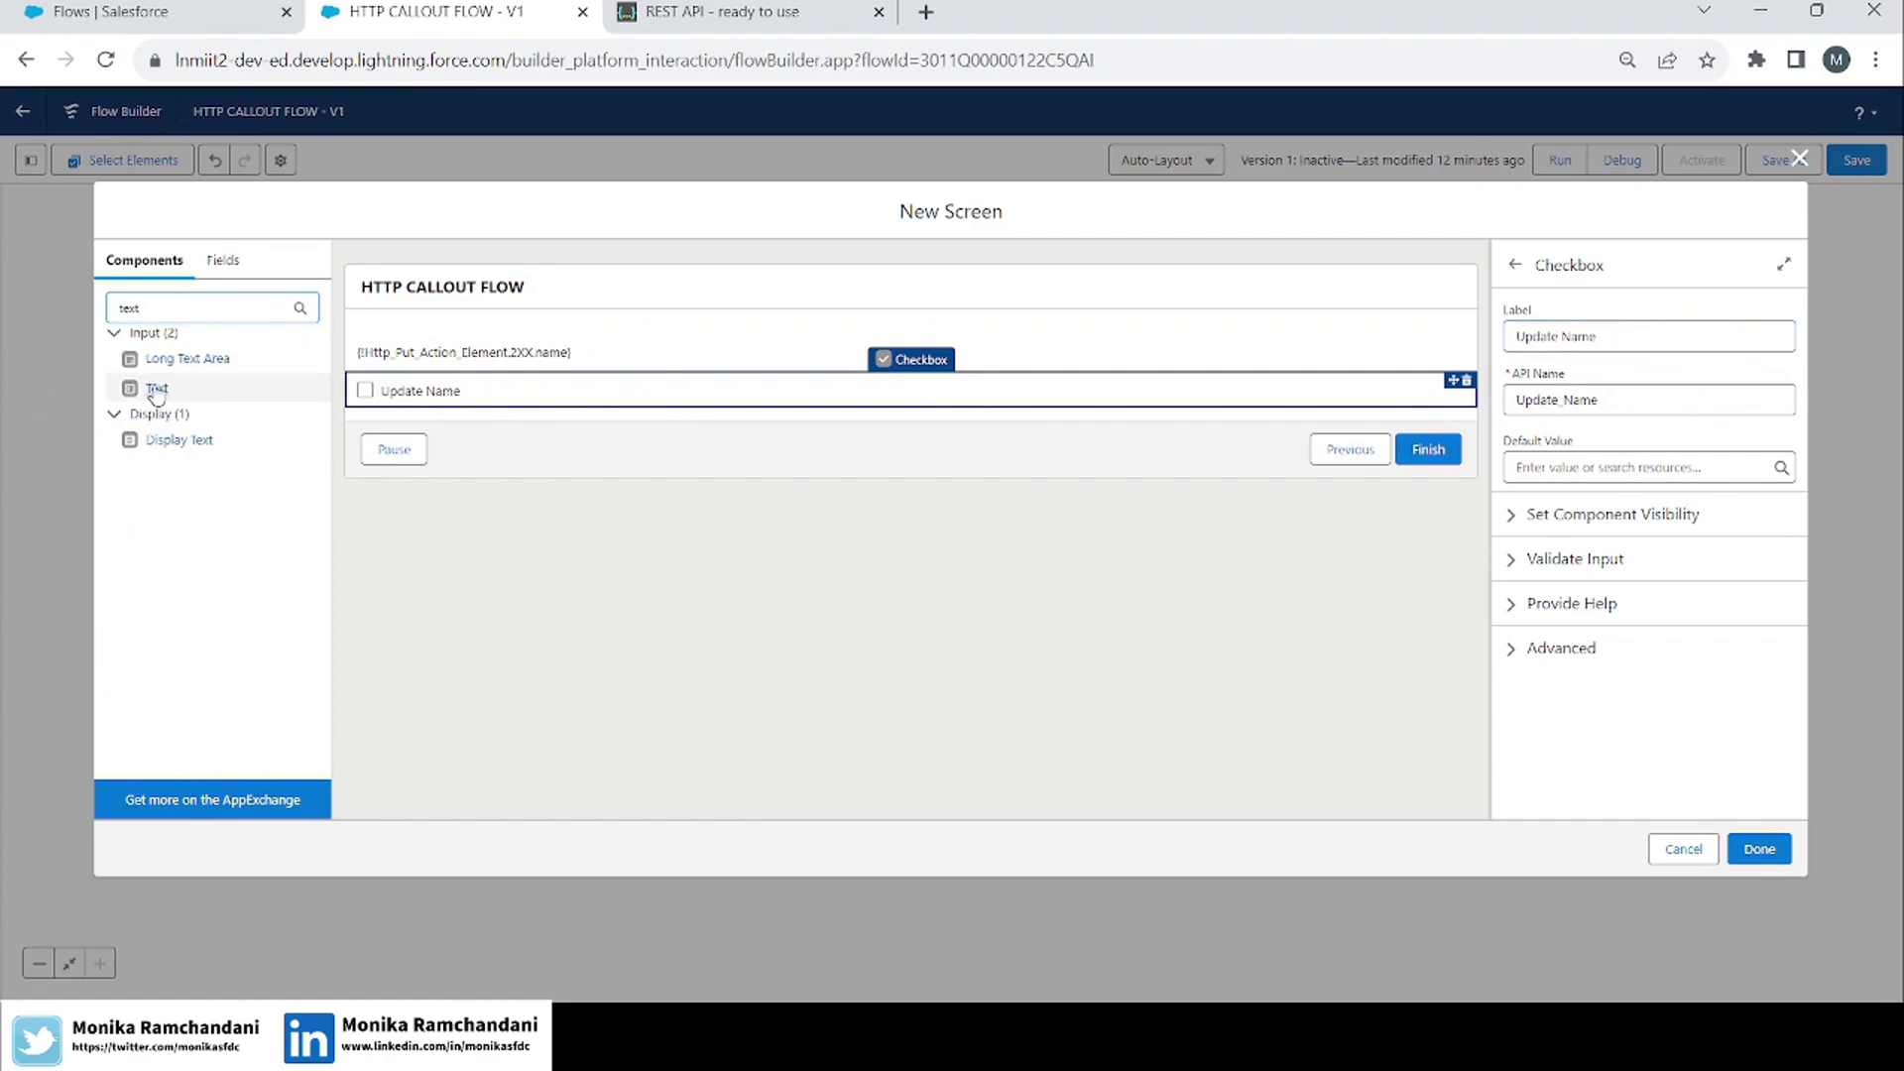
{"action": "left_click_drag", "start_coordinate": [157, 389], "coordinate": [414, 423]}
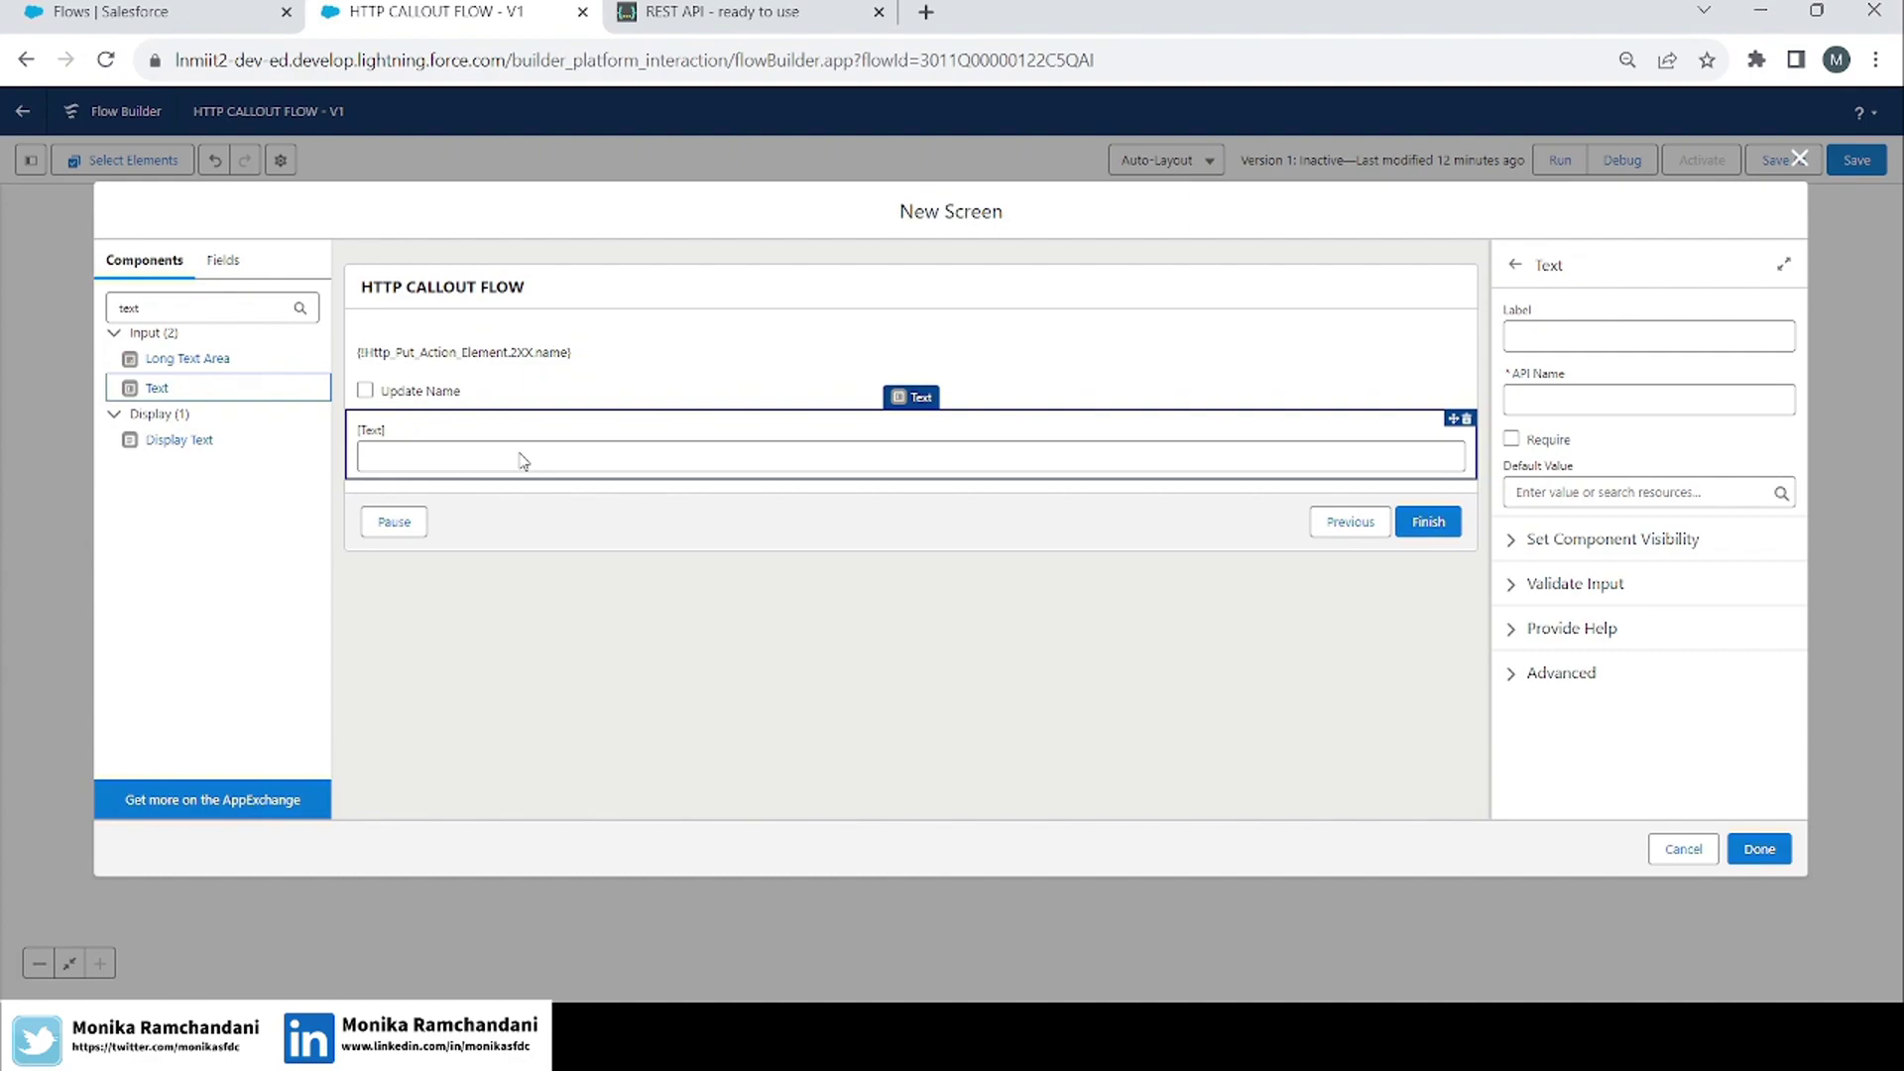
{"action": "left_click", "coordinate": [1575, 338]}
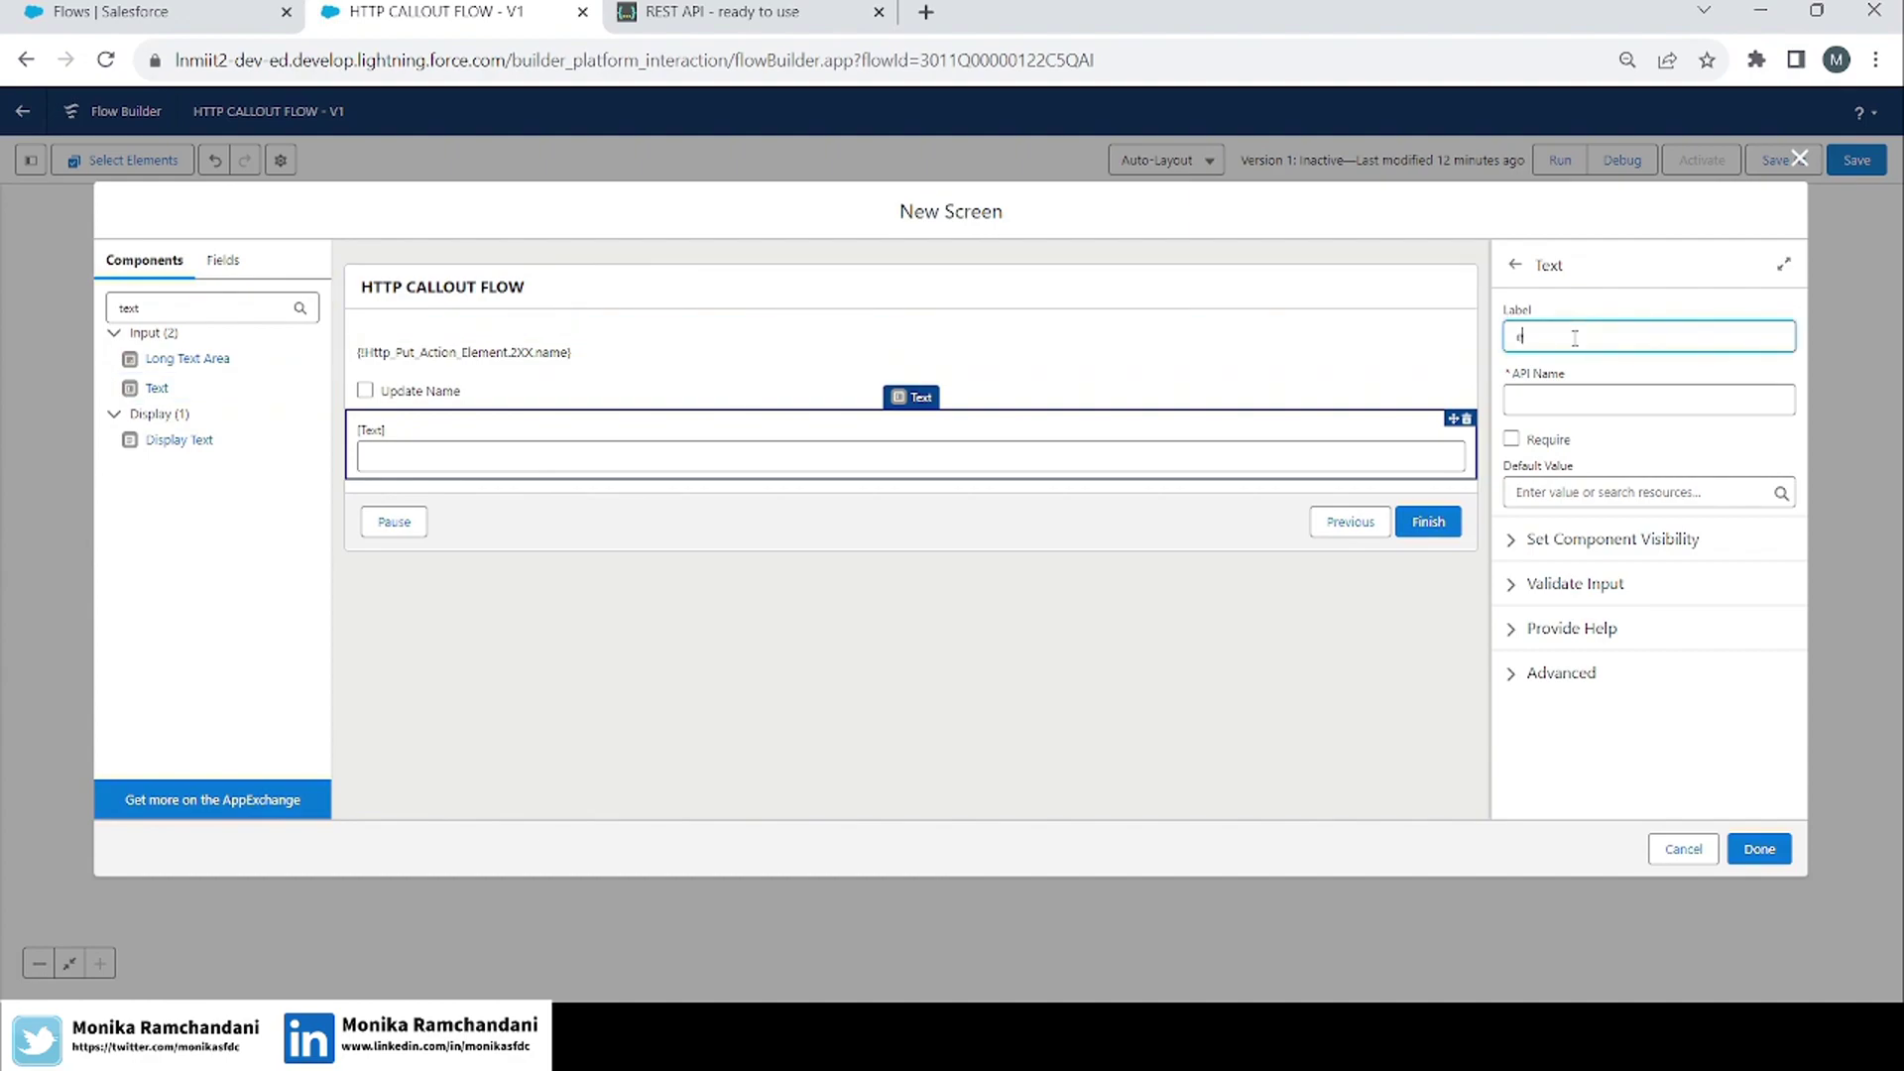
{"action": "type", "text": "New Name"}
{"action": "key", "text": "Tab"}
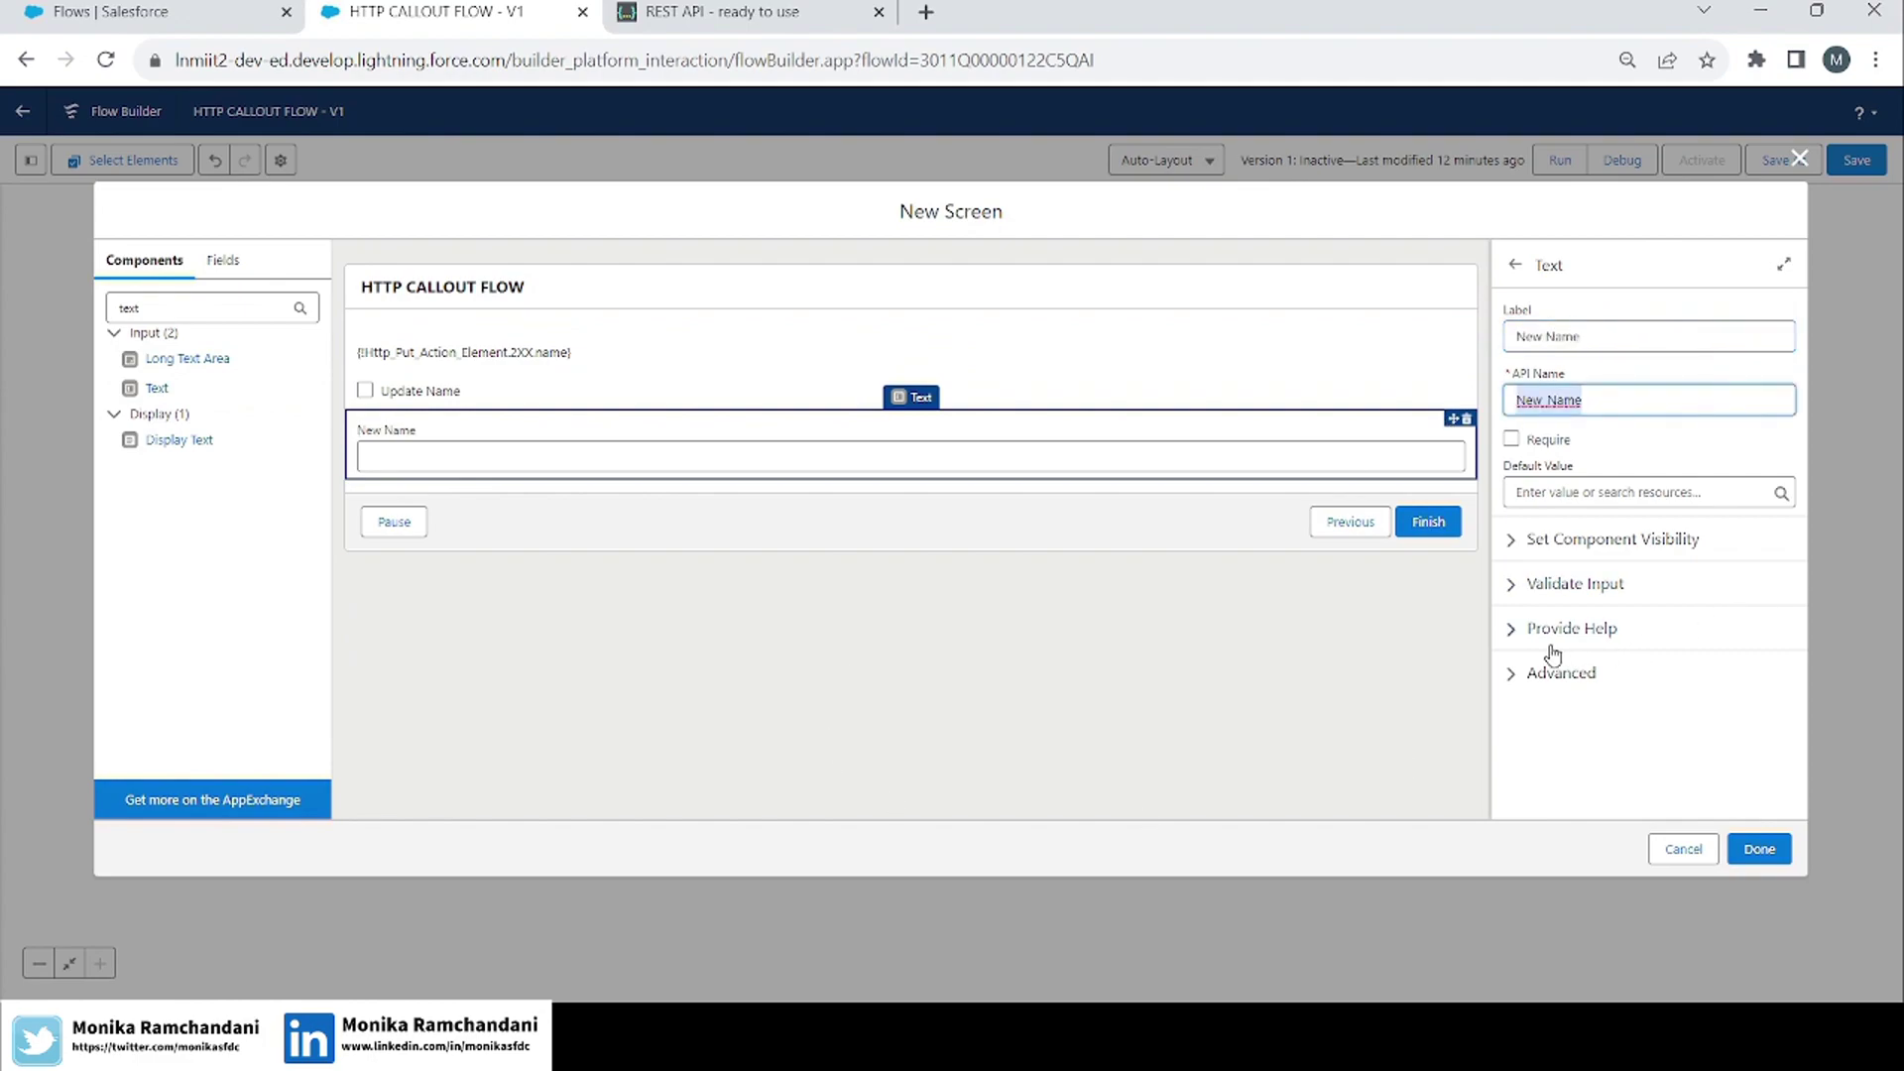
Set the New Name component's visibility to require all conditions, with the condition that Update_Name equals true.
{"action": "left_click", "coordinate": [1512, 542]}
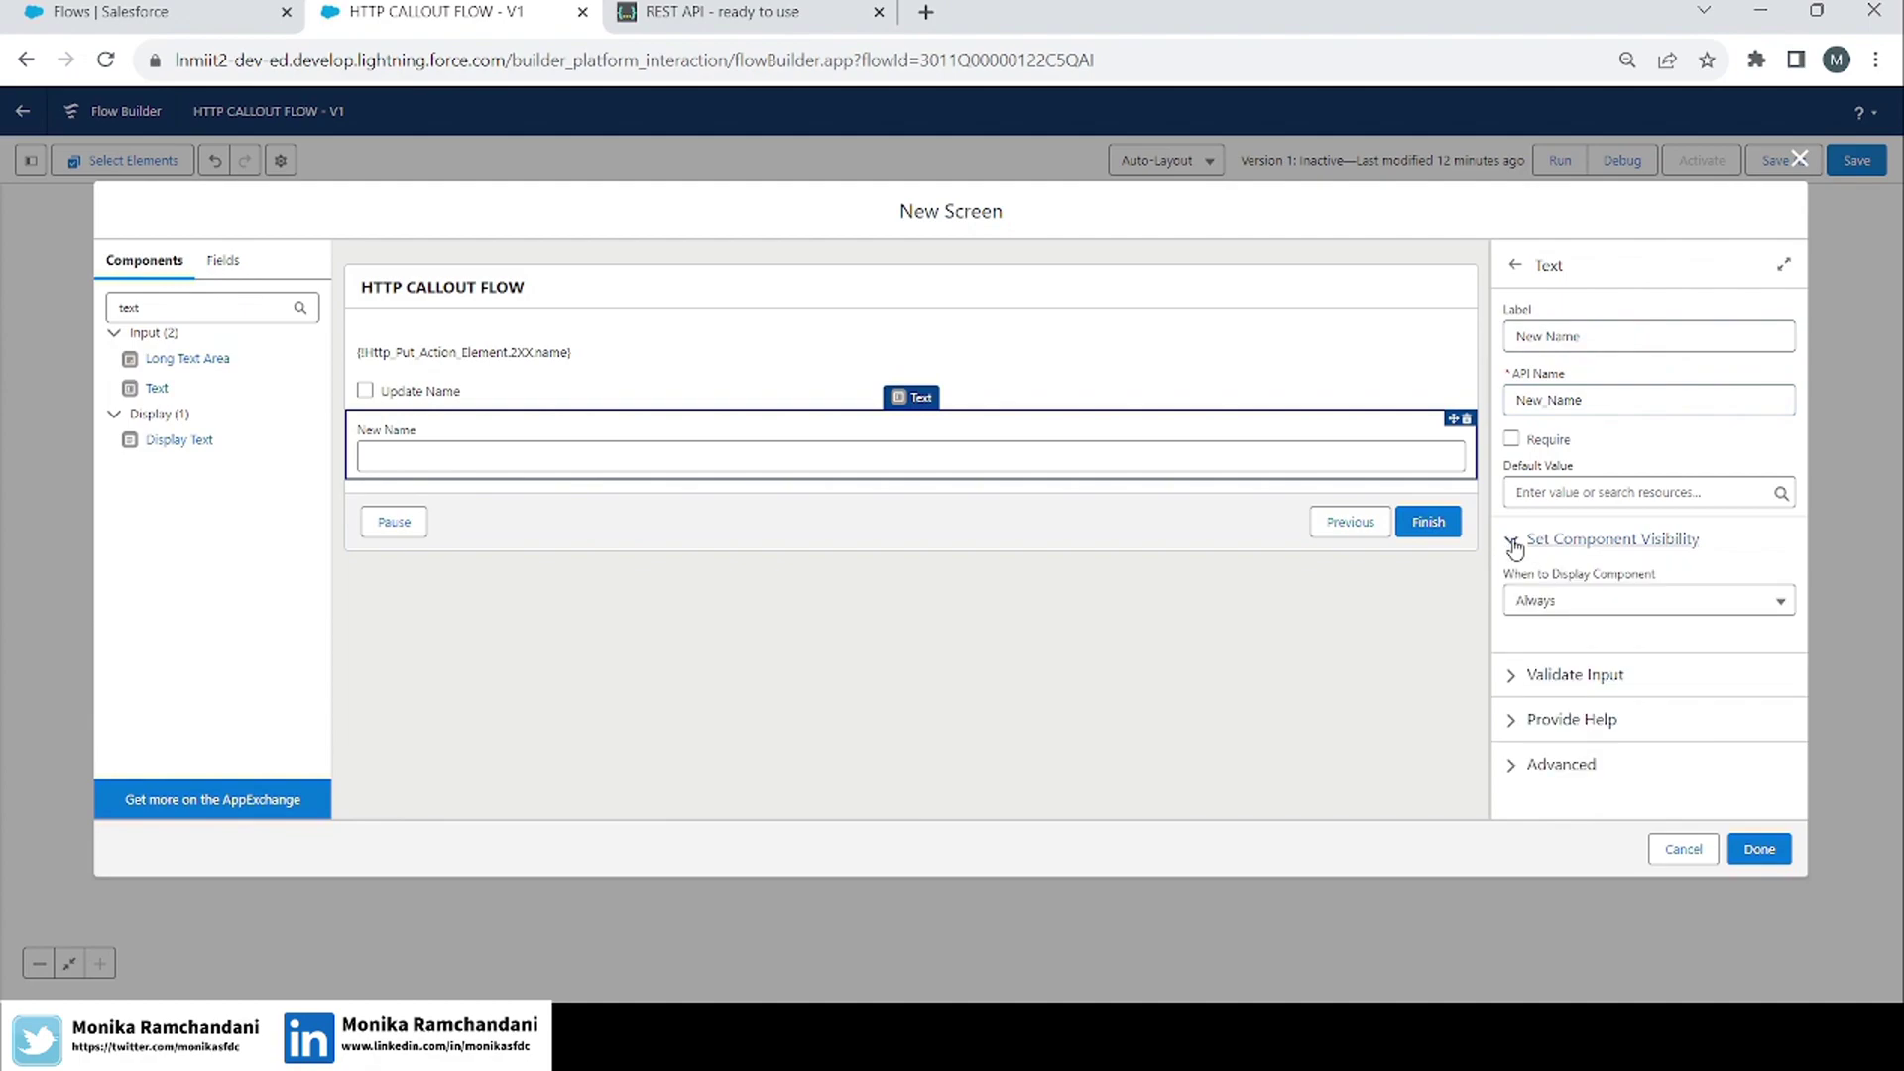
{"action": "left_click", "coordinate": [1627, 601]}
{"action": "left_click", "coordinate": [1584, 670]}
{"action": "left_click", "coordinate": [1559, 657]}
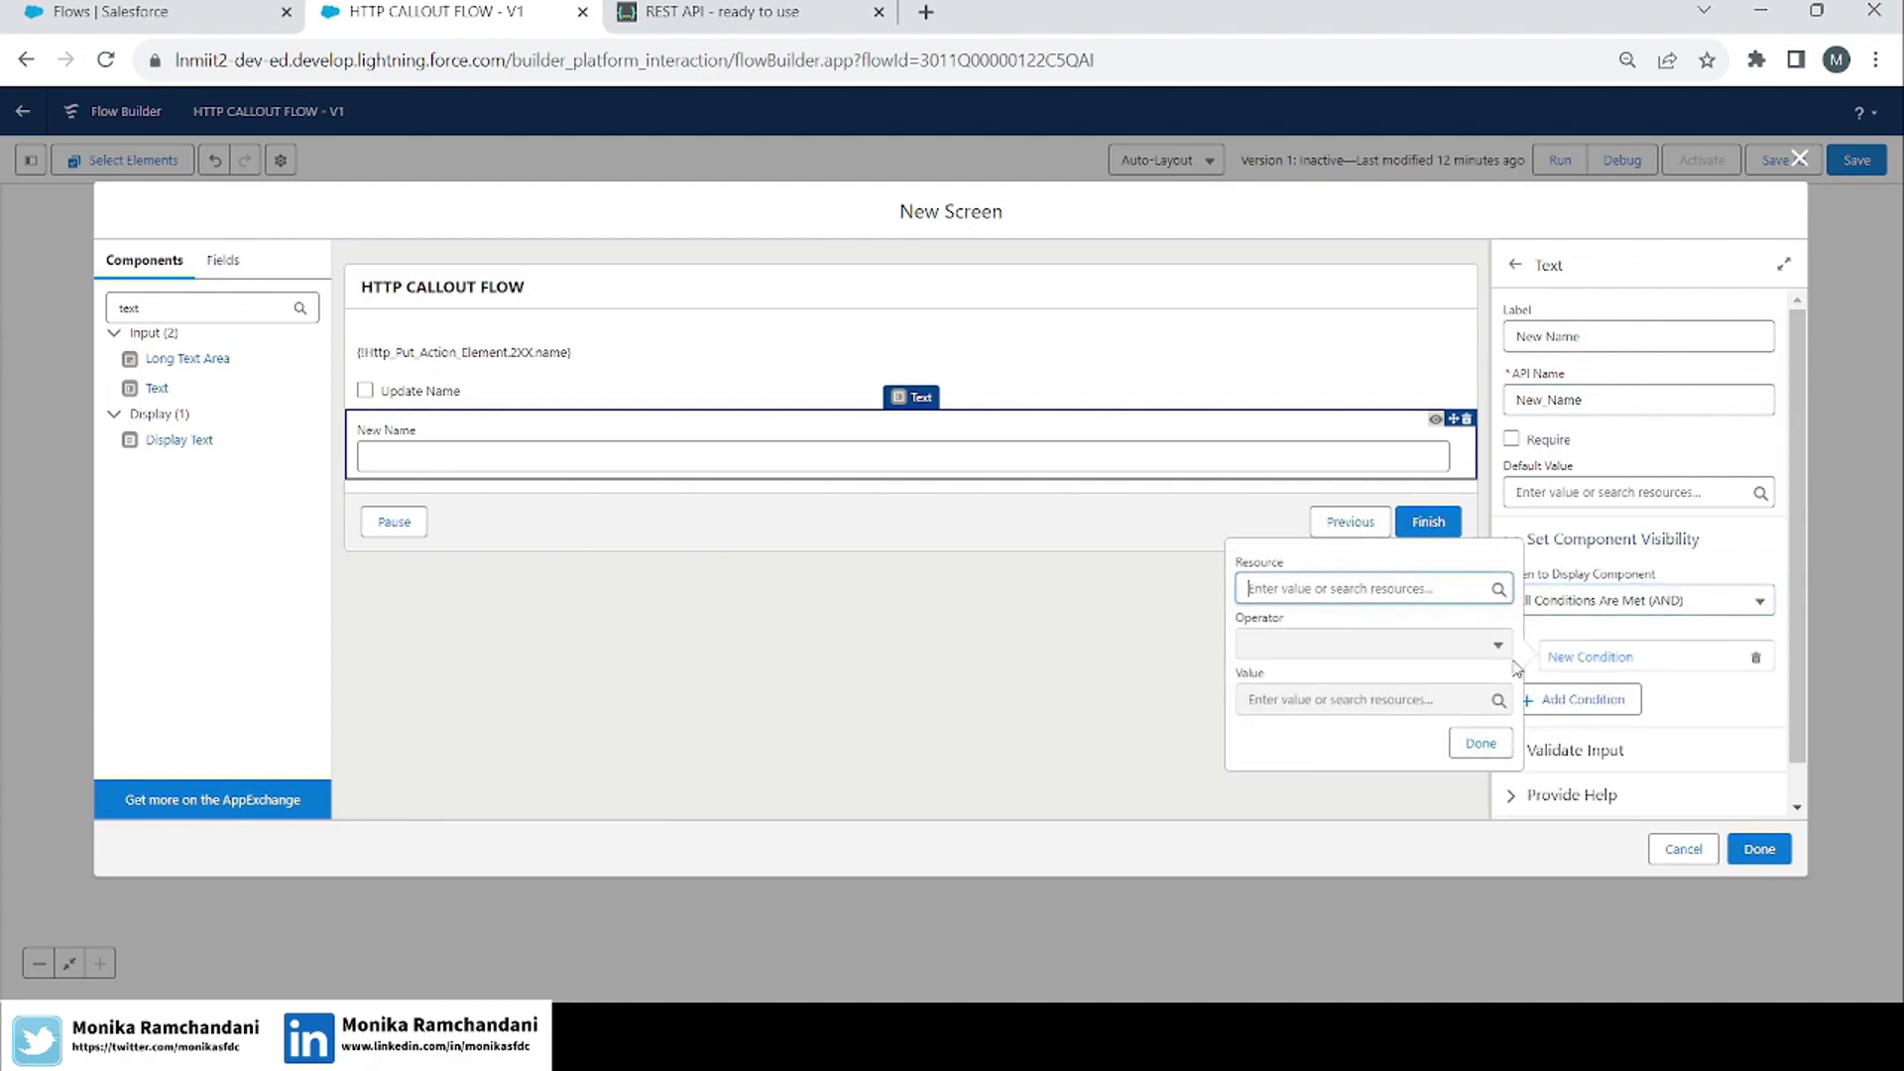
{"action": "left_click", "coordinate": [1296, 591]}
{"action": "type", "text": "Update"}
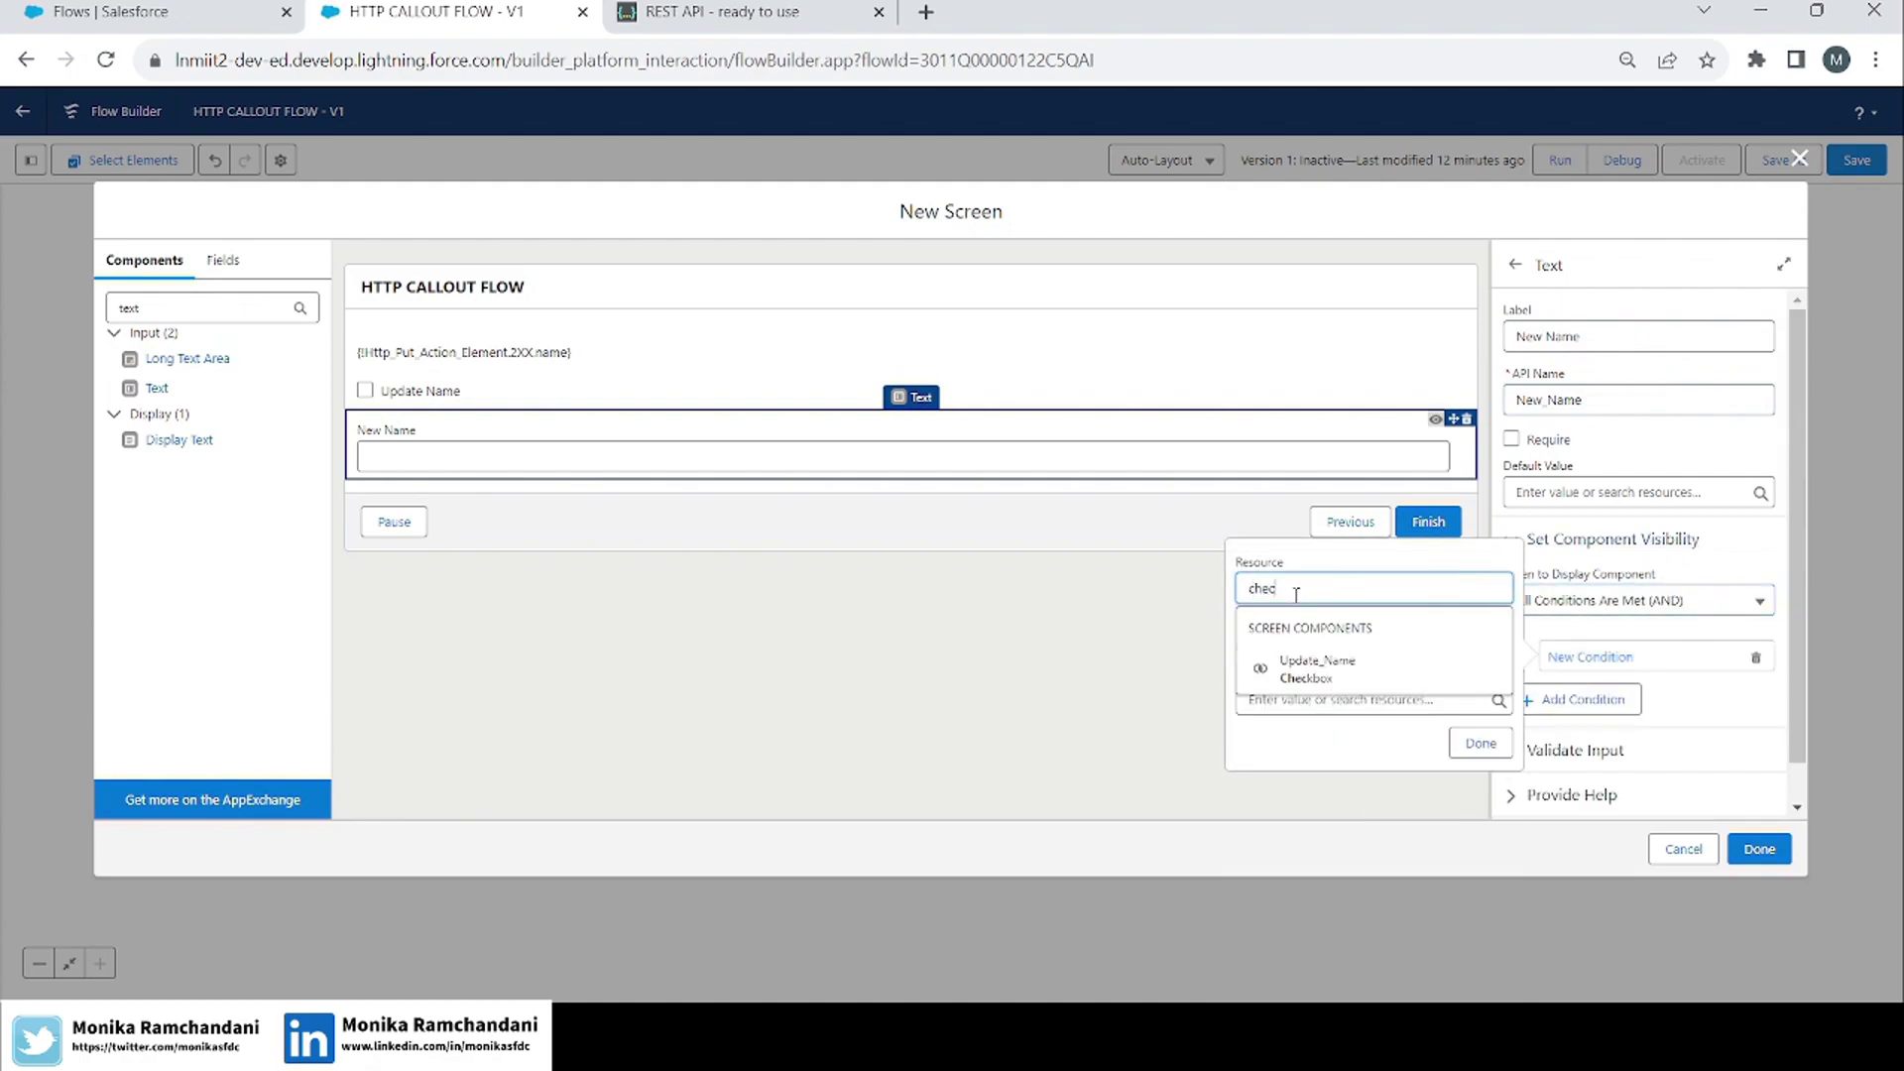
{"action": "left_click", "coordinate": [1324, 663]}
{"action": "left_click", "coordinate": [1321, 700]}
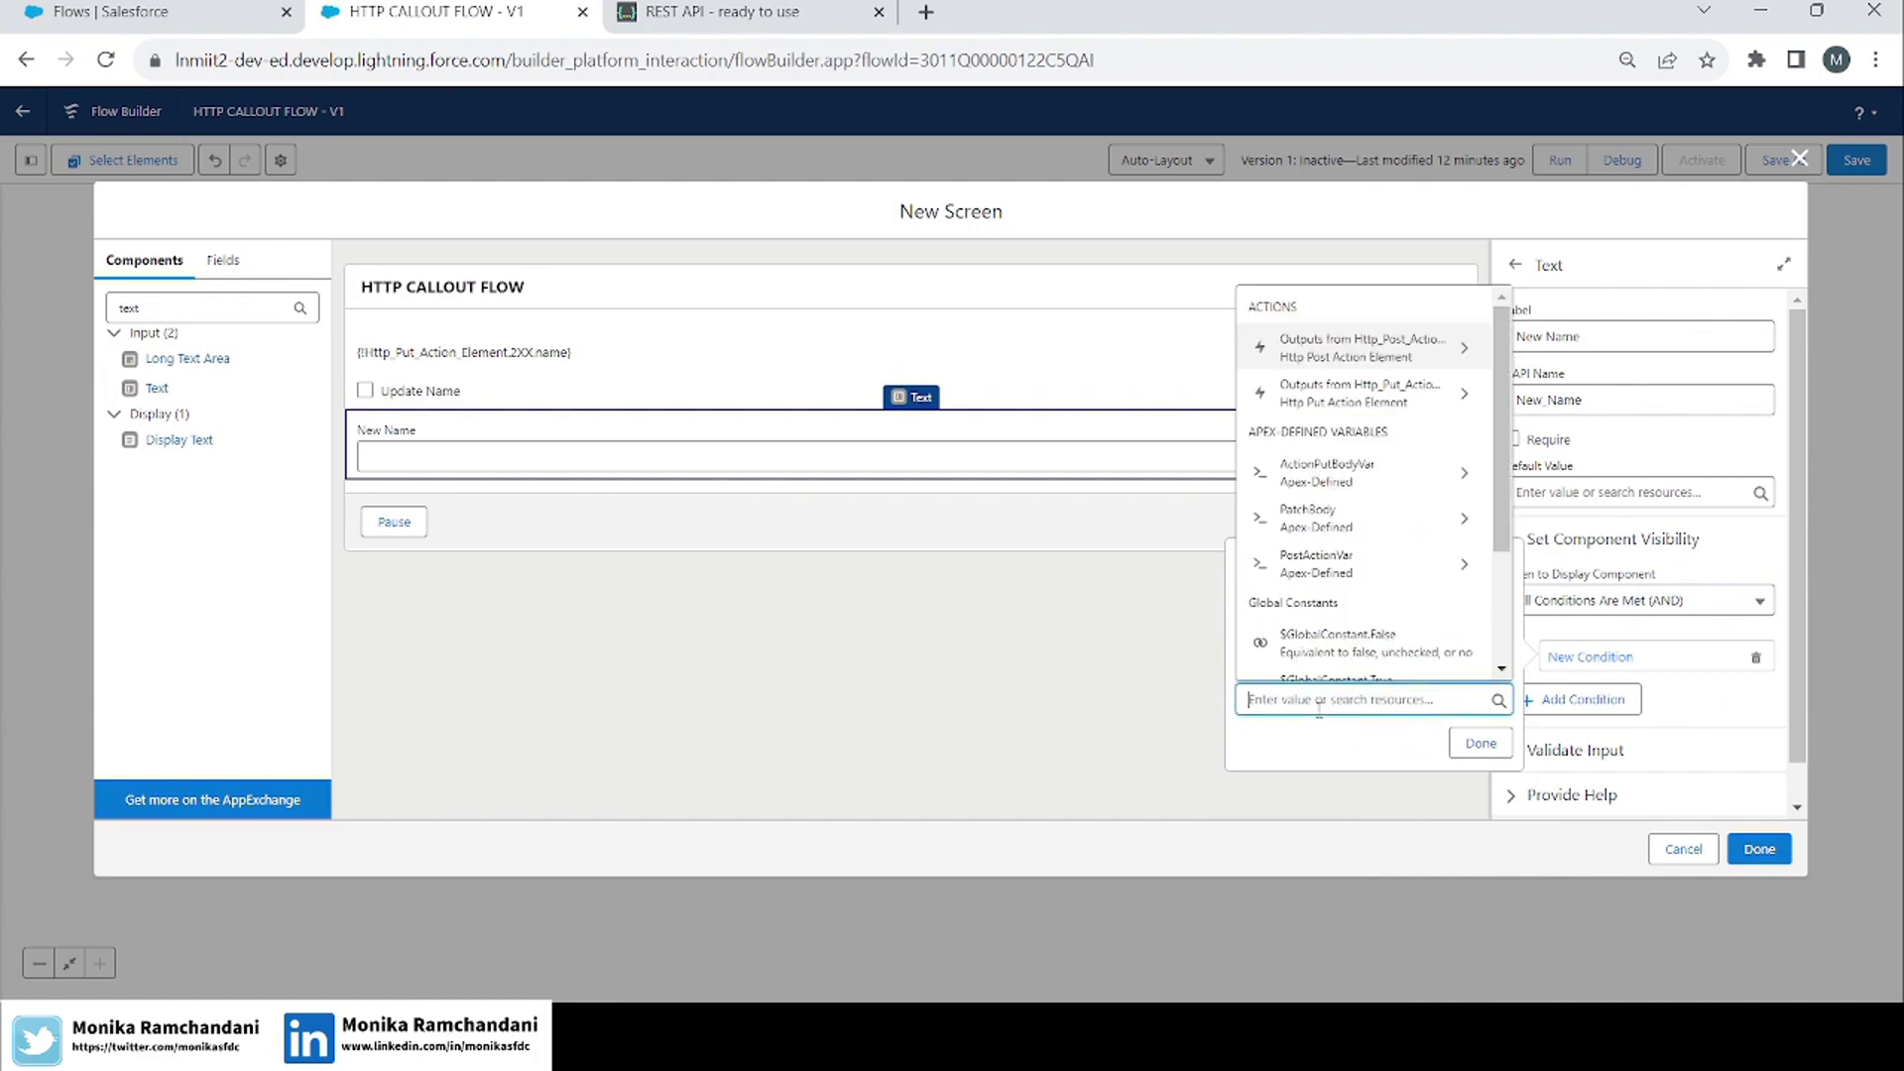
{"action": "type", "text": "tru"}
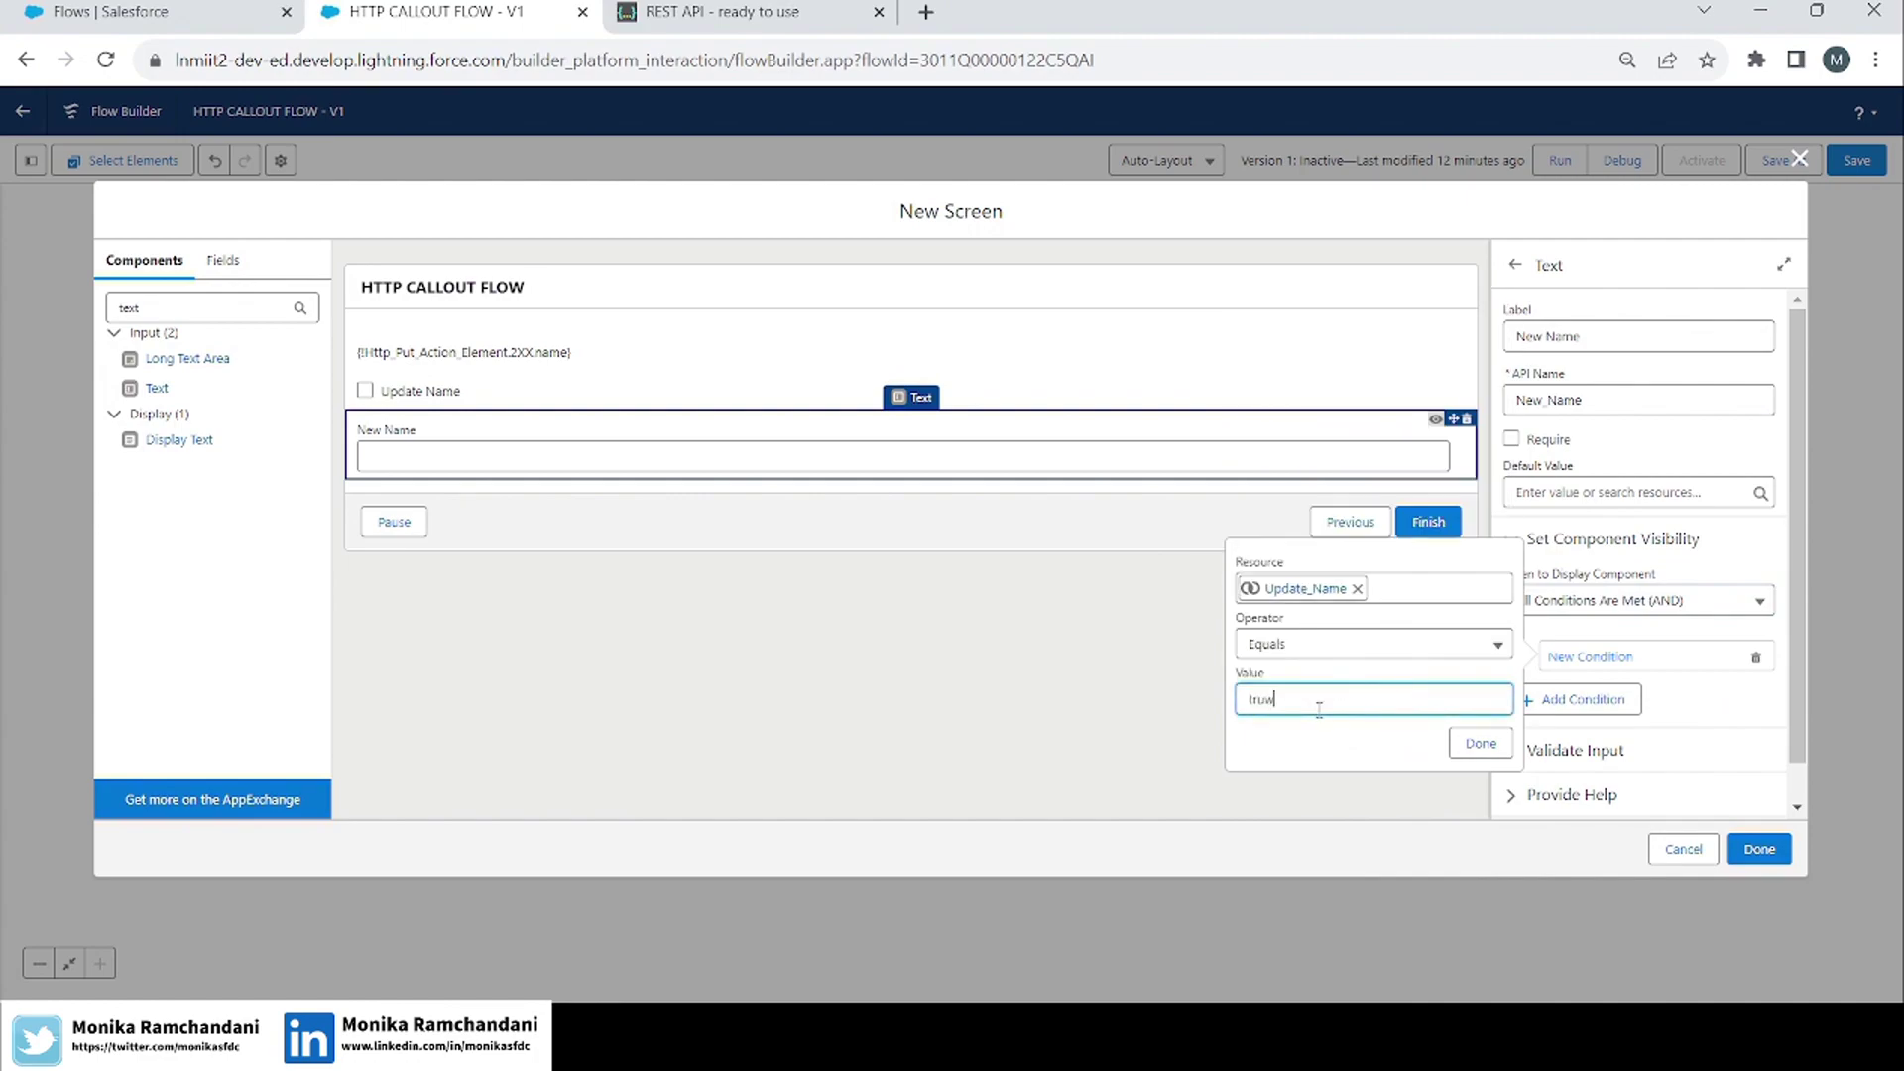
{"action": "left_click", "coordinate": [1335, 790]}
{"action": "left_click", "coordinate": [1109, 697]}
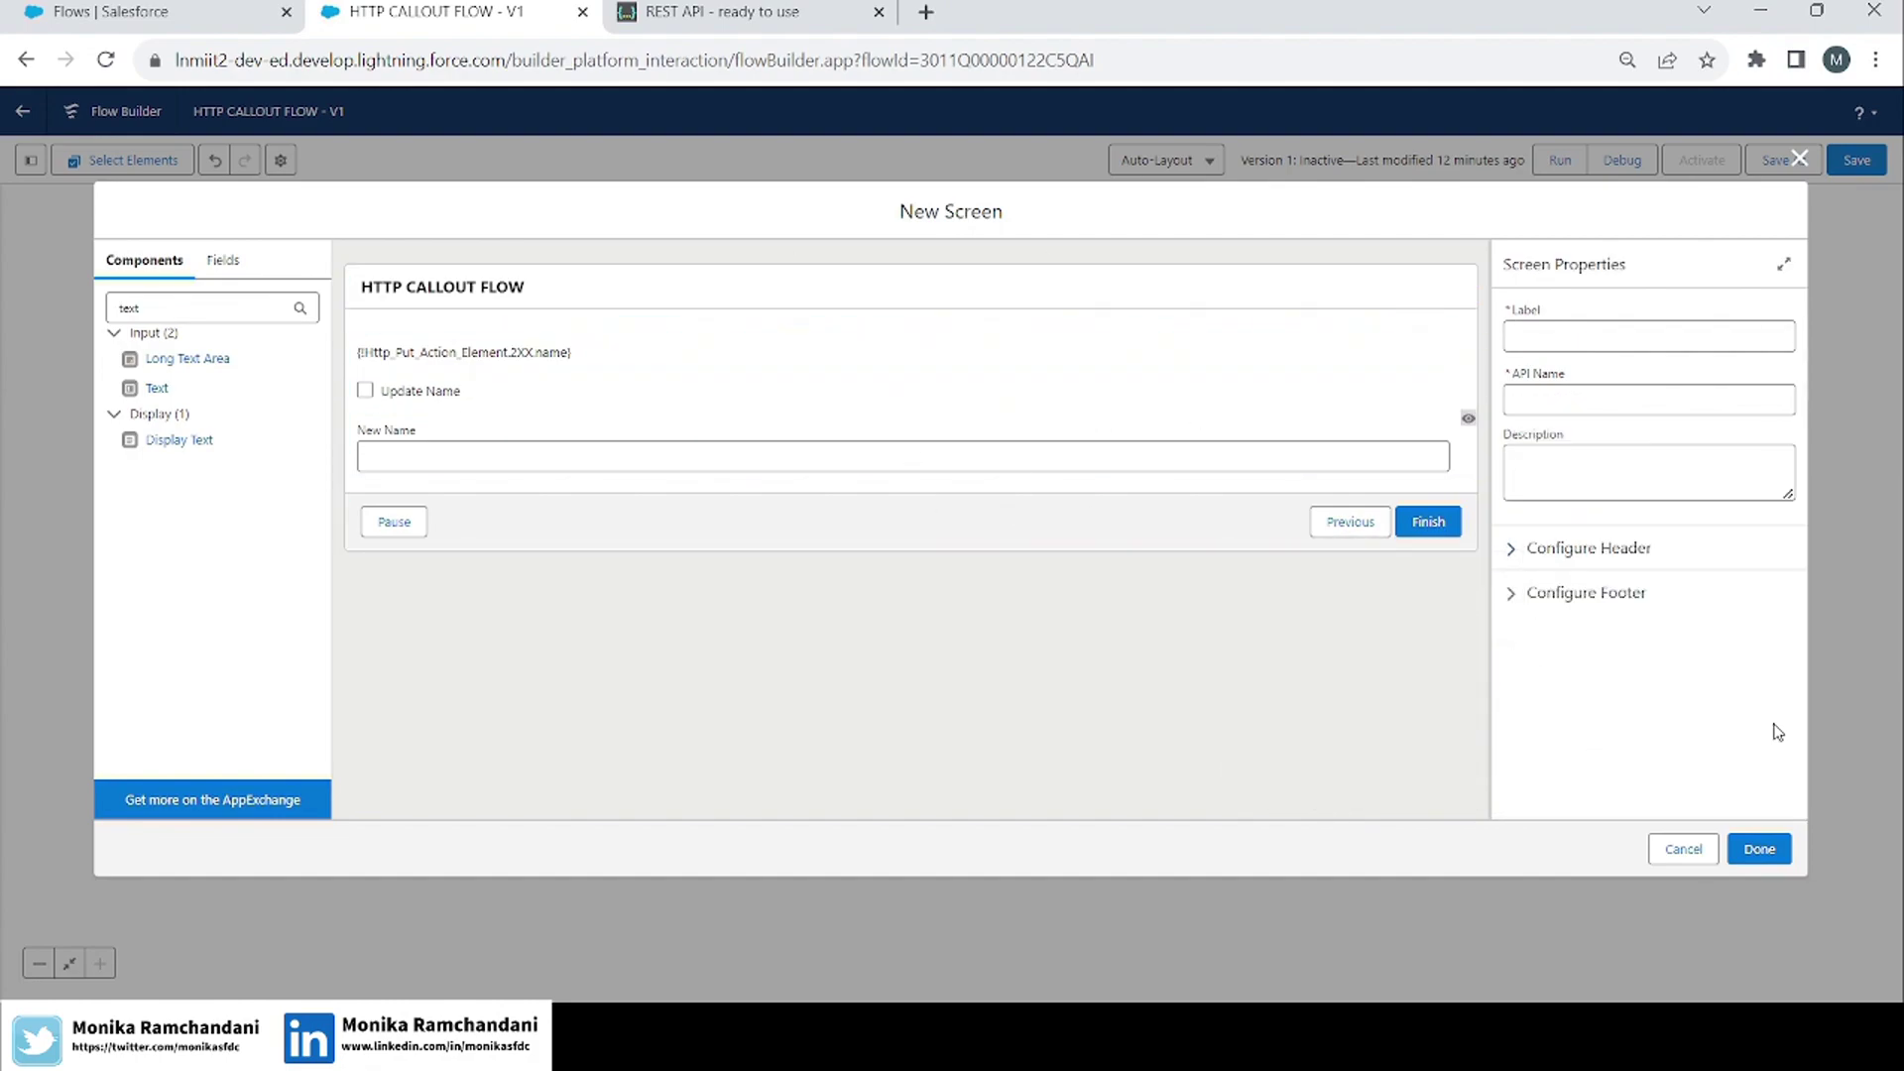
Label the new screen "Put Method Output" and finish adding it to the flow.
{"action": "left_click", "coordinate": [1759, 853]}
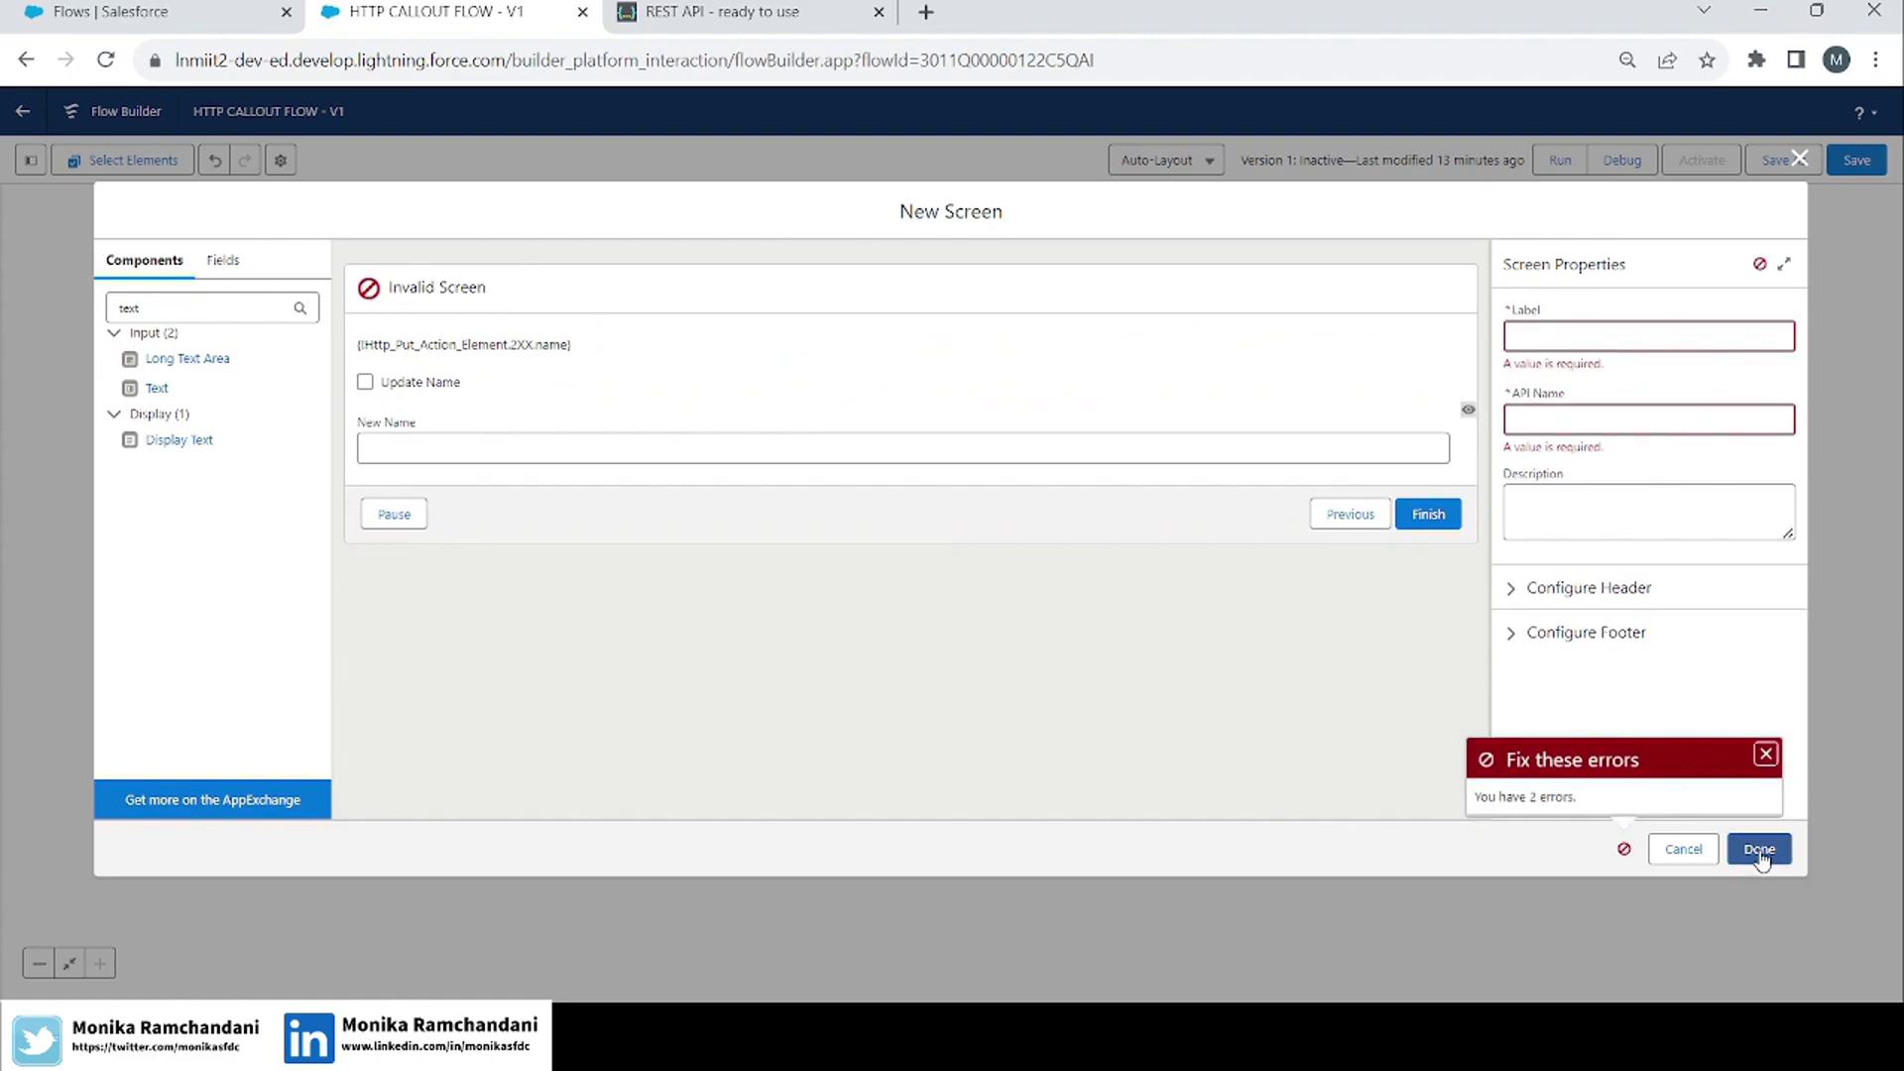
{"action": "left_click", "coordinate": [1547, 334]}
{"action": "type", "text": "Put Method"}
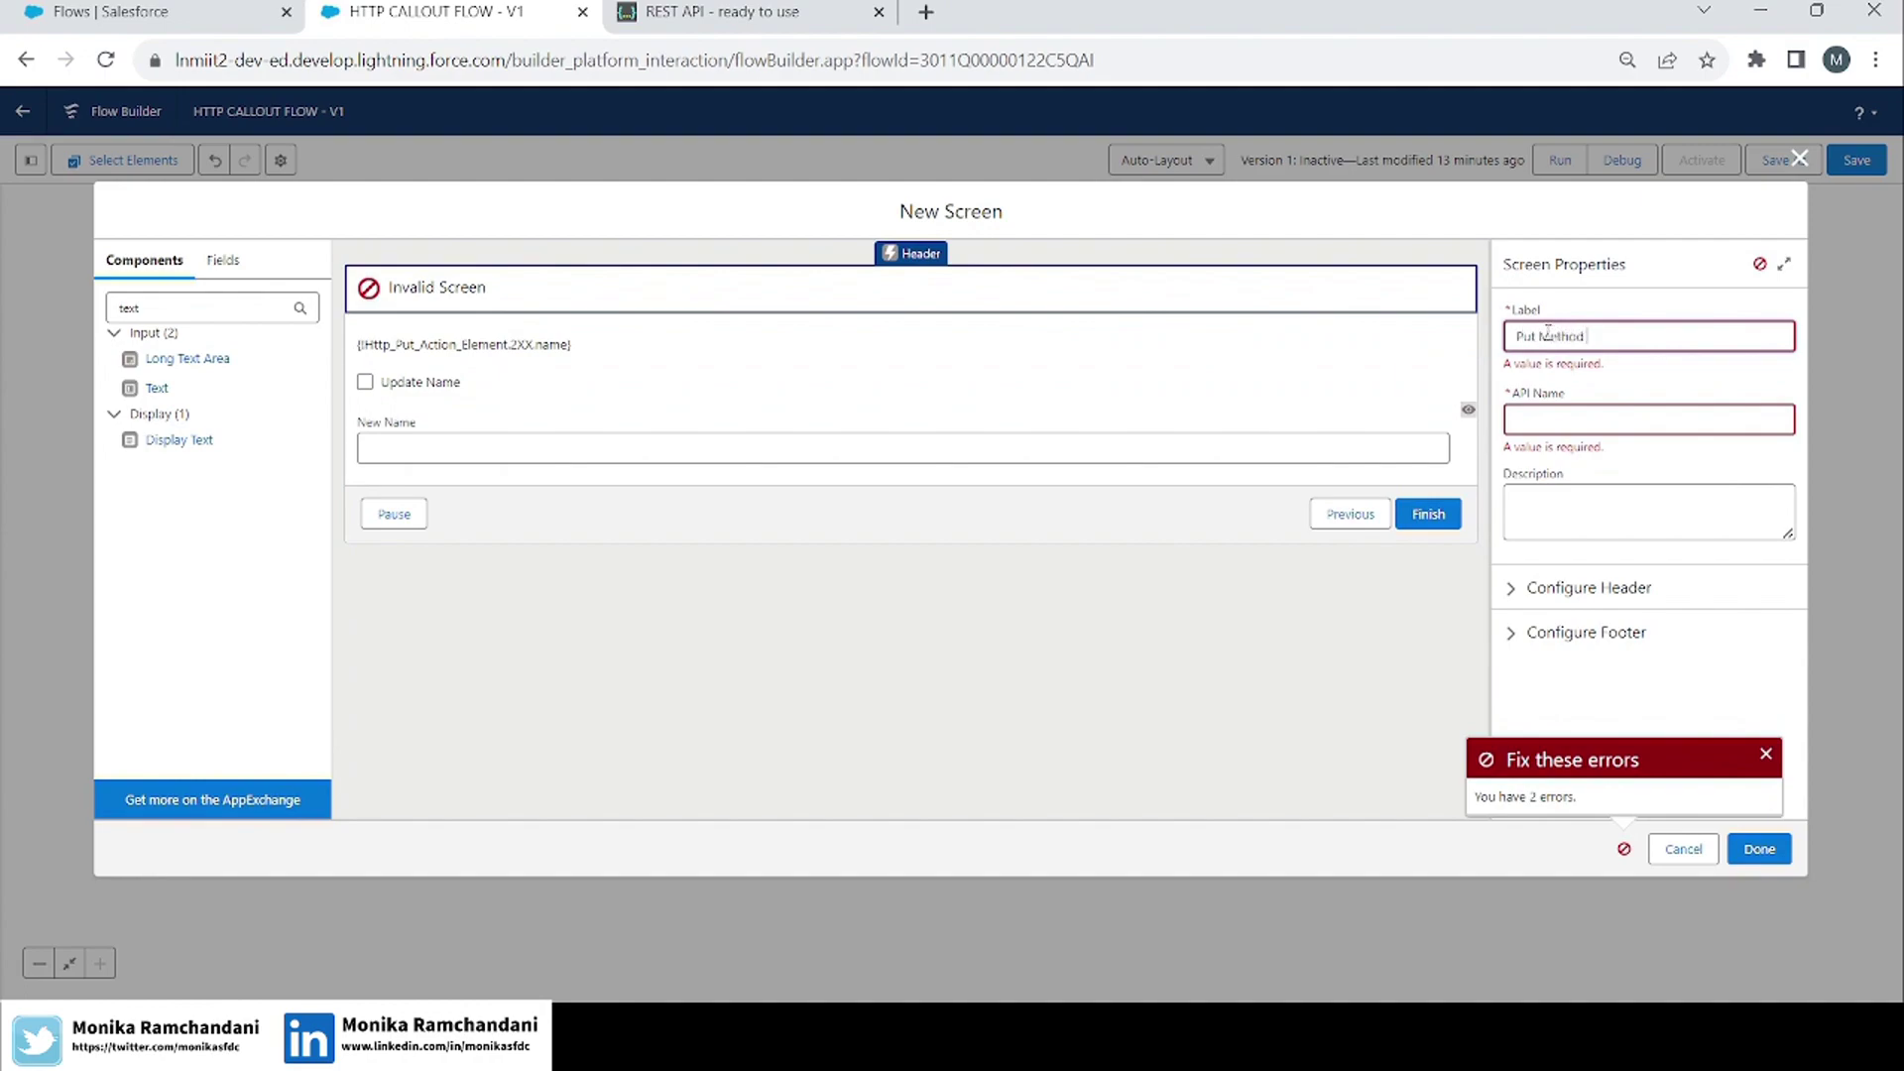
{"action": "type", "text": " Output"}
{"action": "key", "text": "Tab"}
{"action": "left_click", "coordinate": [1758, 849]}
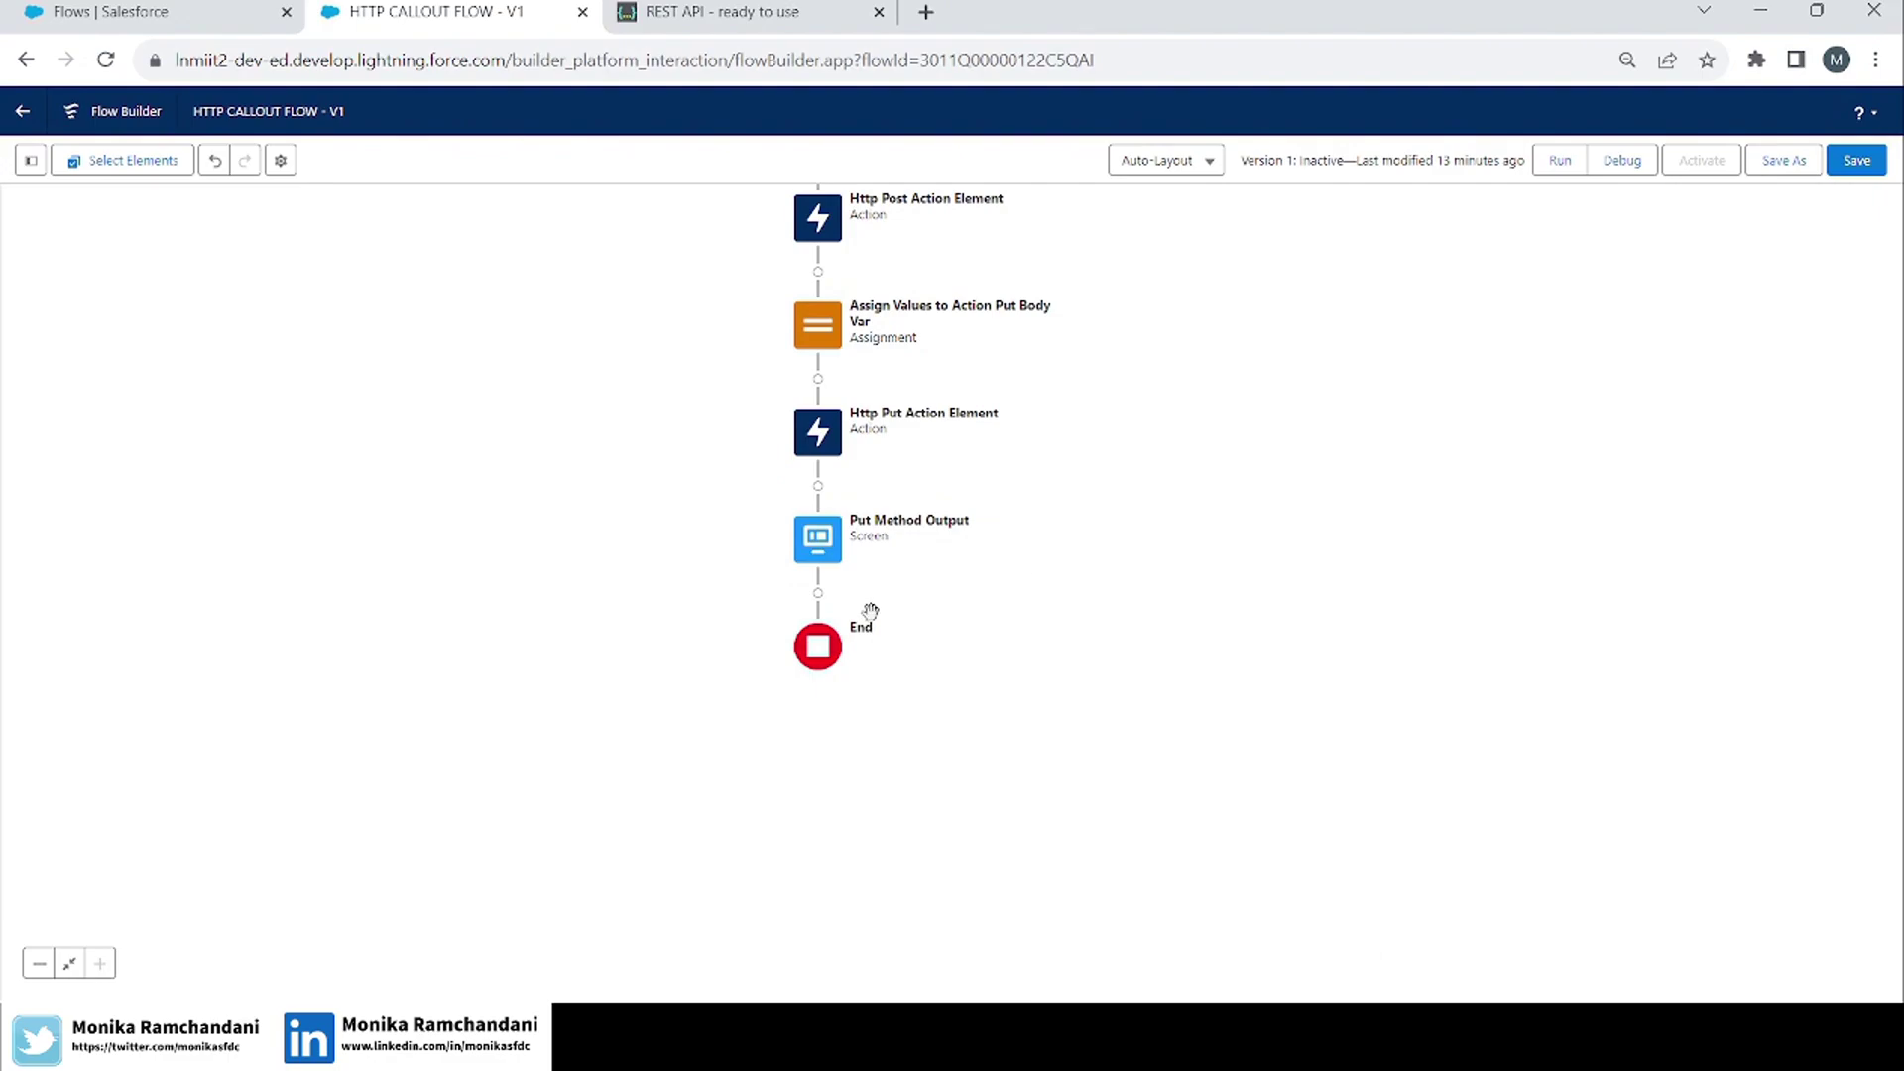
Add a Decision element after the Put Method Output screen and label it "Want to Update?".
{"action": "left_click", "coordinate": [818, 593]}
{"action": "type", "text": "ass"}
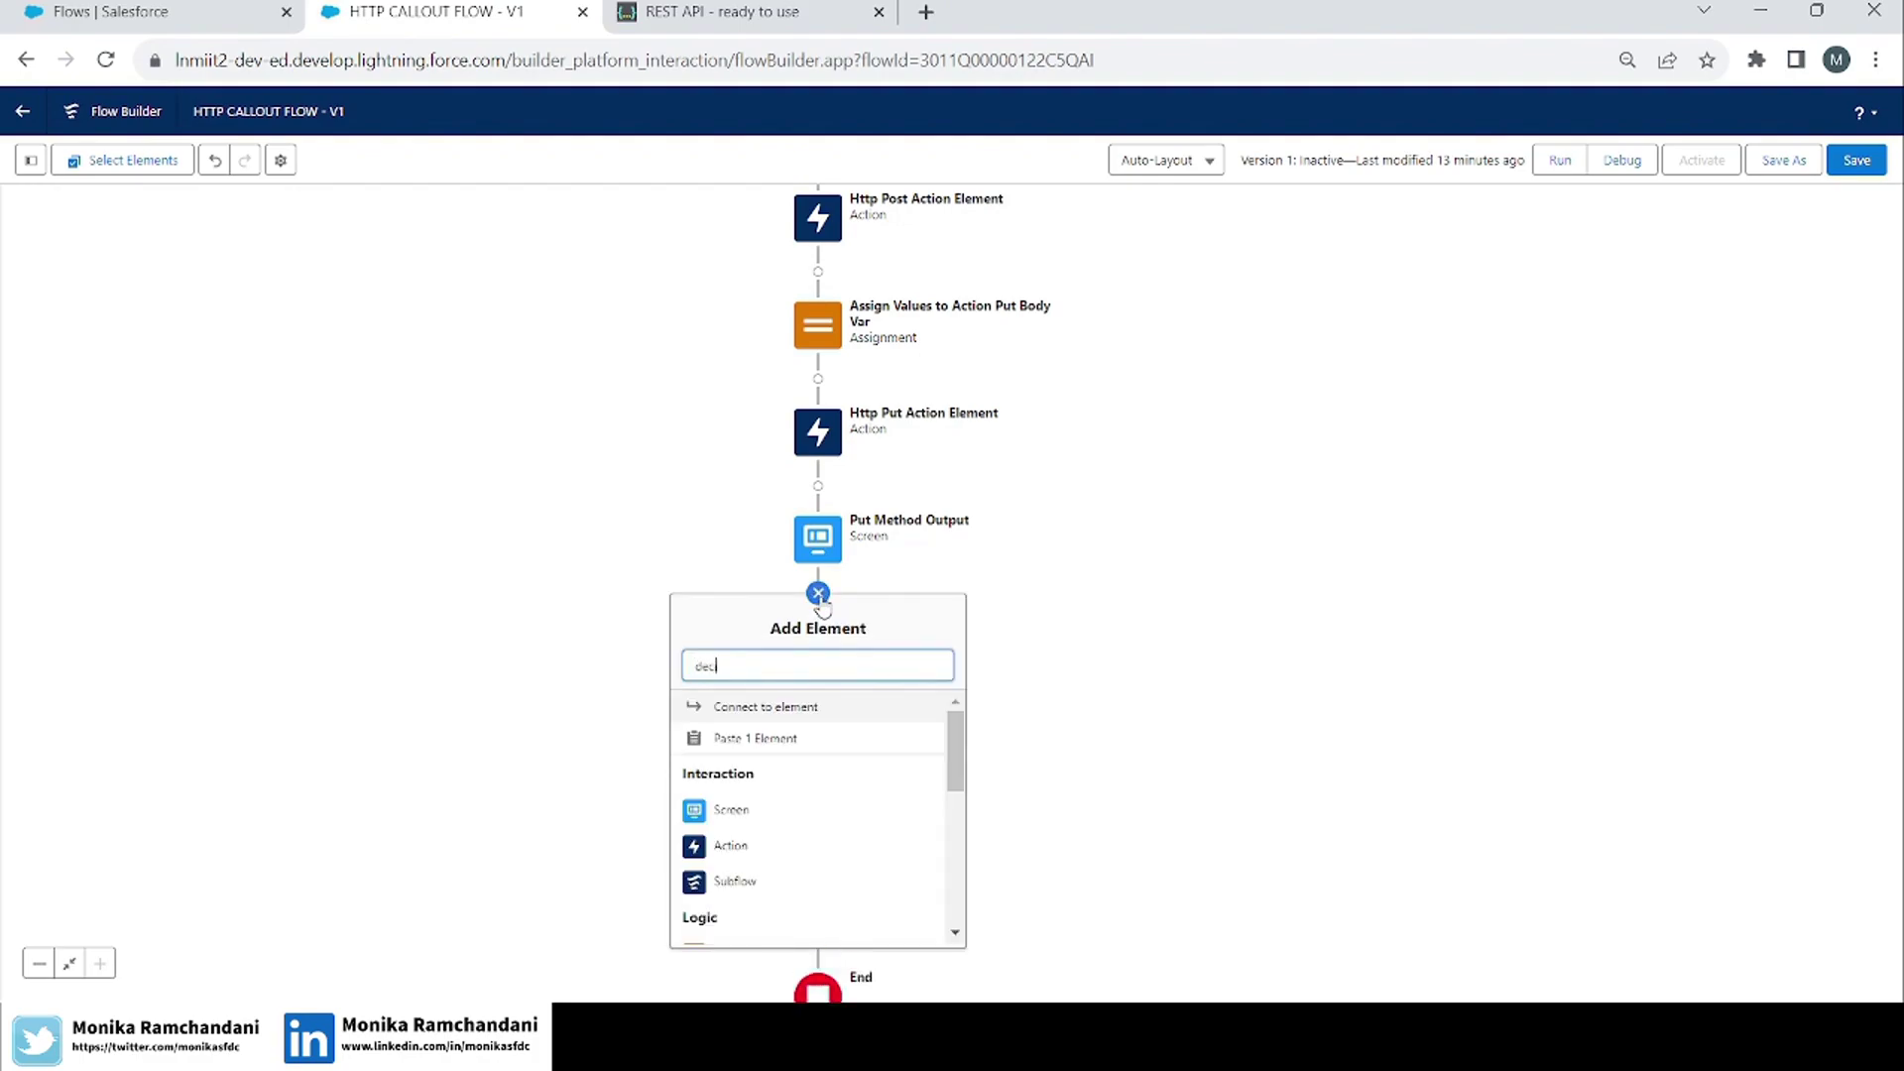
{"action": "left_click", "coordinate": [739, 708]}
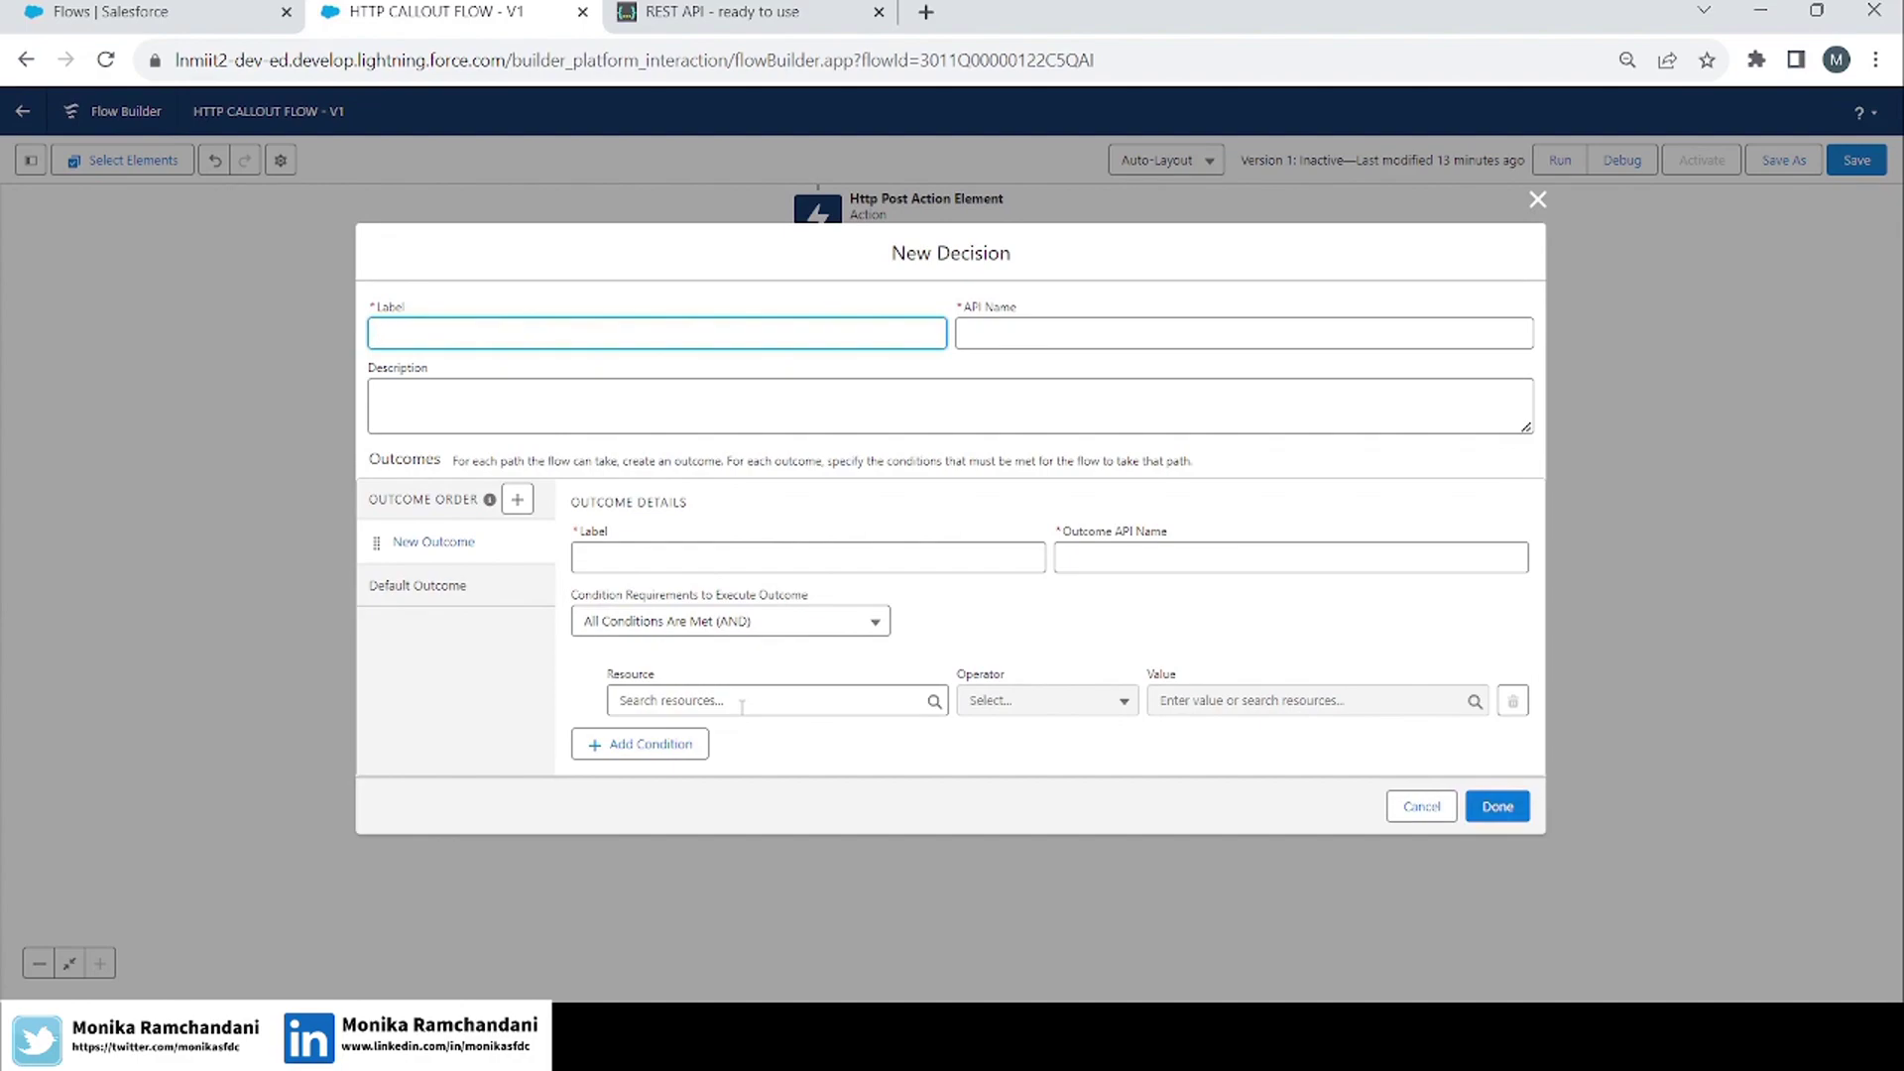
{"action": "type", "text": "Want t"}
{"action": "type", "text": "o Updaet"}
{"action": "type", "text": "?"}
{"action": "key", "text": "Tab"}
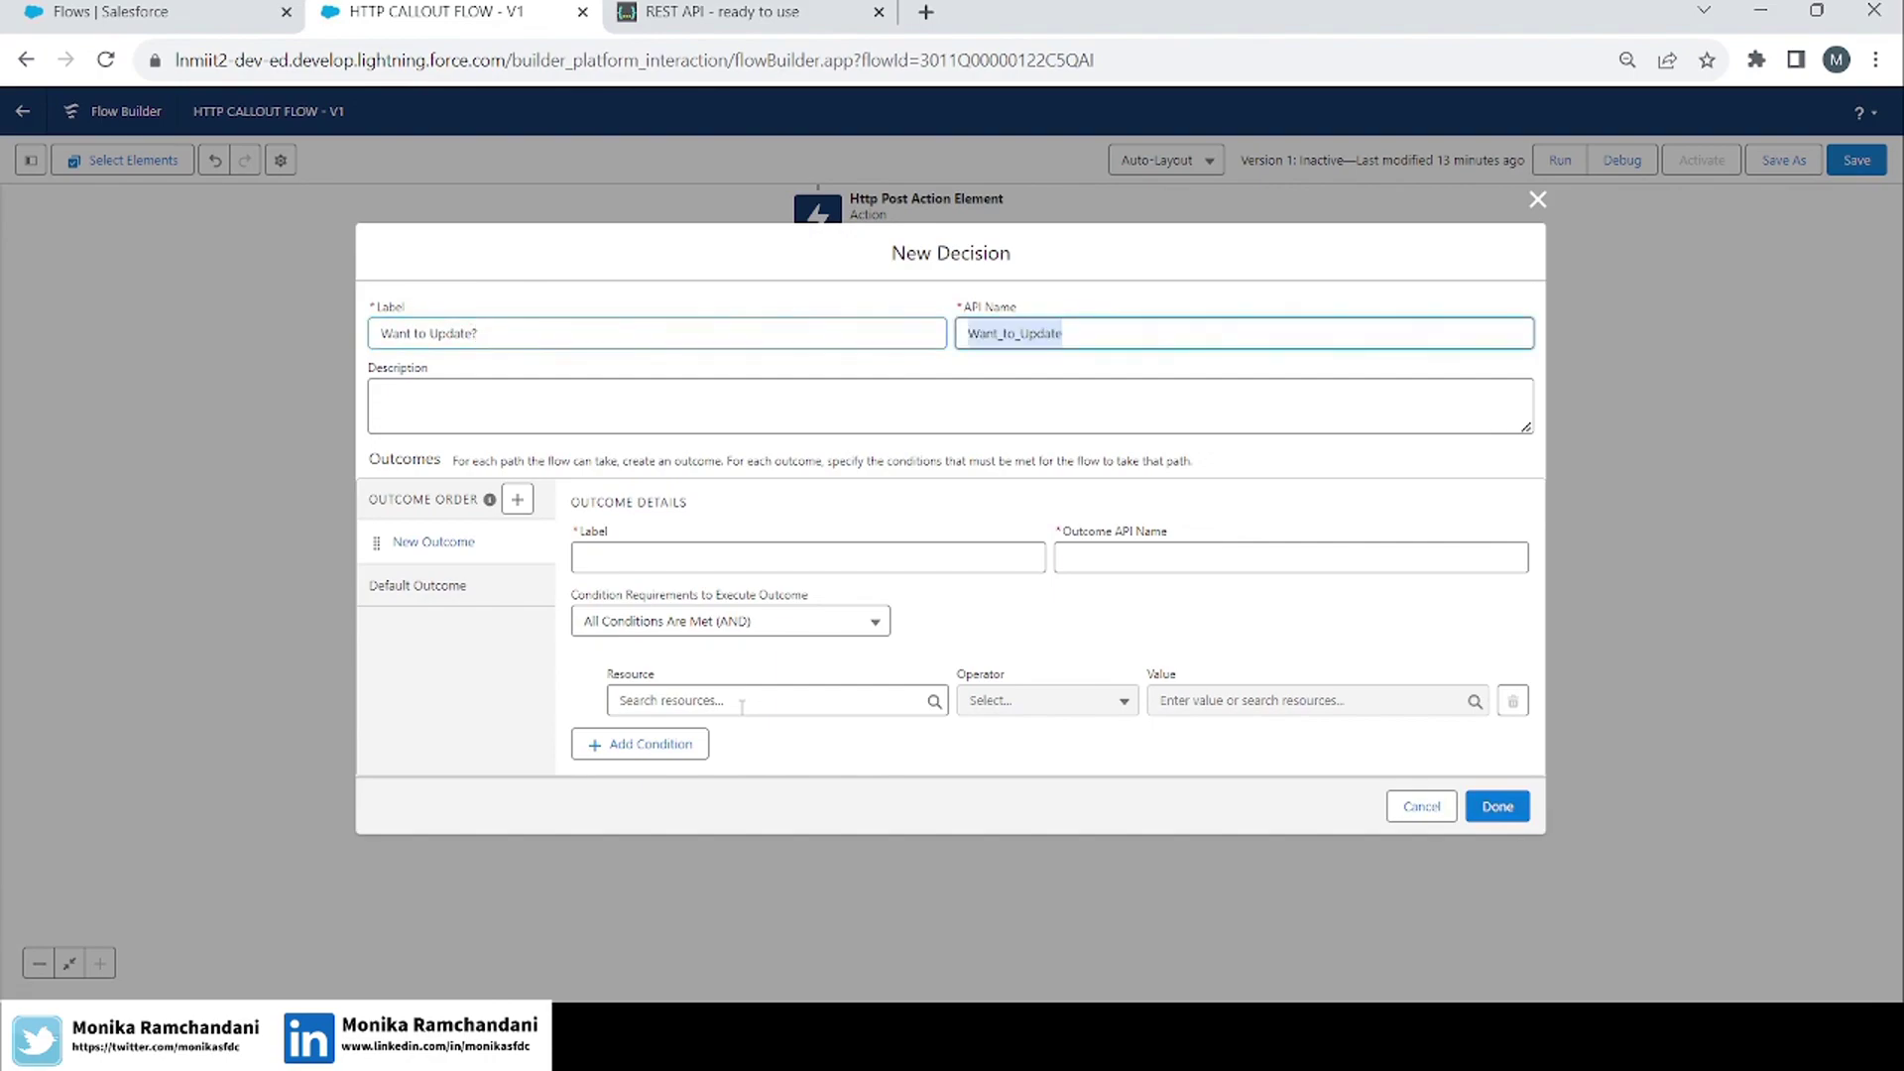
Define the decision outcome "Yes" with the condition Update_Name Equals $GlobalConstant.True.
{"action": "left_click", "coordinate": [700, 560]}
{"action": "type", "text": "Yes"}
{"action": "key", "text": "Tab"}
{"action": "left_click", "coordinate": [687, 696]}
{"action": "type", "text": "check"}
{"action": "left_click", "coordinate": [782, 659]}
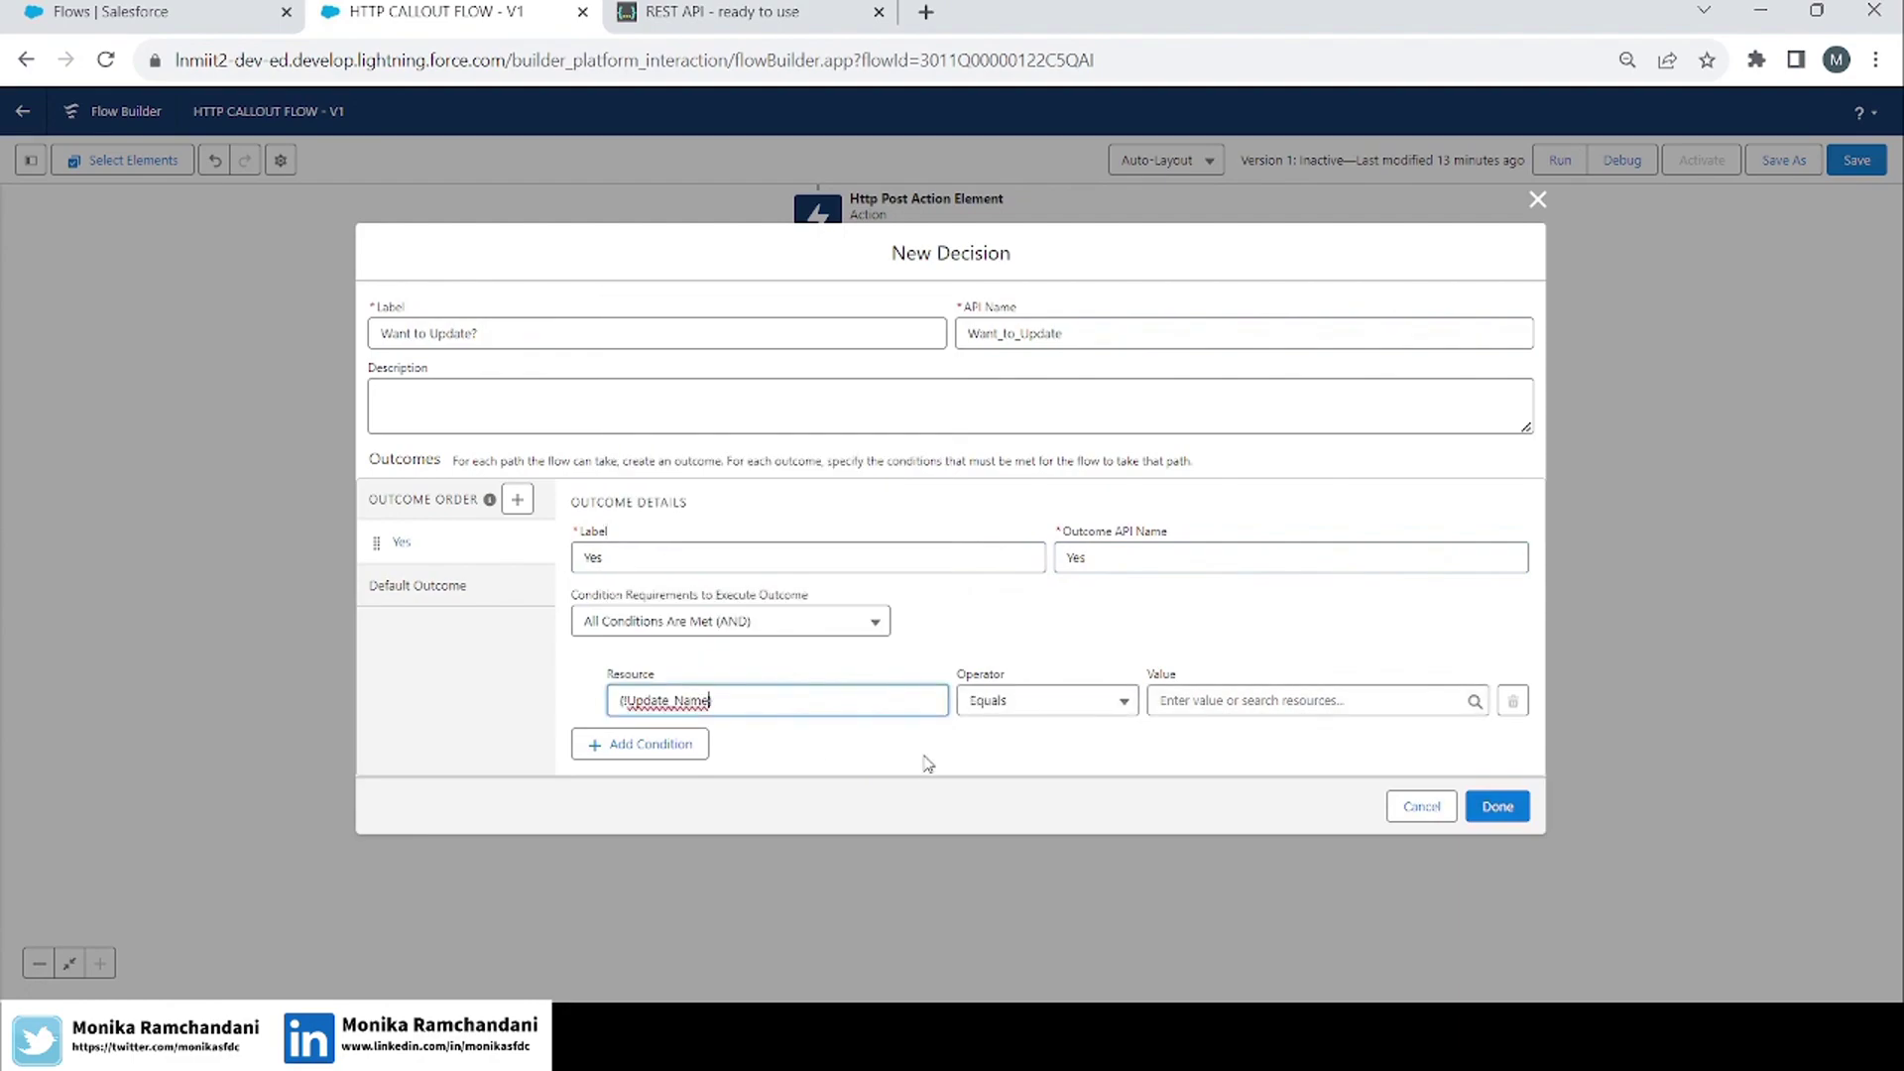
{"action": "left_click", "coordinate": [1237, 701]}
{"action": "type", "text": "true"}
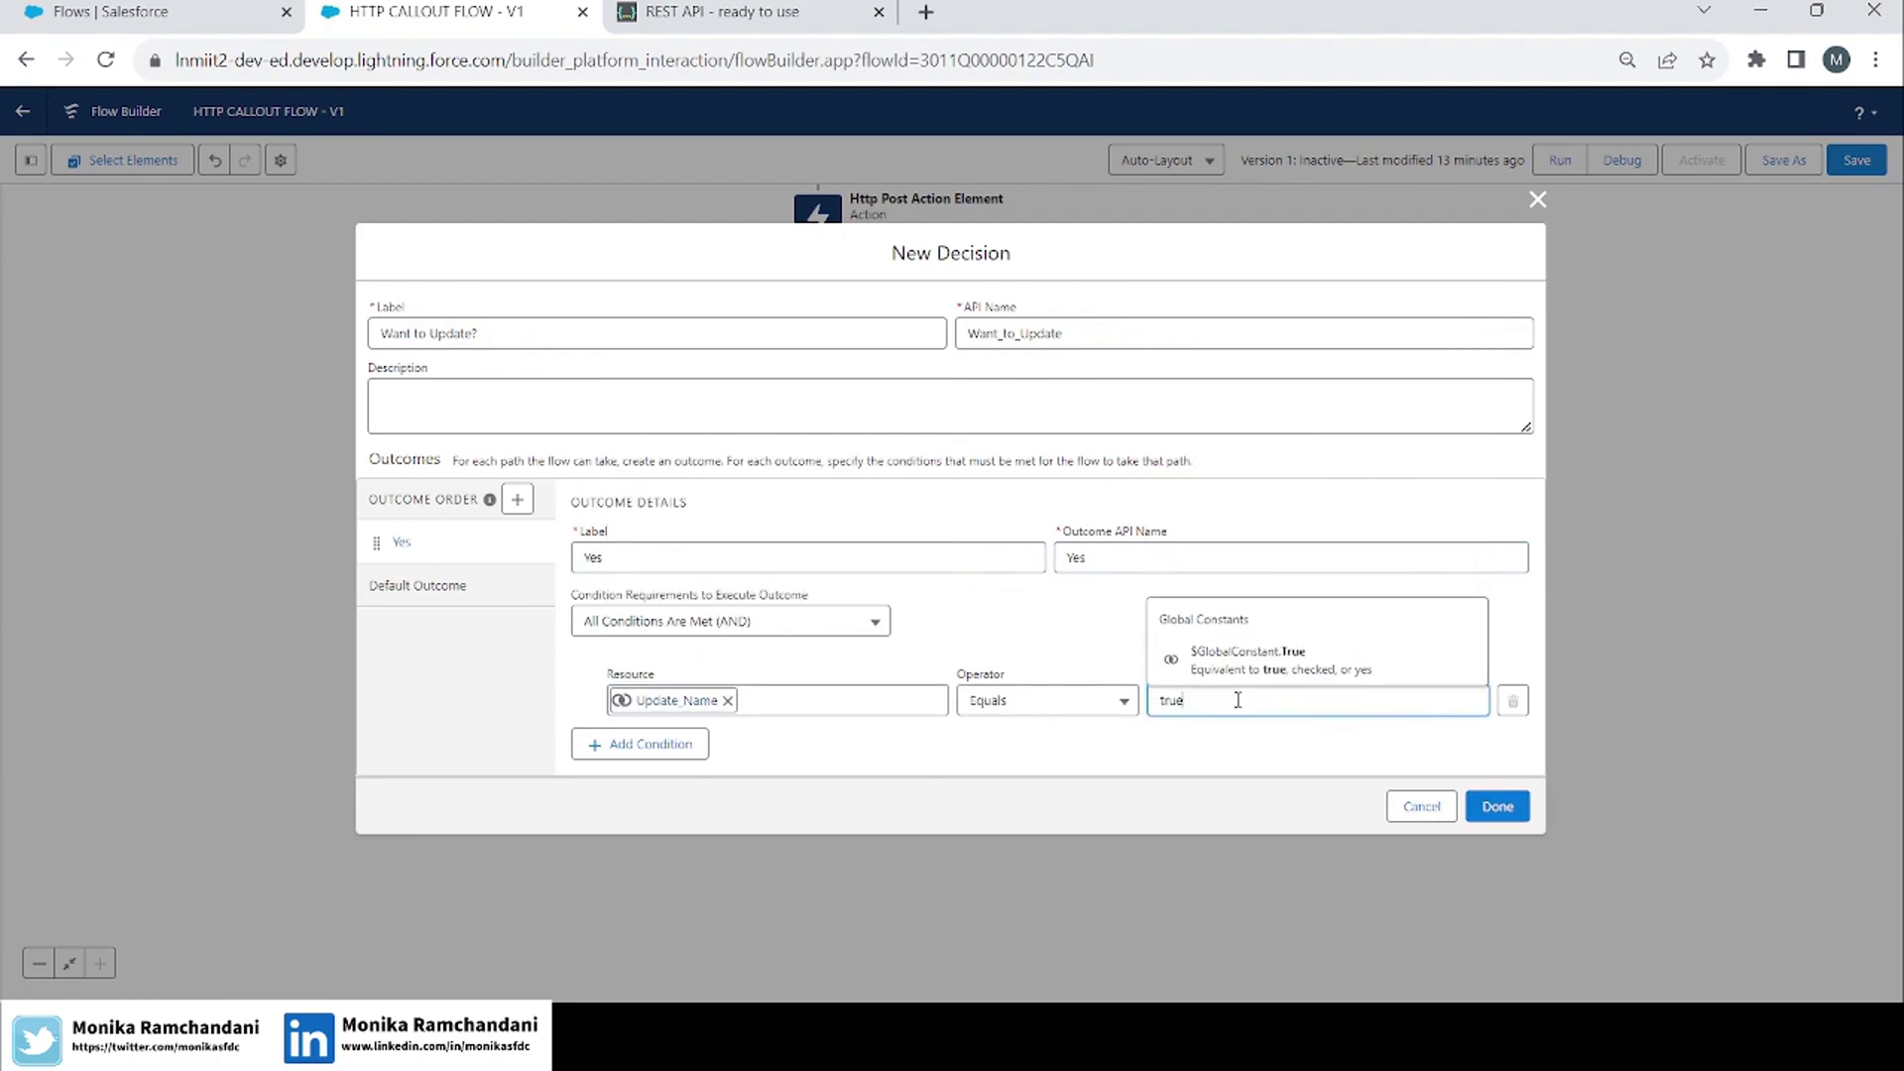
{"action": "left_click", "coordinate": [1232, 660]}
Rename the decision's default outcome "No" and finish the Decision element.
{"action": "left_click", "coordinate": [476, 593]}
{"action": "key", "text": "ctrl+a"}
{"action": "key", "text": "BackSpace"}
{"action": "type", "text": "No"}
{"action": "left_click", "coordinate": [426, 662]}
{"action": "left_click", "coordinate": [1495, 840]}
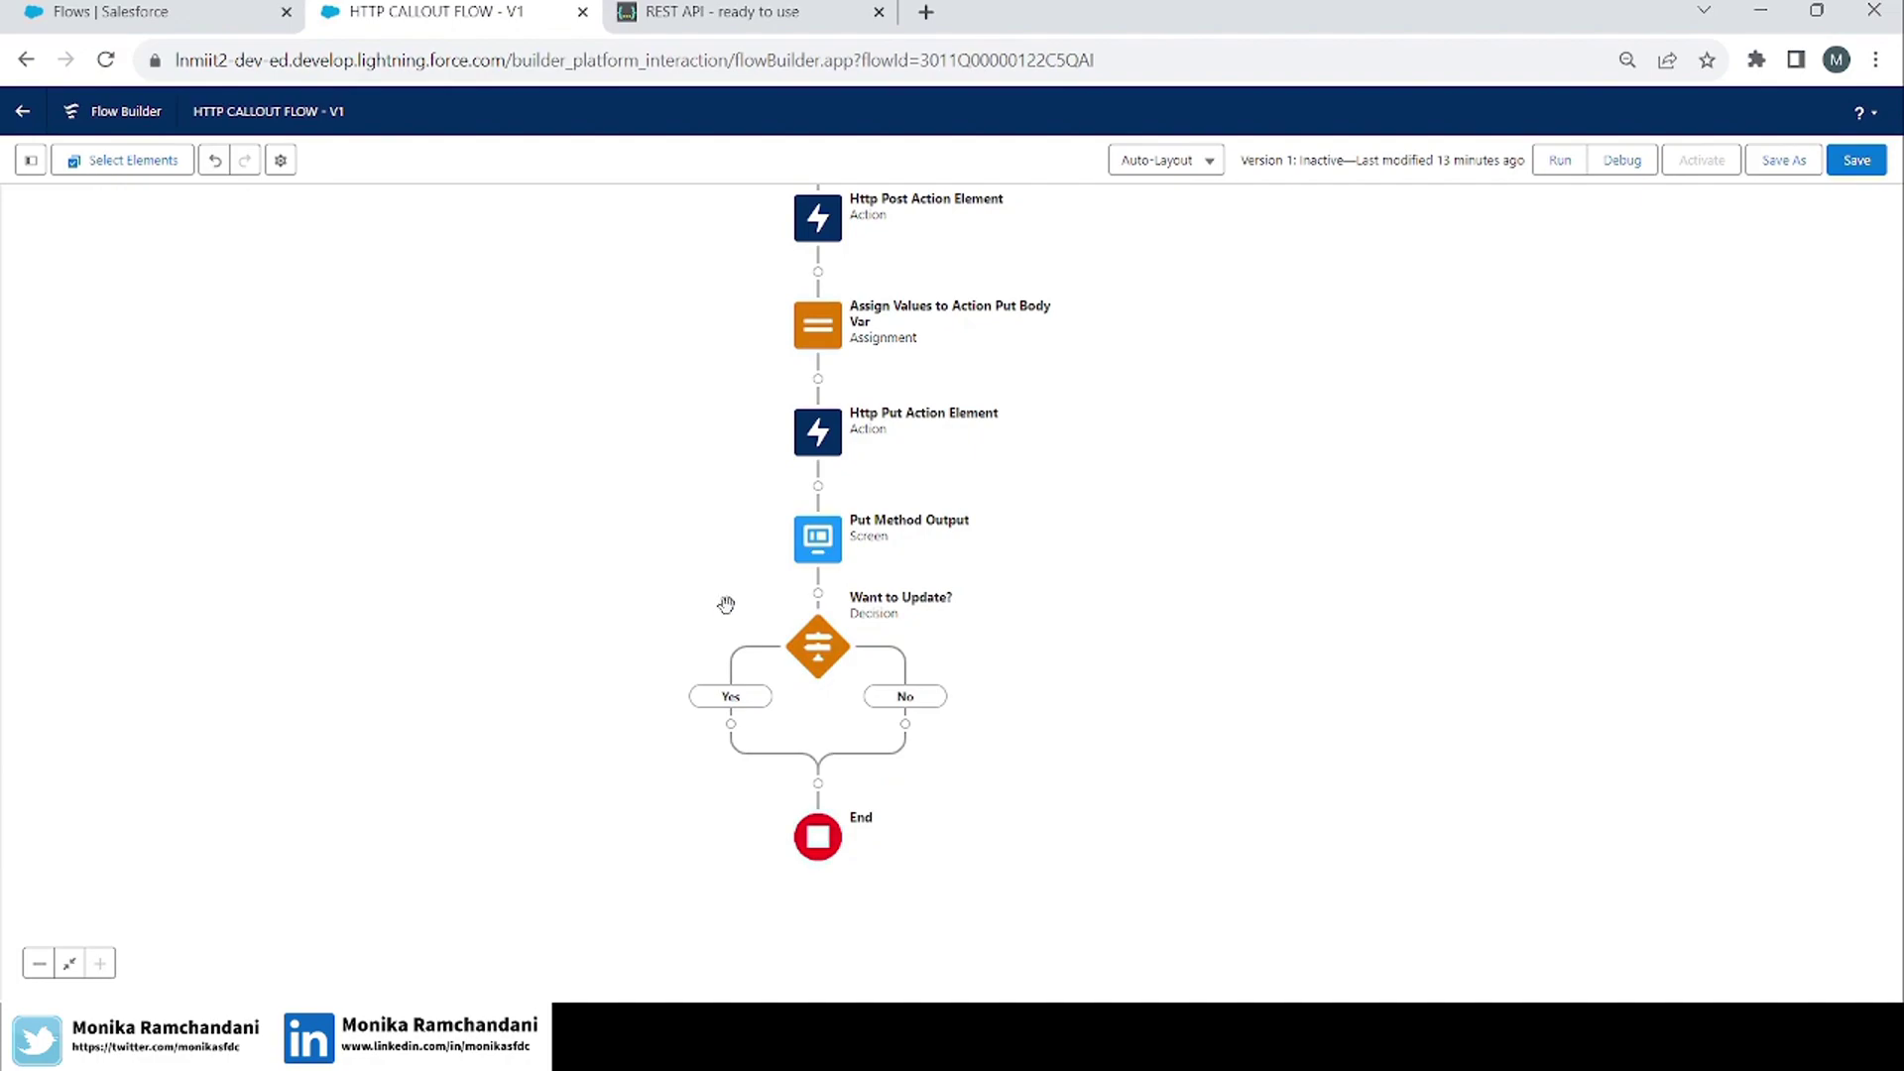
Start a new HTTP callout action on the Yes path, with an external service named PatchExternalService using the Http Named Credential.
{"action": "left_click", "coordinate": [731, 723]}
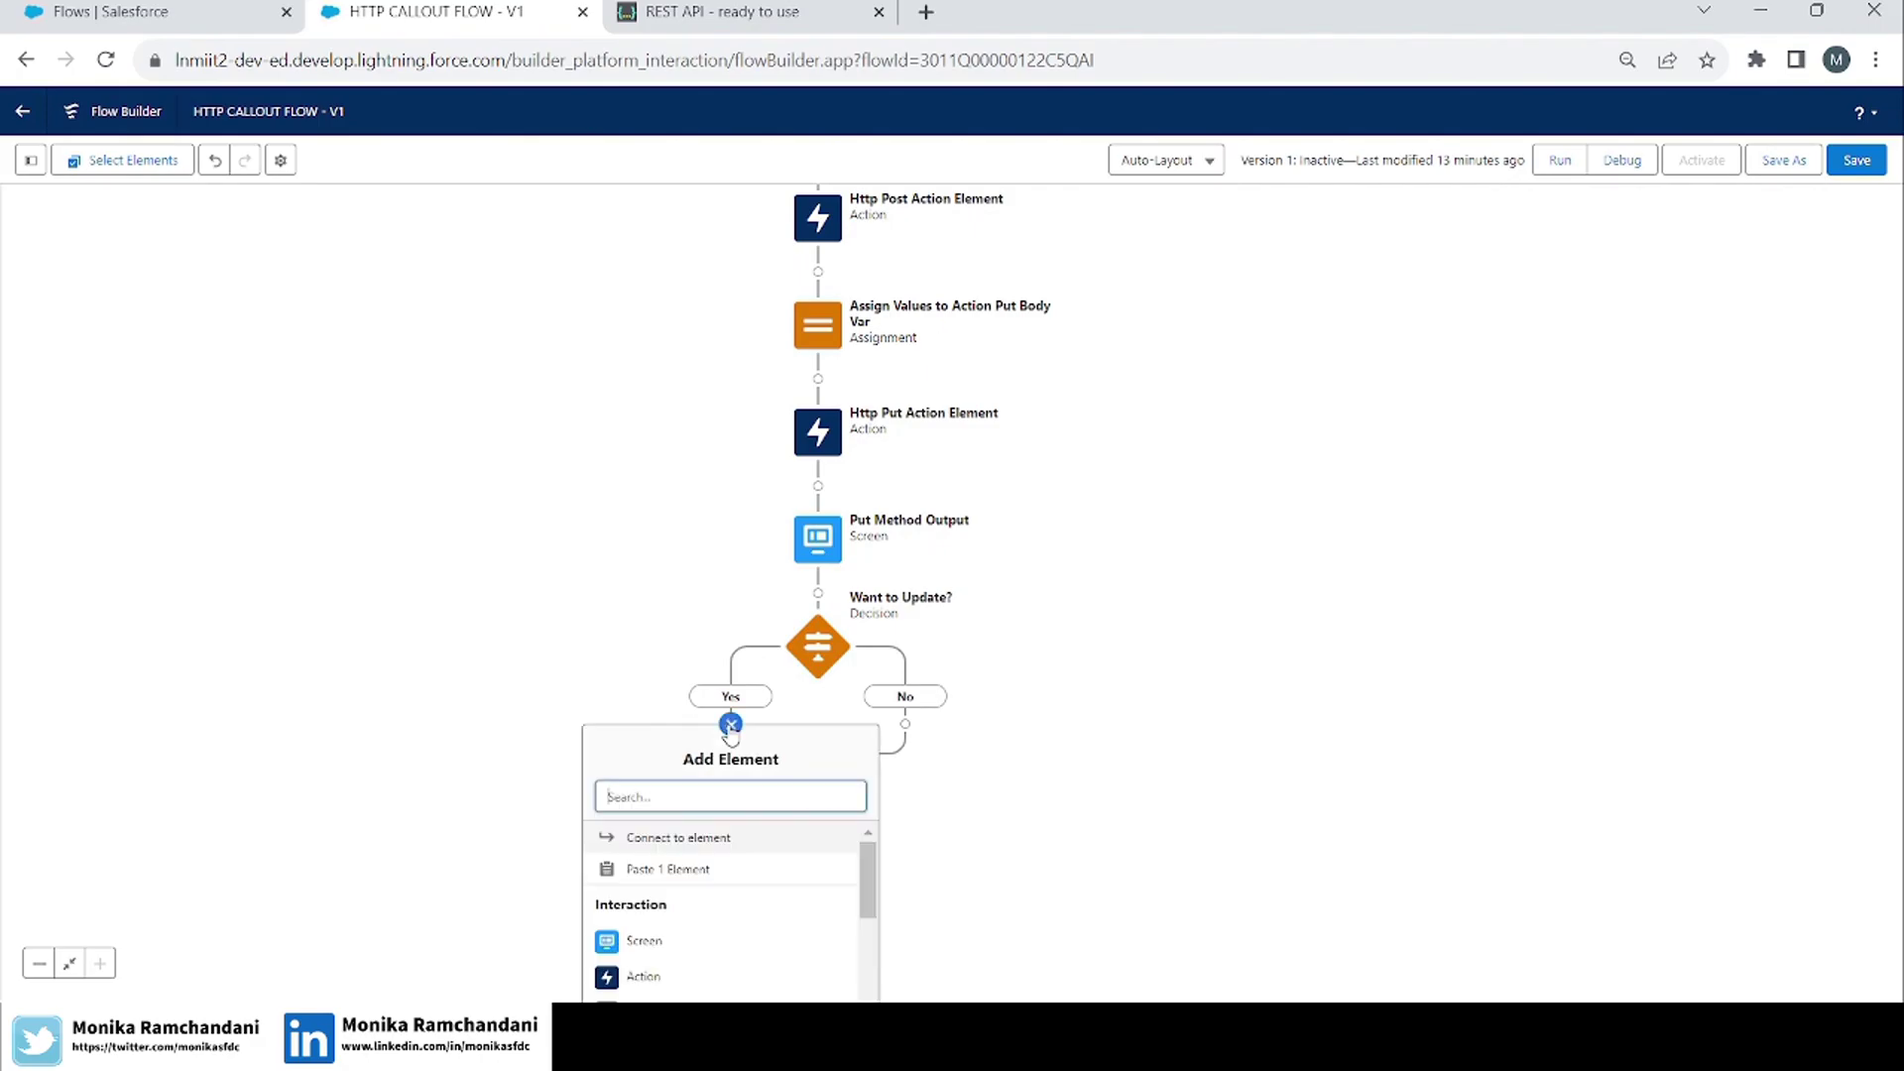
{"action": "left_click", "coordinate": [656, 978]}
{"action": "left_click", "coordinate": [686, 749]}
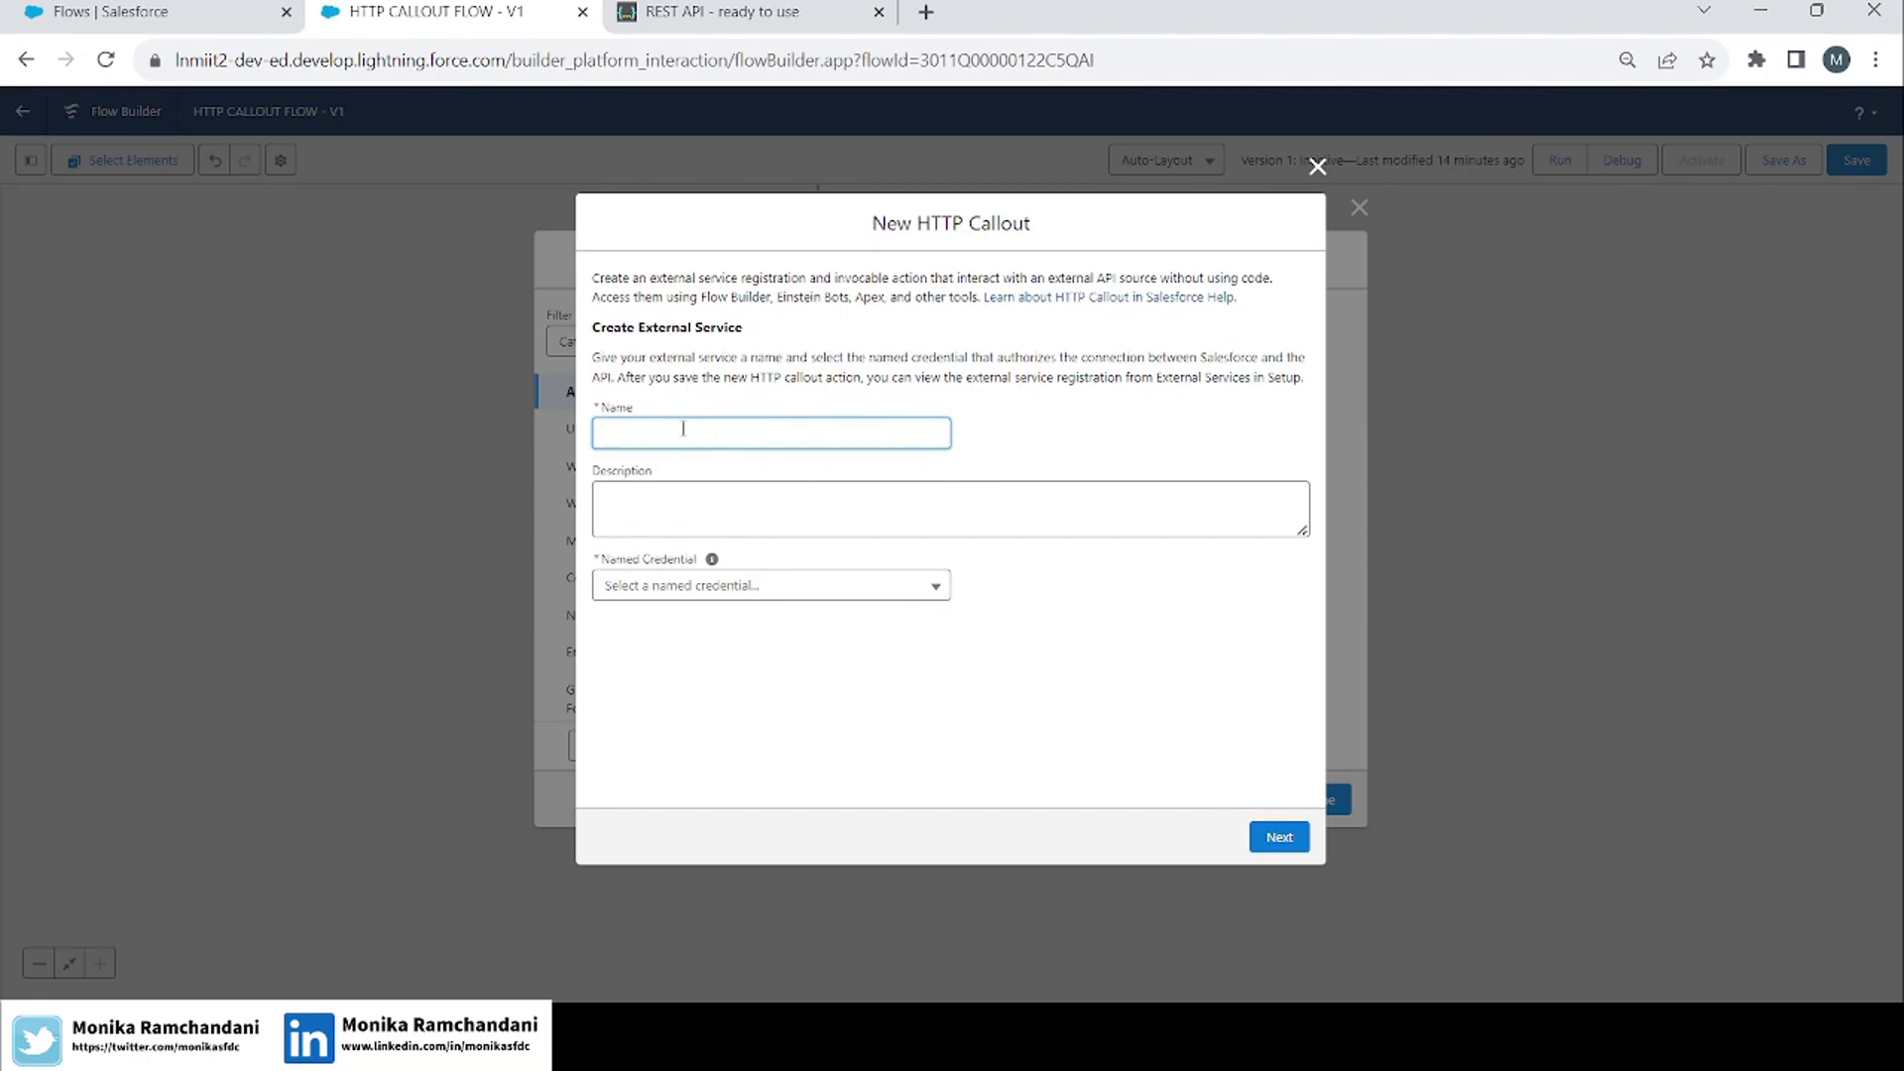
{"action": "type", "text": "PatchExternalService"}
{"action": "key", "text": "Tab"}
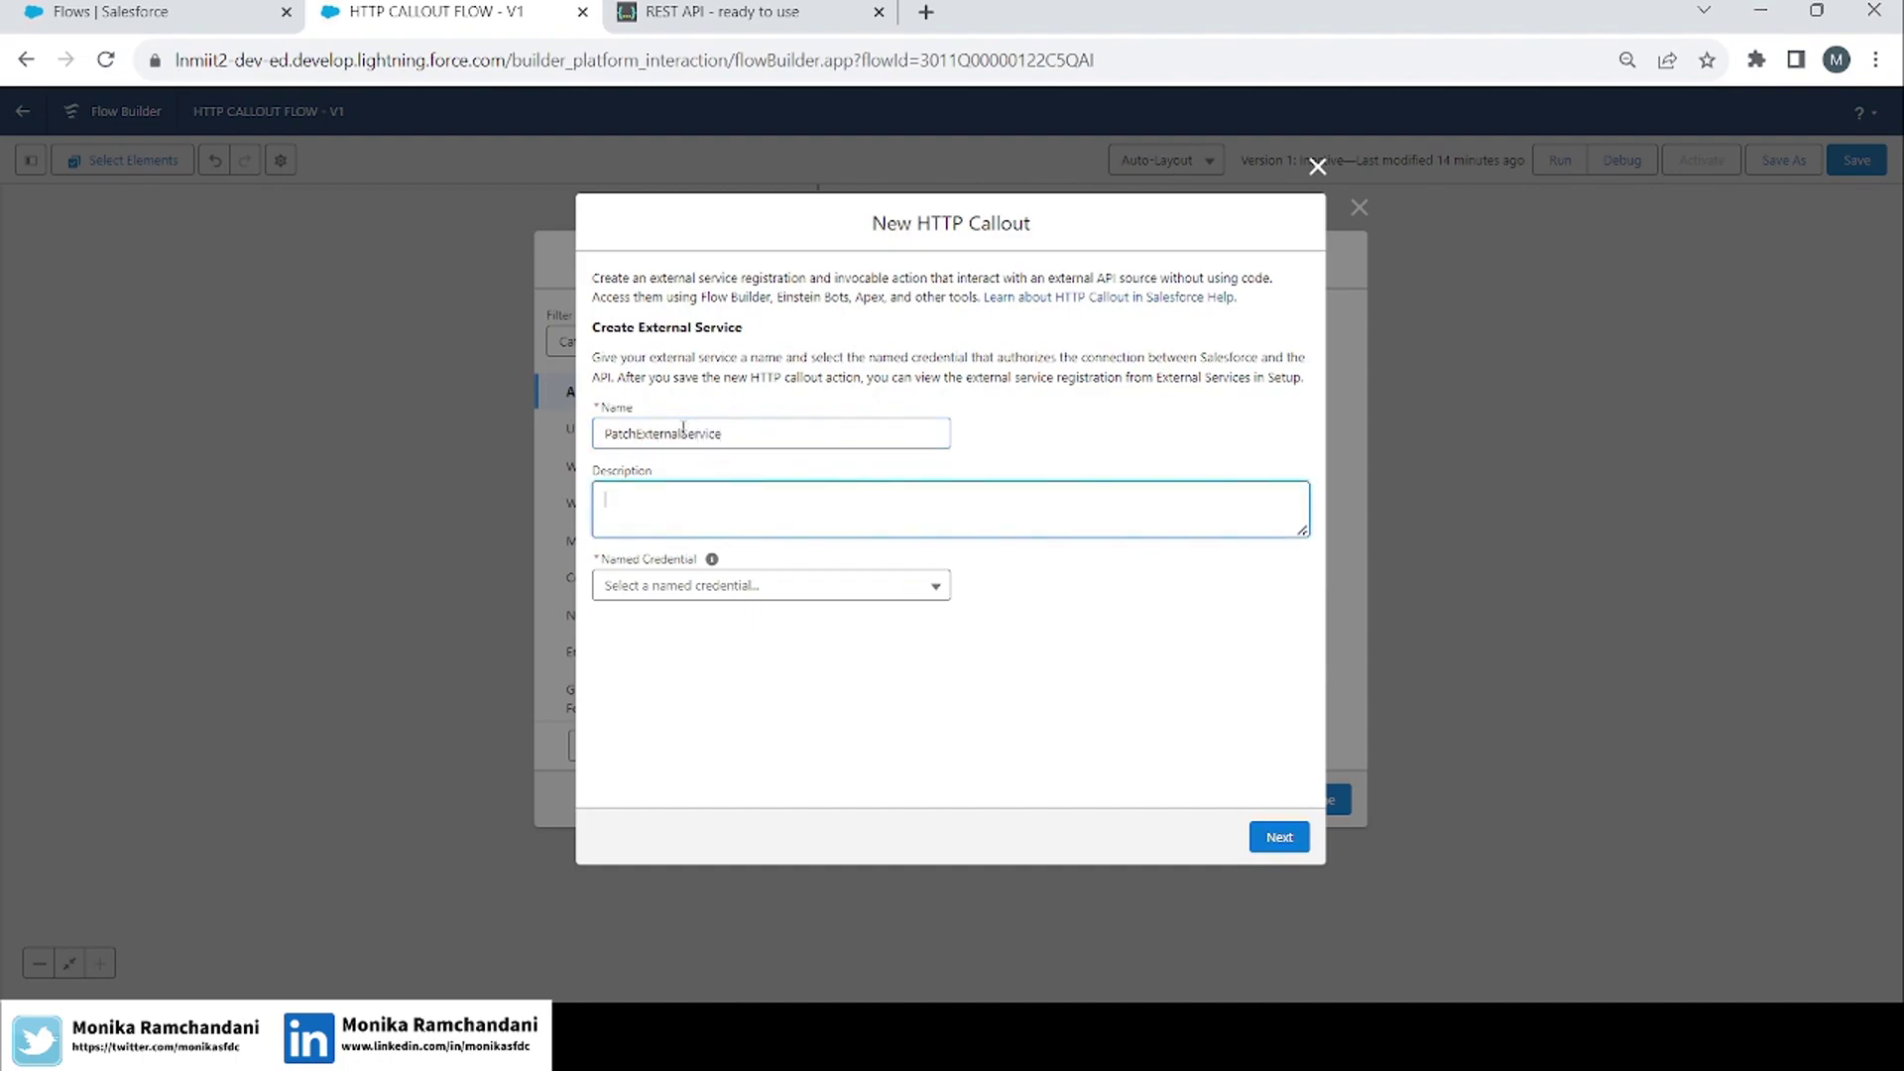
{"action": "left_click", "coordinate": [730, 586]}
{"action": "left_click", "coordinate": [718, 665]}
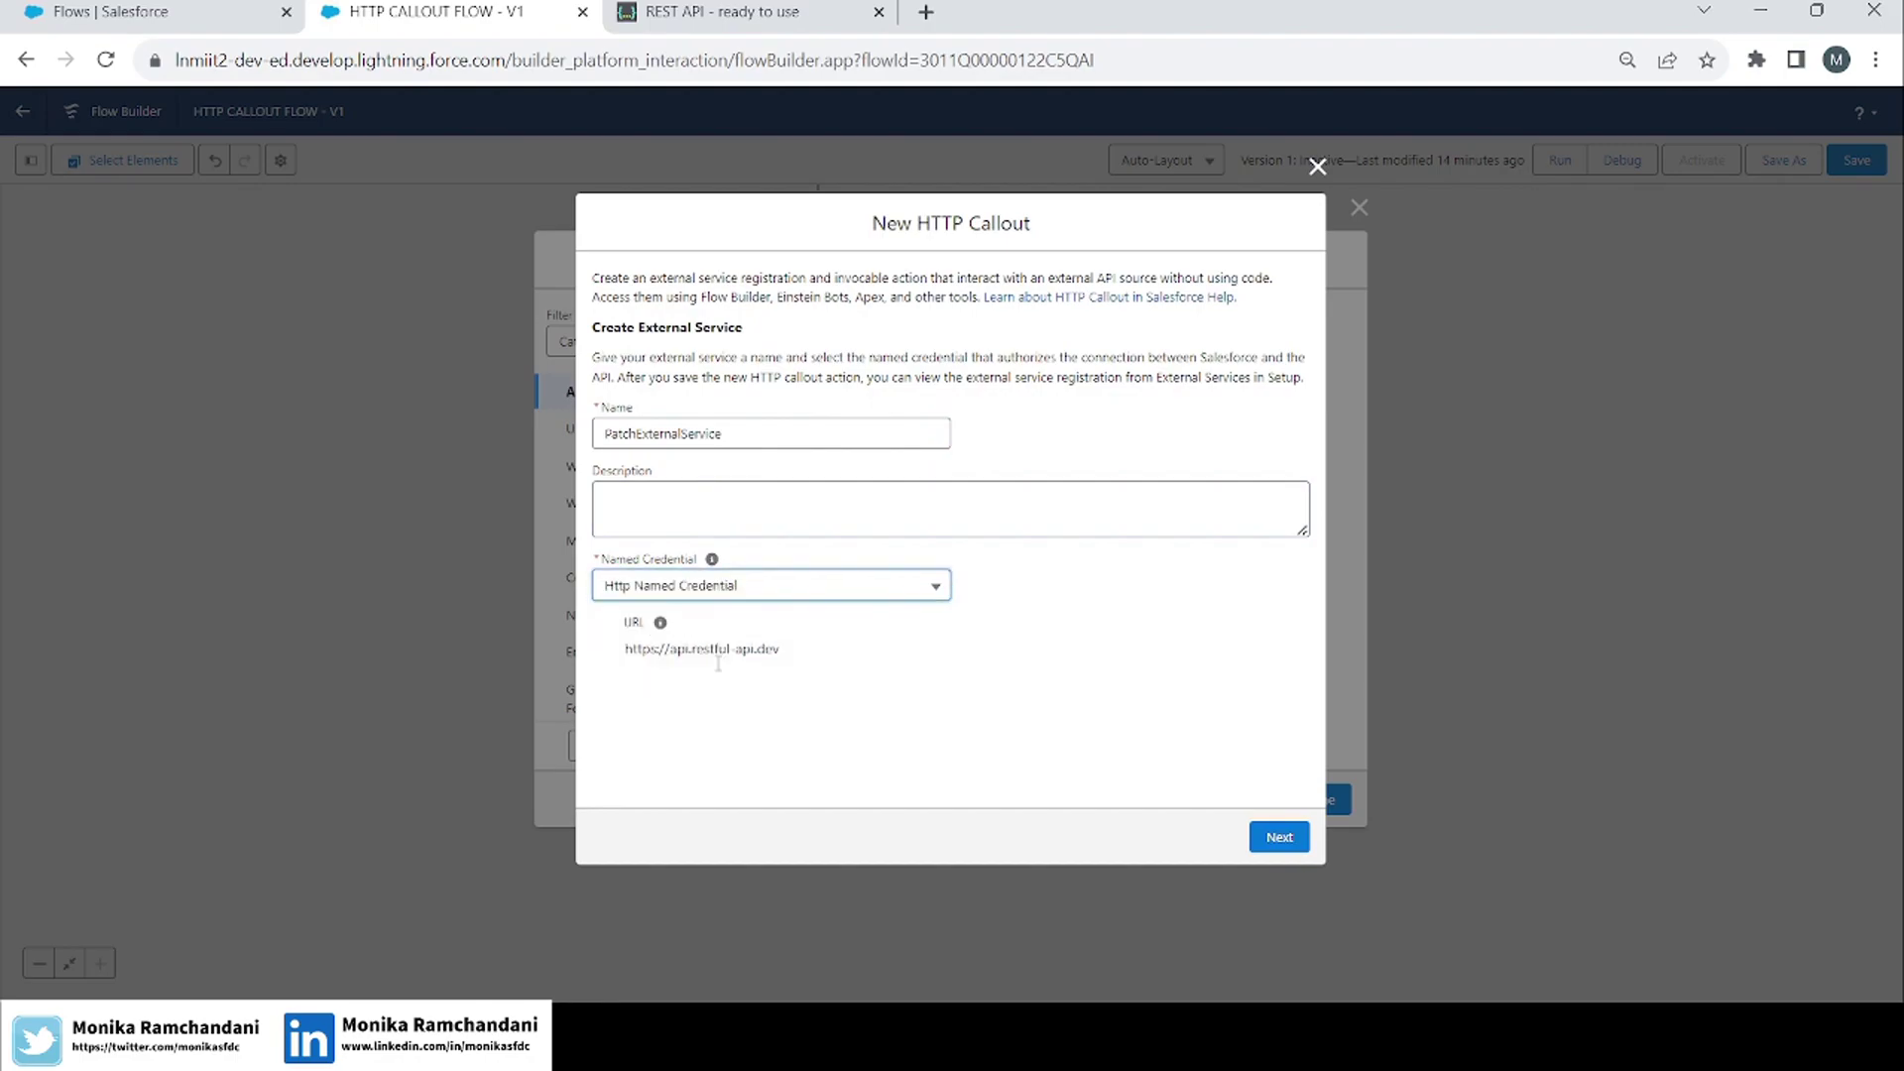
{"action": "left_click_drag", "start_coordinate": [813, 640], "coordinate": [623, 652]}
{"action": "left_click", "coordinate": [823, 710]}
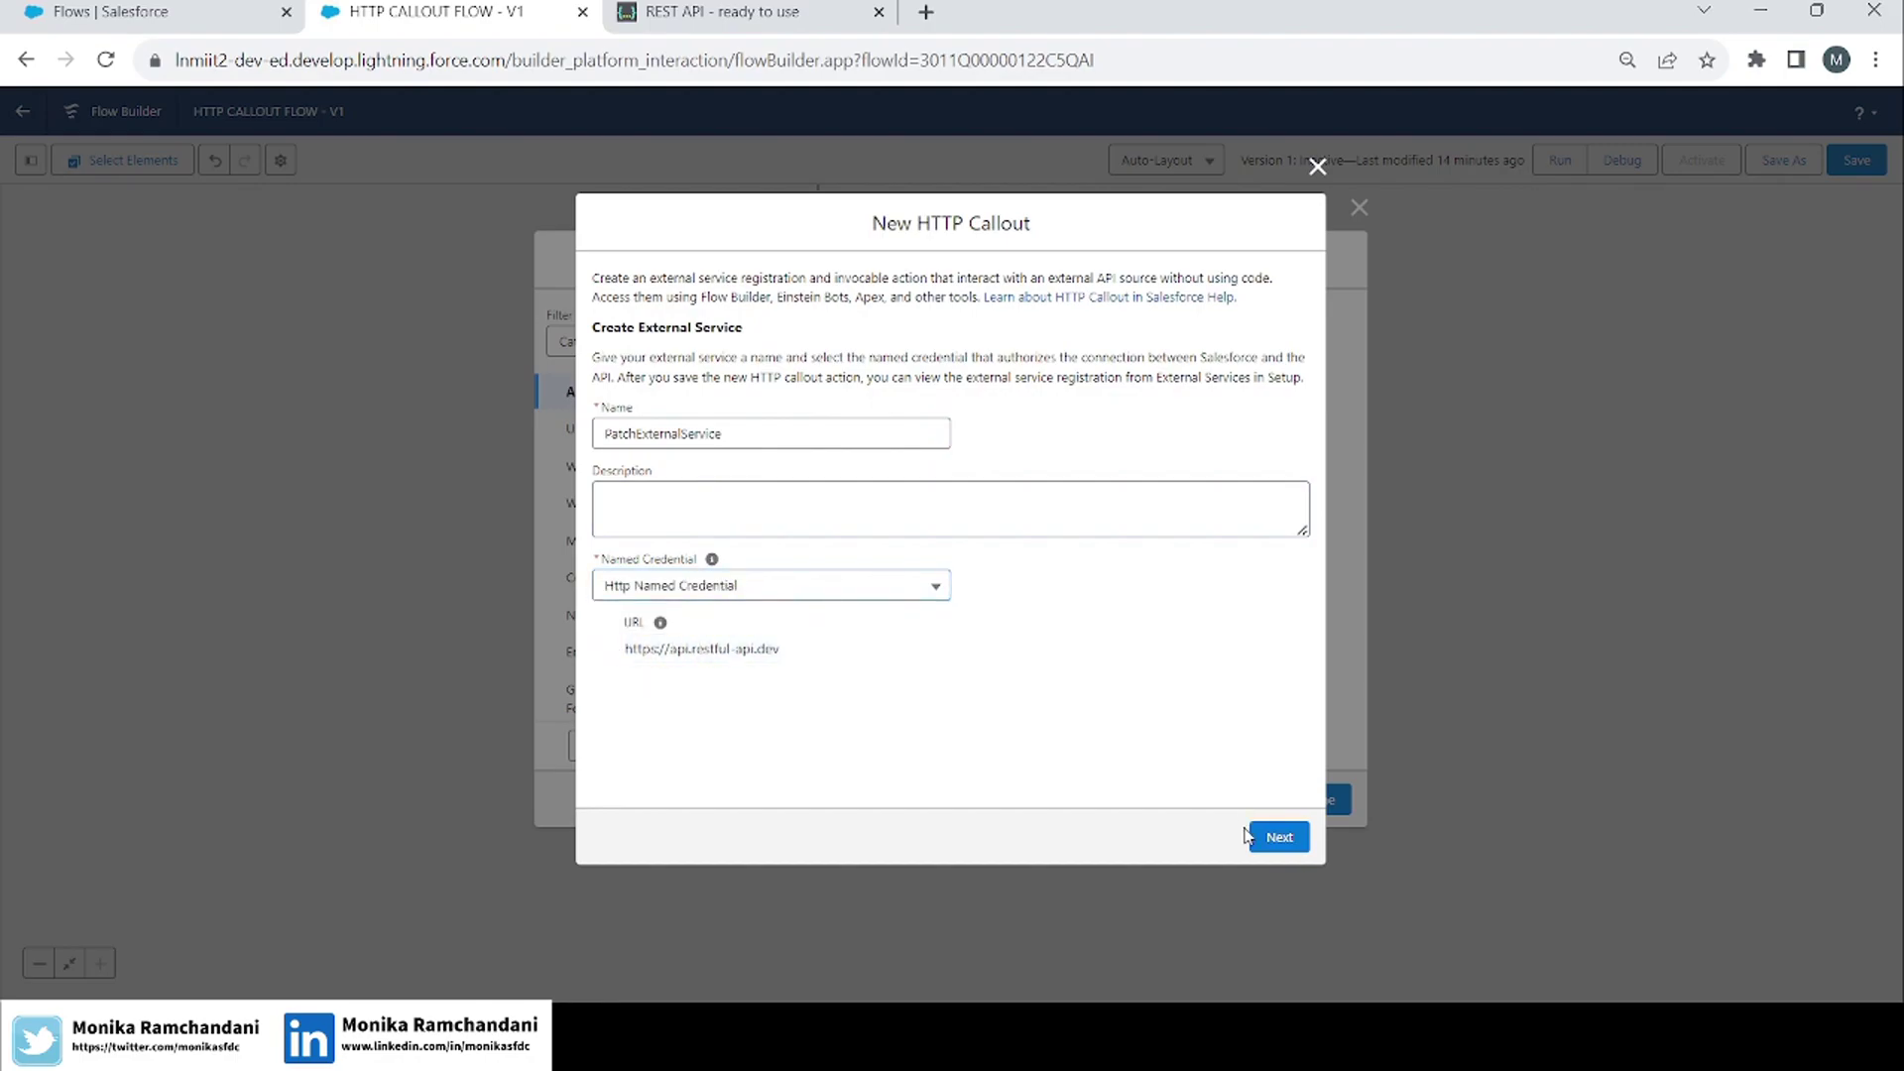
{"action": "left_click", "coordinate": [1279, 838]}
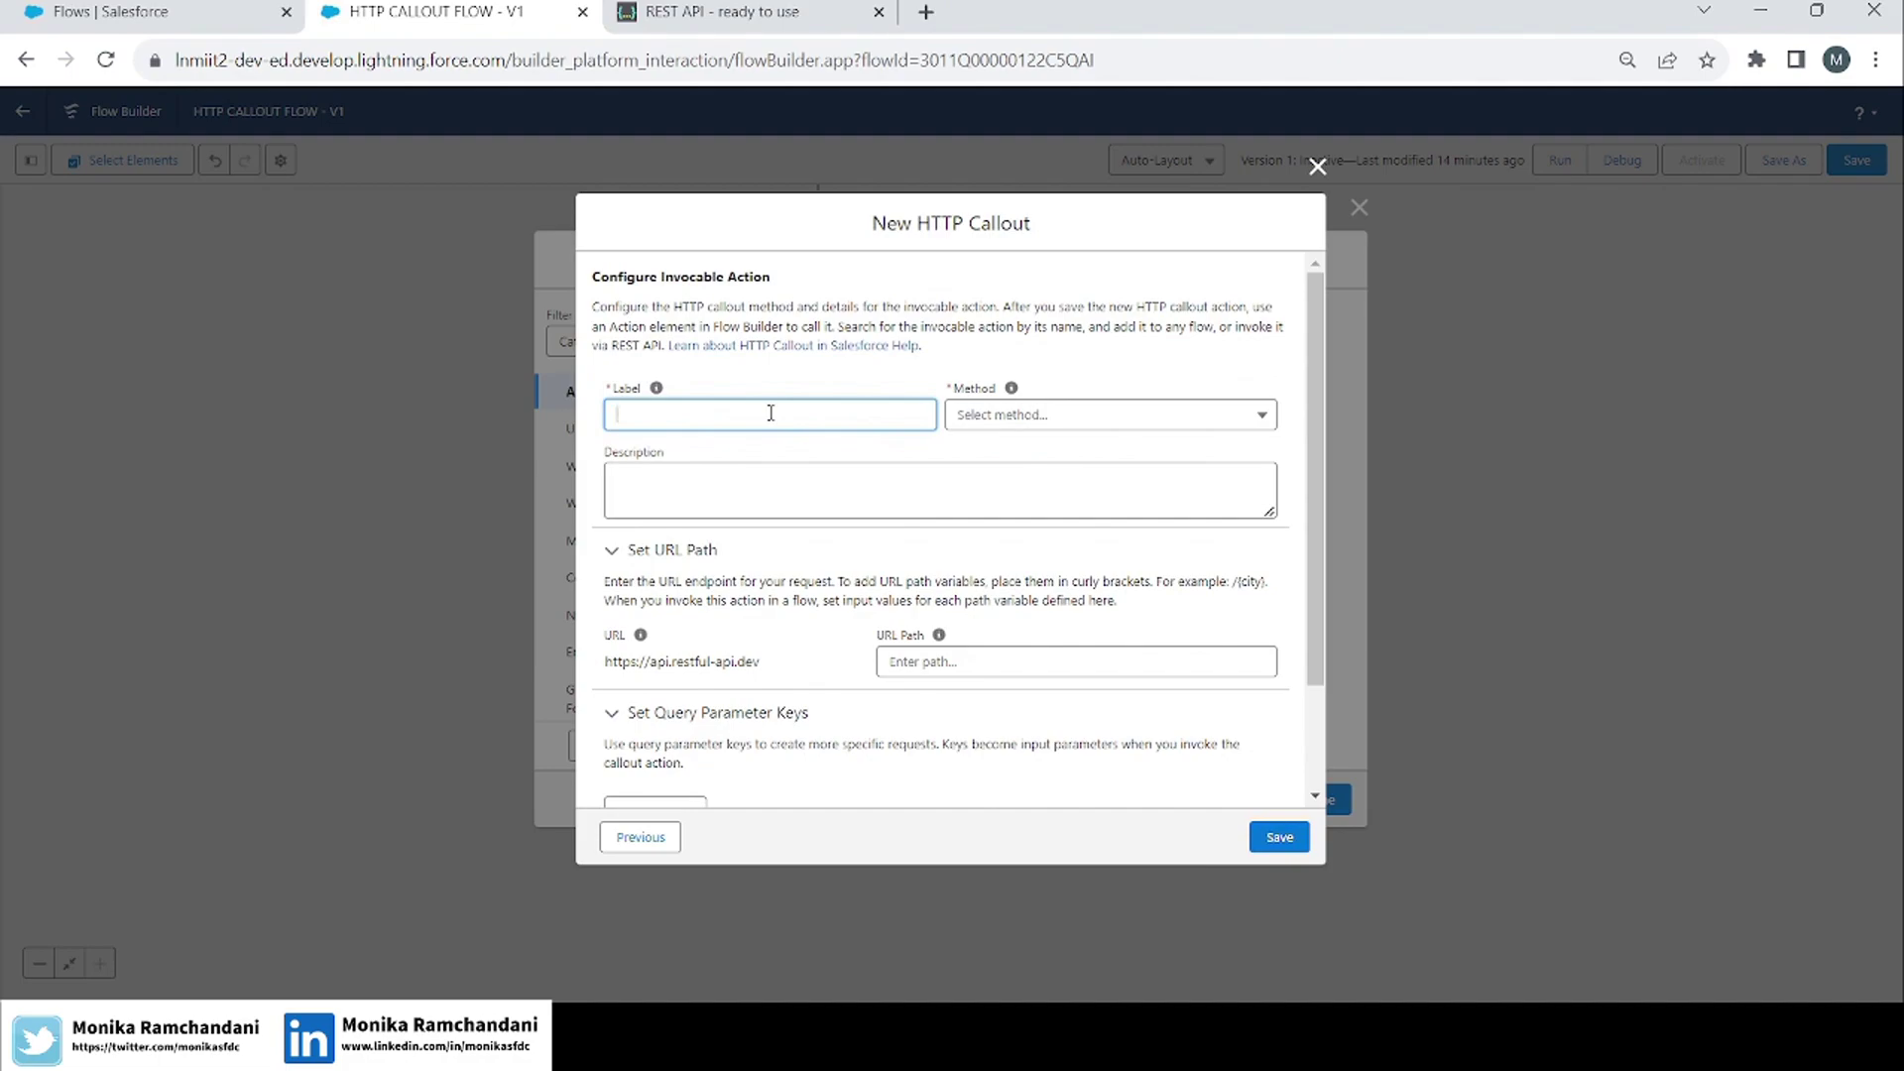
Label the invocable action "Patch Invocable Action" and set its method to PATCH.
{"action": "type", "text": "PAT"}
{"action": "type", "text": "tch Invoc"}
{"action": "type", "text": "ab"}
{"action": "type", "text": "le Action"}
{"action": "key", "text": "Tab"}
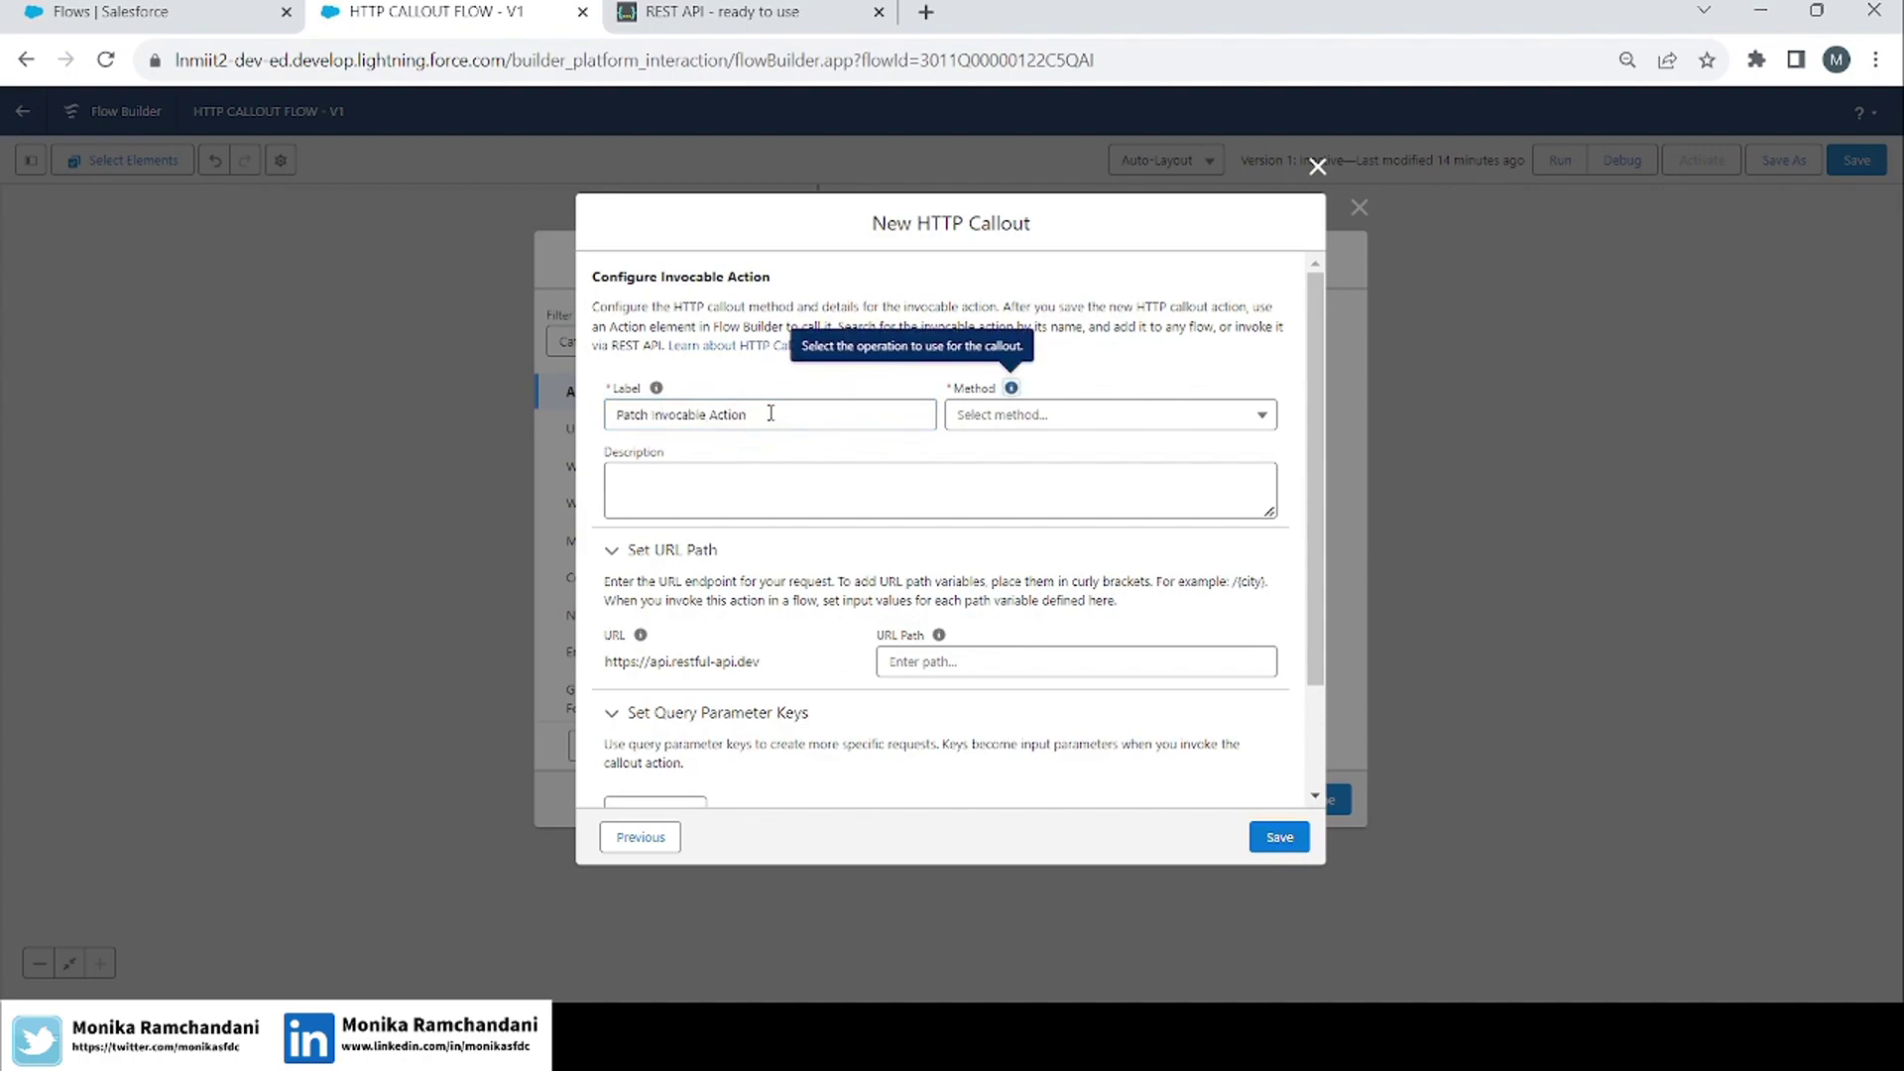
{"action": "left_click", "coordinate": [1012, 421]}
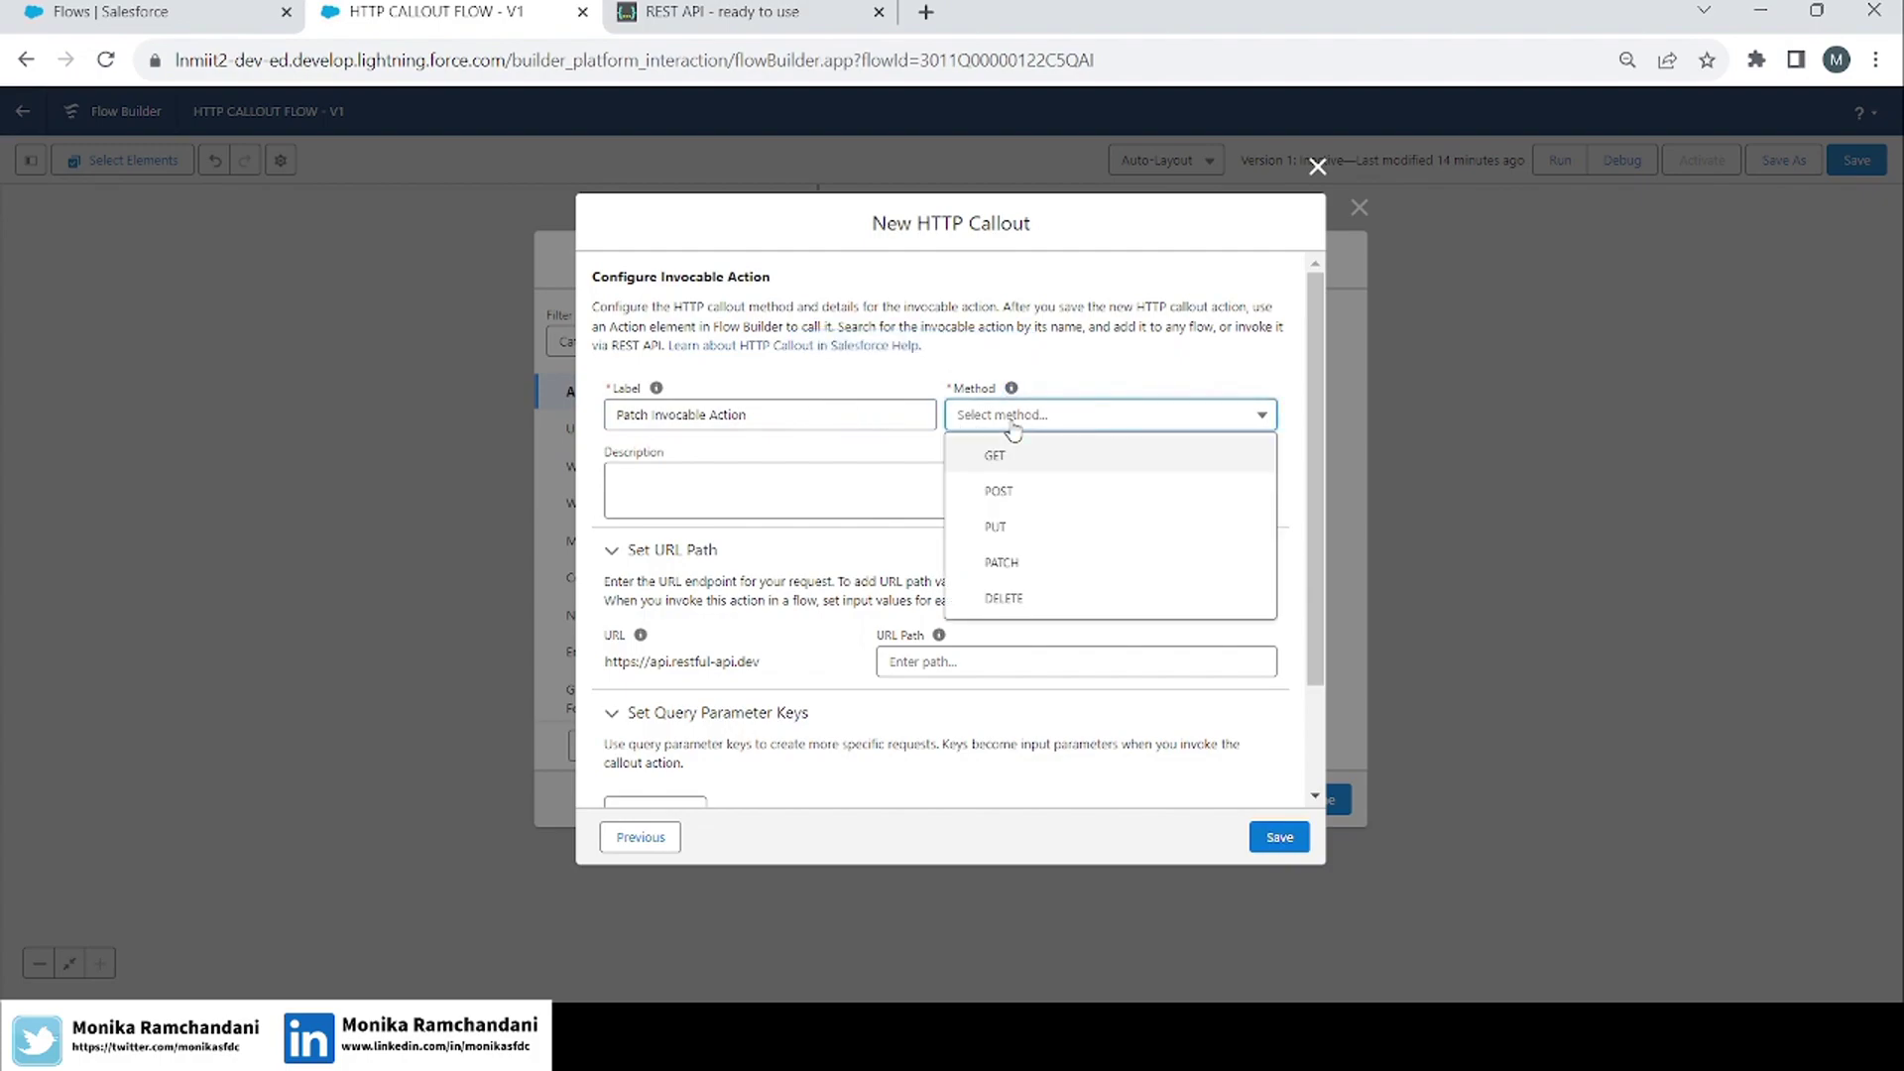
{"action": "left_click", "coordinate": [1058, 564]}
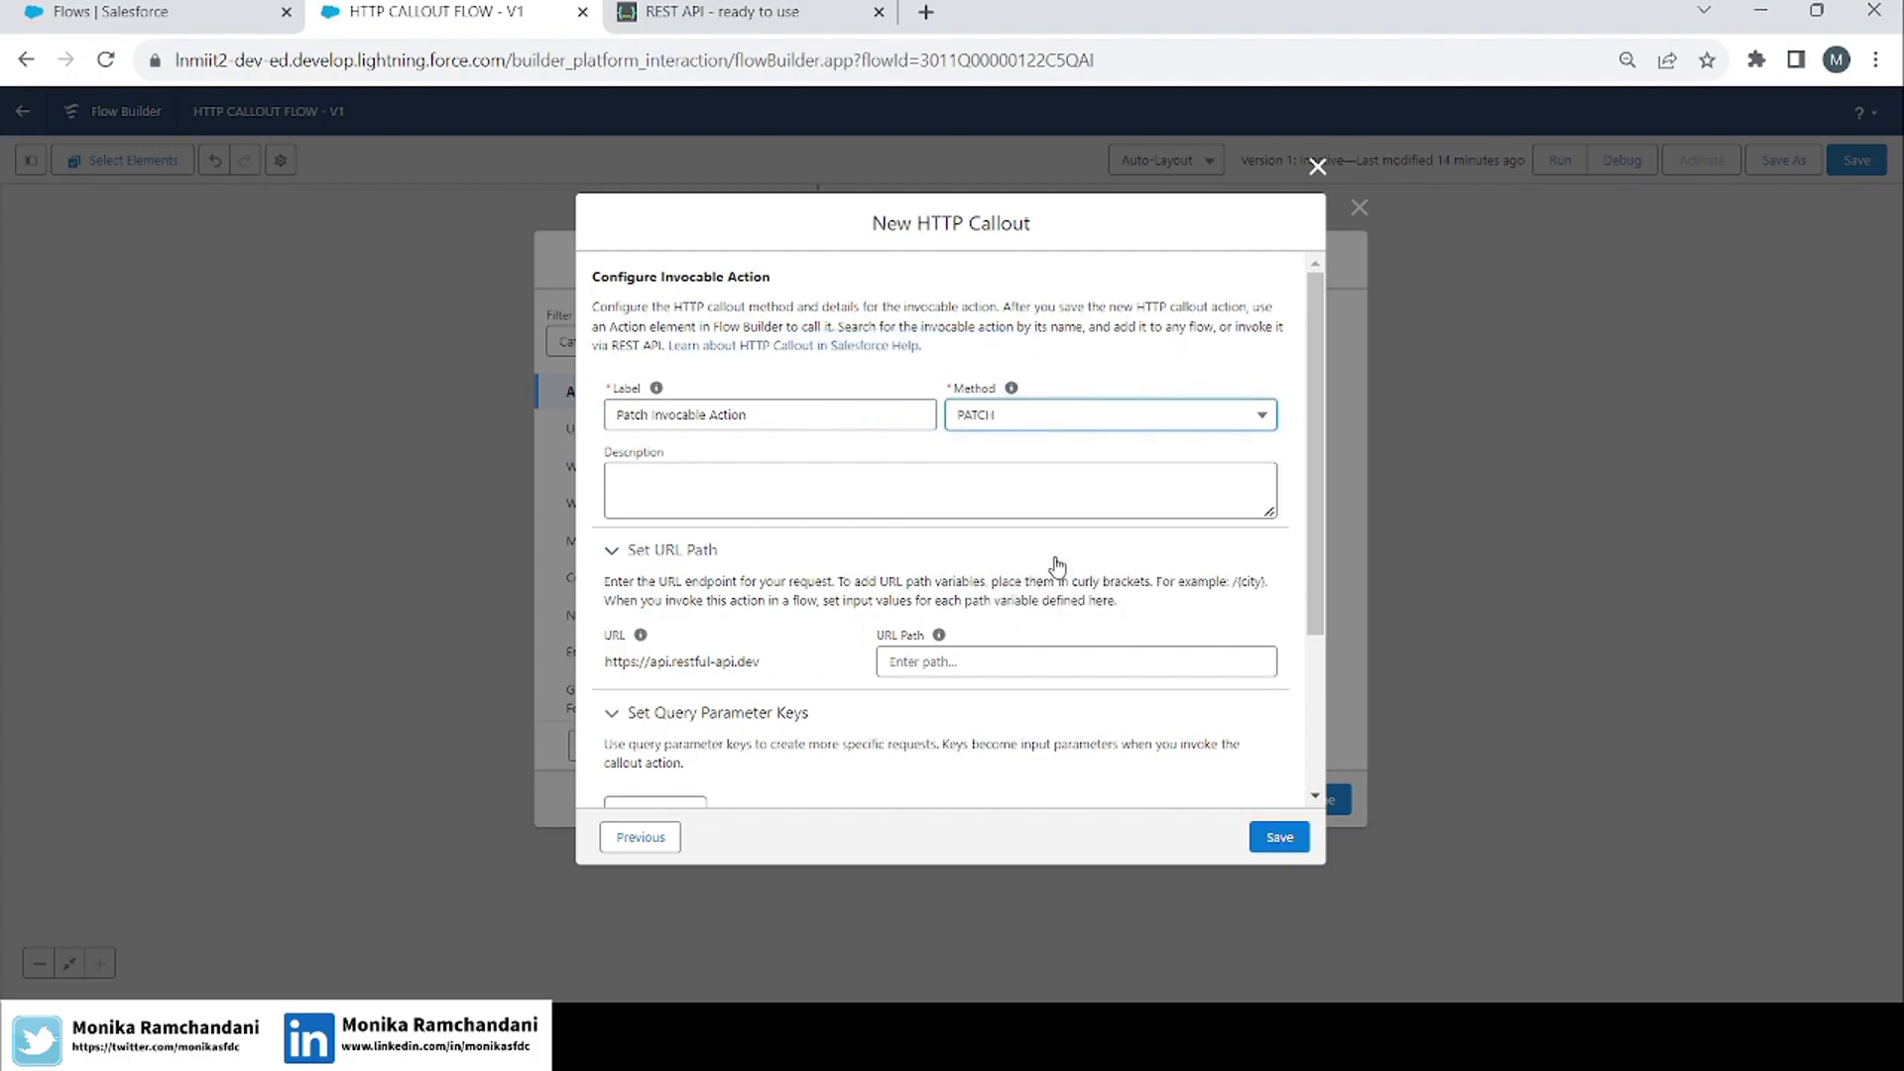
{"action": "left_click", "coordinate": [1057, 562]}
Switch to the restful-api.dev page and copy the path /objects/7 from the PATCH (Partially Update Object) request URL.
{"action": "left_click", "coordinate": [667, 558]}
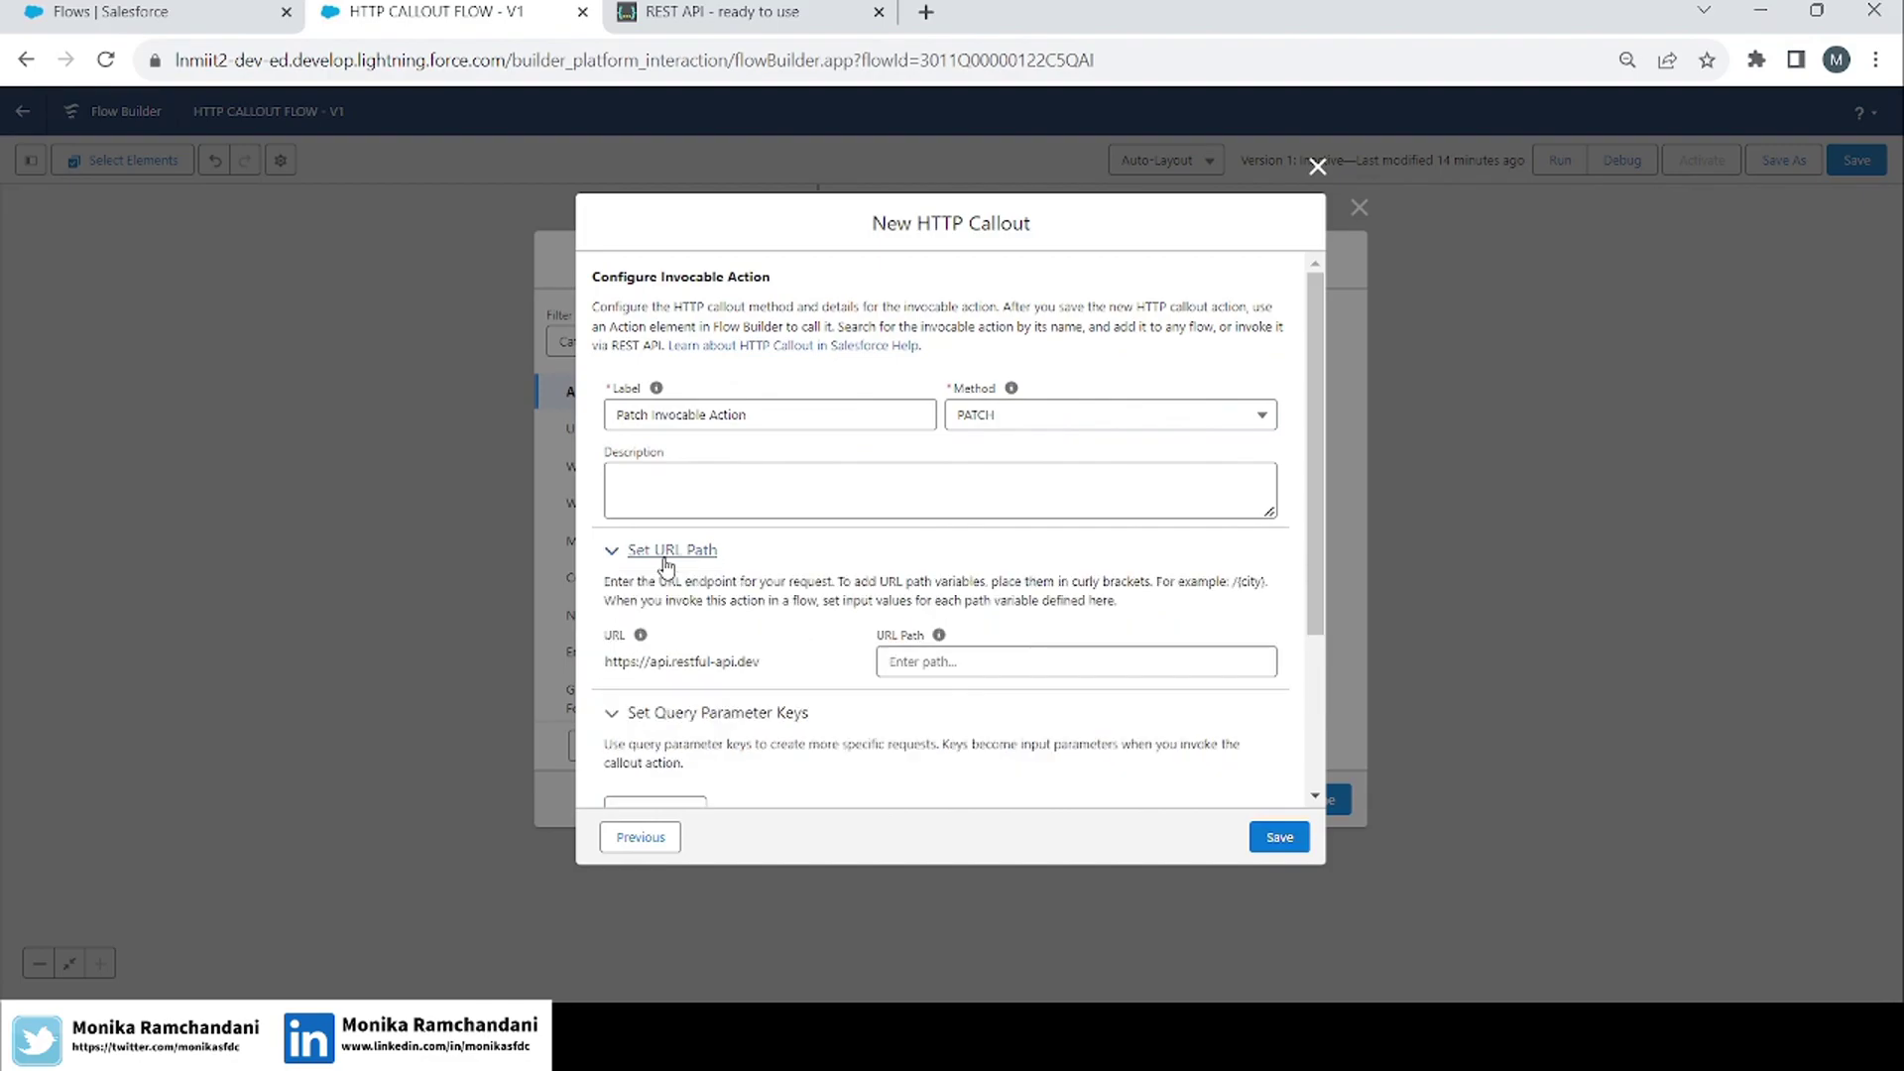
{"action": "left_click", "coordinate": [777, 10]}
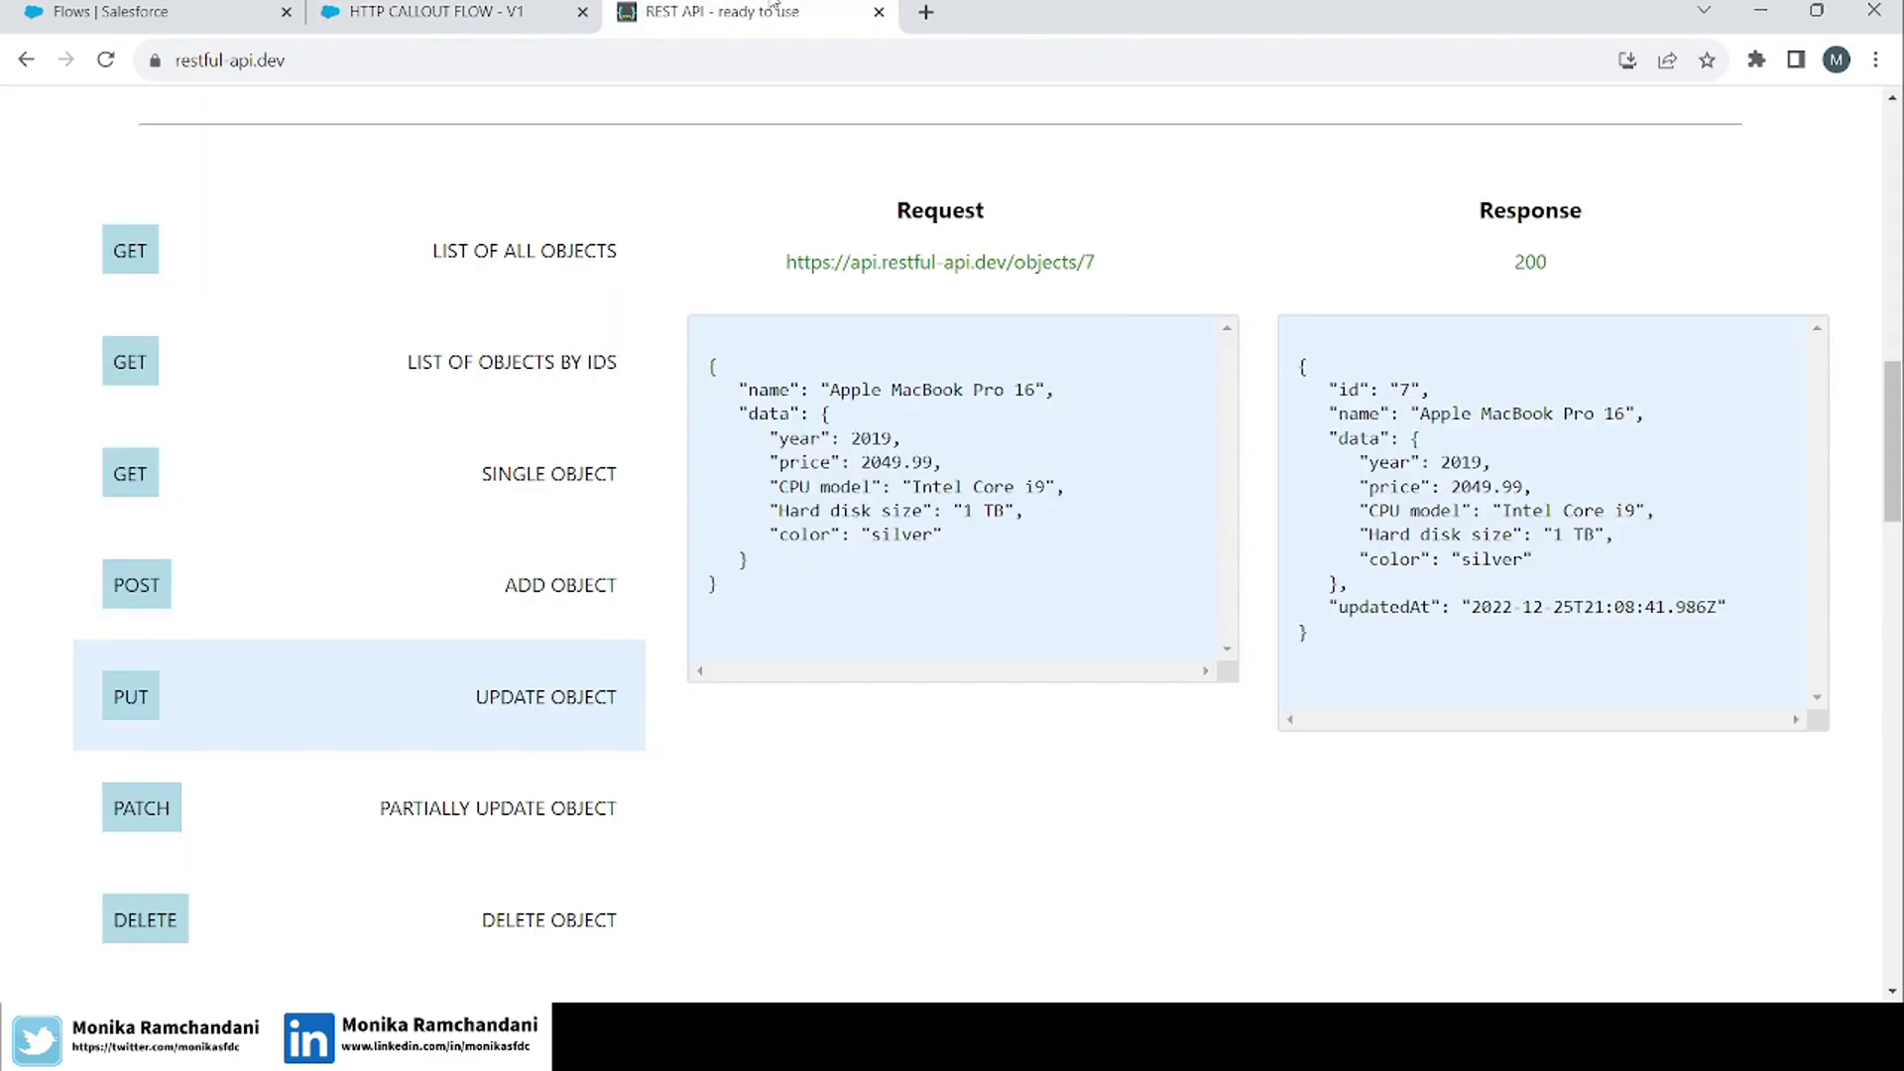
{"action": "left_click", "coordinate": [455, 839]}
{"action": "left_click_drag", "start_coordinate": [1093, 263], "coordinate": [1011, 274]}
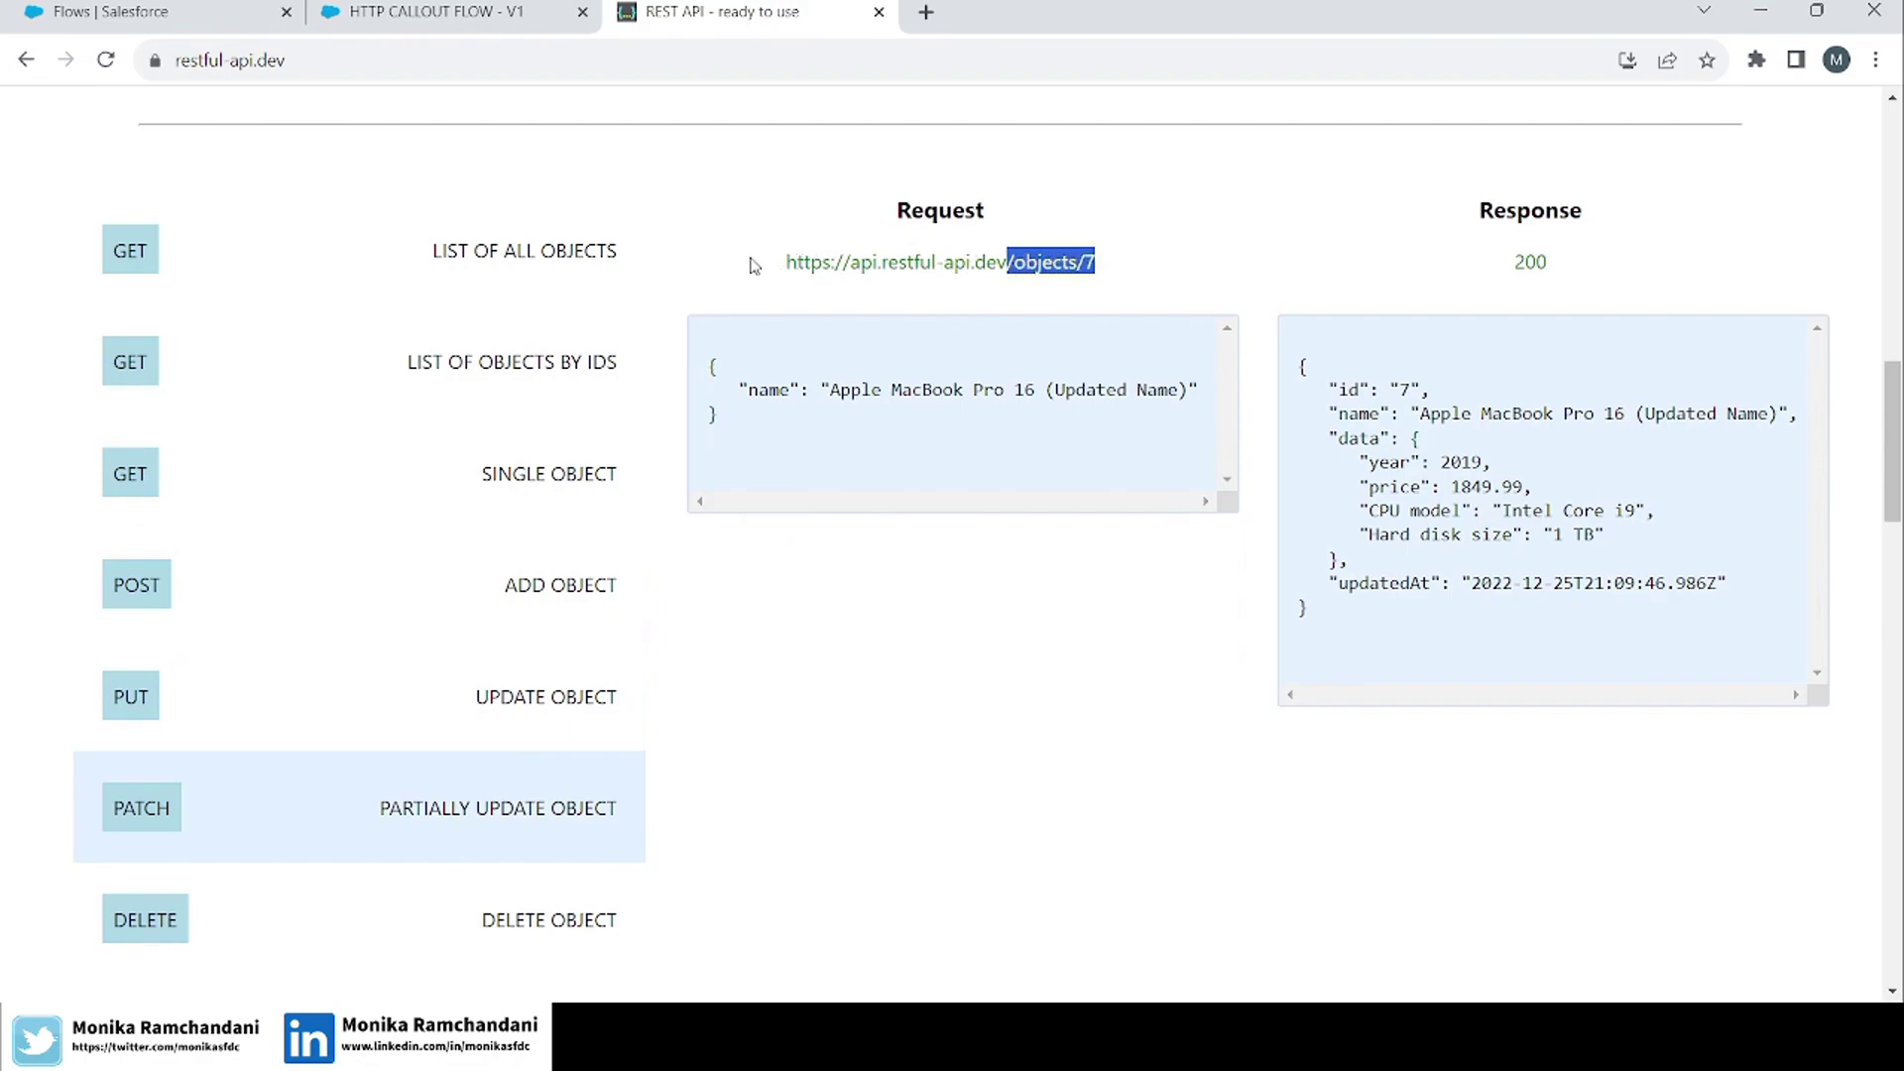
{"action": "left_click_drag", "start_coordinate": [781, 264], "coordinate": [1008, 263]}
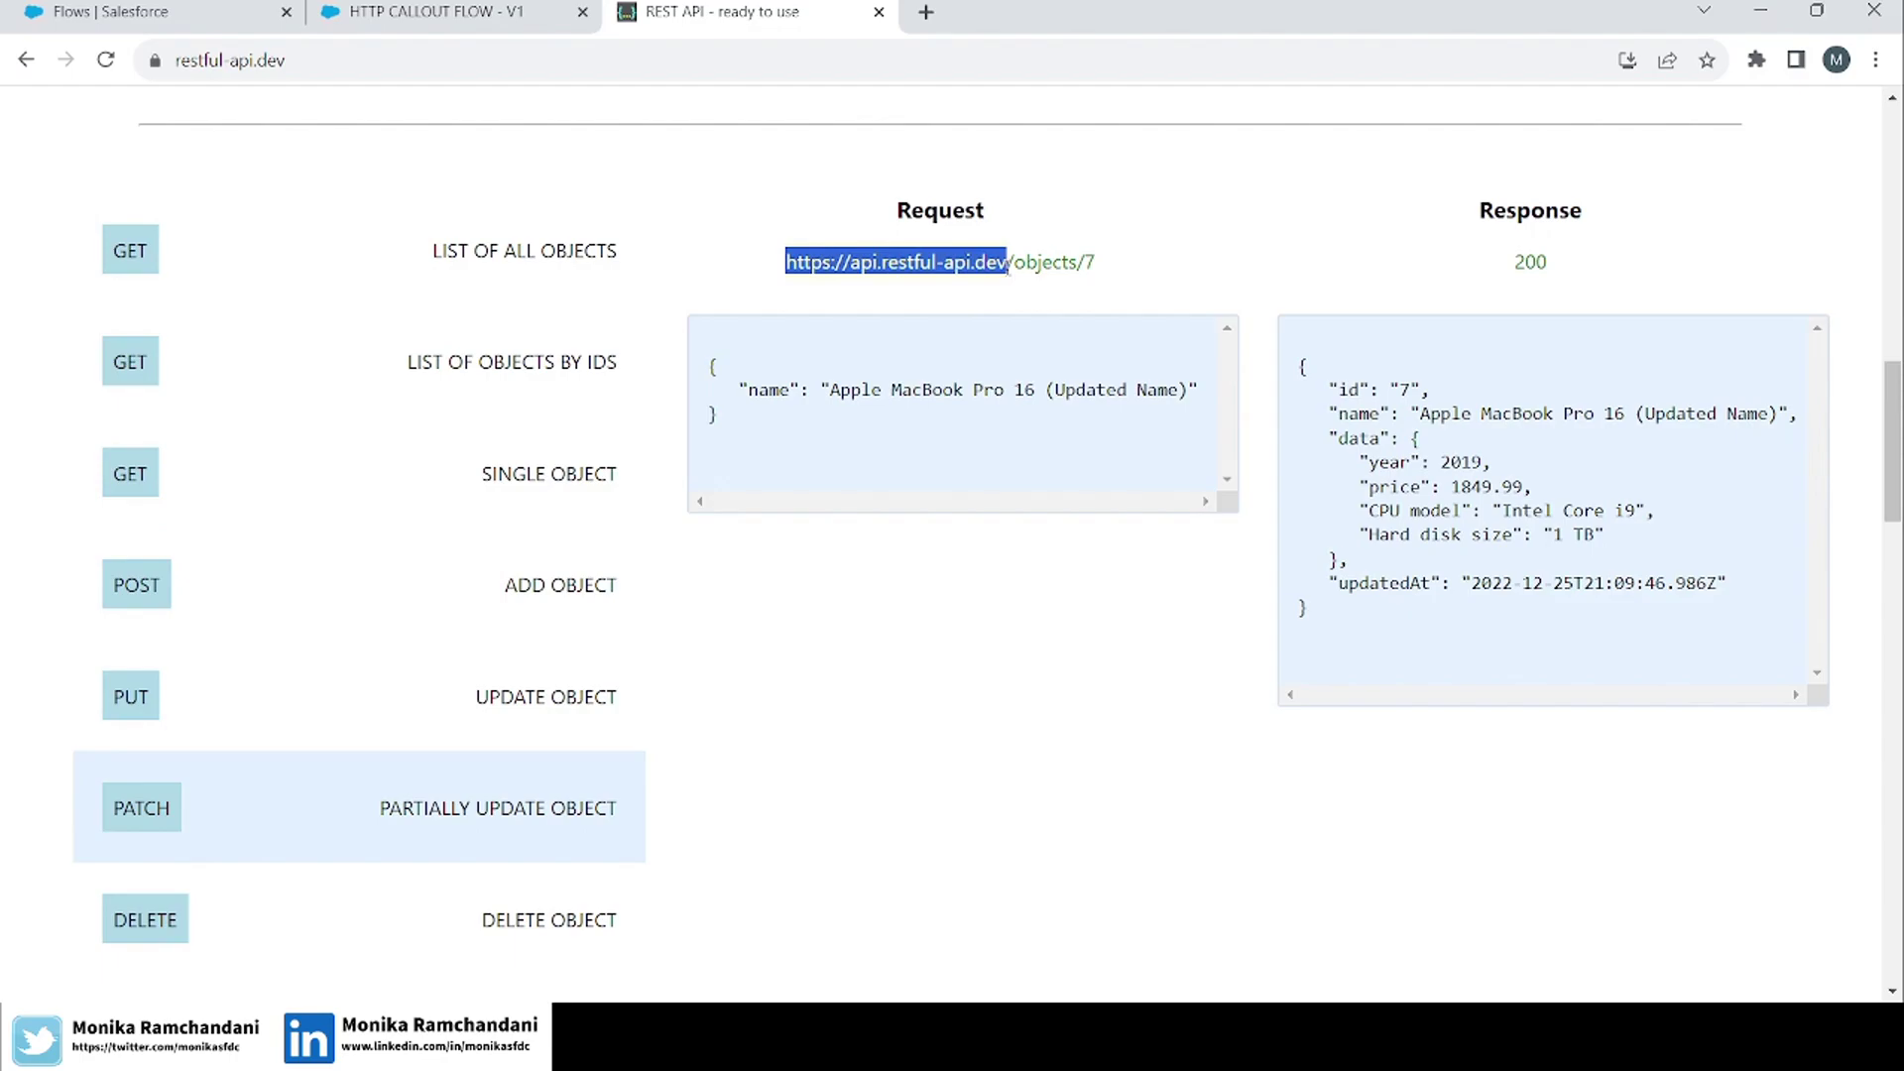
{"action": "left_click", "coordinate": [1111, 276]}
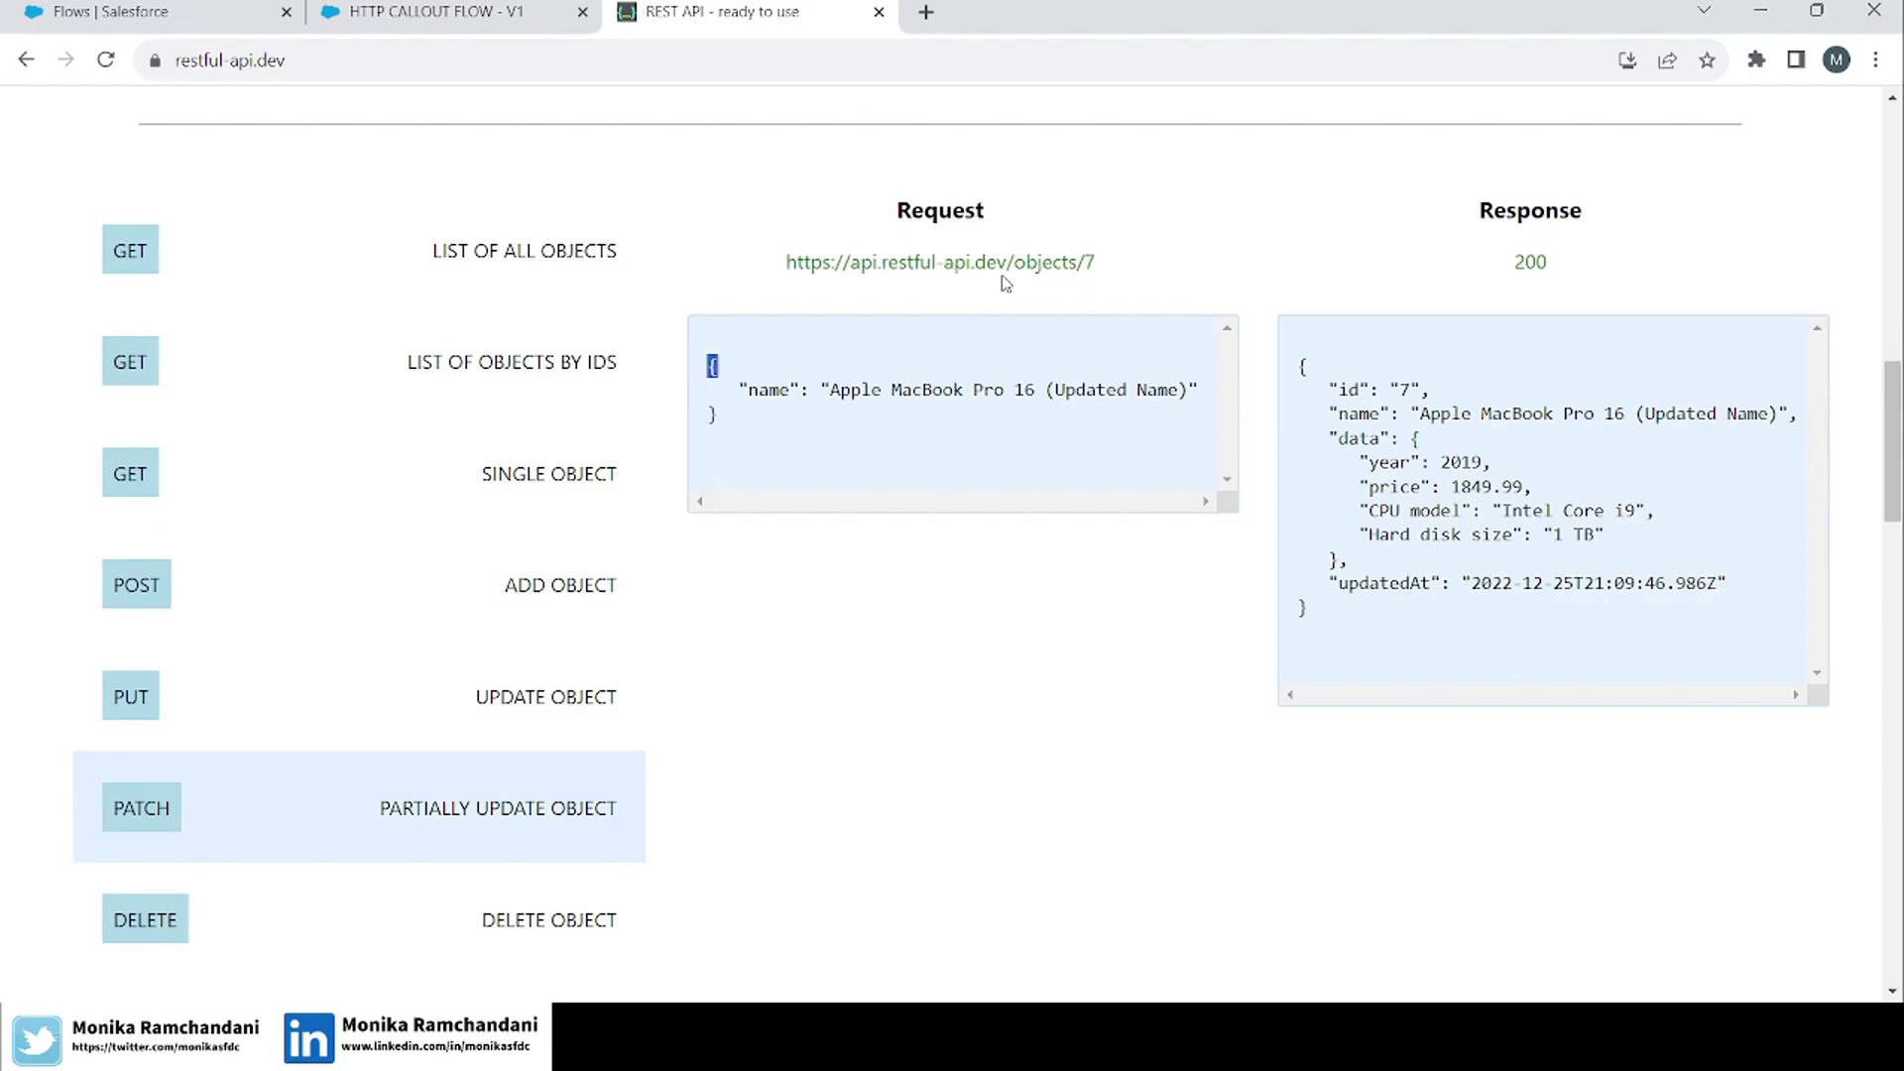
{"action": "left_click_drag", "start_coordinate": [1095, 263], "coordinate": [1008, 265]}
{"action": "key", "text": "ctrl+c"}
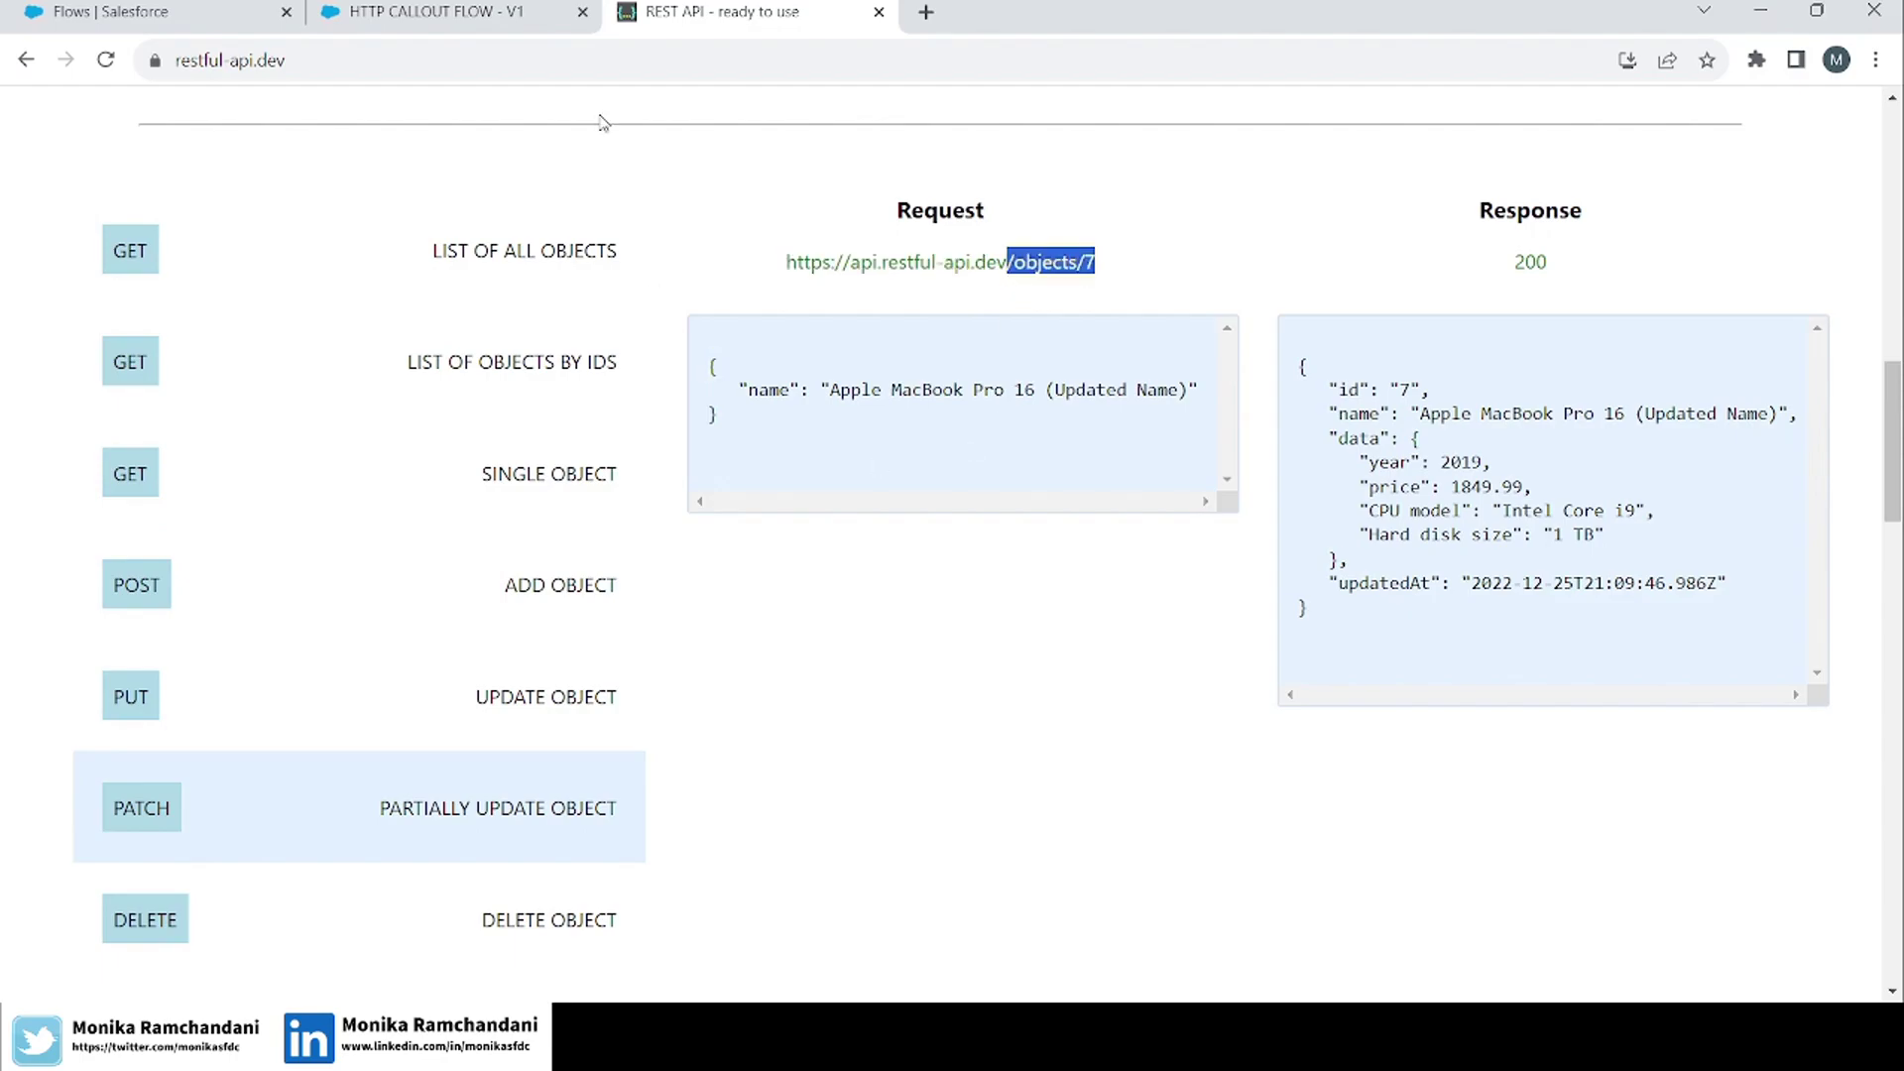
Return to the flow's HTTP callout setup and set the URL path to /objects/7.
{"action": "left_click", "coordinate": [536, 13]}
{"action": "left_click", "coordinate": [979, 660]}
{"action": "key", "text": "ctrl+v"}
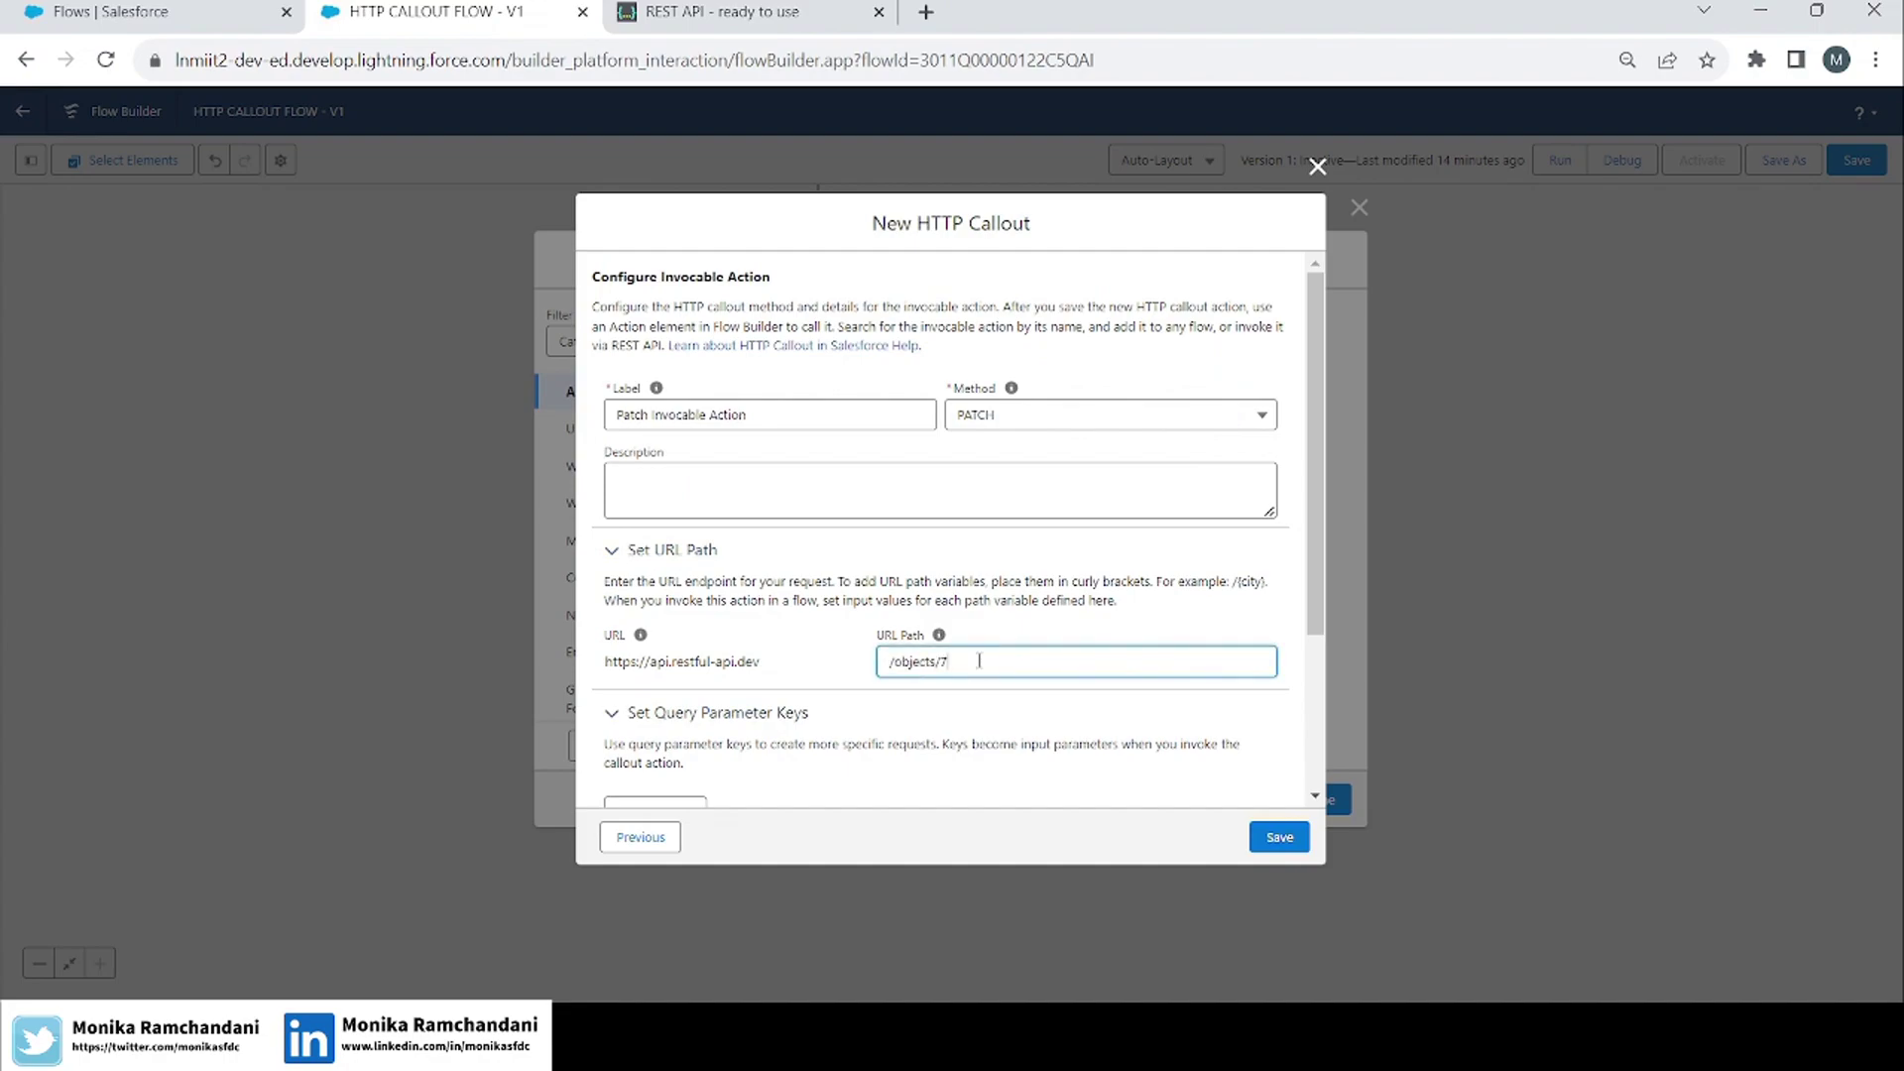
Change the URL path to /objects/{PostId} and set the data type of the PostId key to String.
{"action": "type", "text": "{}"}
{"action": "type", "text": "PostId"}
{"action": "scroll", "coordinate": [981, 667], "scroll_direction": "down", "scroll_amount": 3}
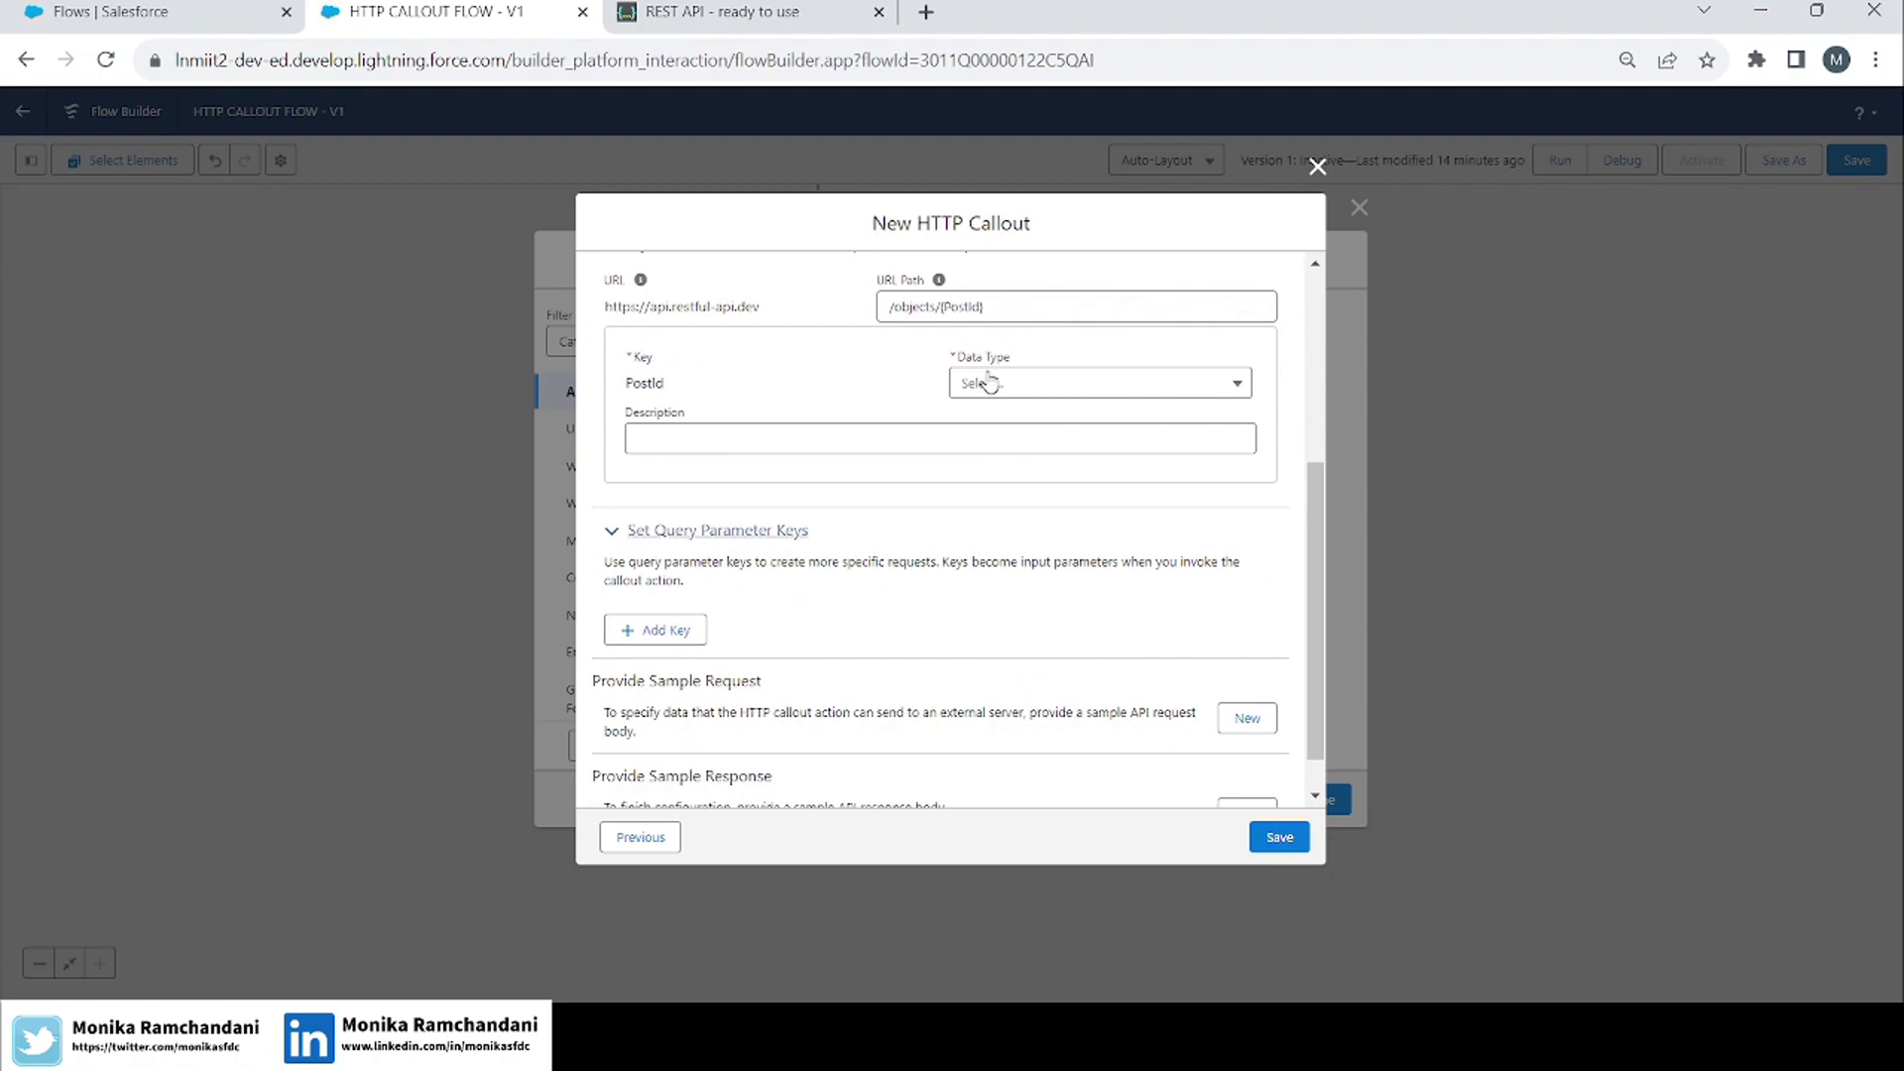
{"action": "double_click", "coordinate": [955, 306]}
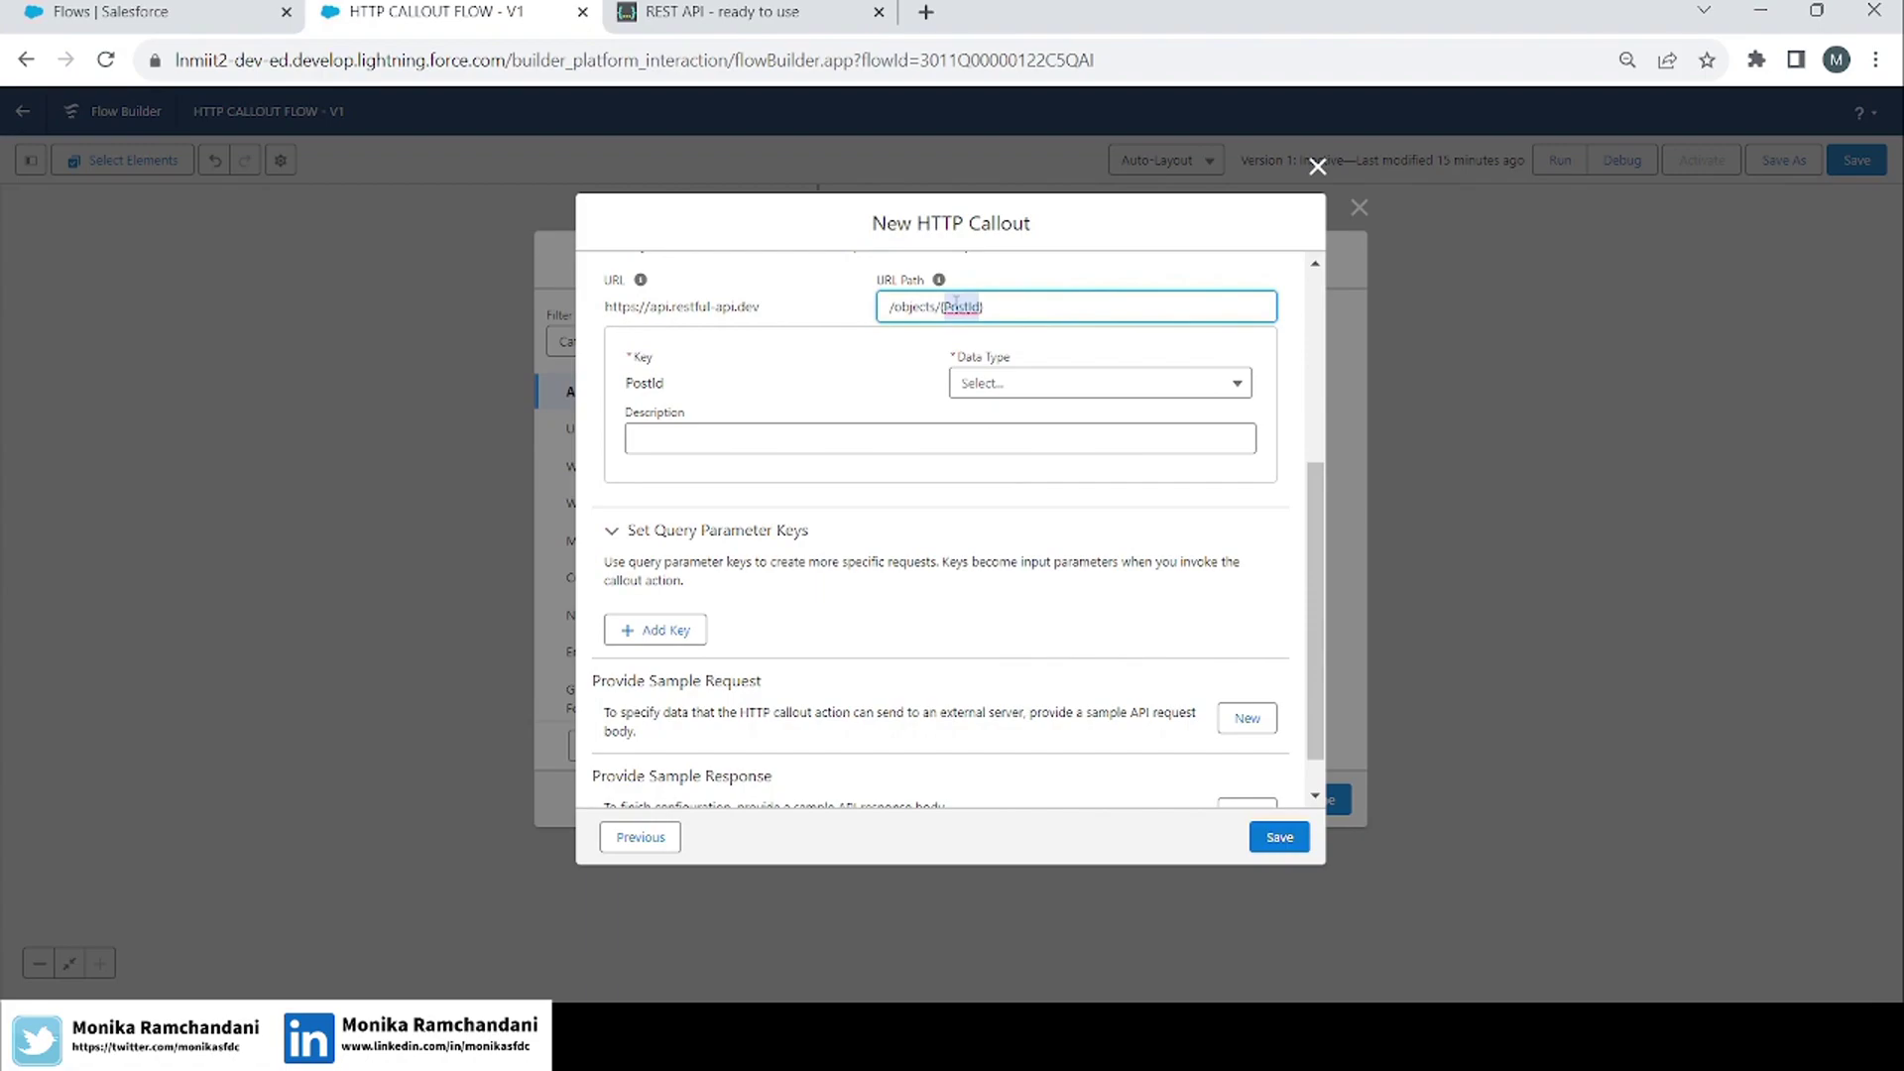
{"action": "left_click", "coordinate": [1034, 389]}
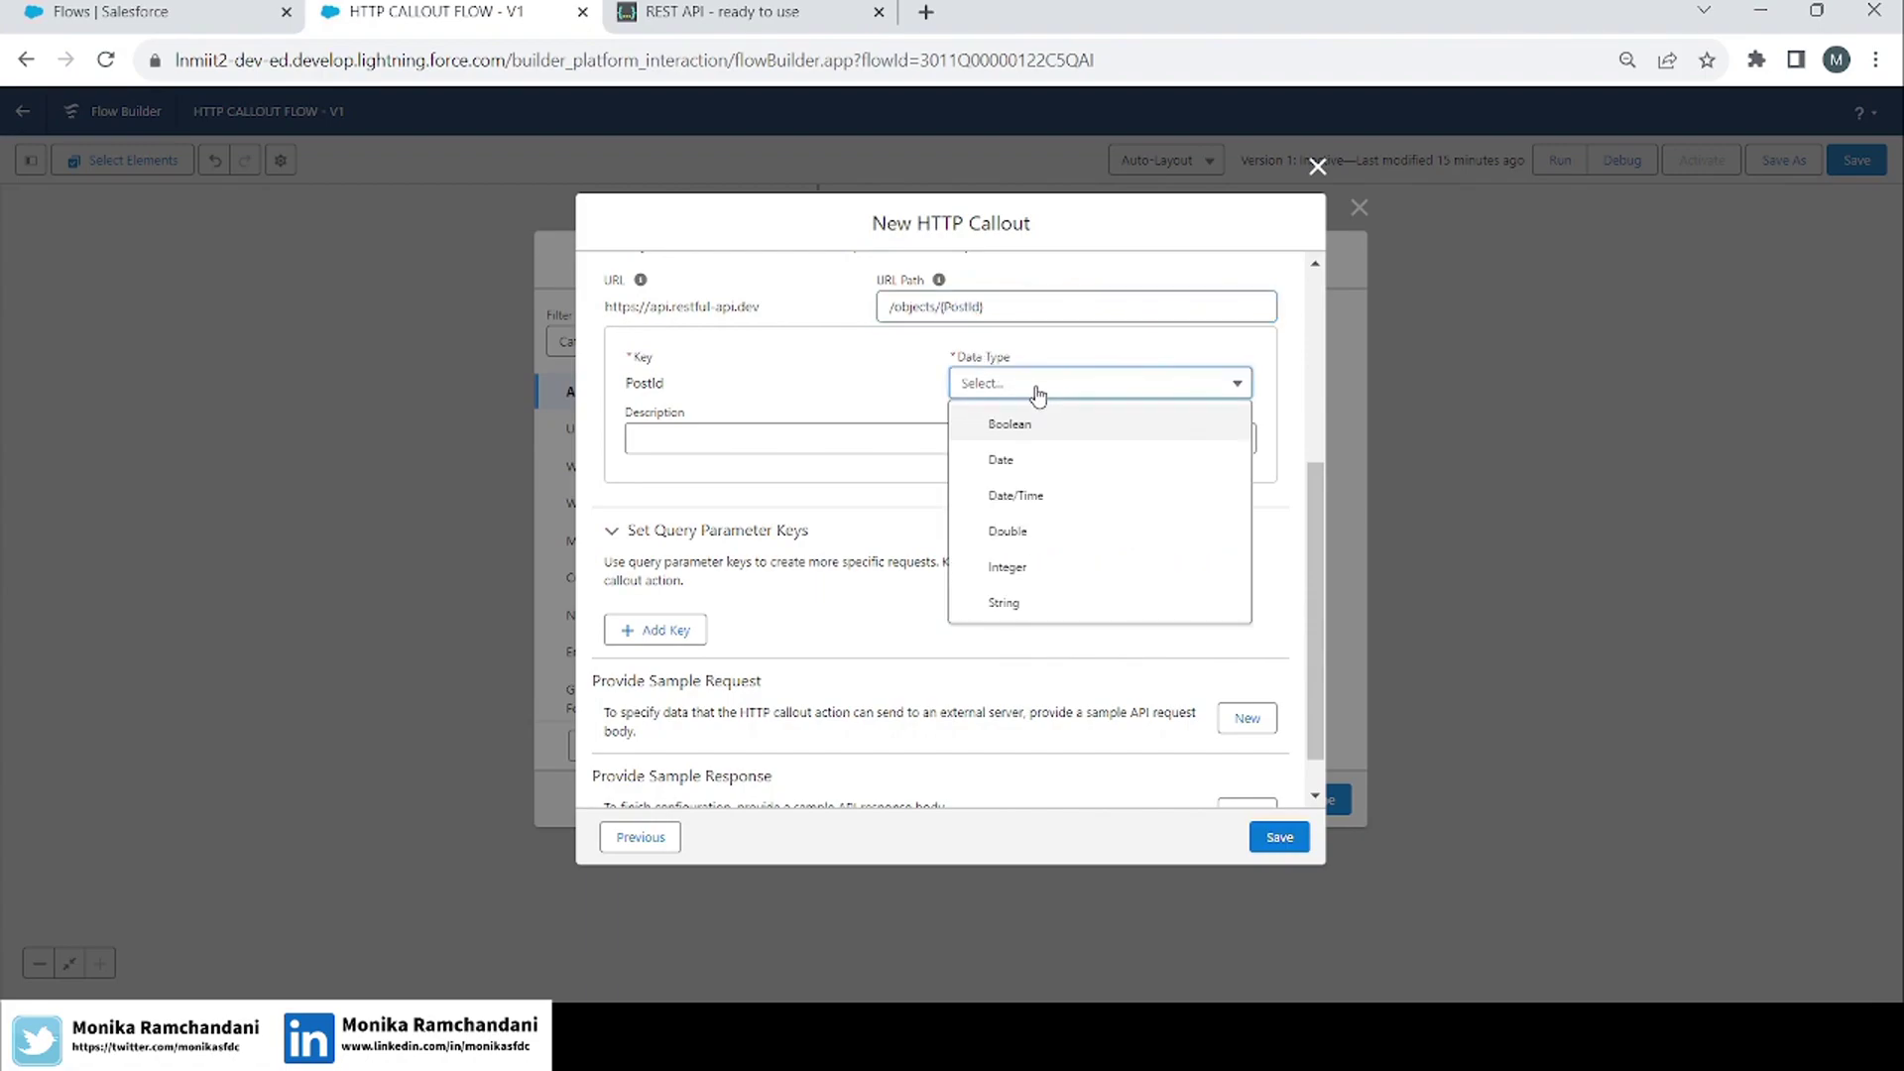
{"action": "left_click", "coordinate": [1022, 603]}
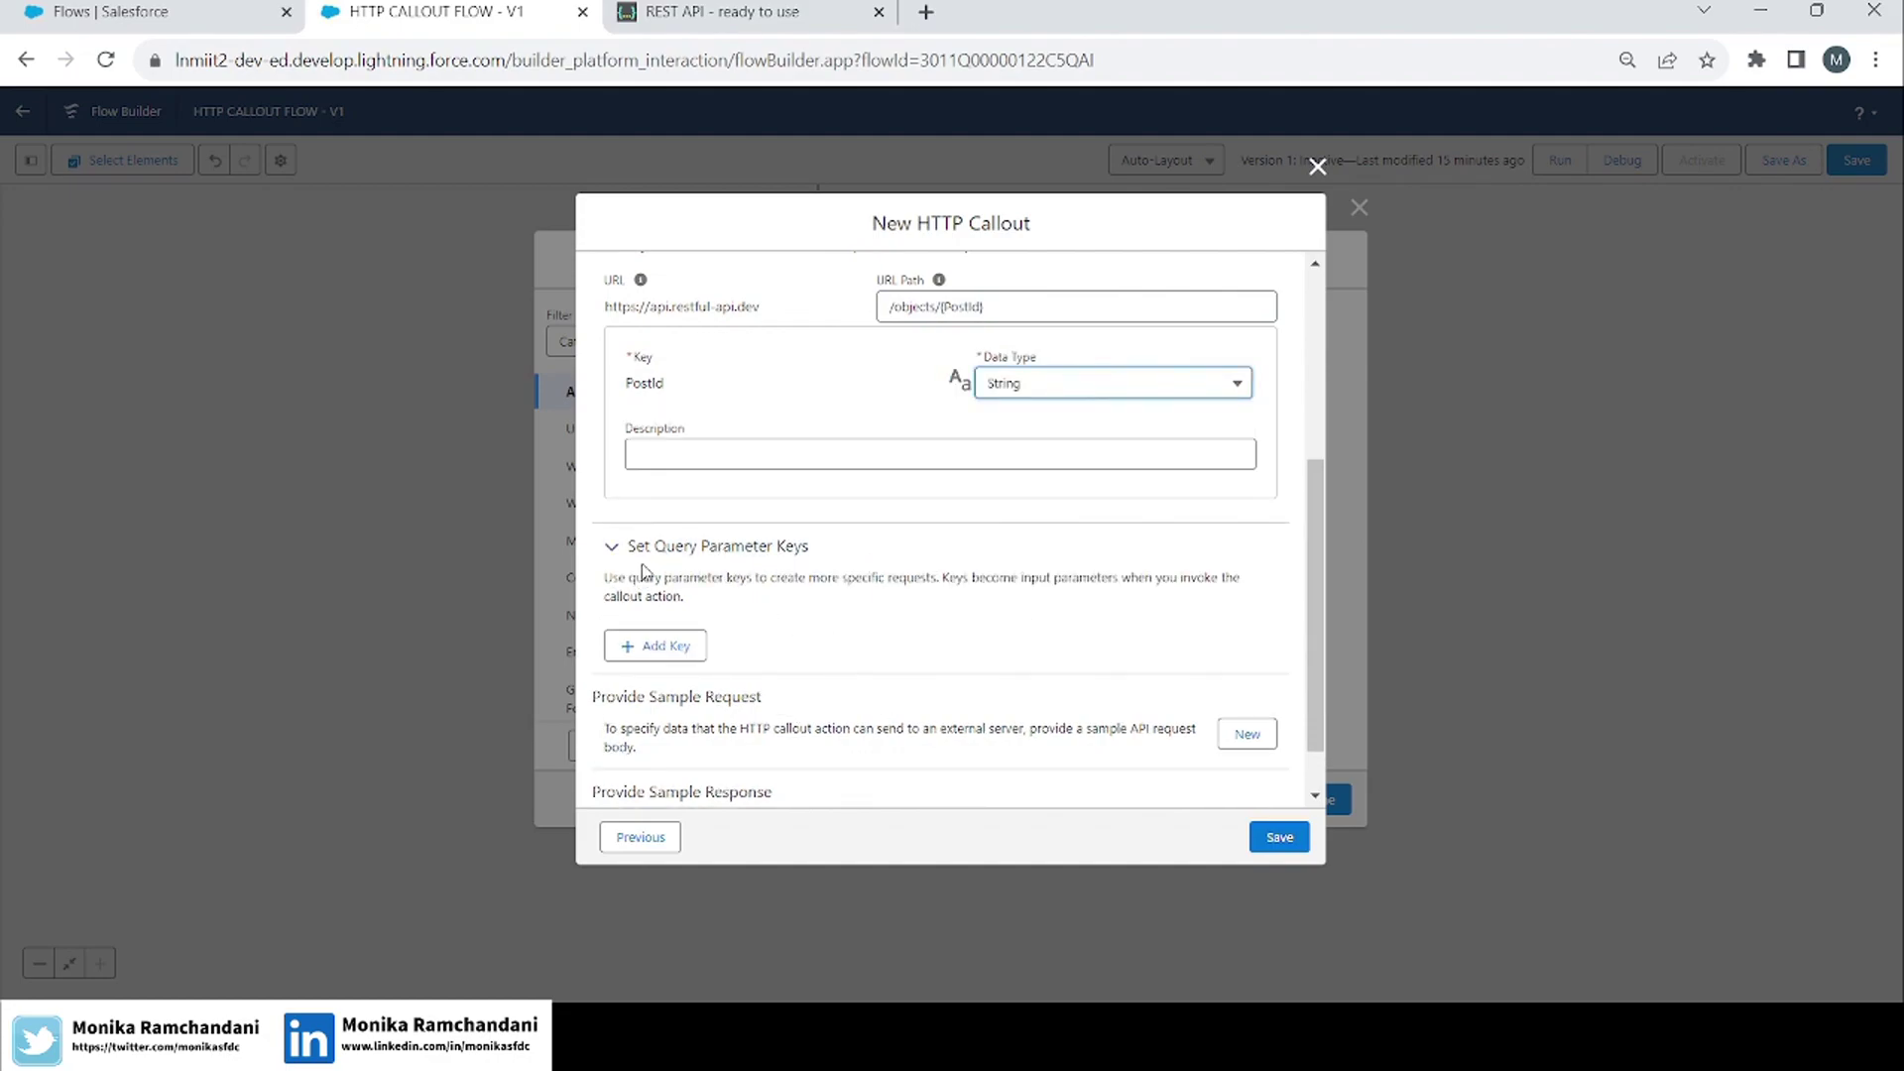
{"action": "scroll", "coordinate": [1309, 657], "scroll_direction": "down", "scroll_amount": 1}
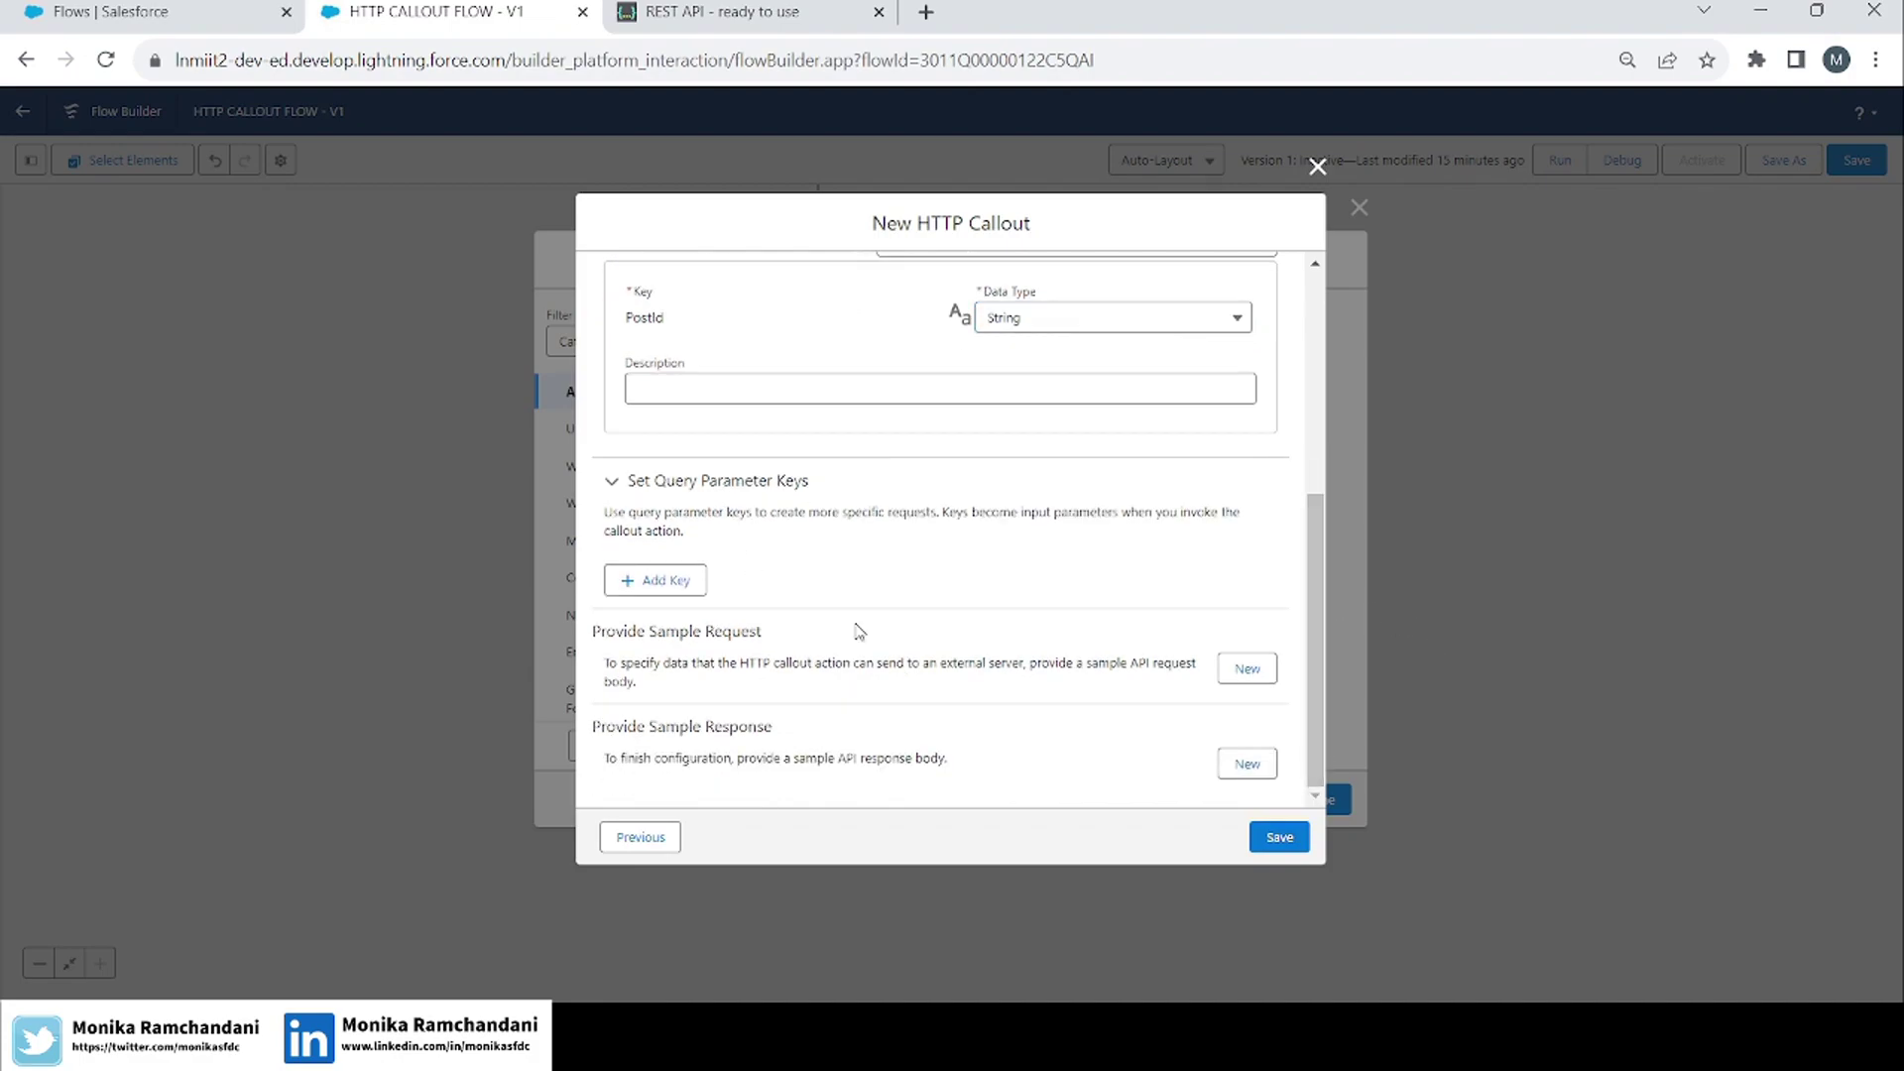
Switch to the restful-api.dev page and copy the JSON request body of the PATCH (Partially Update Object) example.
{"action": "left_click", "coordinate": [783, 12]}
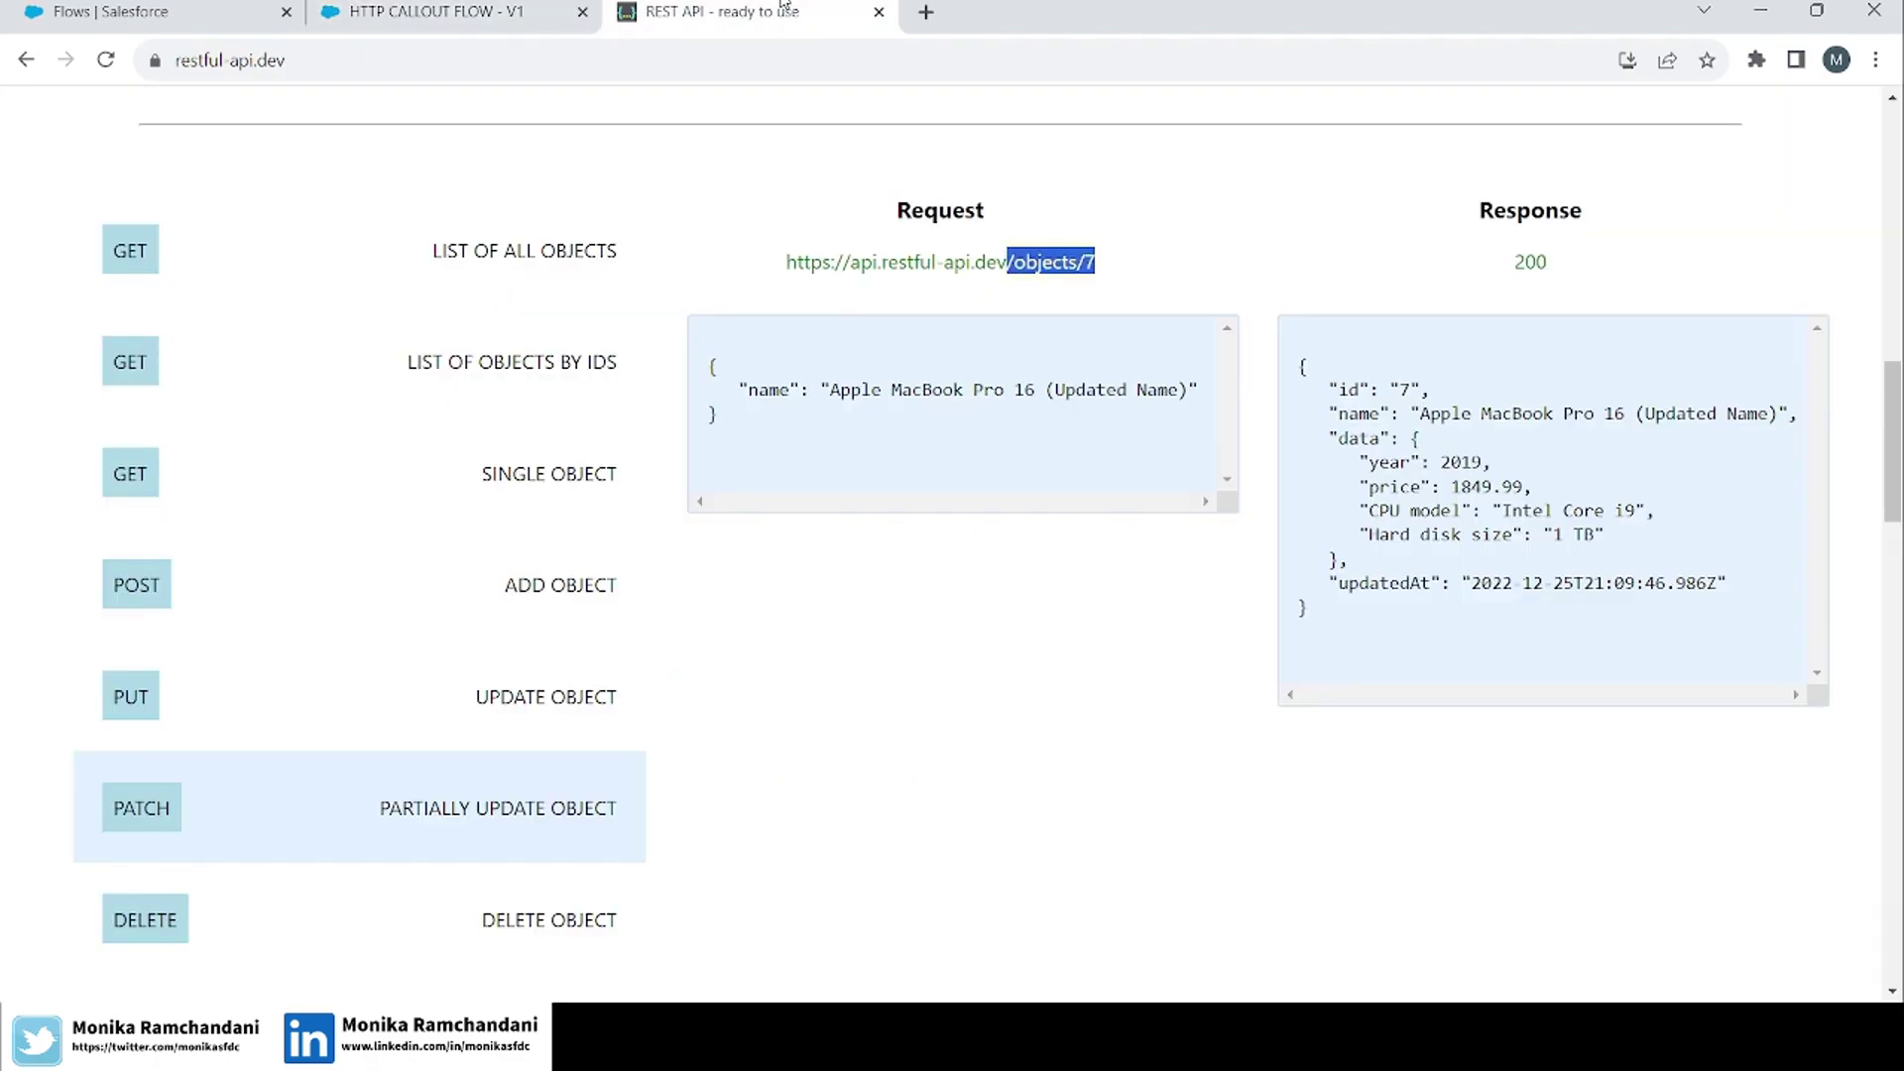
{"action": "left_click_drag", "start_coordinate": [732, 439], "coordinate": [710, 357]}
{"action": "key", "text": "ctrl+c"}
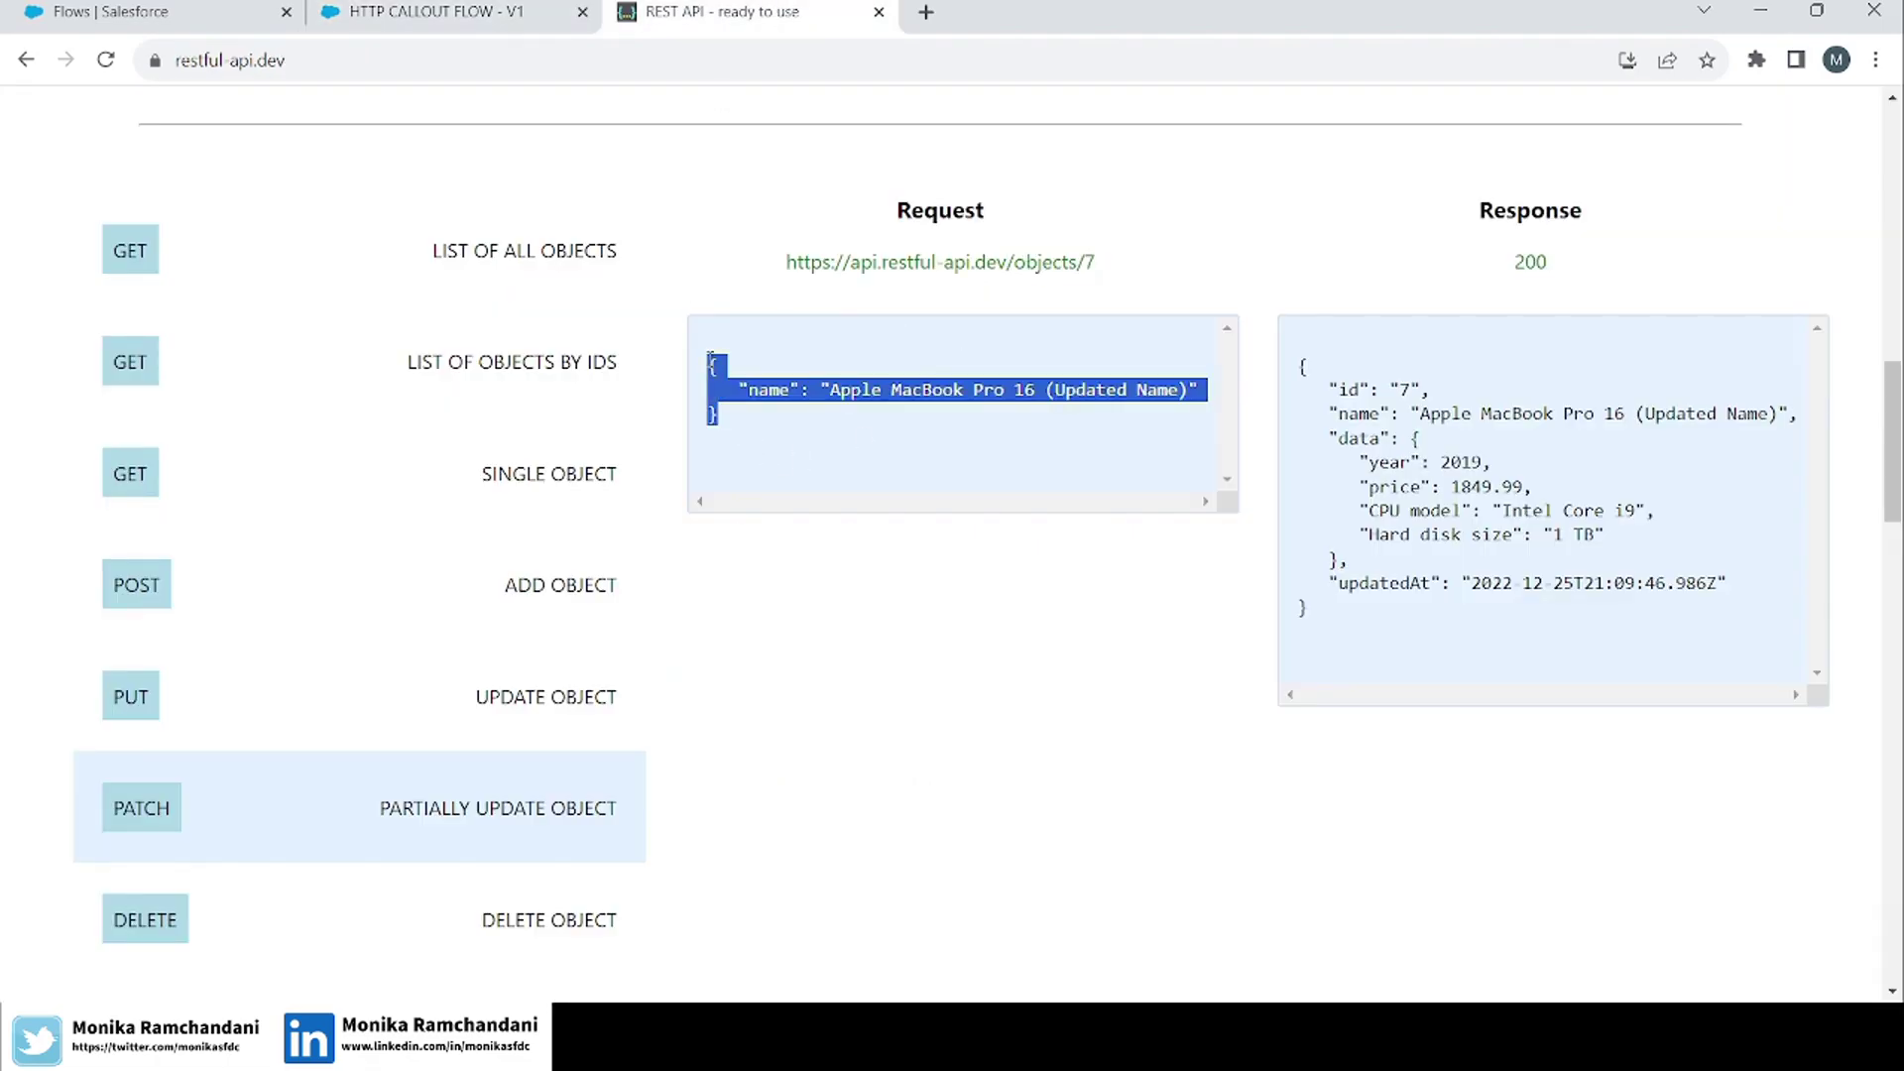
Return to the flow's HTTP callout setup and provide the copied JSON as the sample request, reviewing its data structure.
{"action": "left_click", "coordinate": [476, 12]}
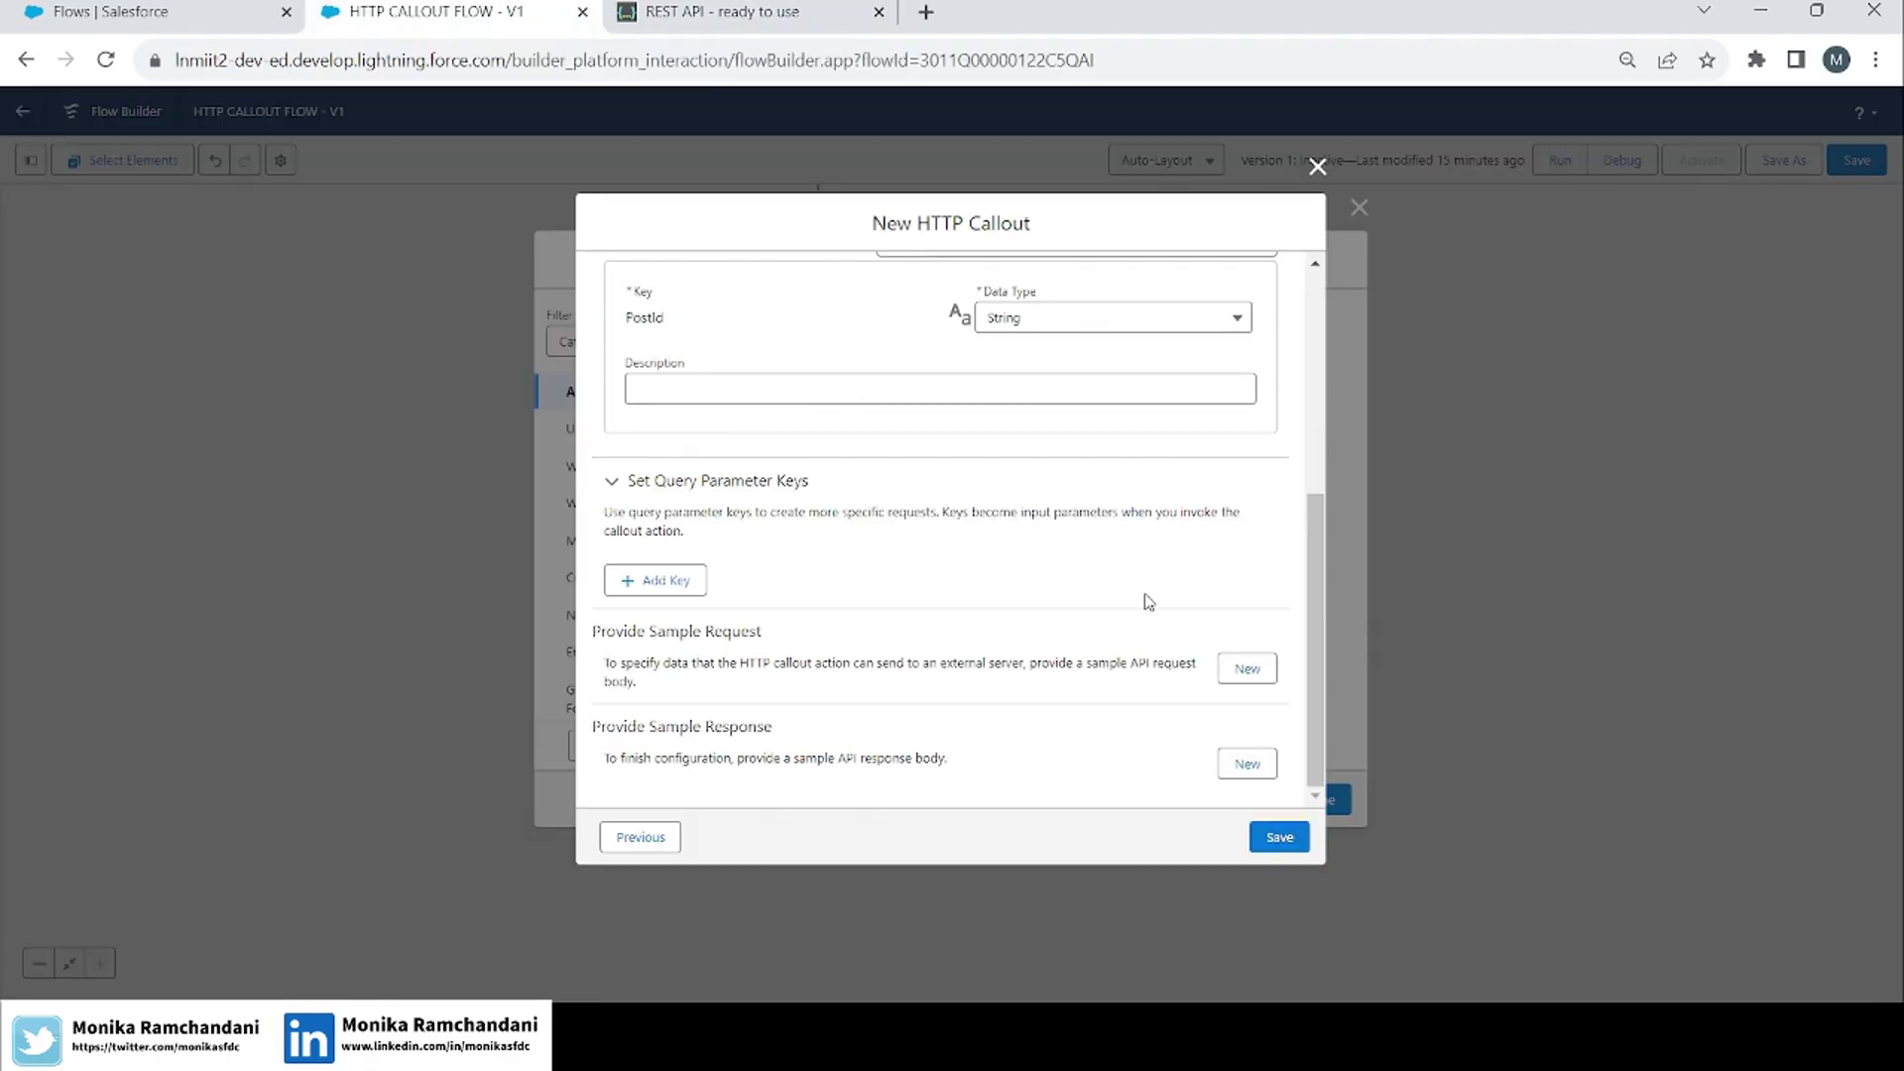
{"action": "left_click", "coordinate": [1260, 667]}
{"action": "key", "text": "ctrl+v"}
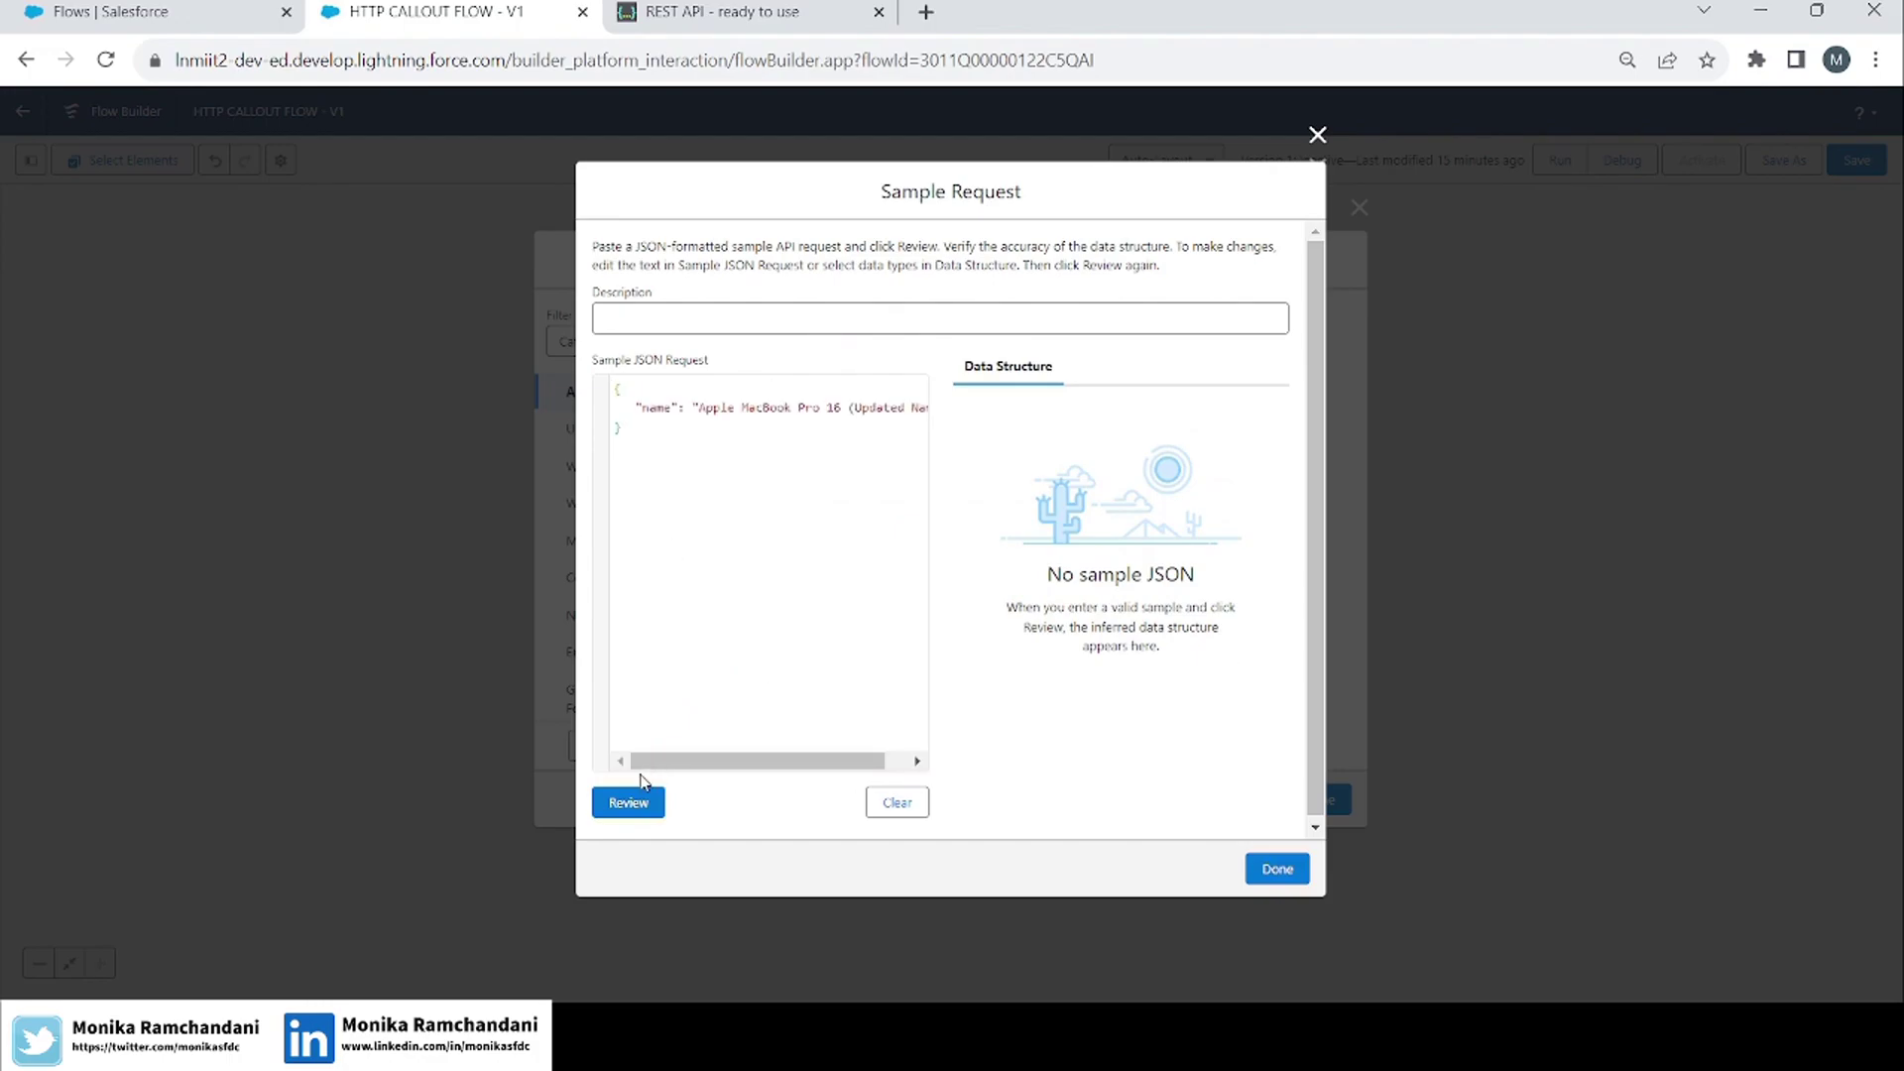
{"action": "left_click", "coordinate": [631, 802]}
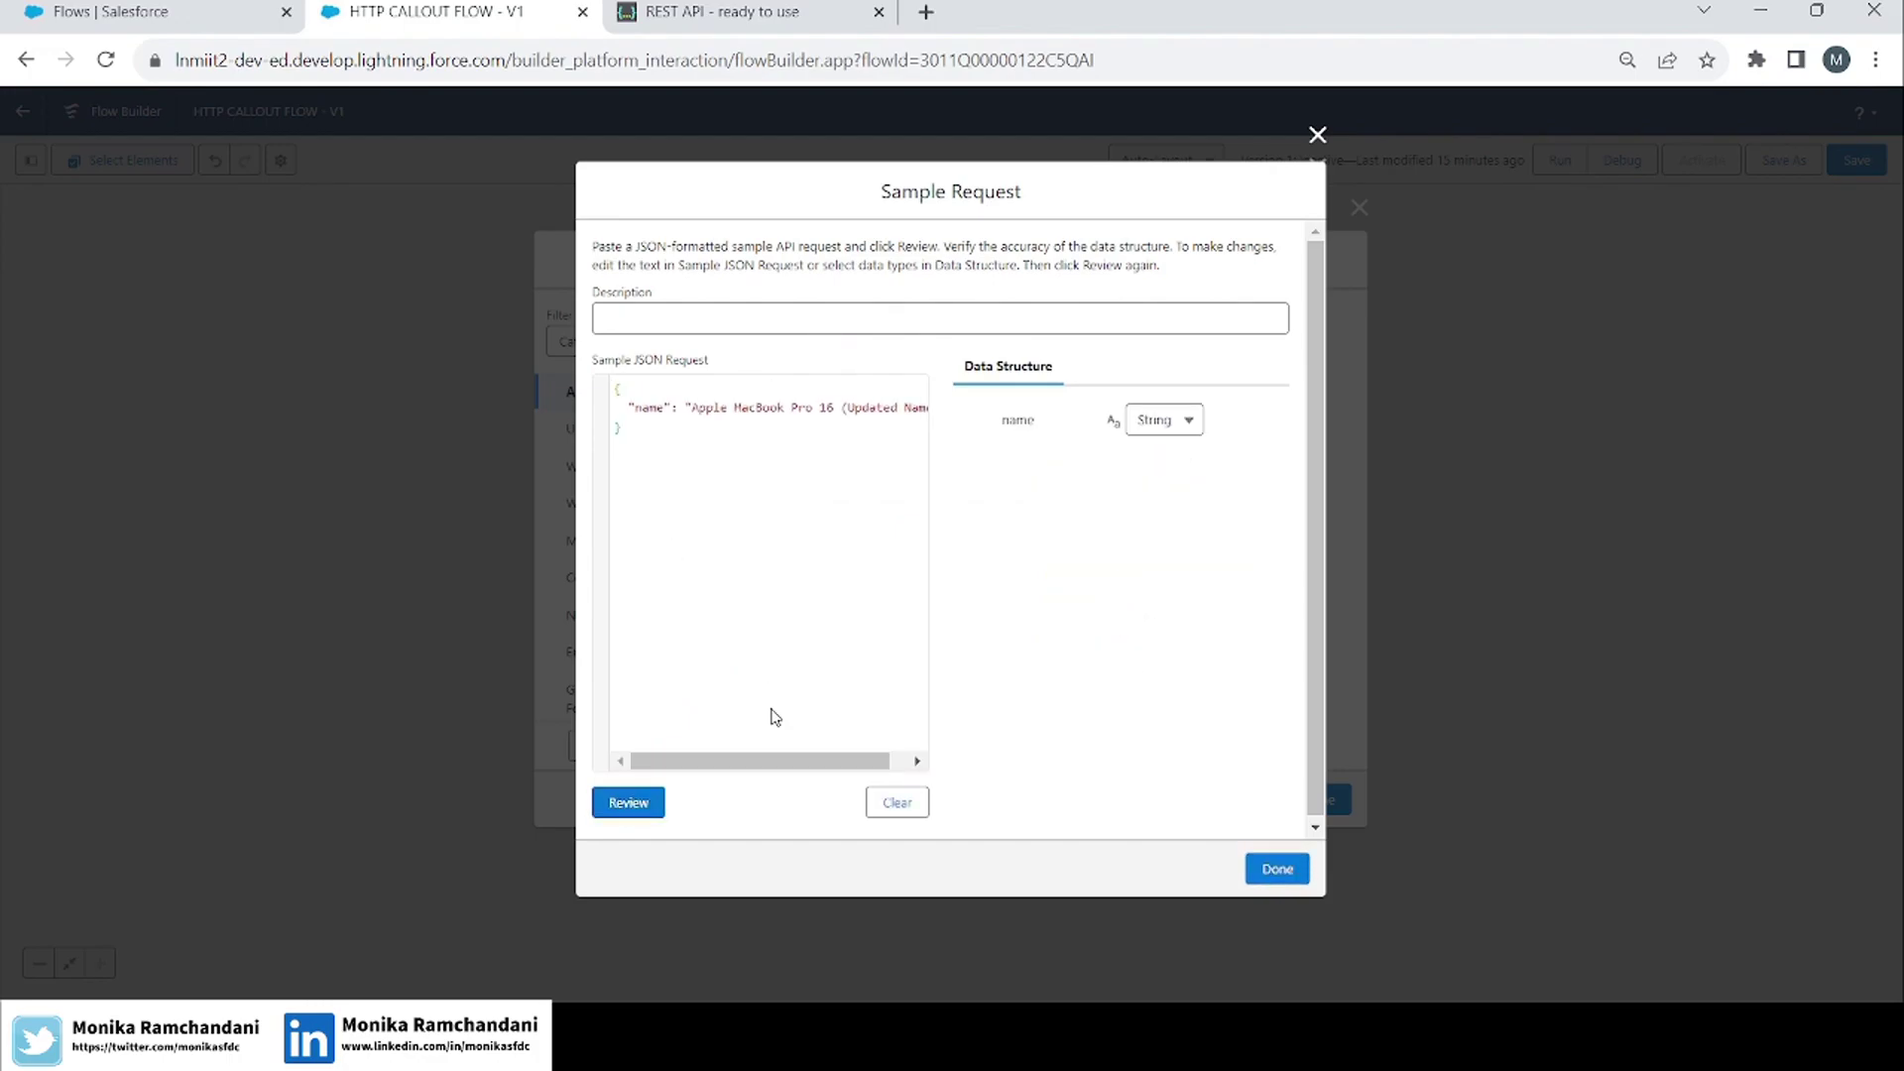
{"action": "left_click", "coordinate": [1275, 871]}
Provide the PATCH response JSON from restful-api.dev as the sample response, review its data structure, and try to save the callout.
{"action": "left_click", "coordinate": [647, 8]}
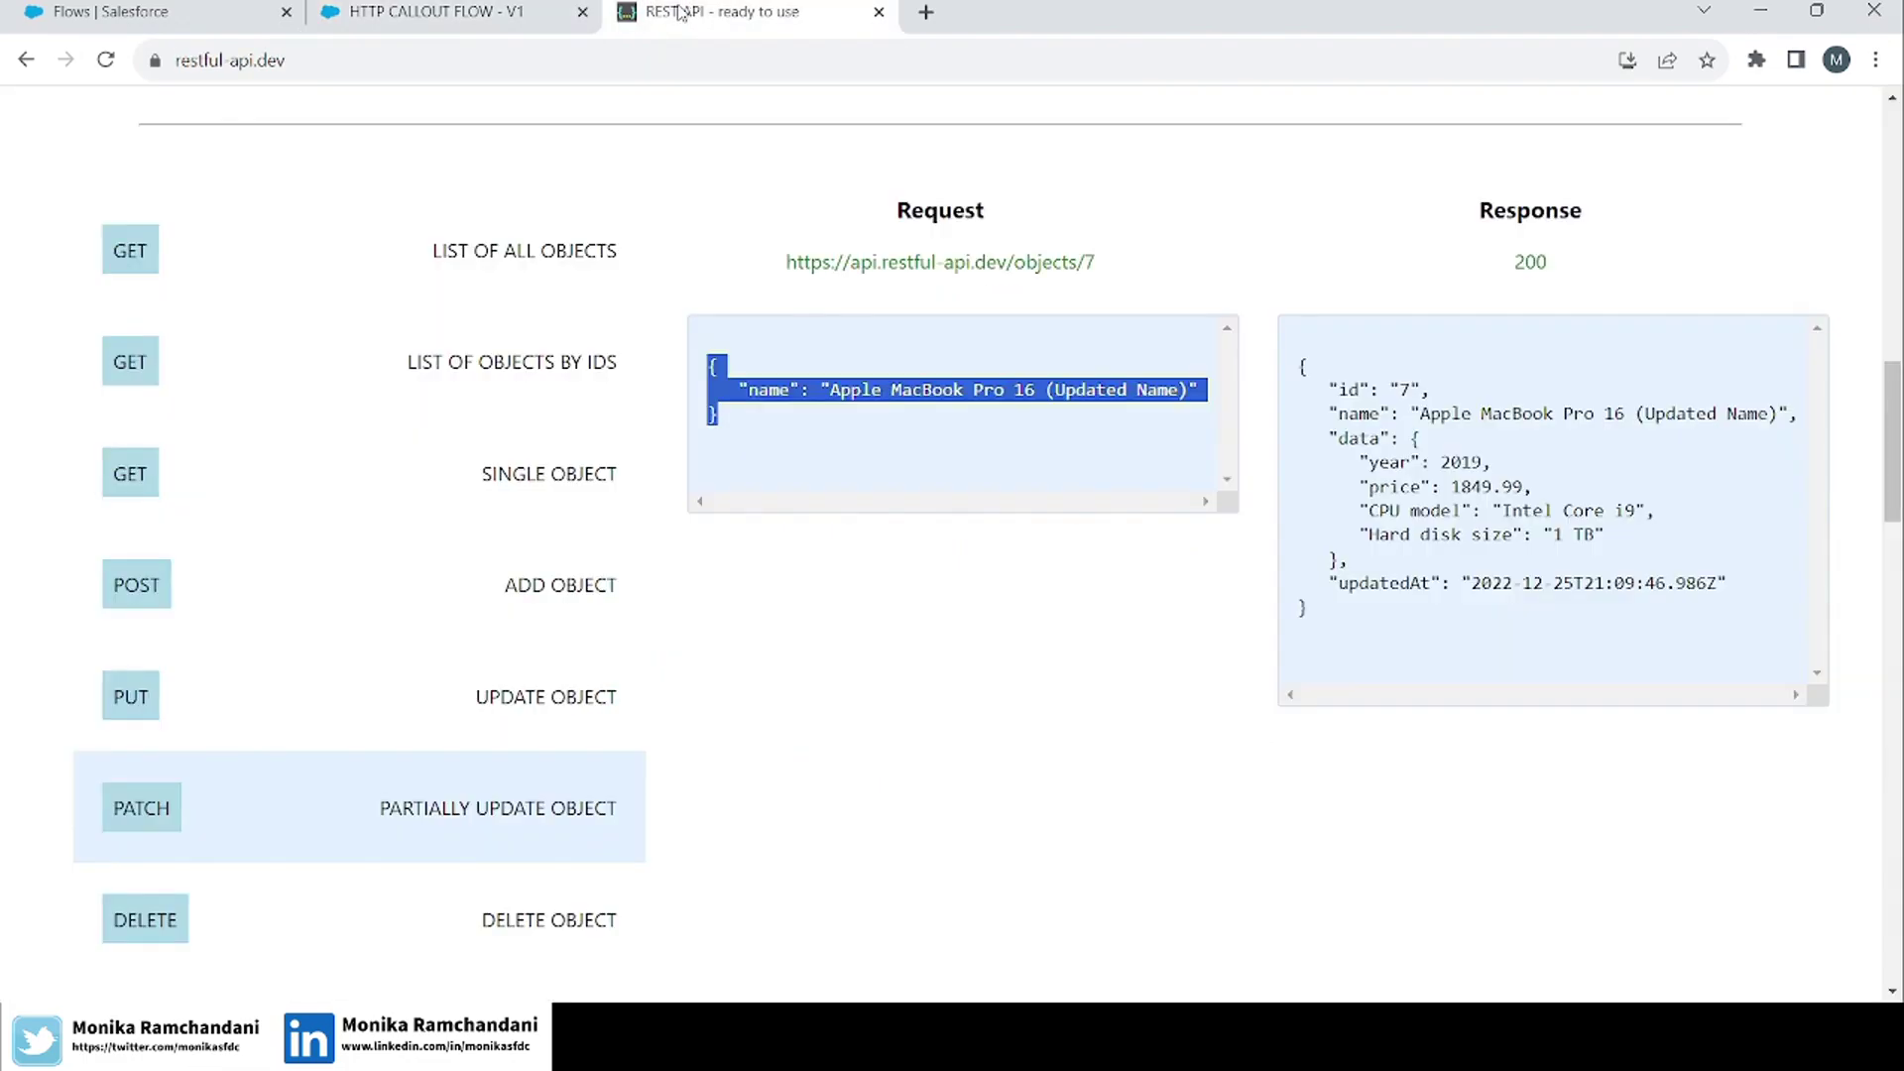
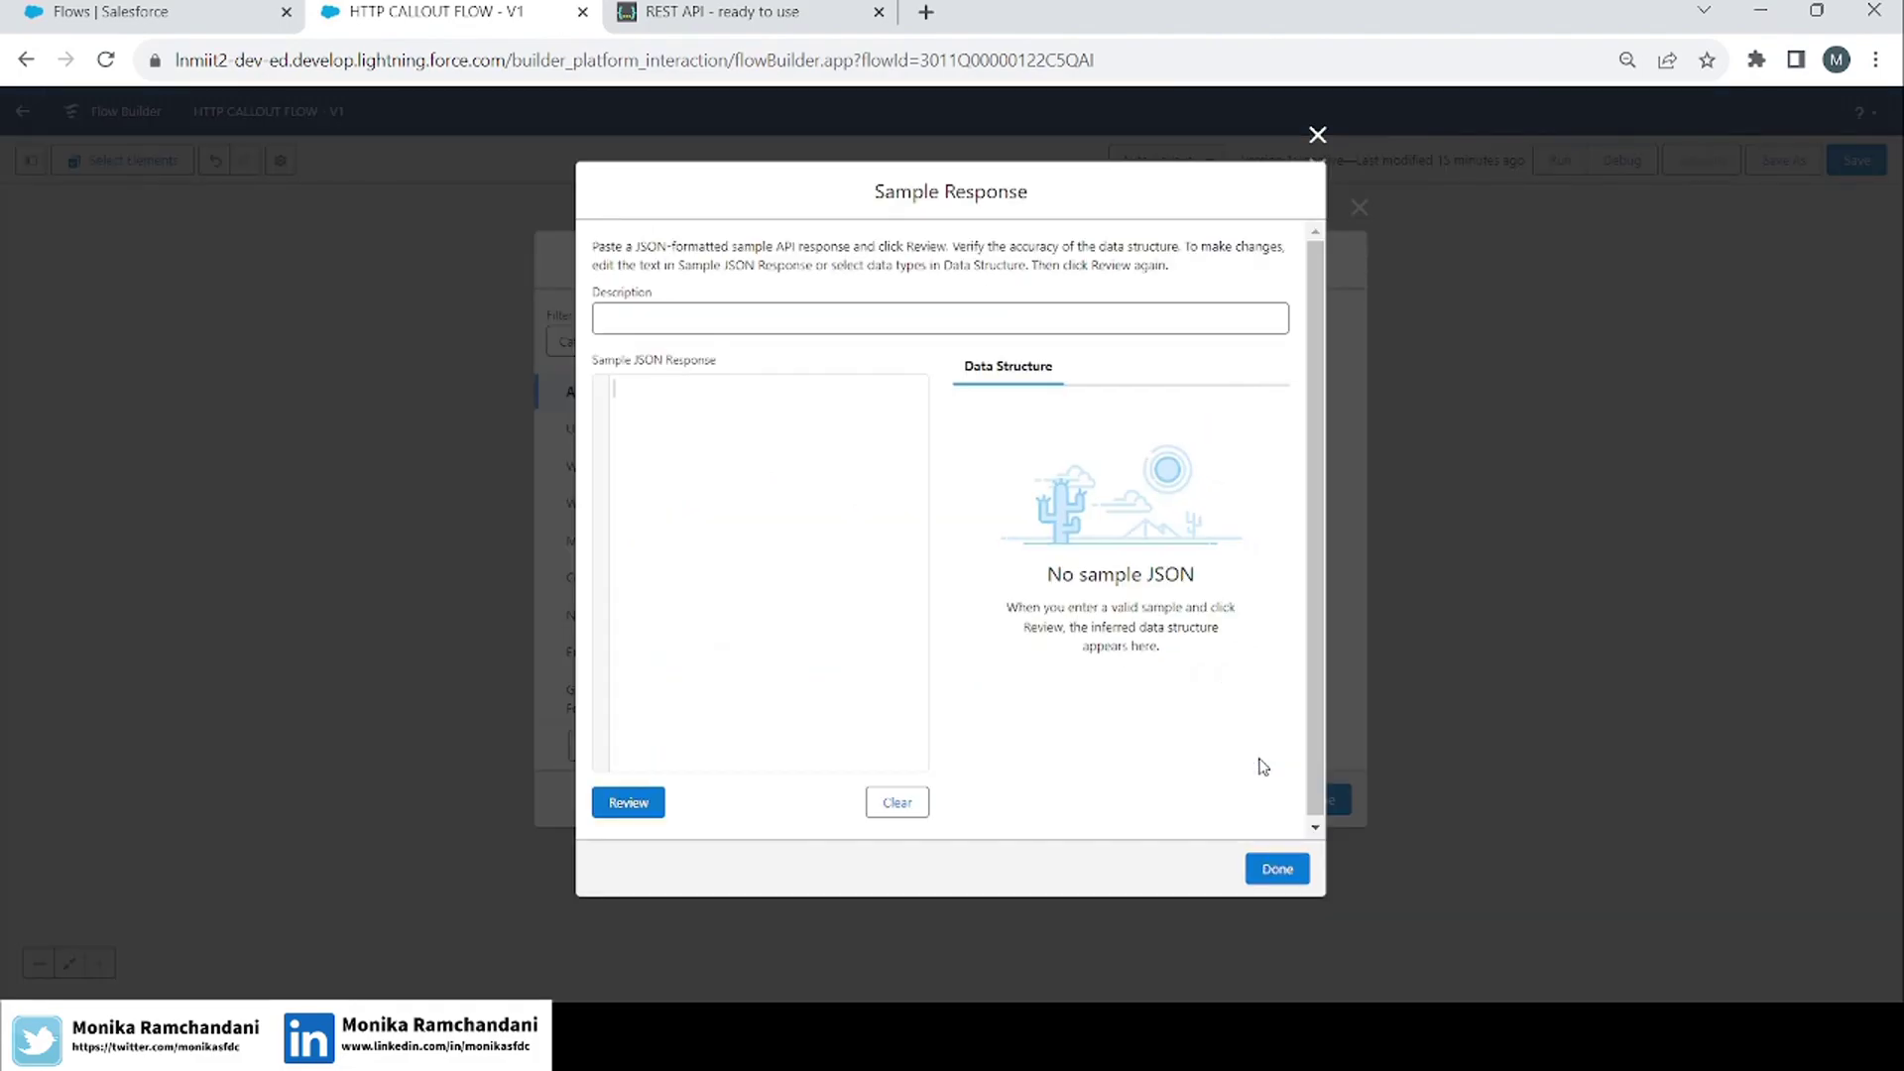
{"action": "left_click", "coordinate": [714, 553]}
{"action": "type", "text": "{   \"id\": \"7\",   \"name\": \"Apple MacBook Pro 16 (Updated Name)\",   \"data\": {     \"year\": 2019,     \"price\": 1849.99,     \"CPU model\": \"Intel Core i9\",     \"Hard disk size\": \"1 TB\"   },   \"updatedAt\": \"2022-12-25T21:09:46.986Z\" }"}
{"action": "left_click", "coordinate": [627, 801]}
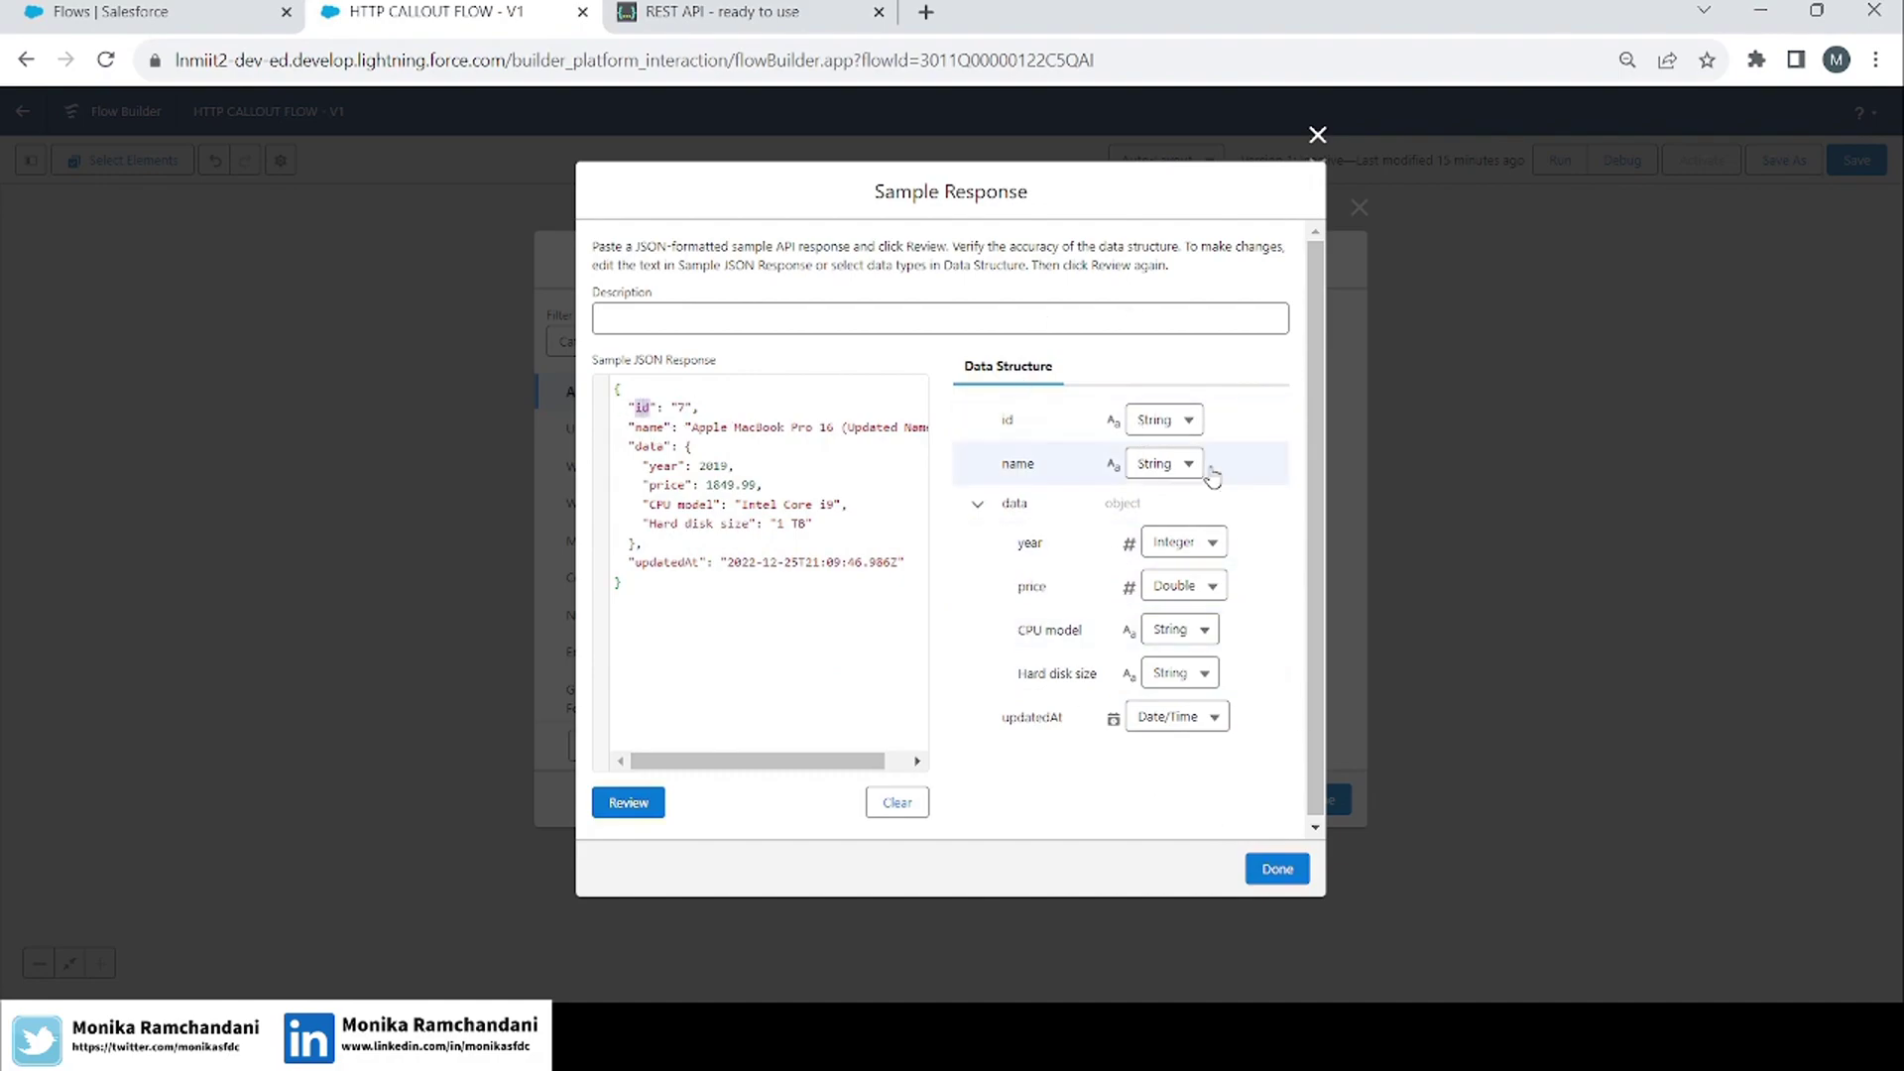
{"action": "left_click", "coordinate": [1278, 869]}
{"action": "left_click", "coordinate": [1280, 841]}
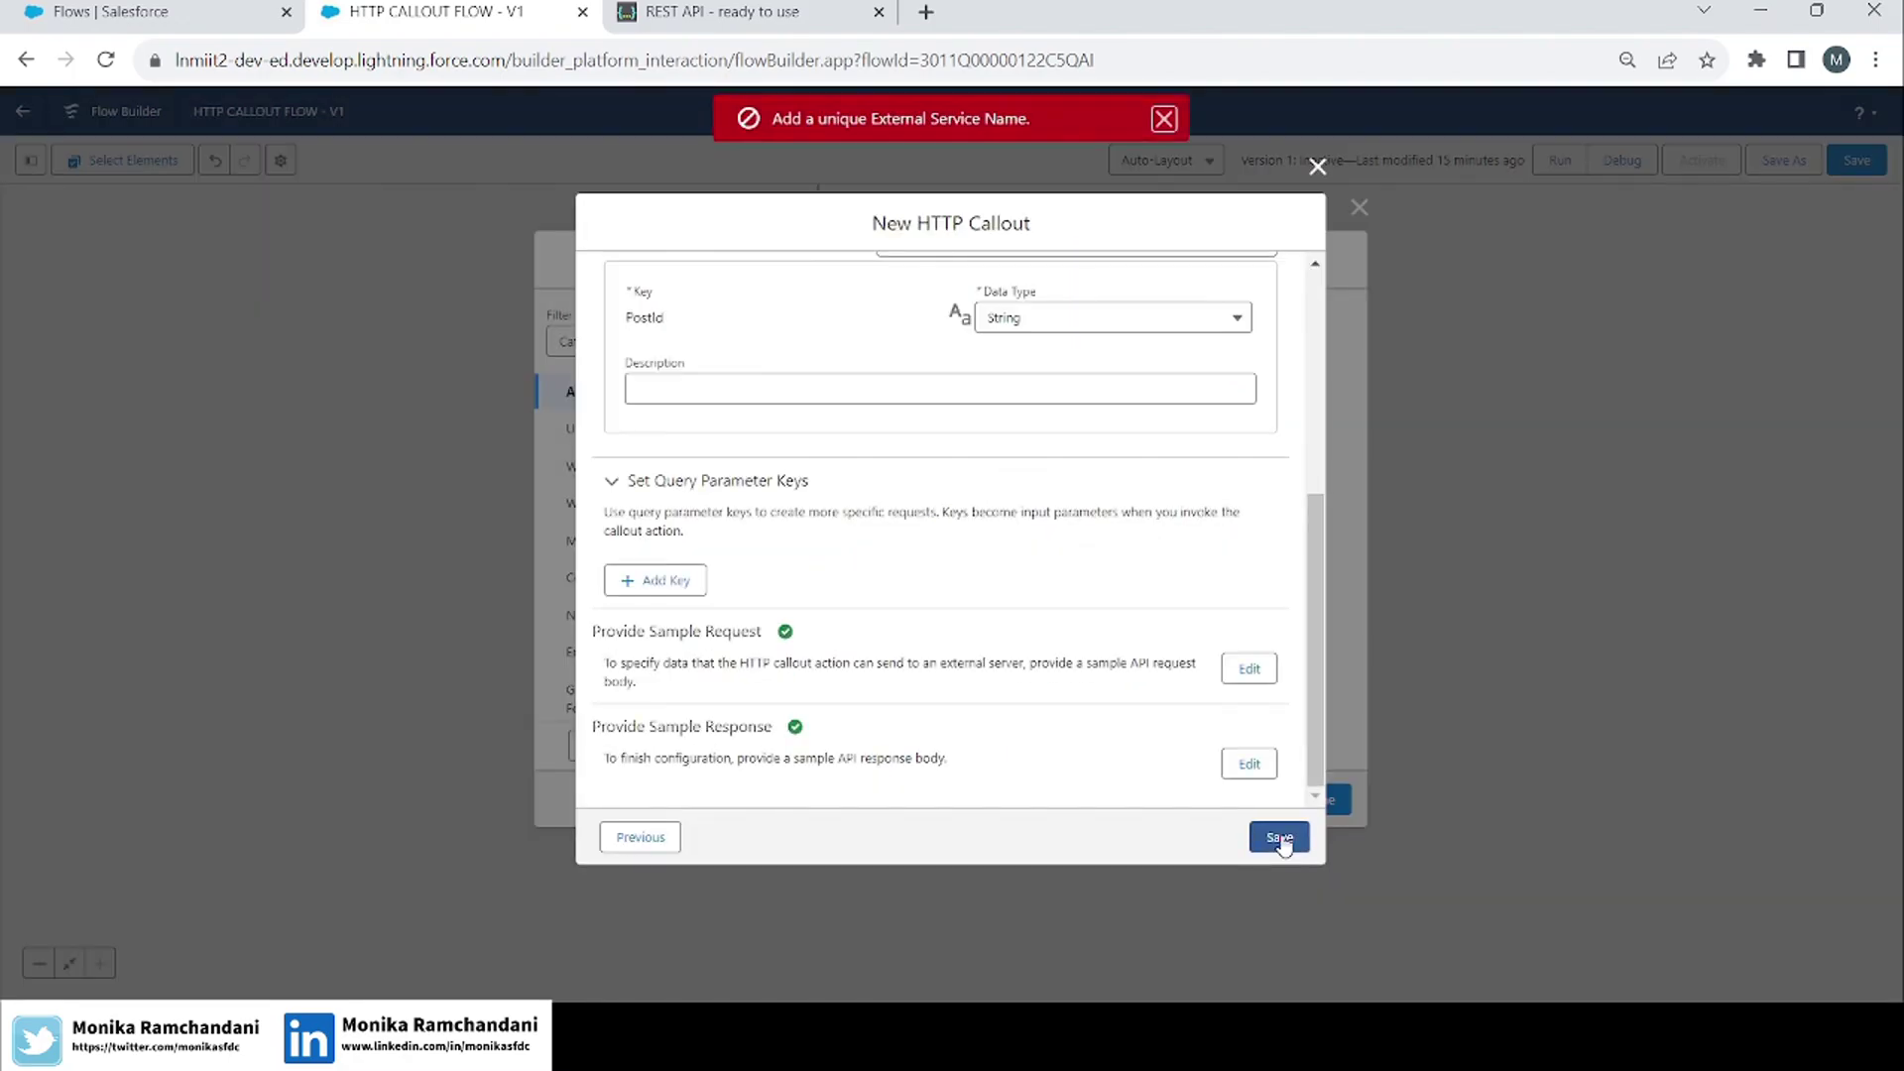
Go back to the external service details, rename the service as PatchService, and save the HTTP callout.
{"action": "left_click", "coordinate": [638, 839]}
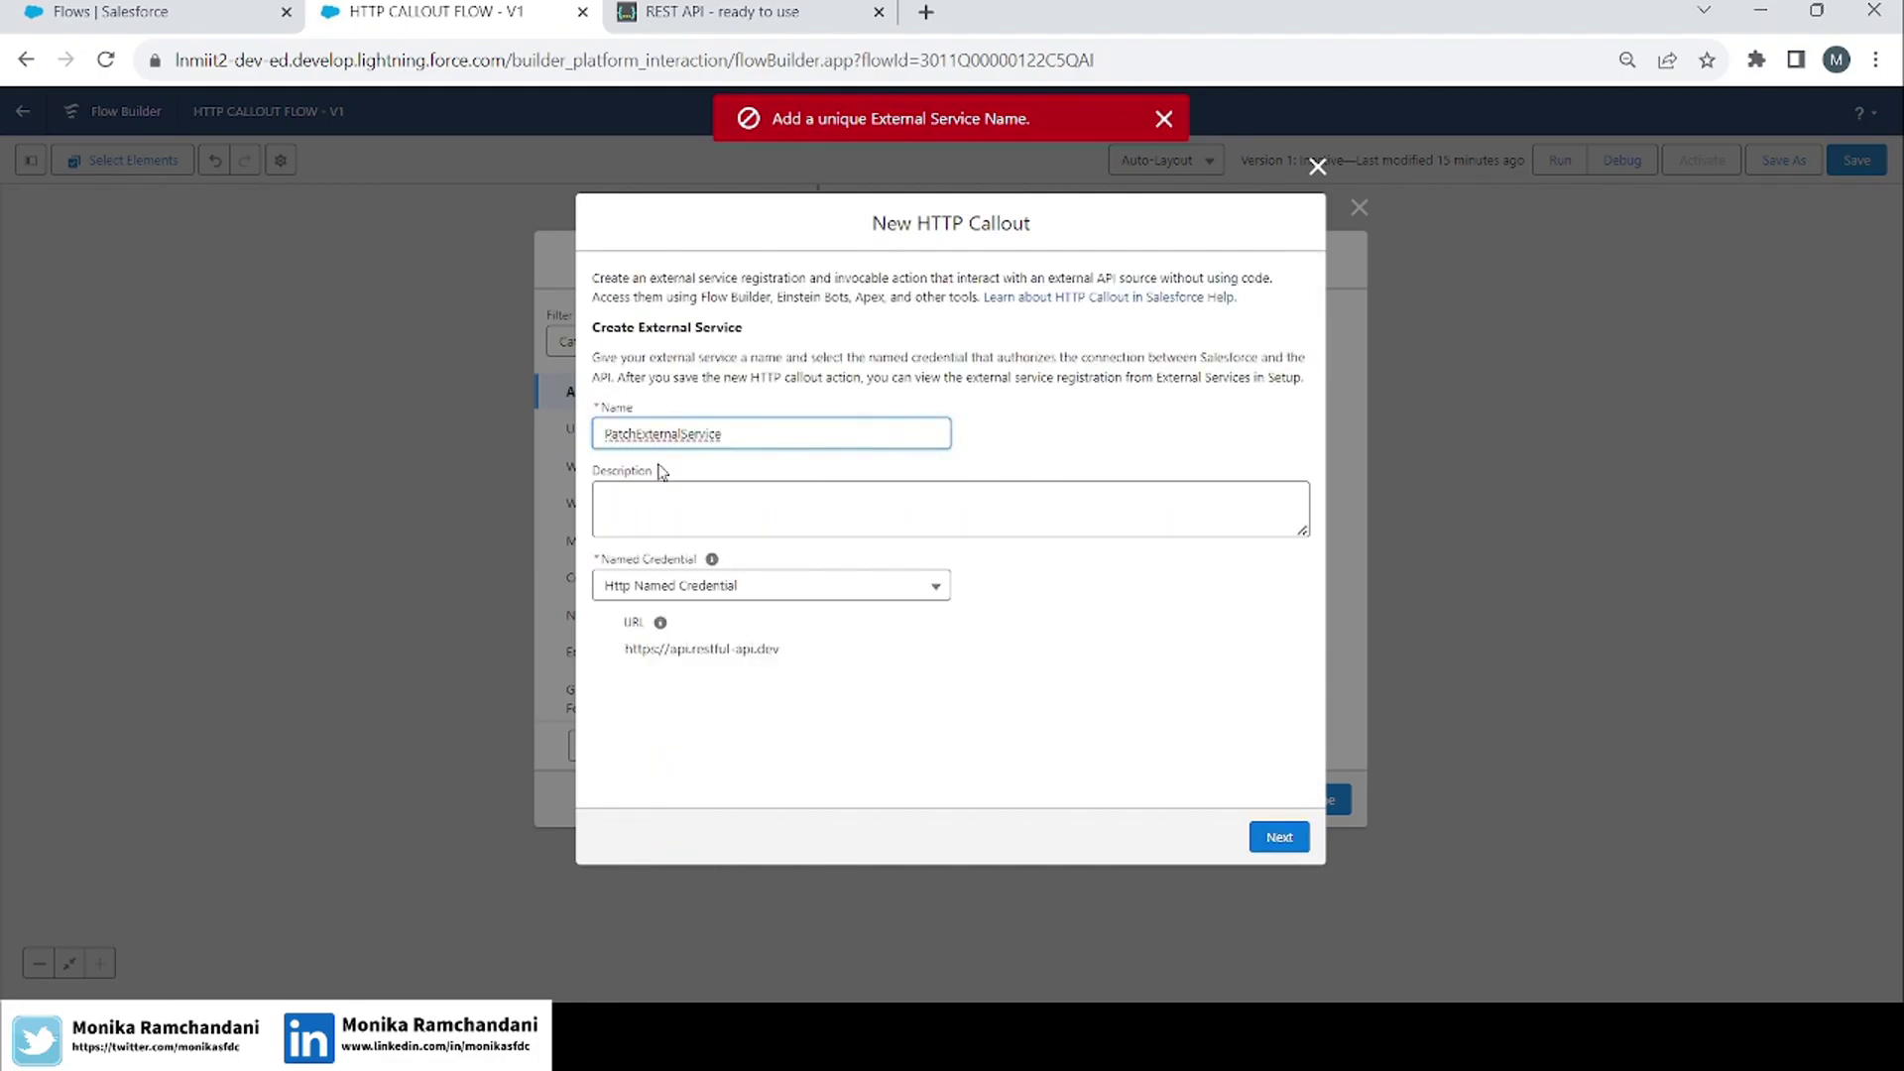
{"action": "left_click_drag", "start_coordinate": [682, 435], "coordinate": [636, 434]}
{"action": "key", "text": "BackSpace"}
{"action": "left_click", "coordinate": [1273, 836]}
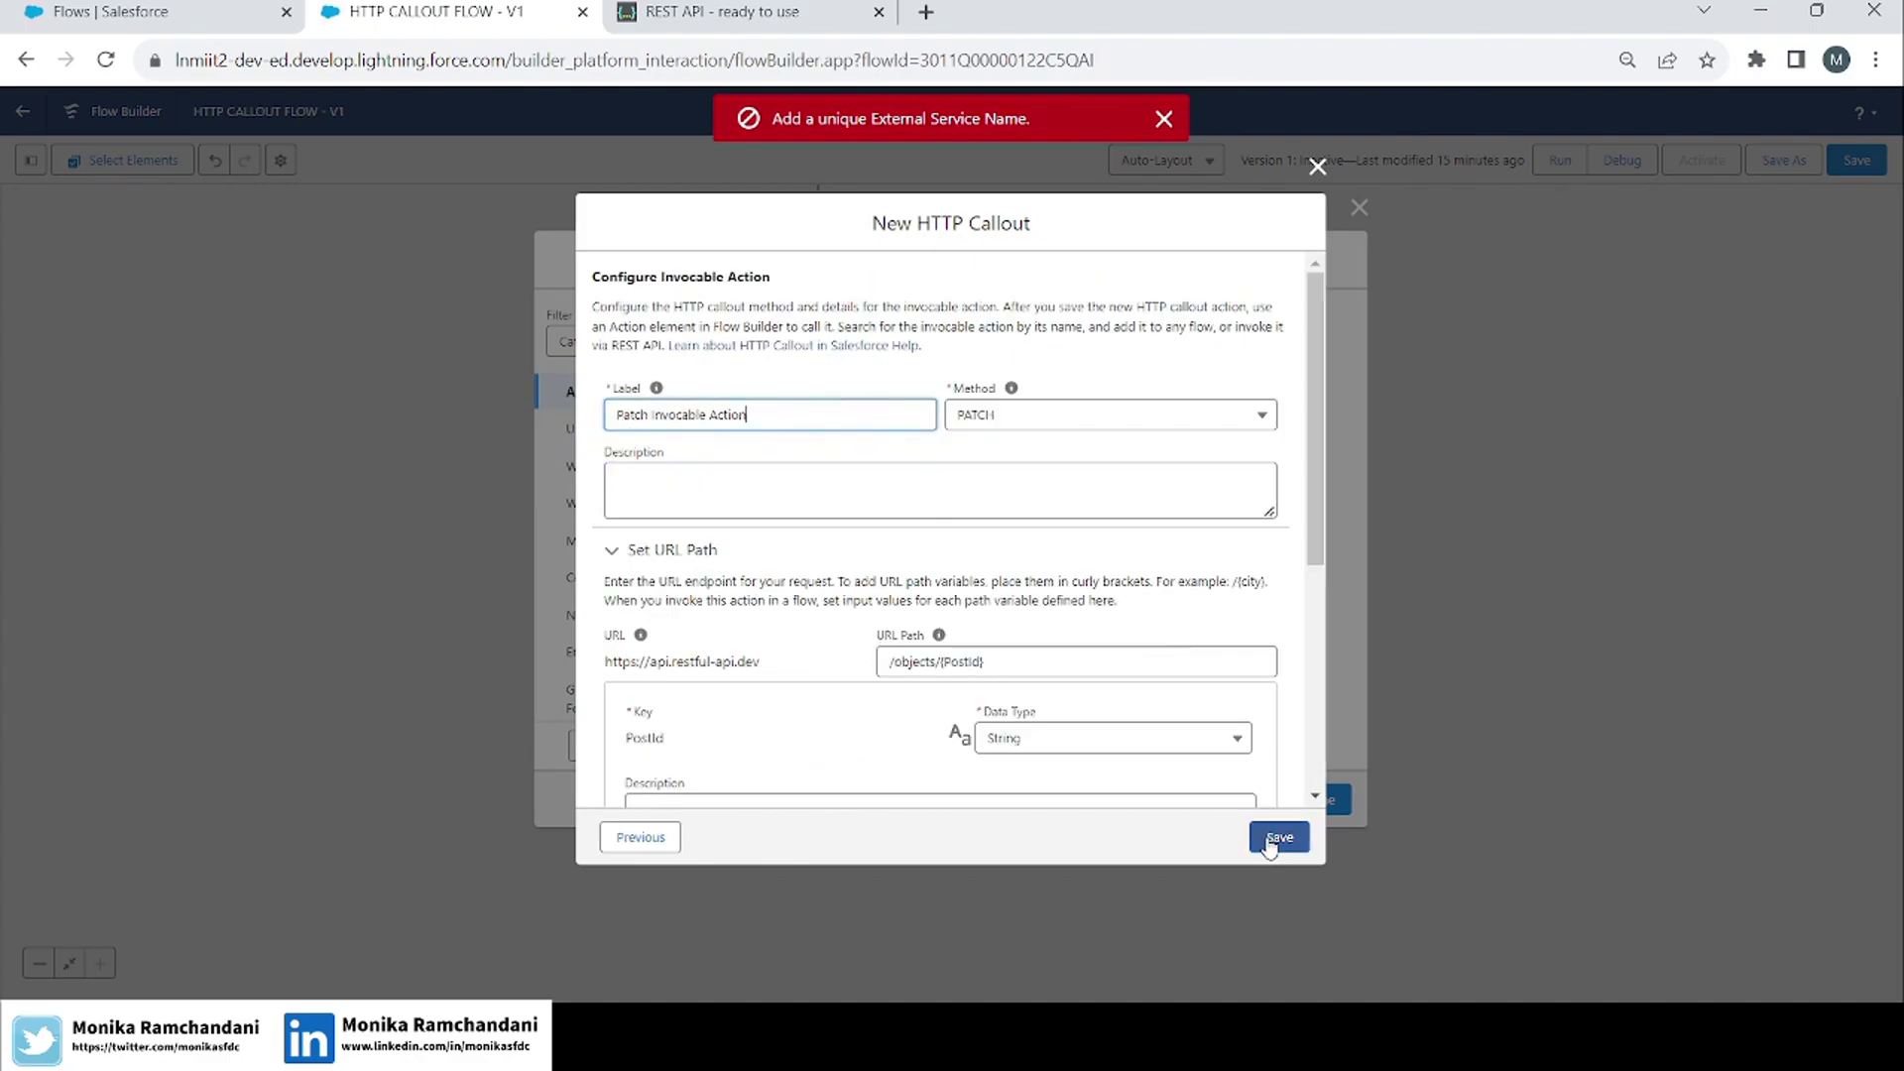
{"action": "scroll", "coordinate": [1302, 793], "scroll_direction": "down", "scroll_amount": 5}
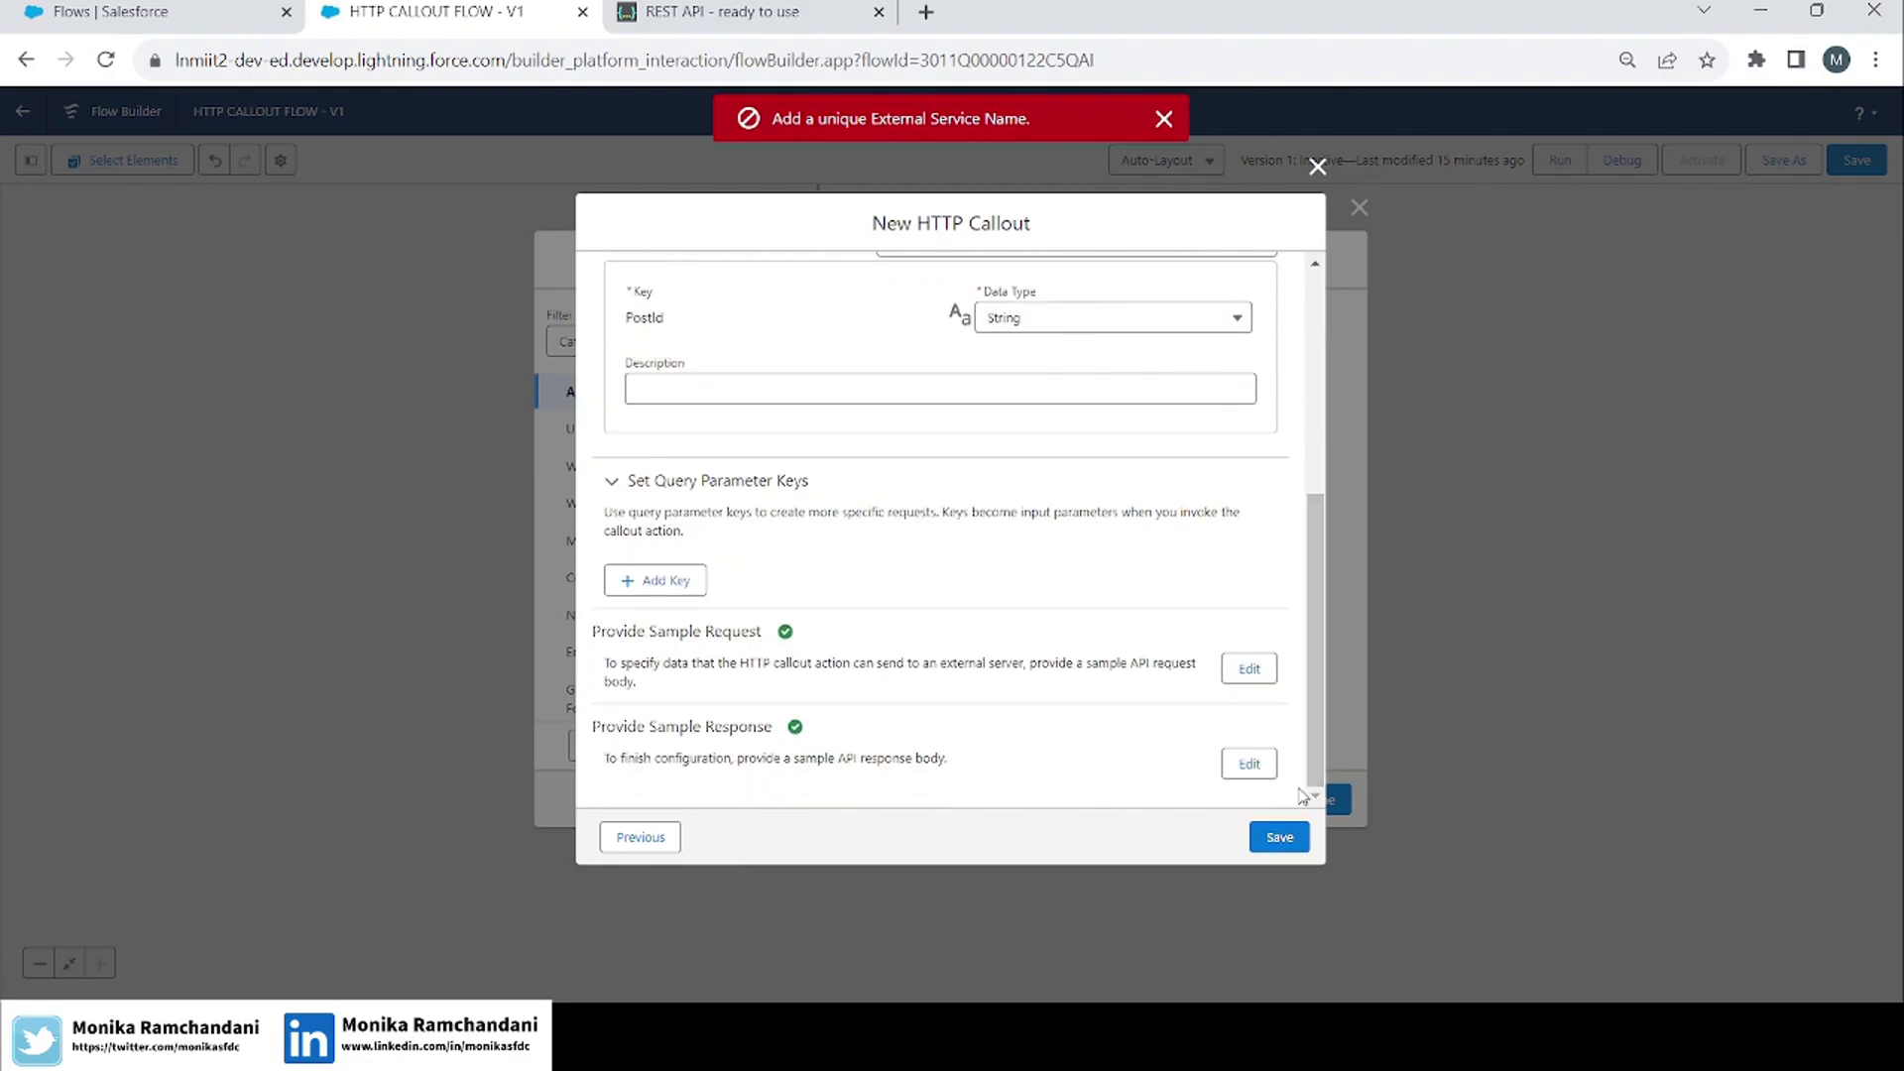
{"action": "left_click", "coordinate": [1274, 843]}
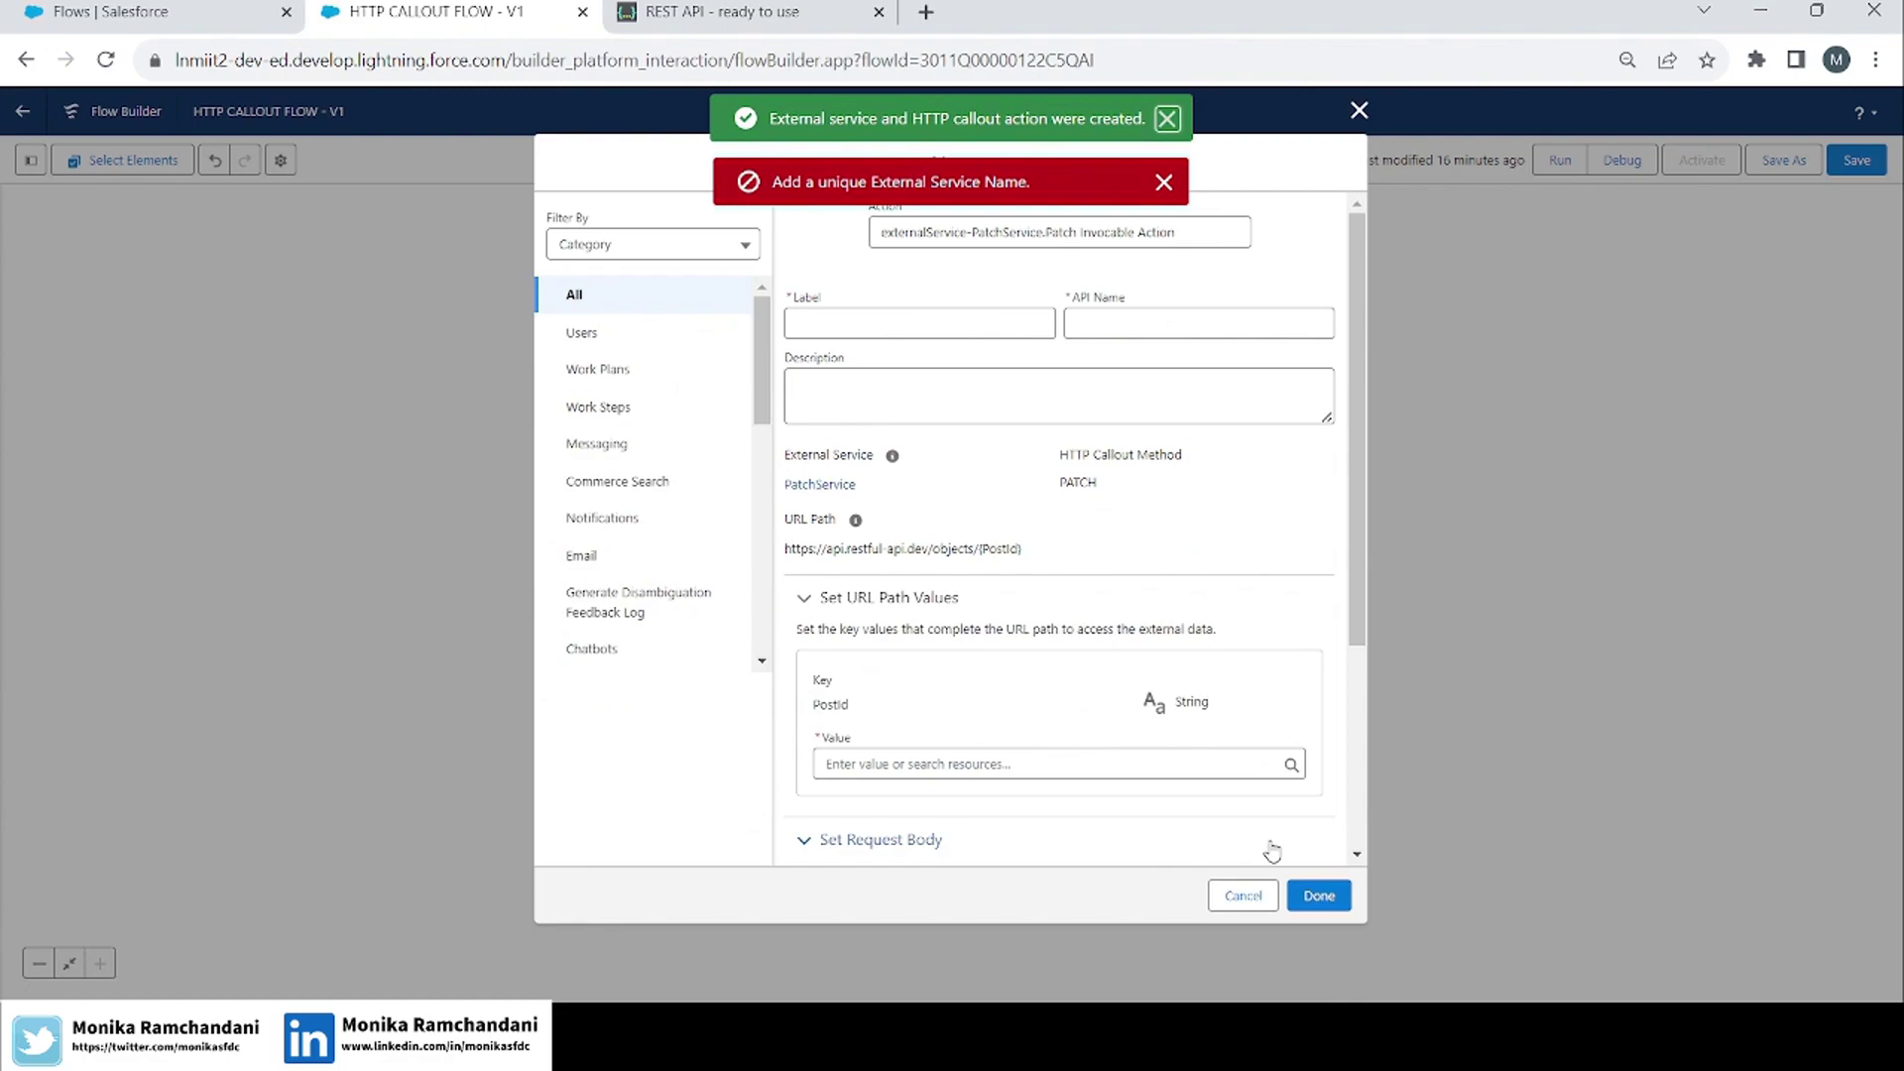
Label the new action "Patch Action Element" with the API name Patch_Action_Element.
{"action": "left_click", "coordinate": [907, 329]}
{"action": "type", "text": "Pat"}
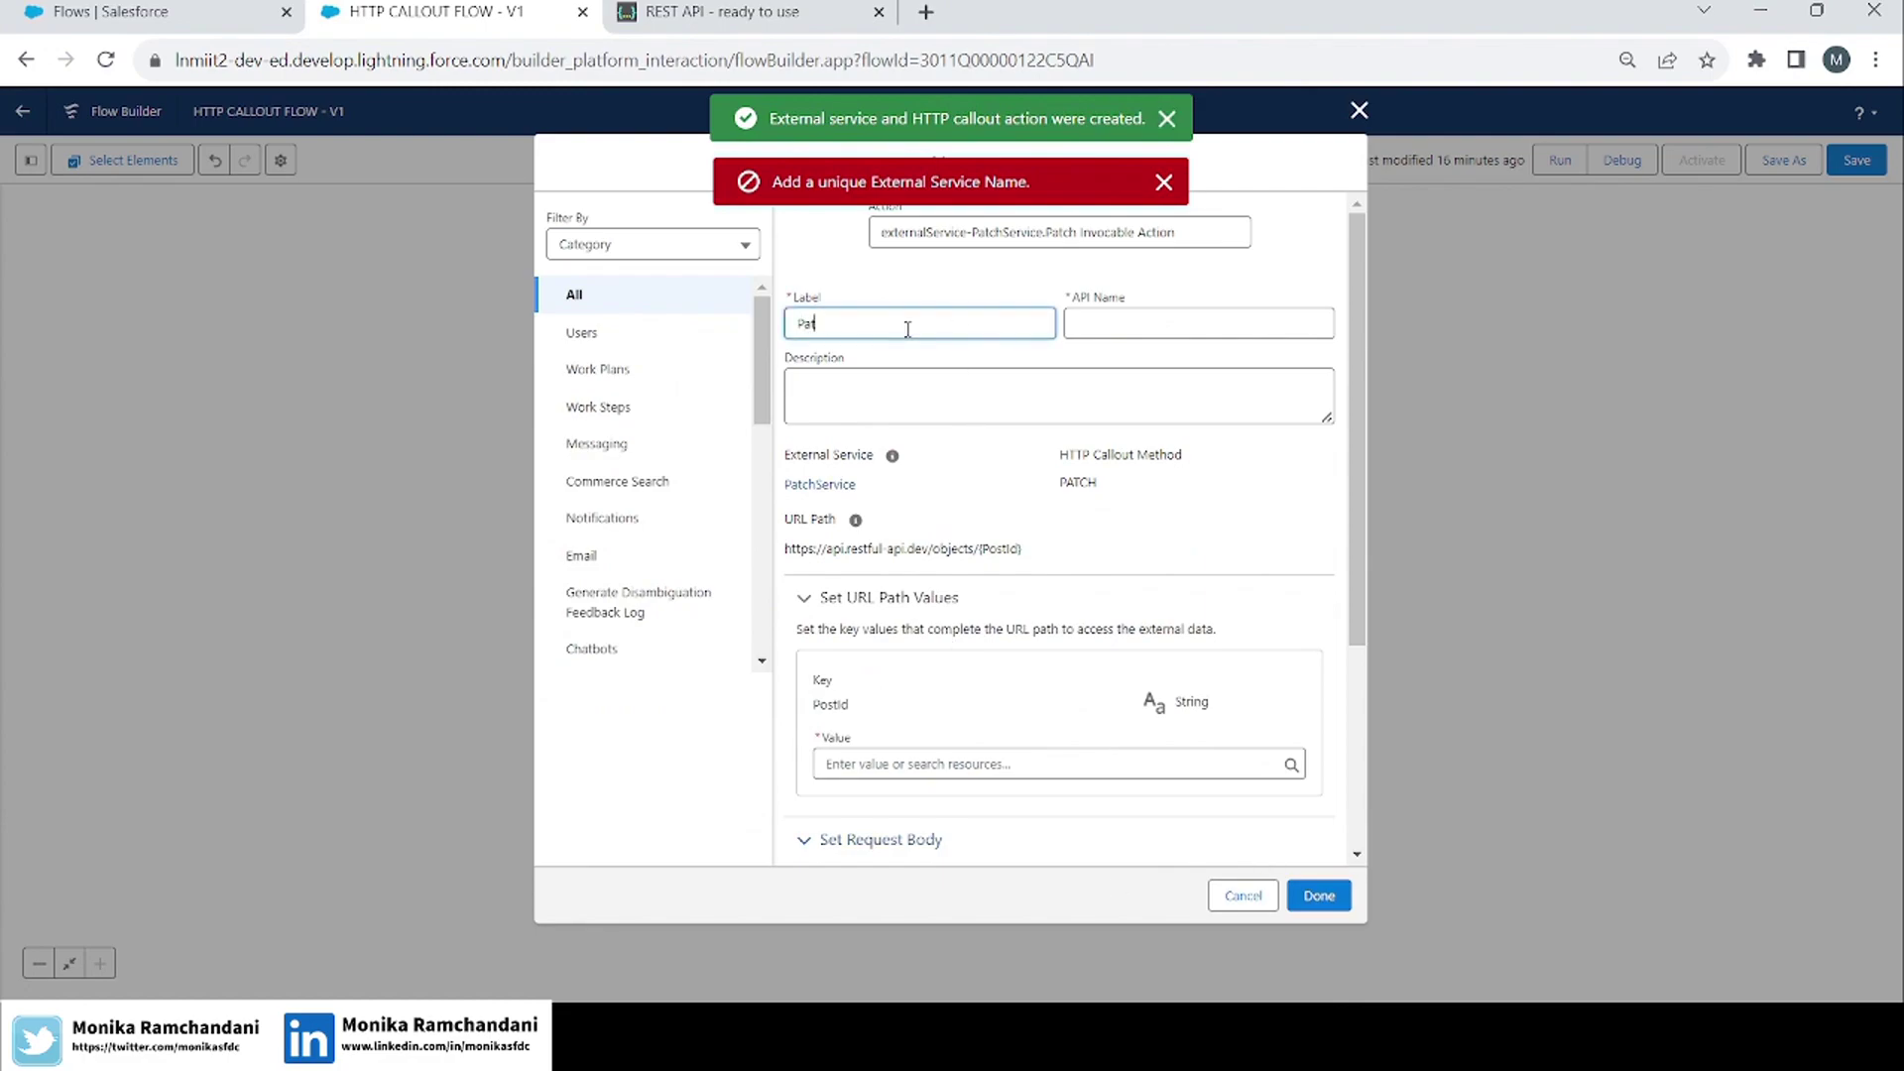
{"action": "type", "text": "ch (ction Element"}
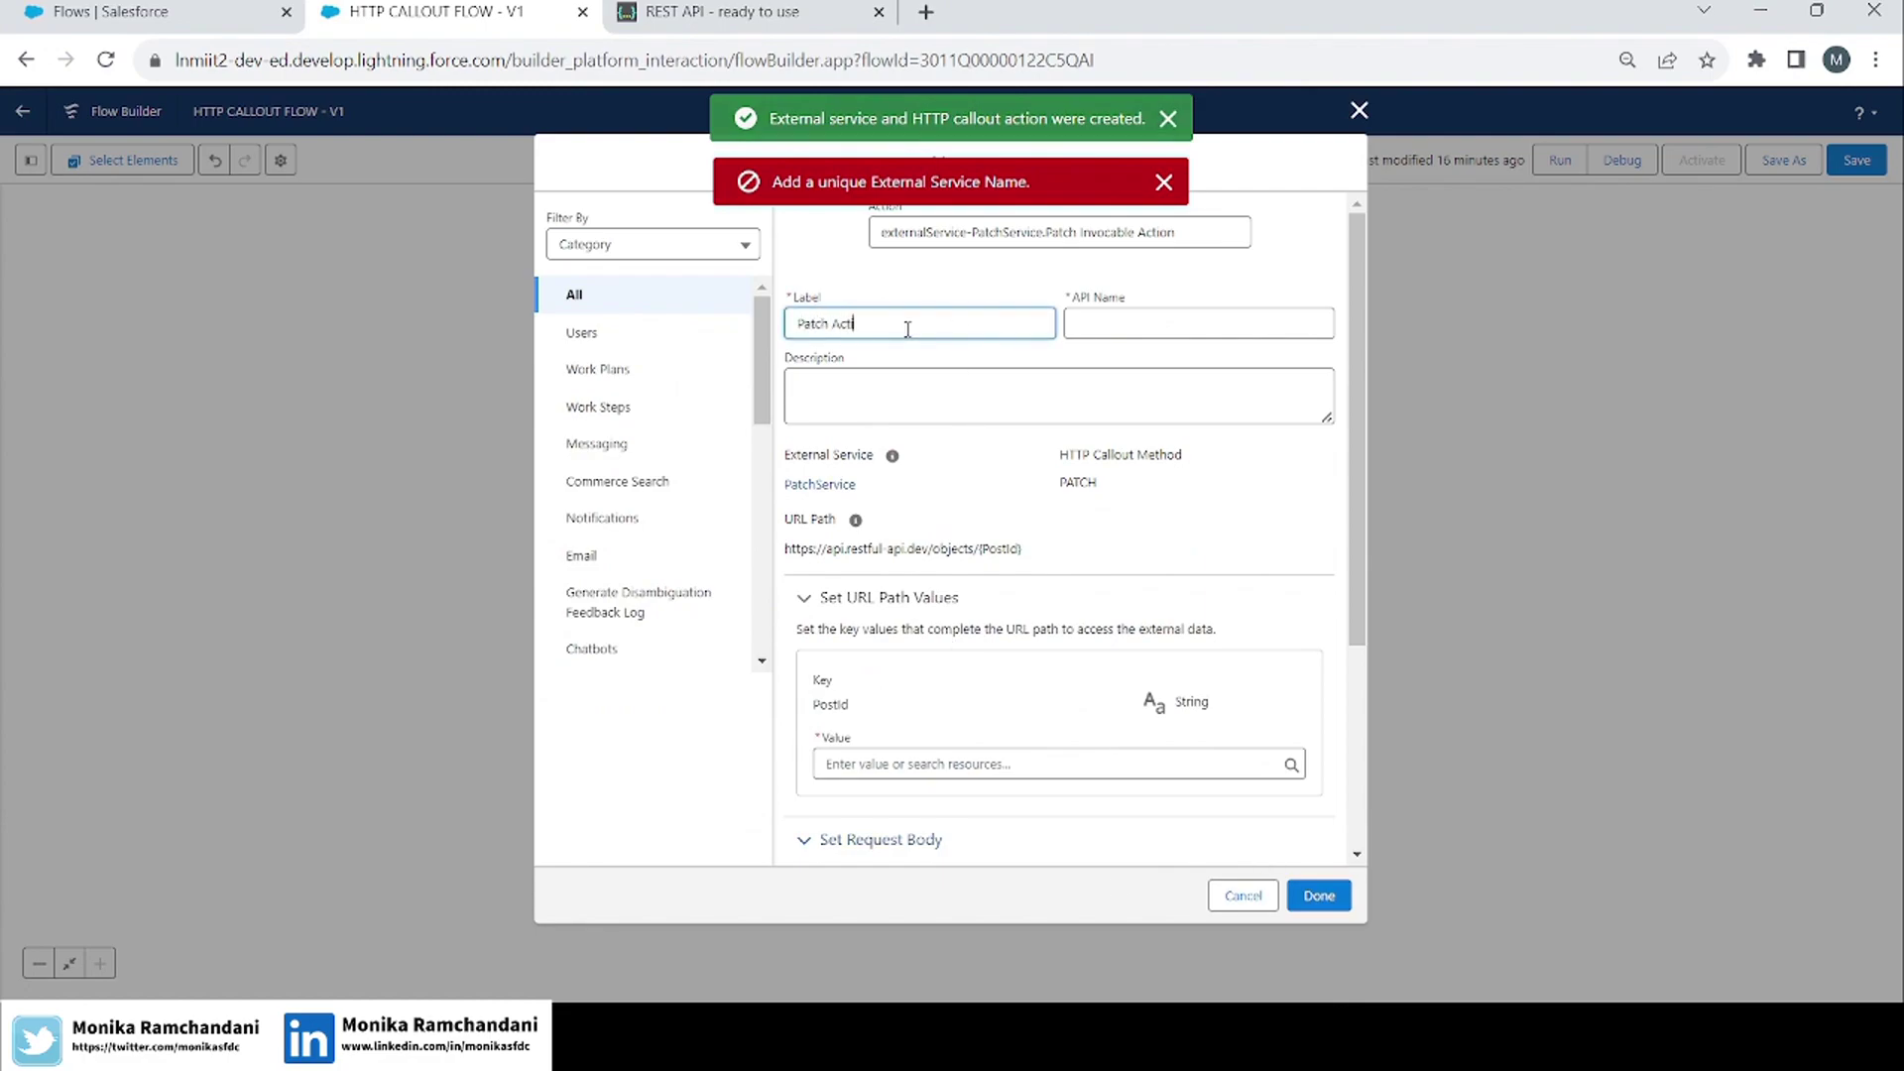
{"action": "key", "text": "Tab"}
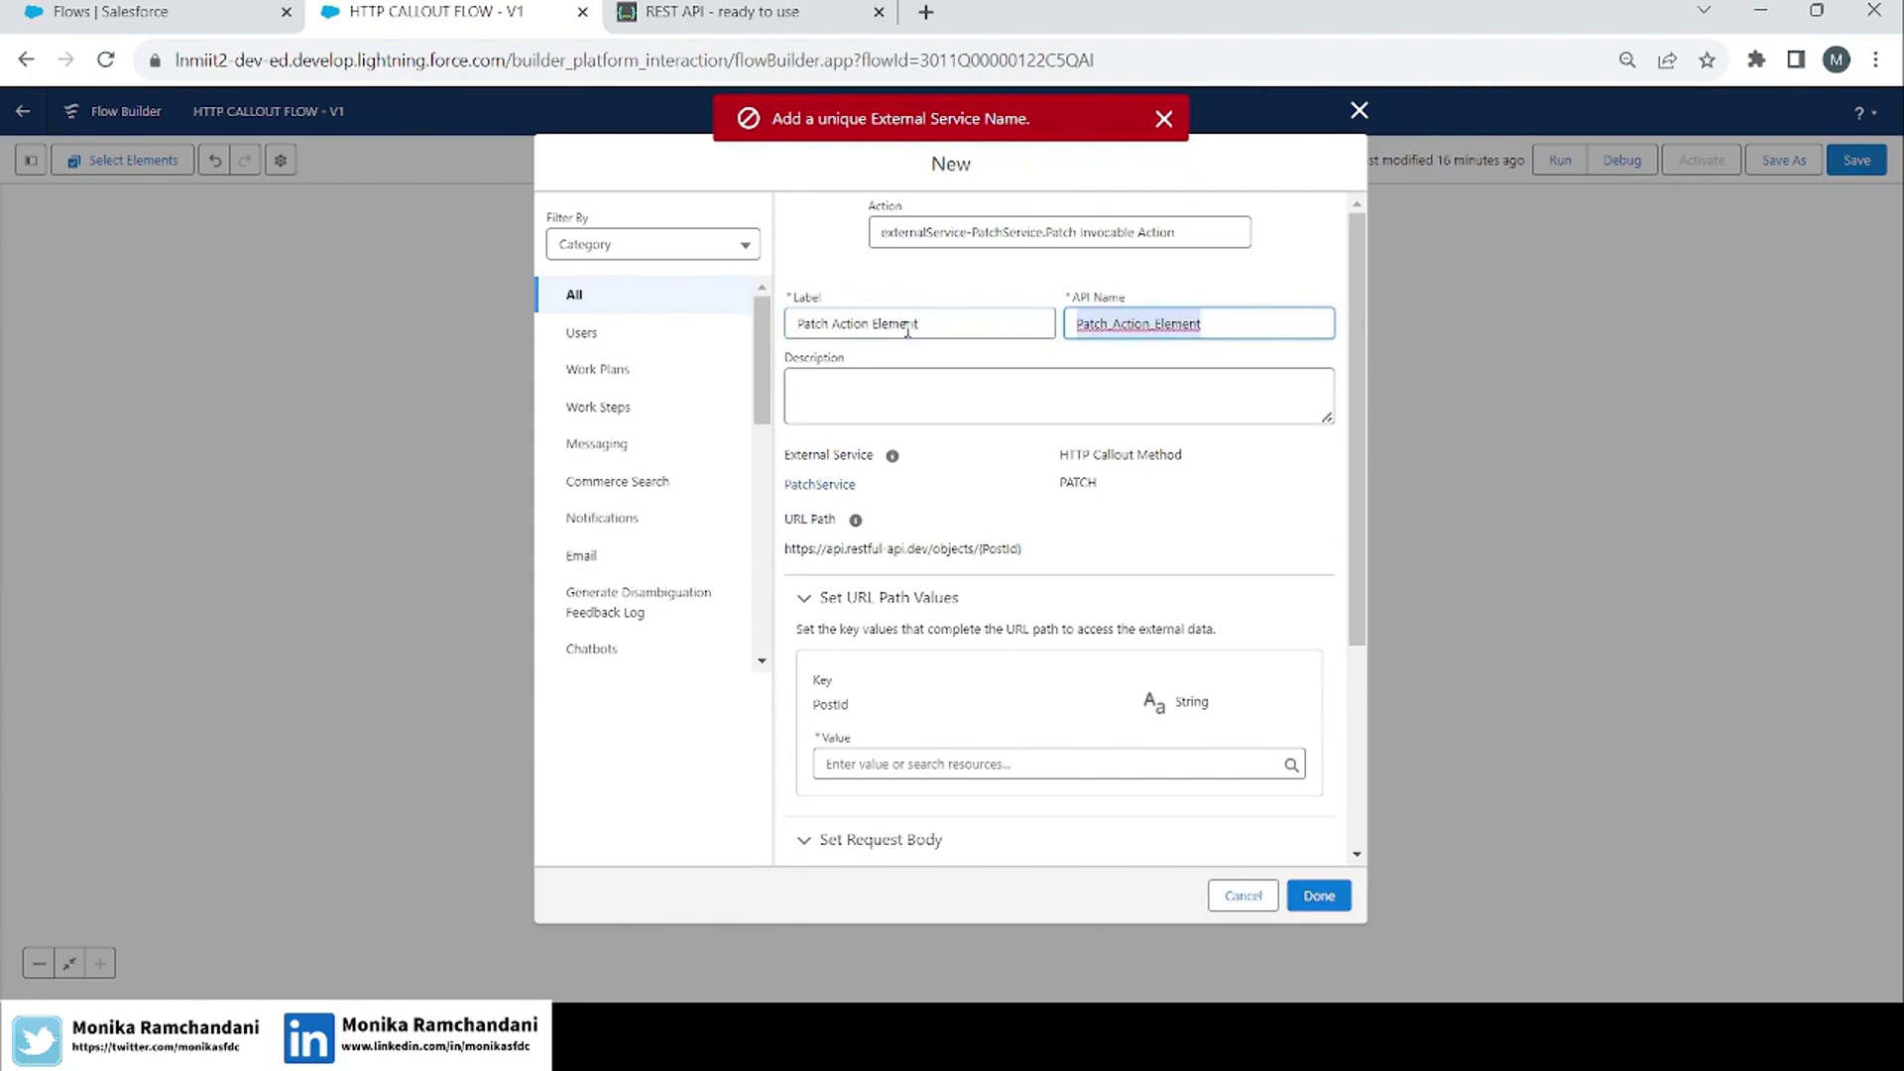
{"action": "left_click", "coordinate": [1129, 545]}
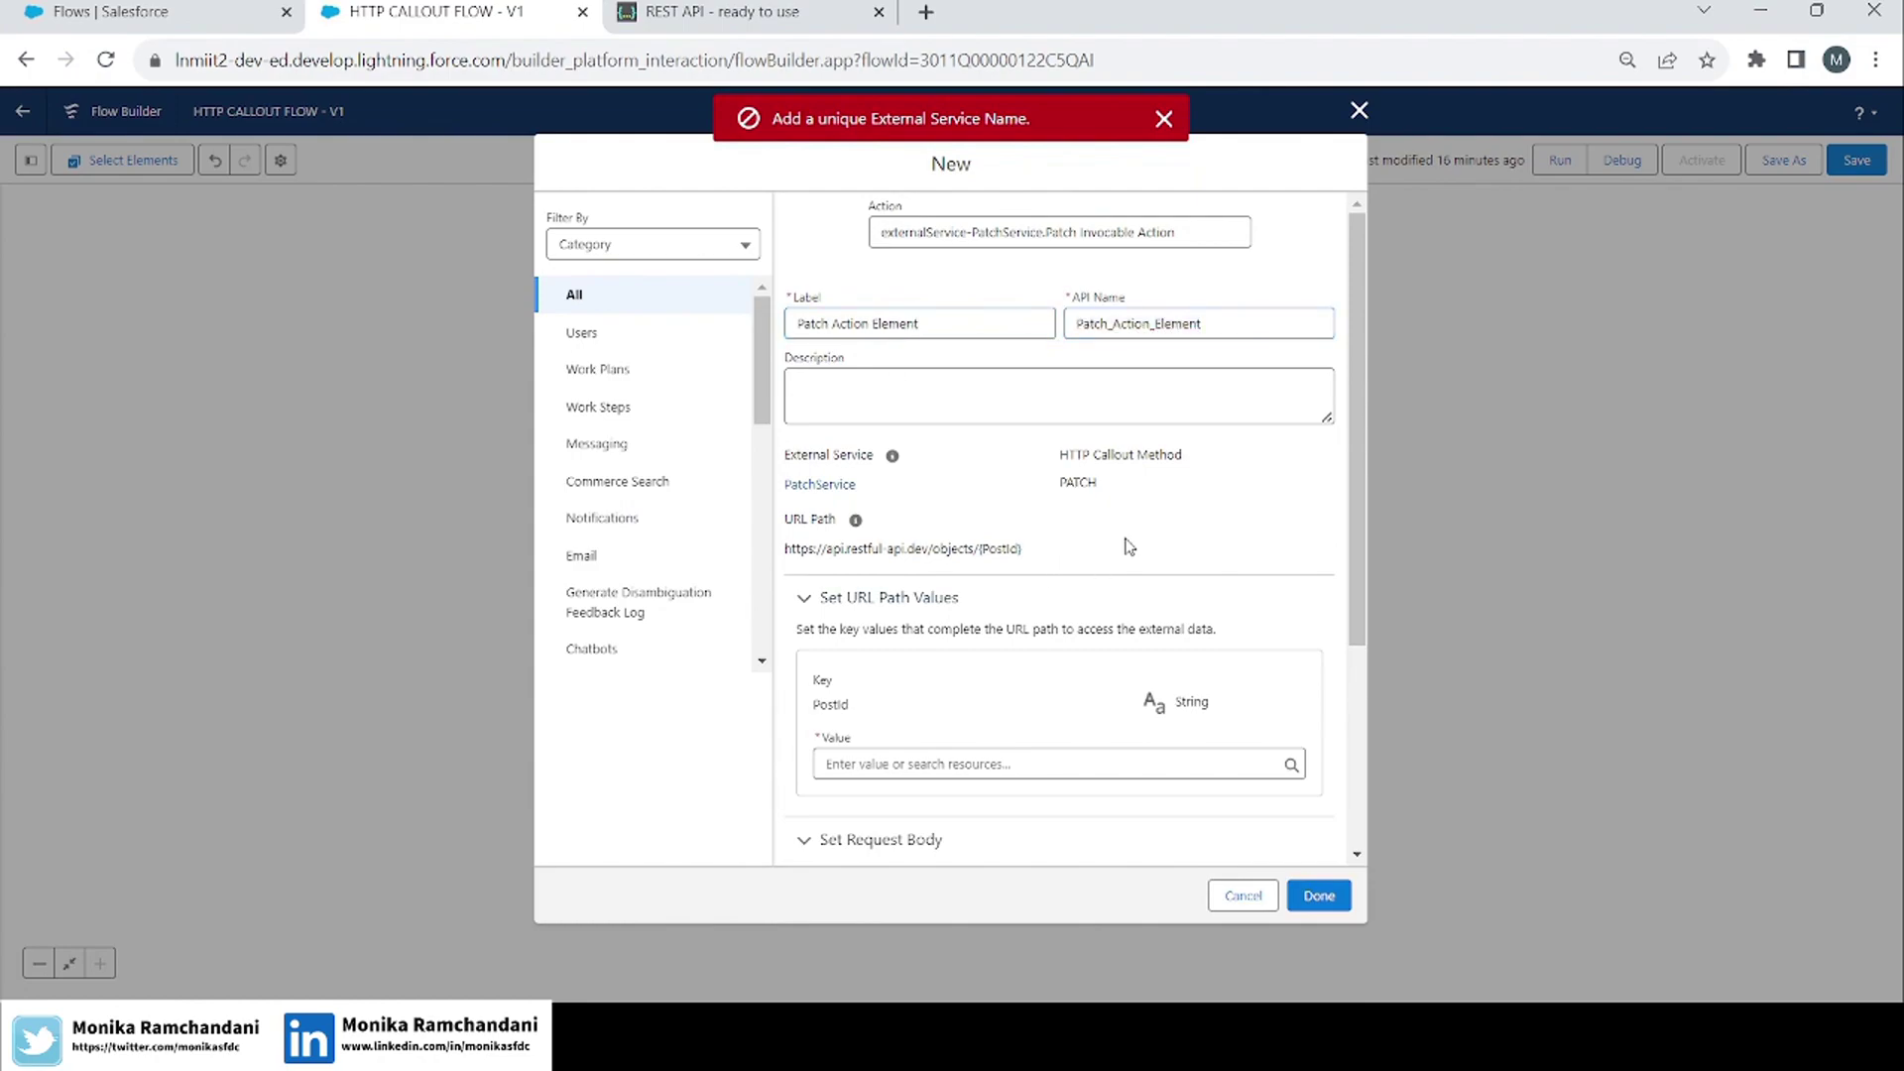
Set the PostId URL path value to the id from the 2XX output of Http_Post_Action_Element.
{"action": "left_click", "coordinate": [899, 766]}
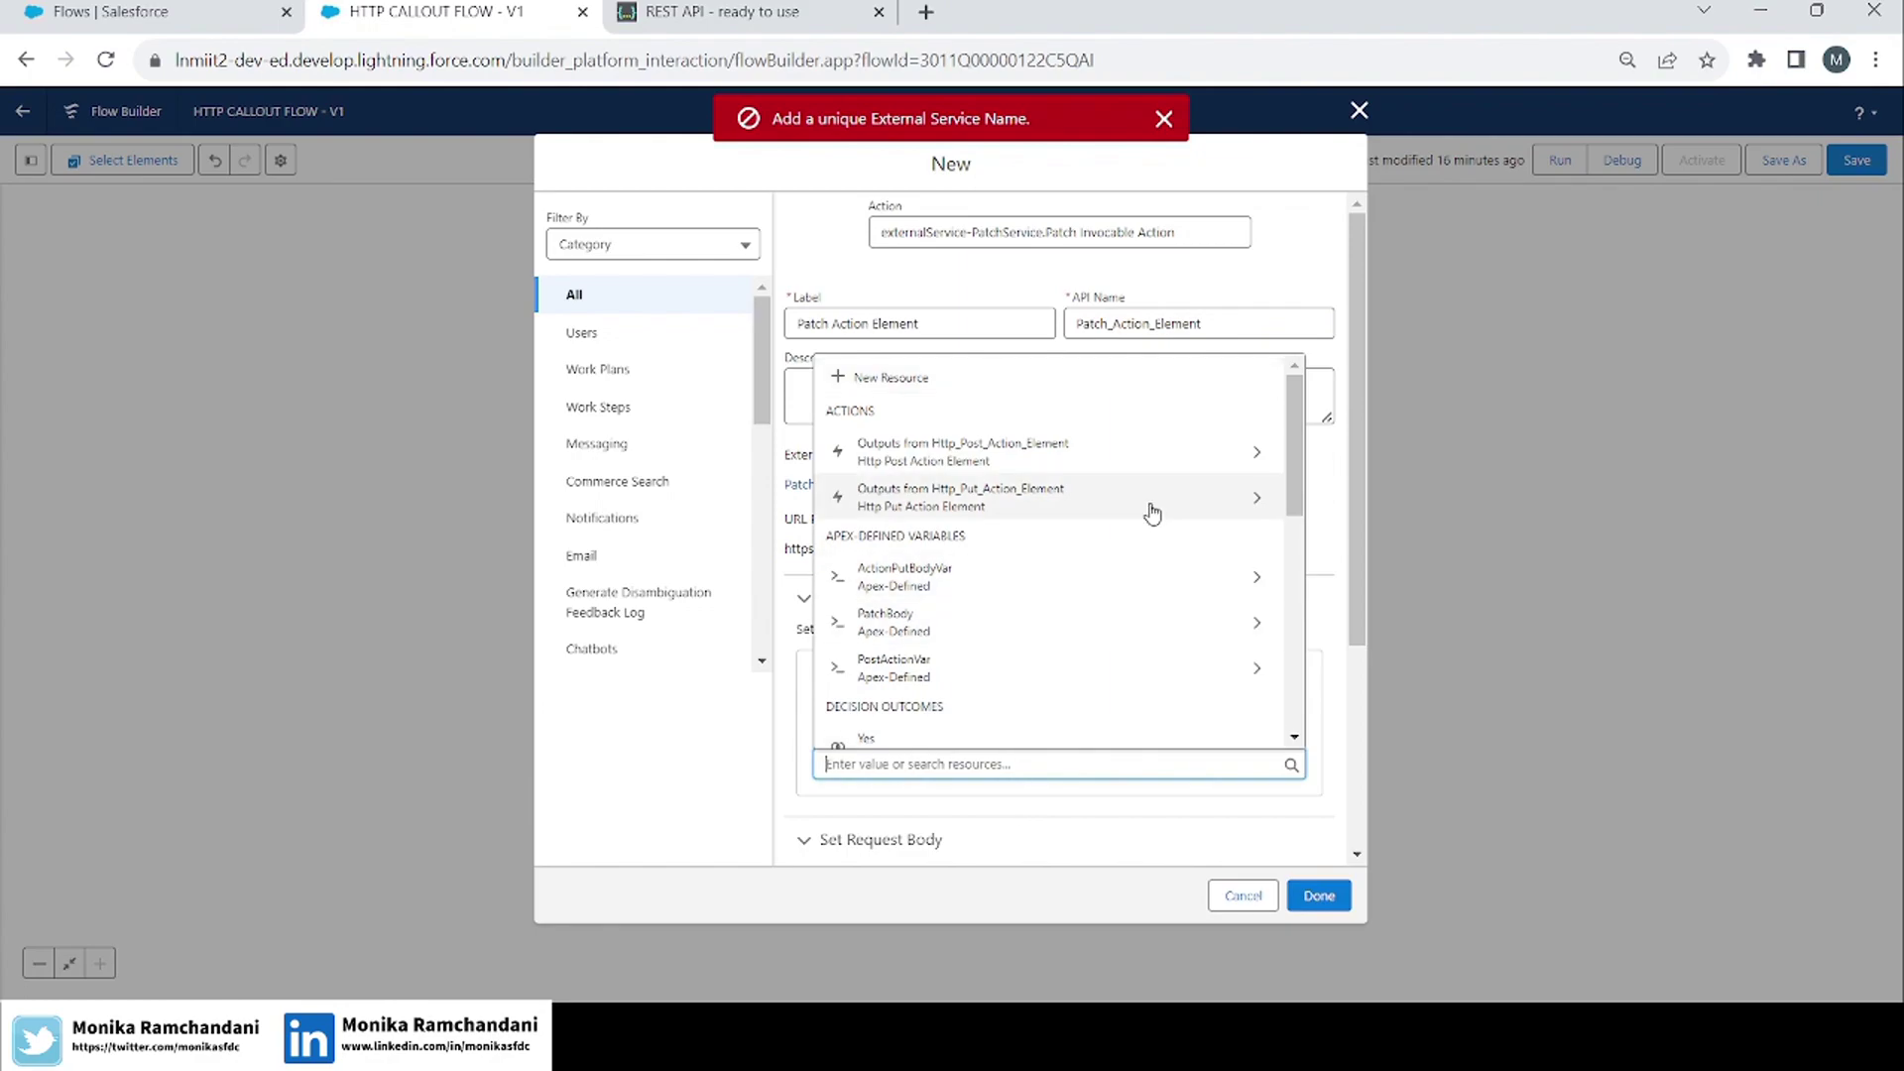
{"action": "left_click", "coordinate": [1010, 463]}
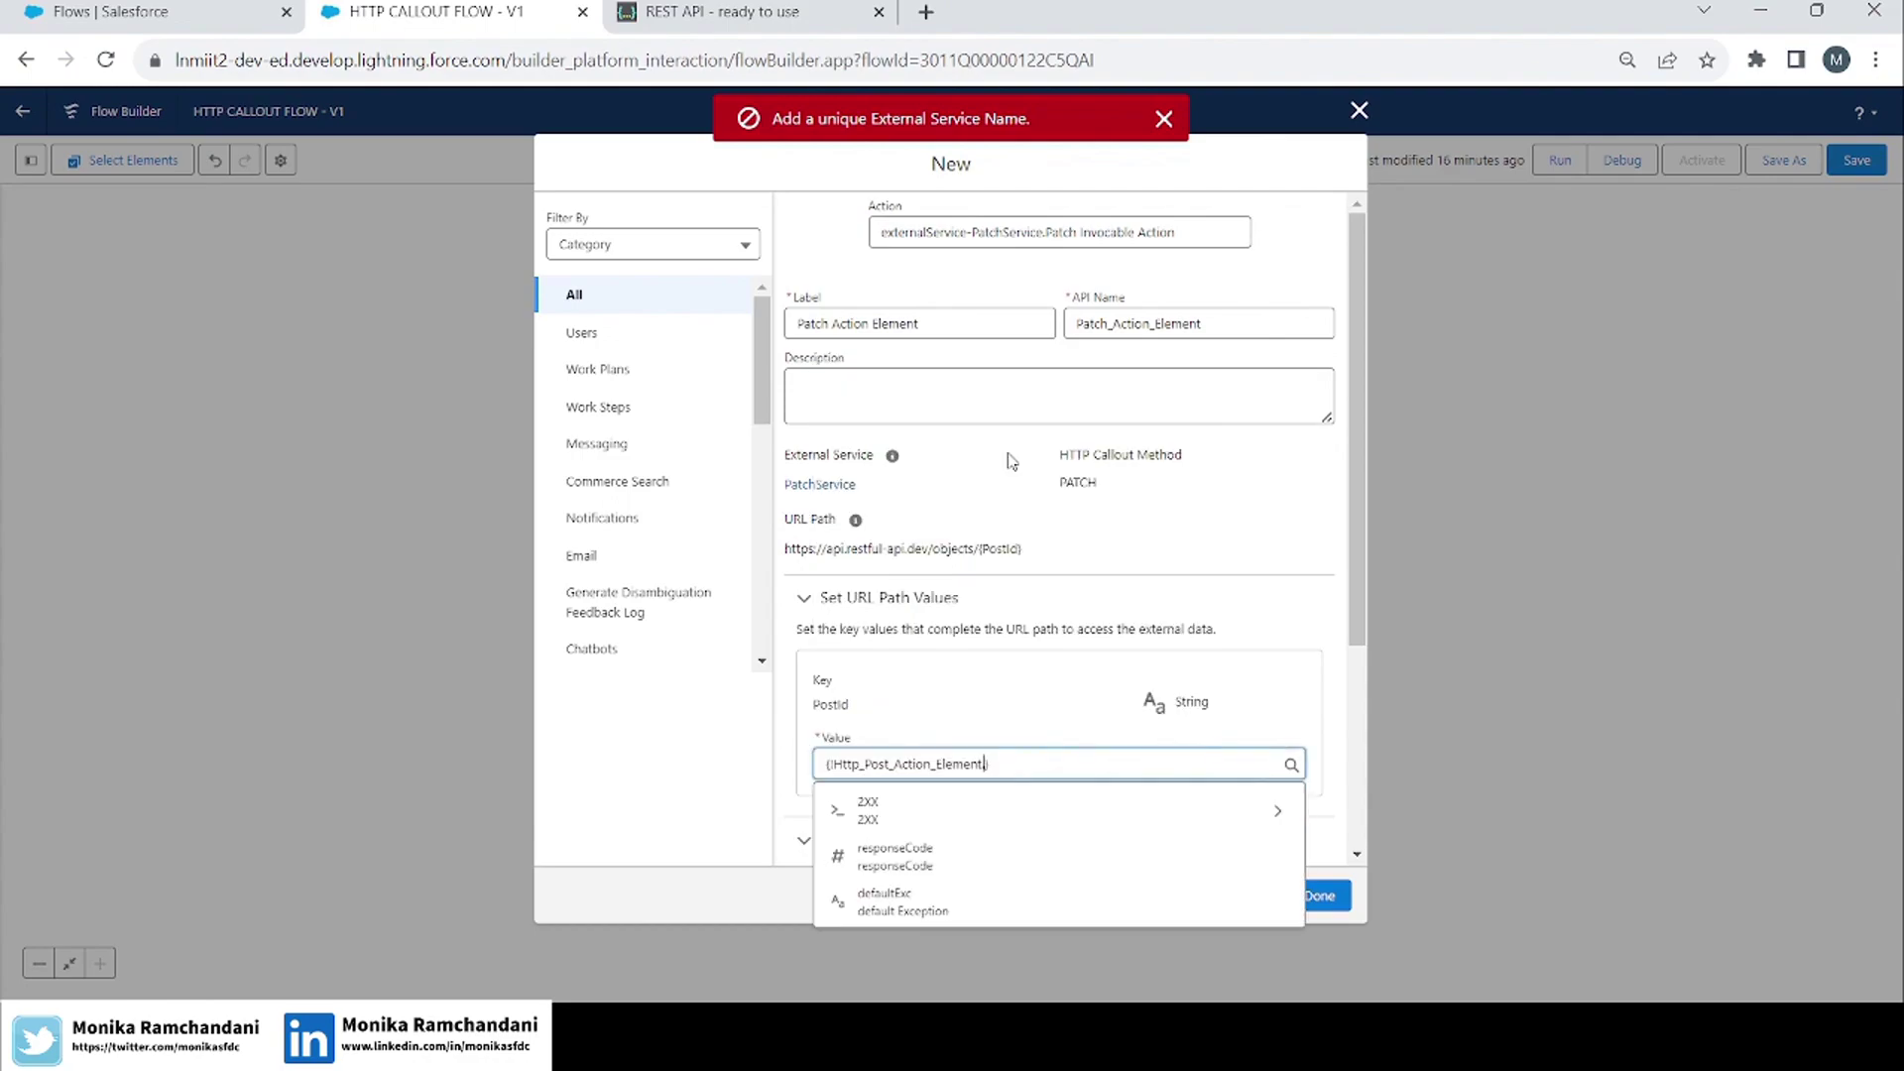
{"action": "left_click", "coordinate": [920, 825]}
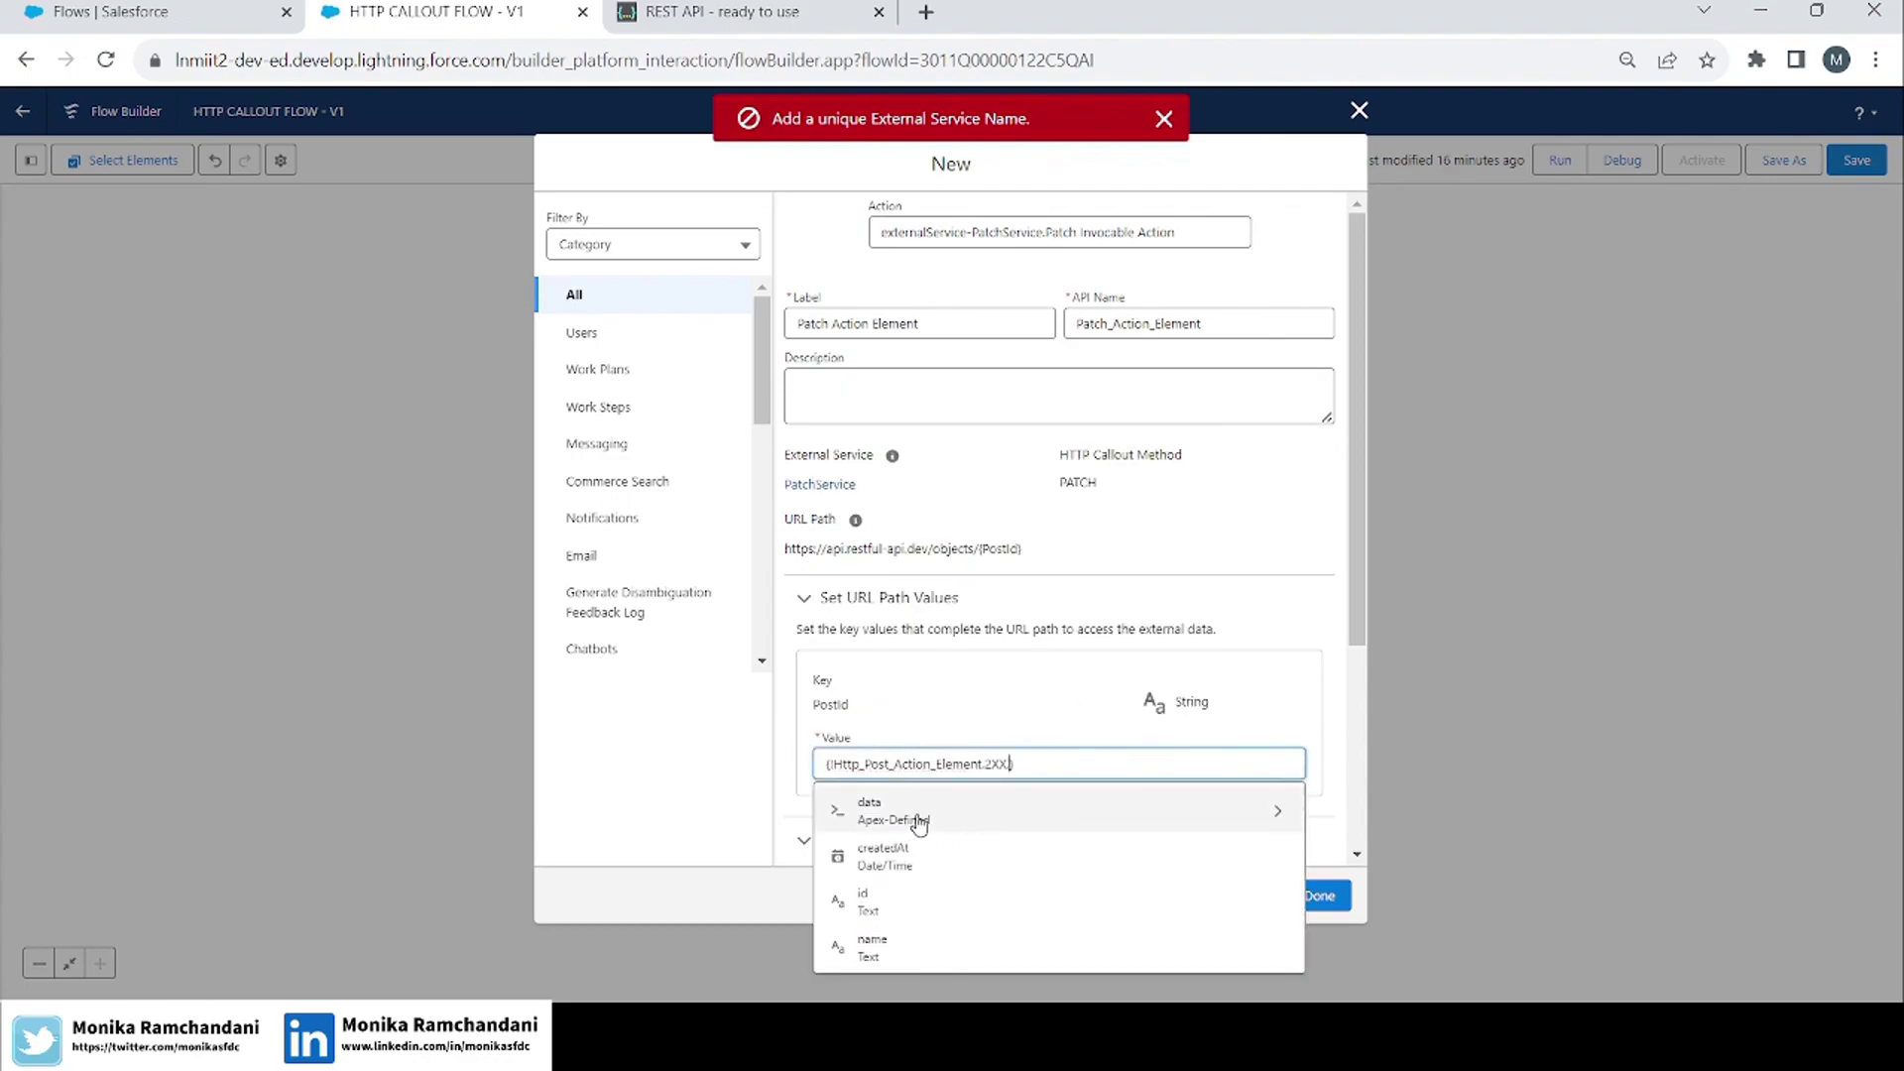
{"action": "left_click", "coordinate": [894, 904]}
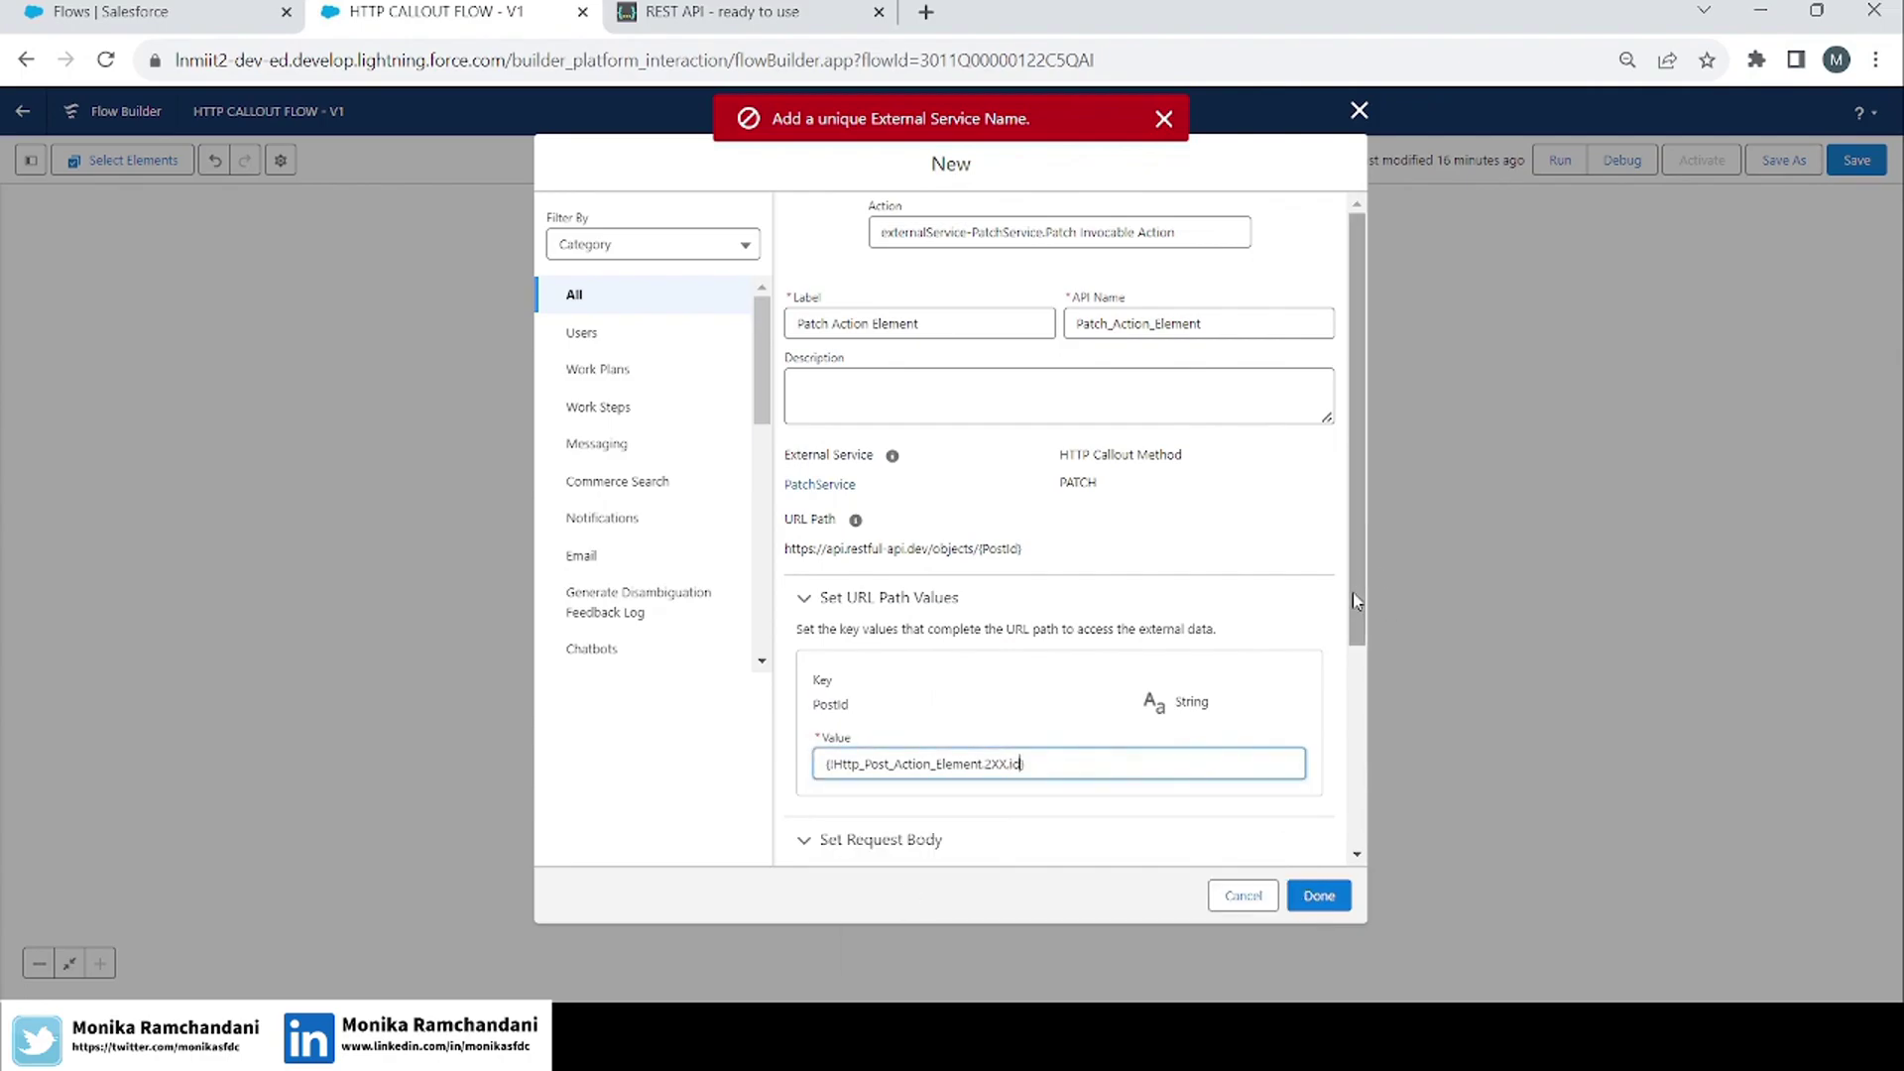
Check the request's name key on restful-api.dev, create a resource named PatchRequestBody as the action's request body, and finish the action.
{"action": "left_click_drag", "start_coordinate": [1358, 595], "coordinate": [1359, 793]}
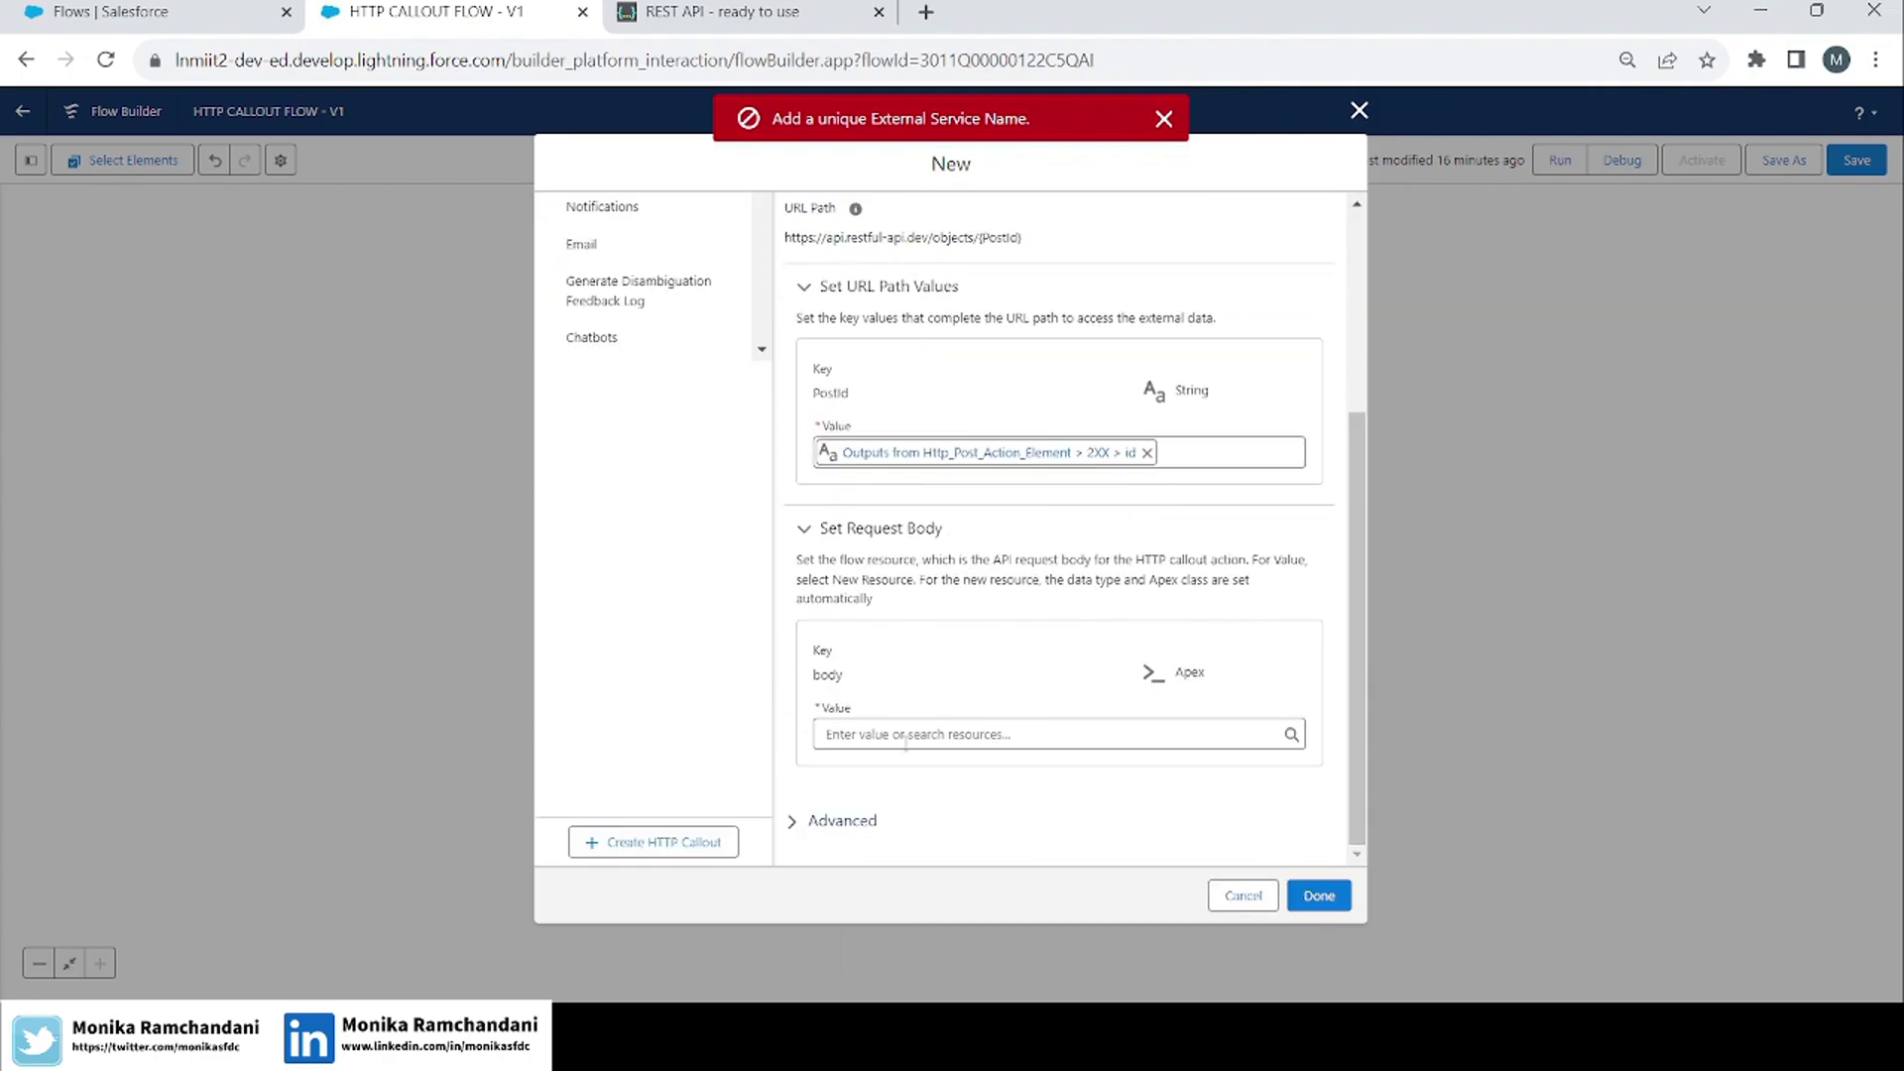
{"action": "left_click", "coordinate": [694, 12]}
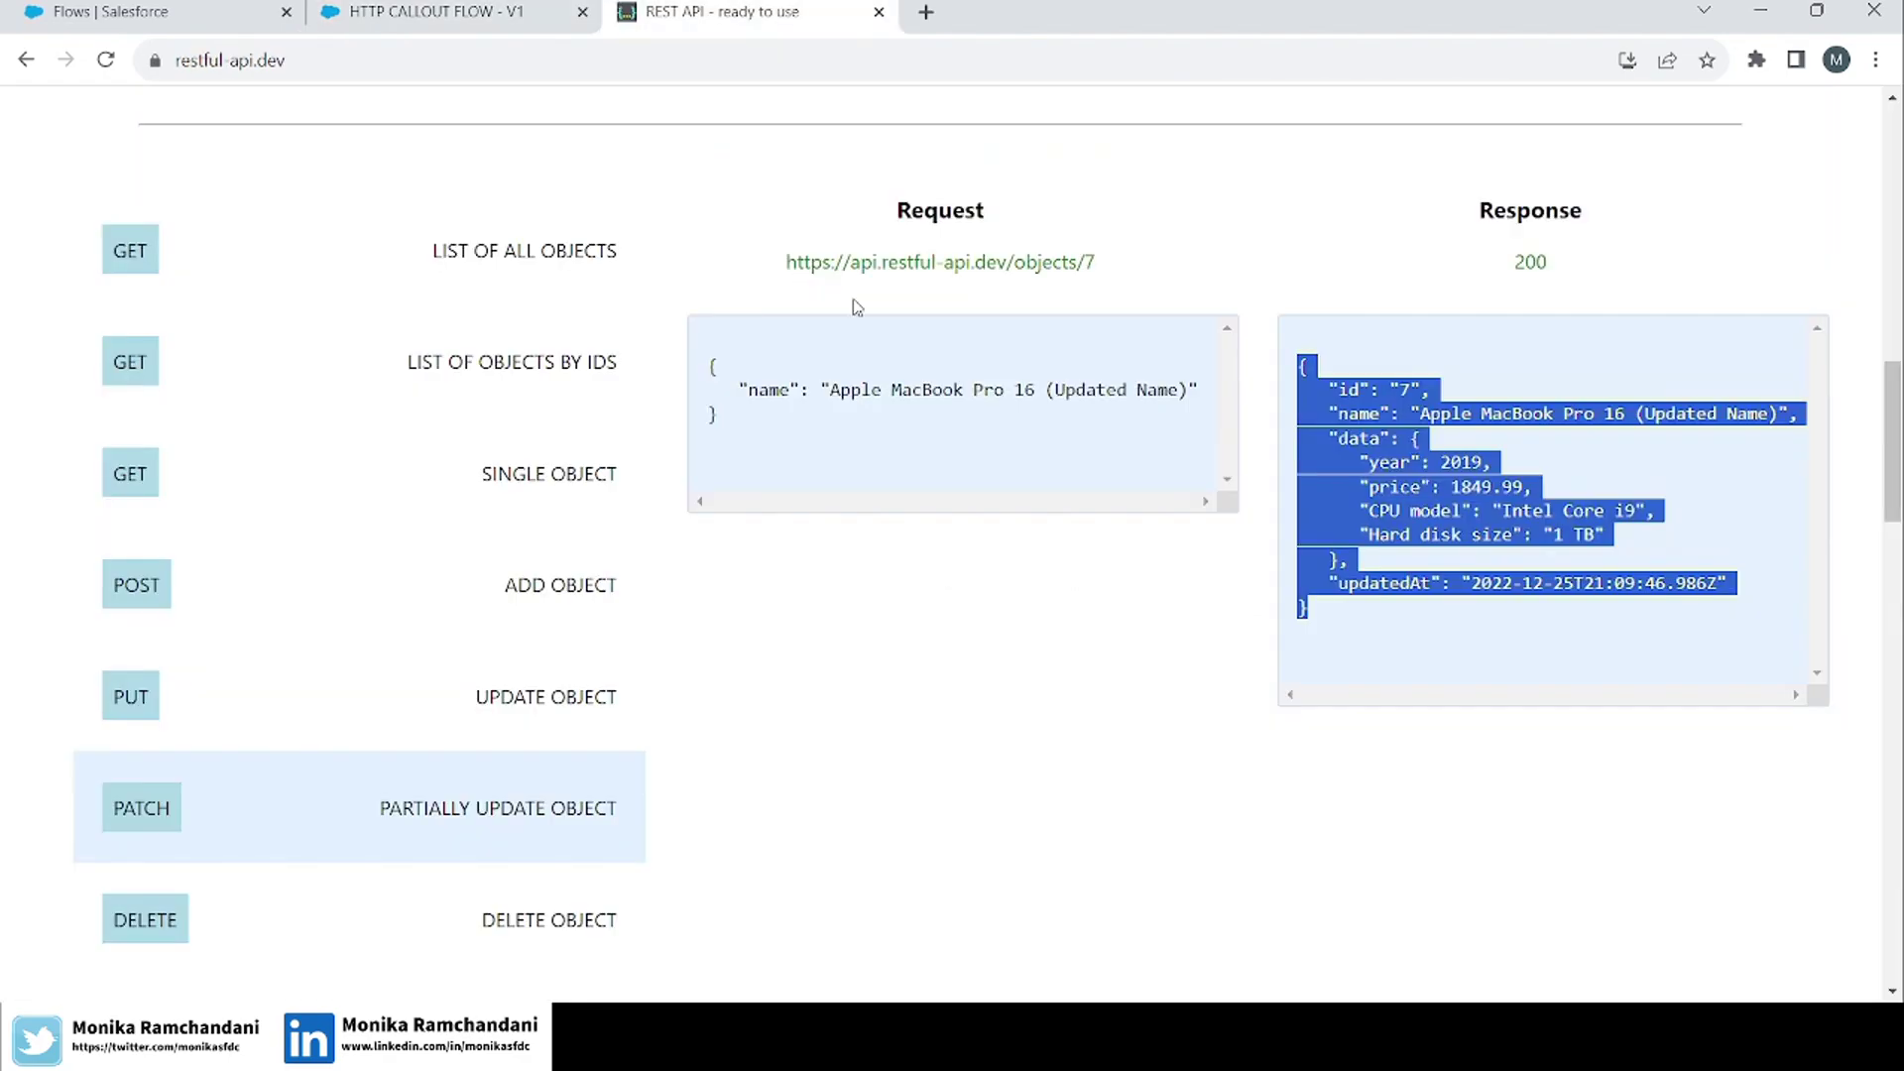
{"action": "double_click", "coordinate": [769, 389]}
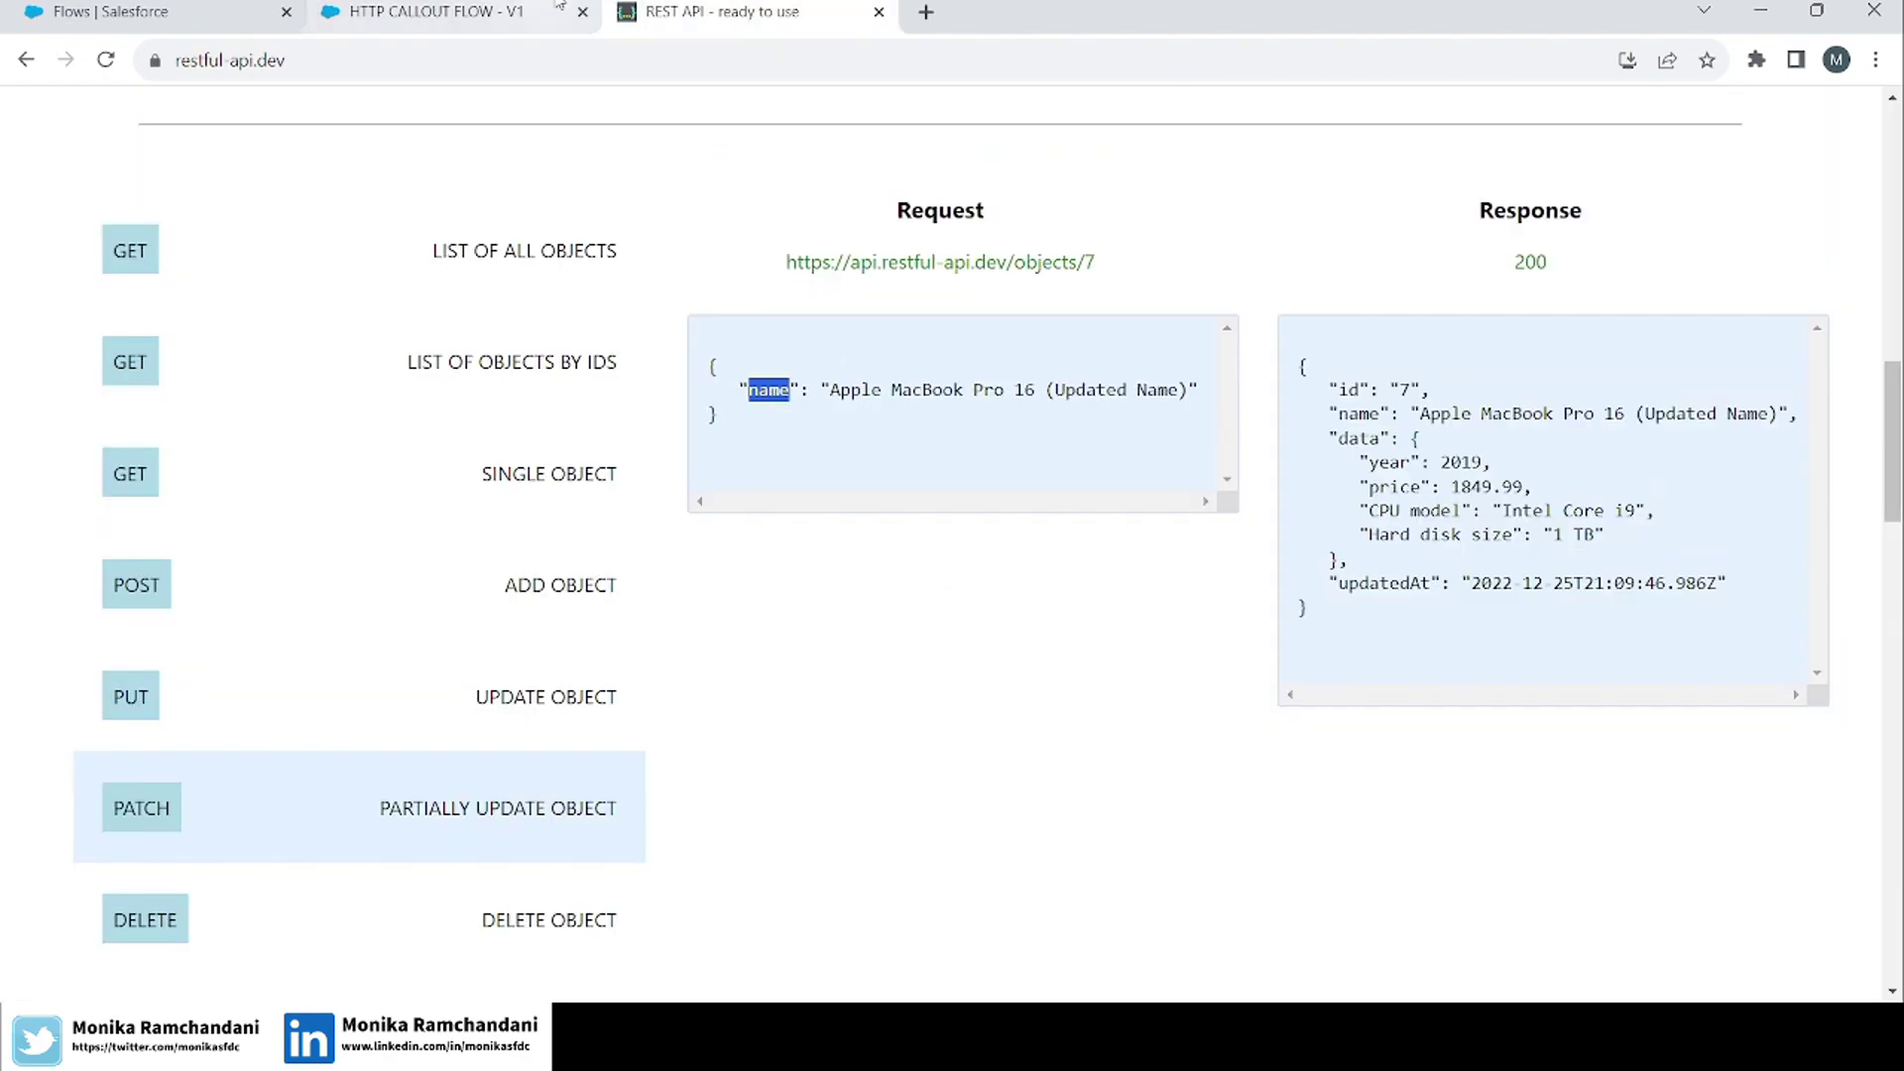
{"action": "left_click", "coordinate": [451, 12]}
{"action": "left_click", "coordinate": [962, 736]}
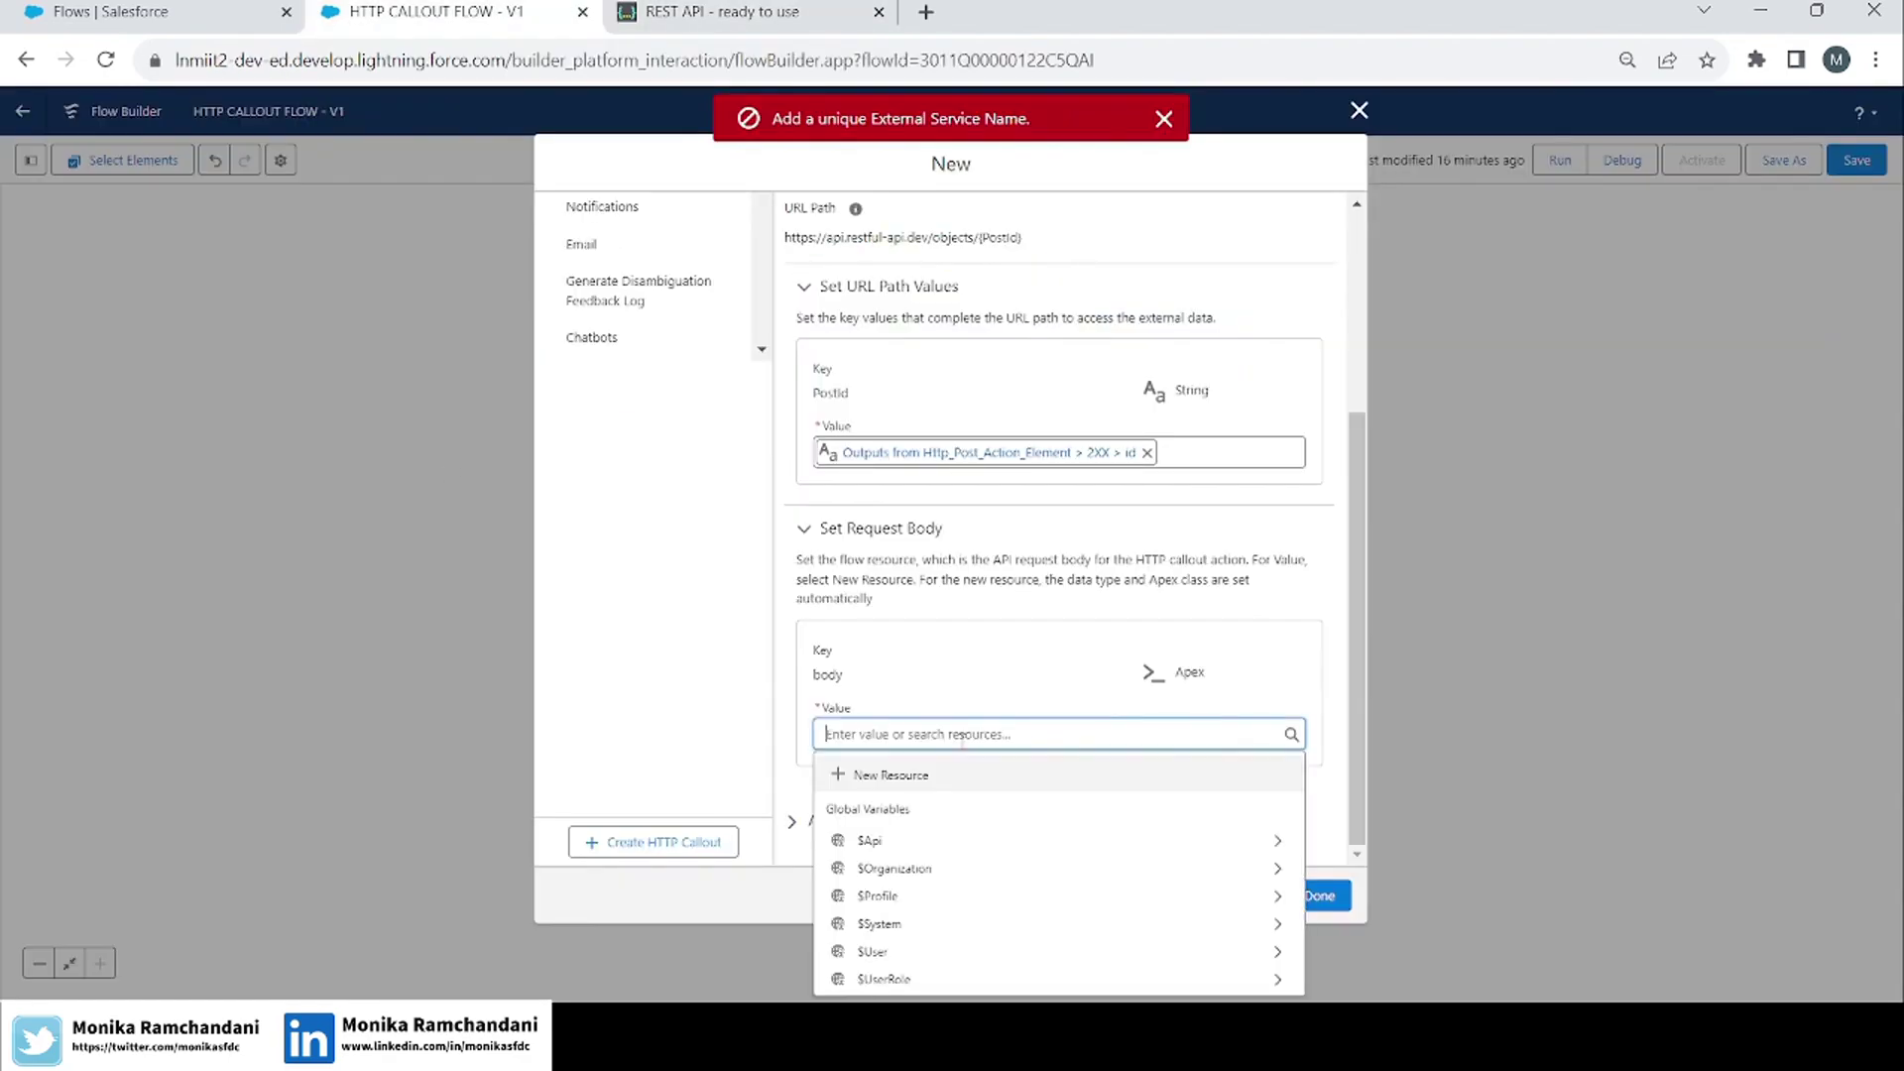
{"action": "left_click", "coordinate": [896, 776]}
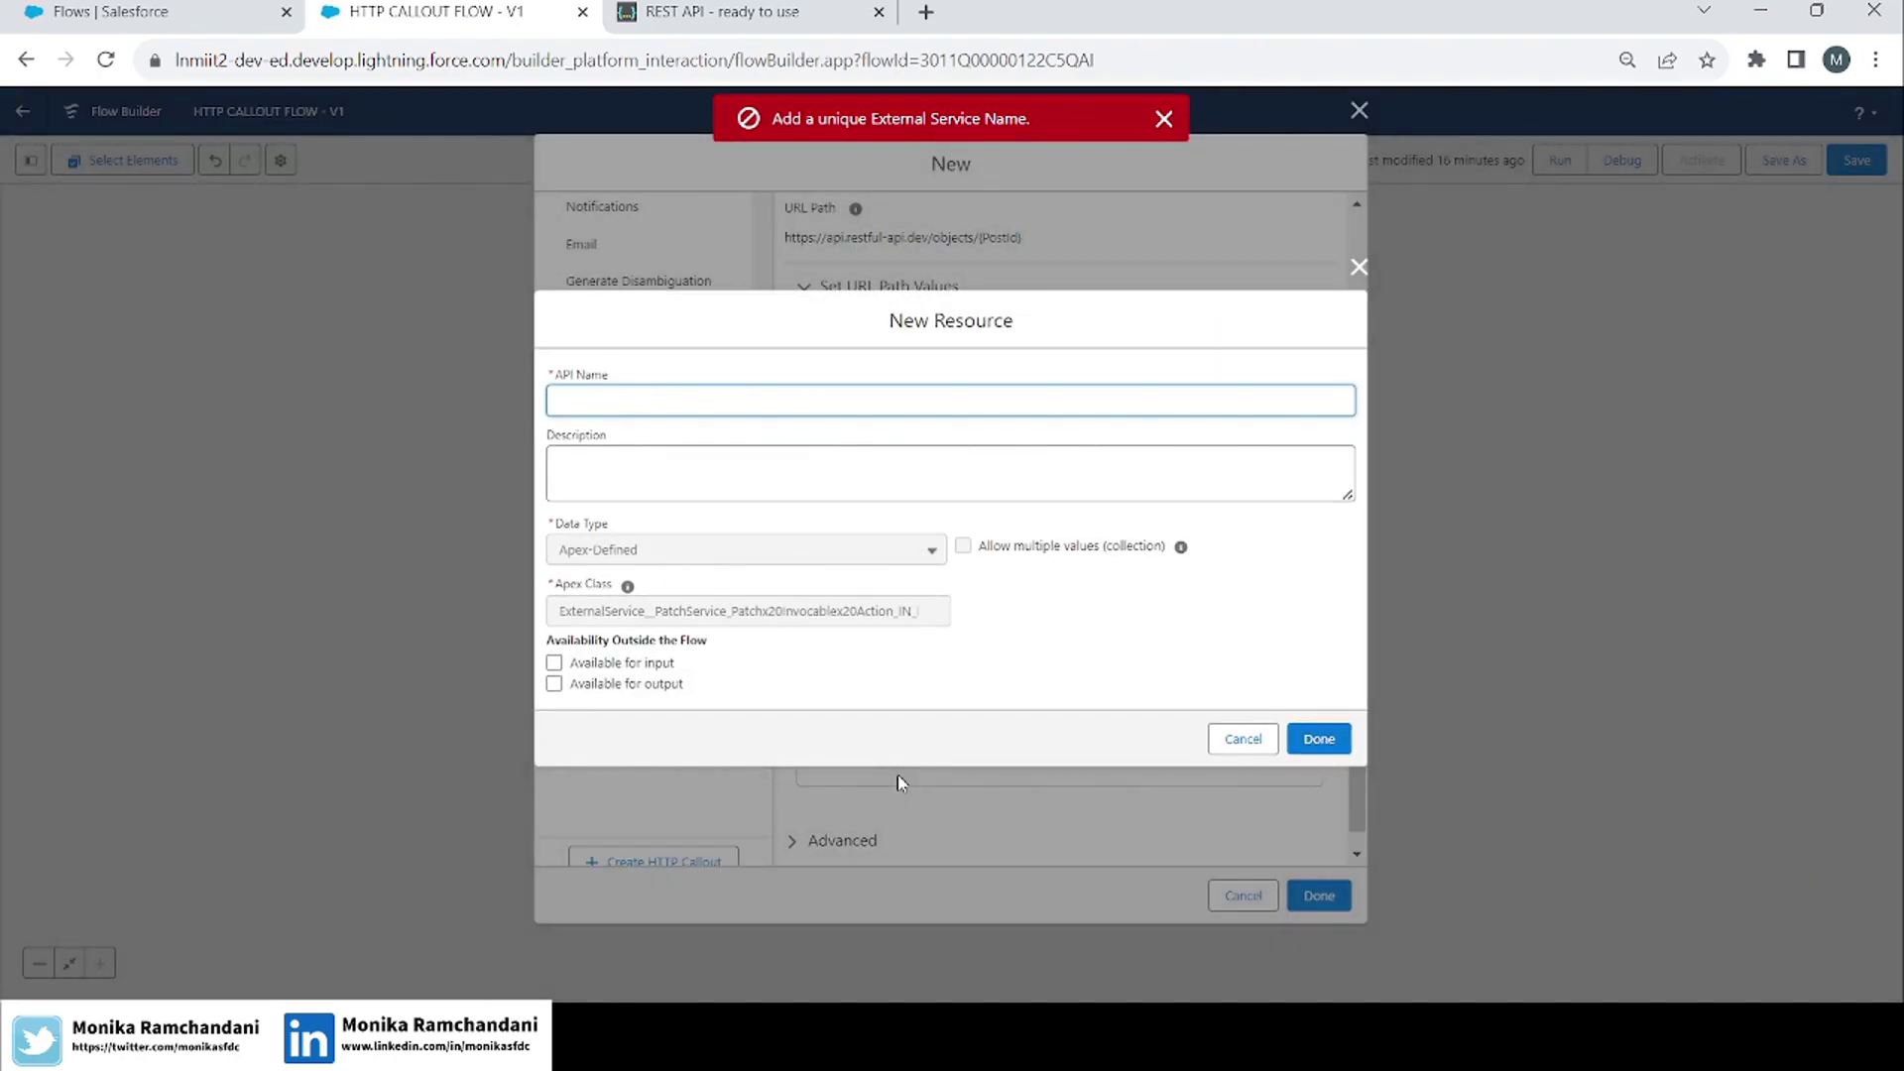
{"action": "type", "text": "PatchRequestBody"}
{"action": "key", "text": "Tab"}
{"action": "left_click", "coordinate": [1319, 739]}
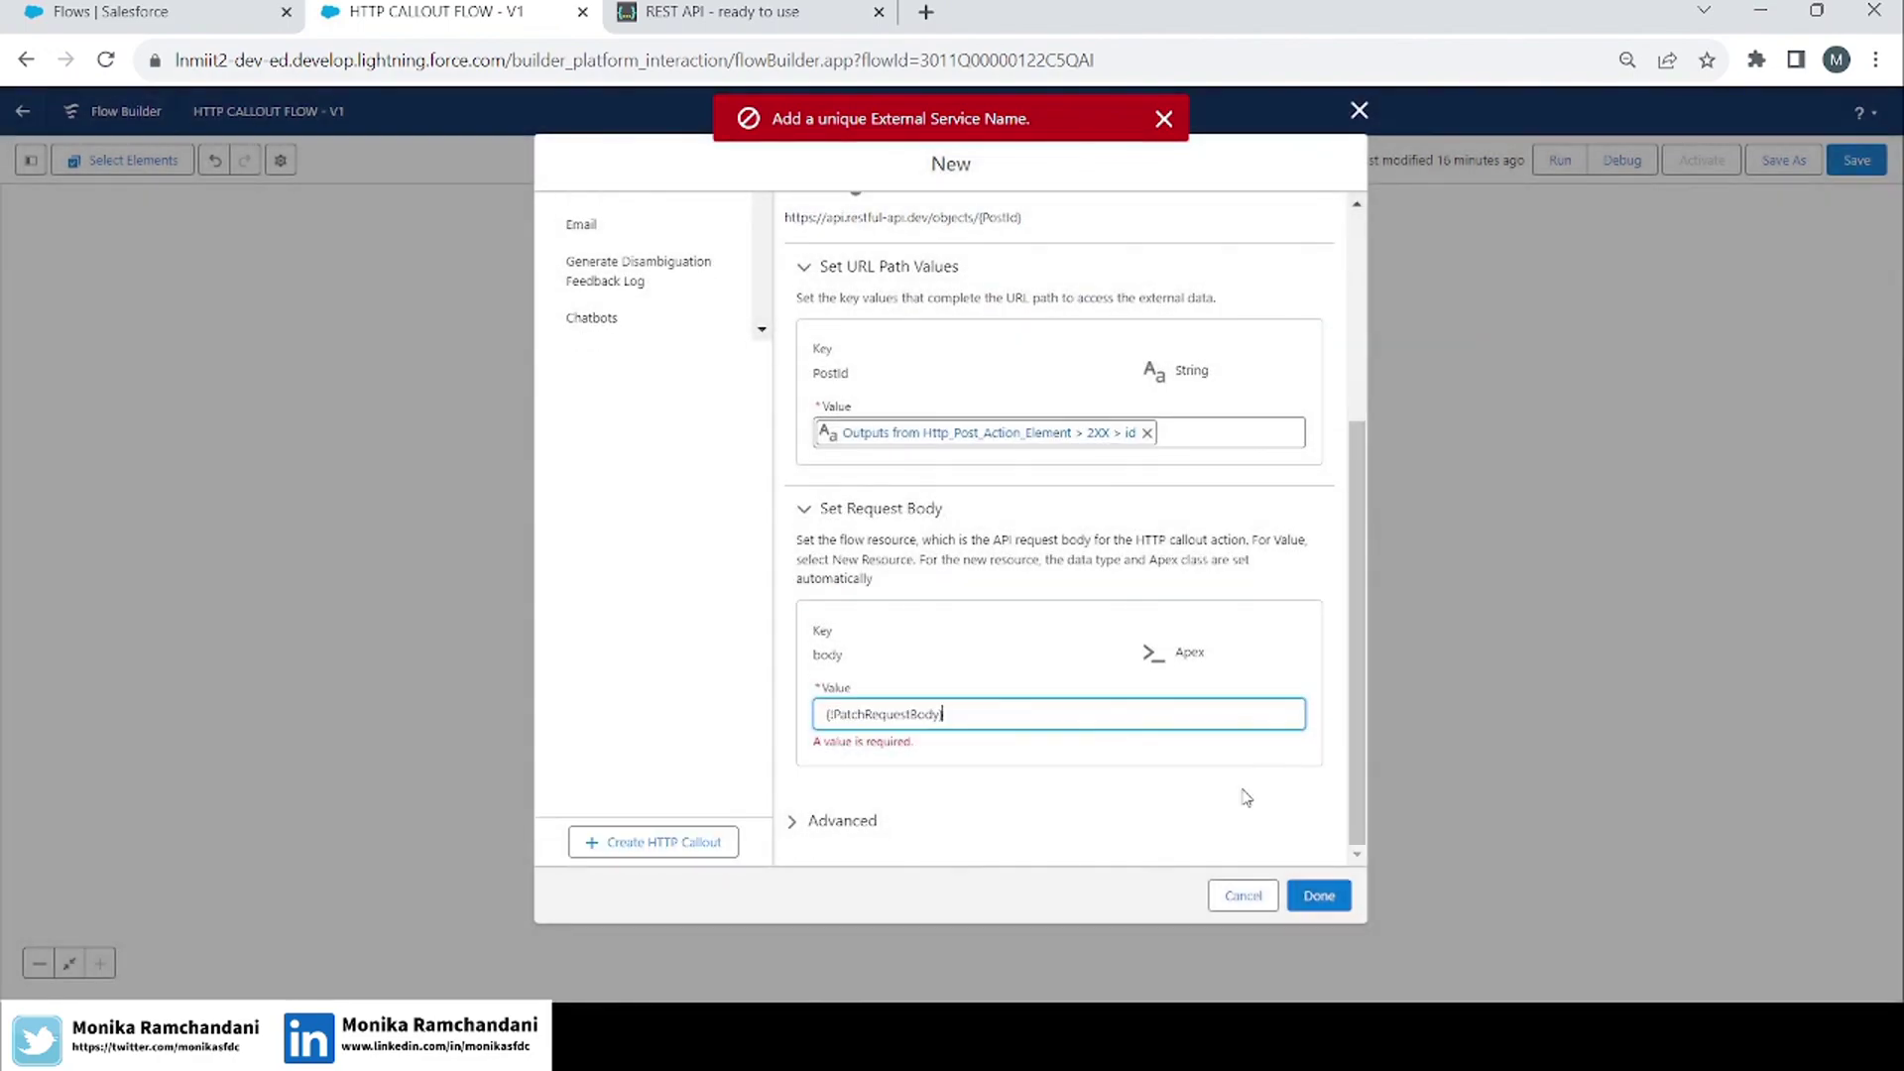
{"action": "left_click", "coordinate": [1319, 895]}
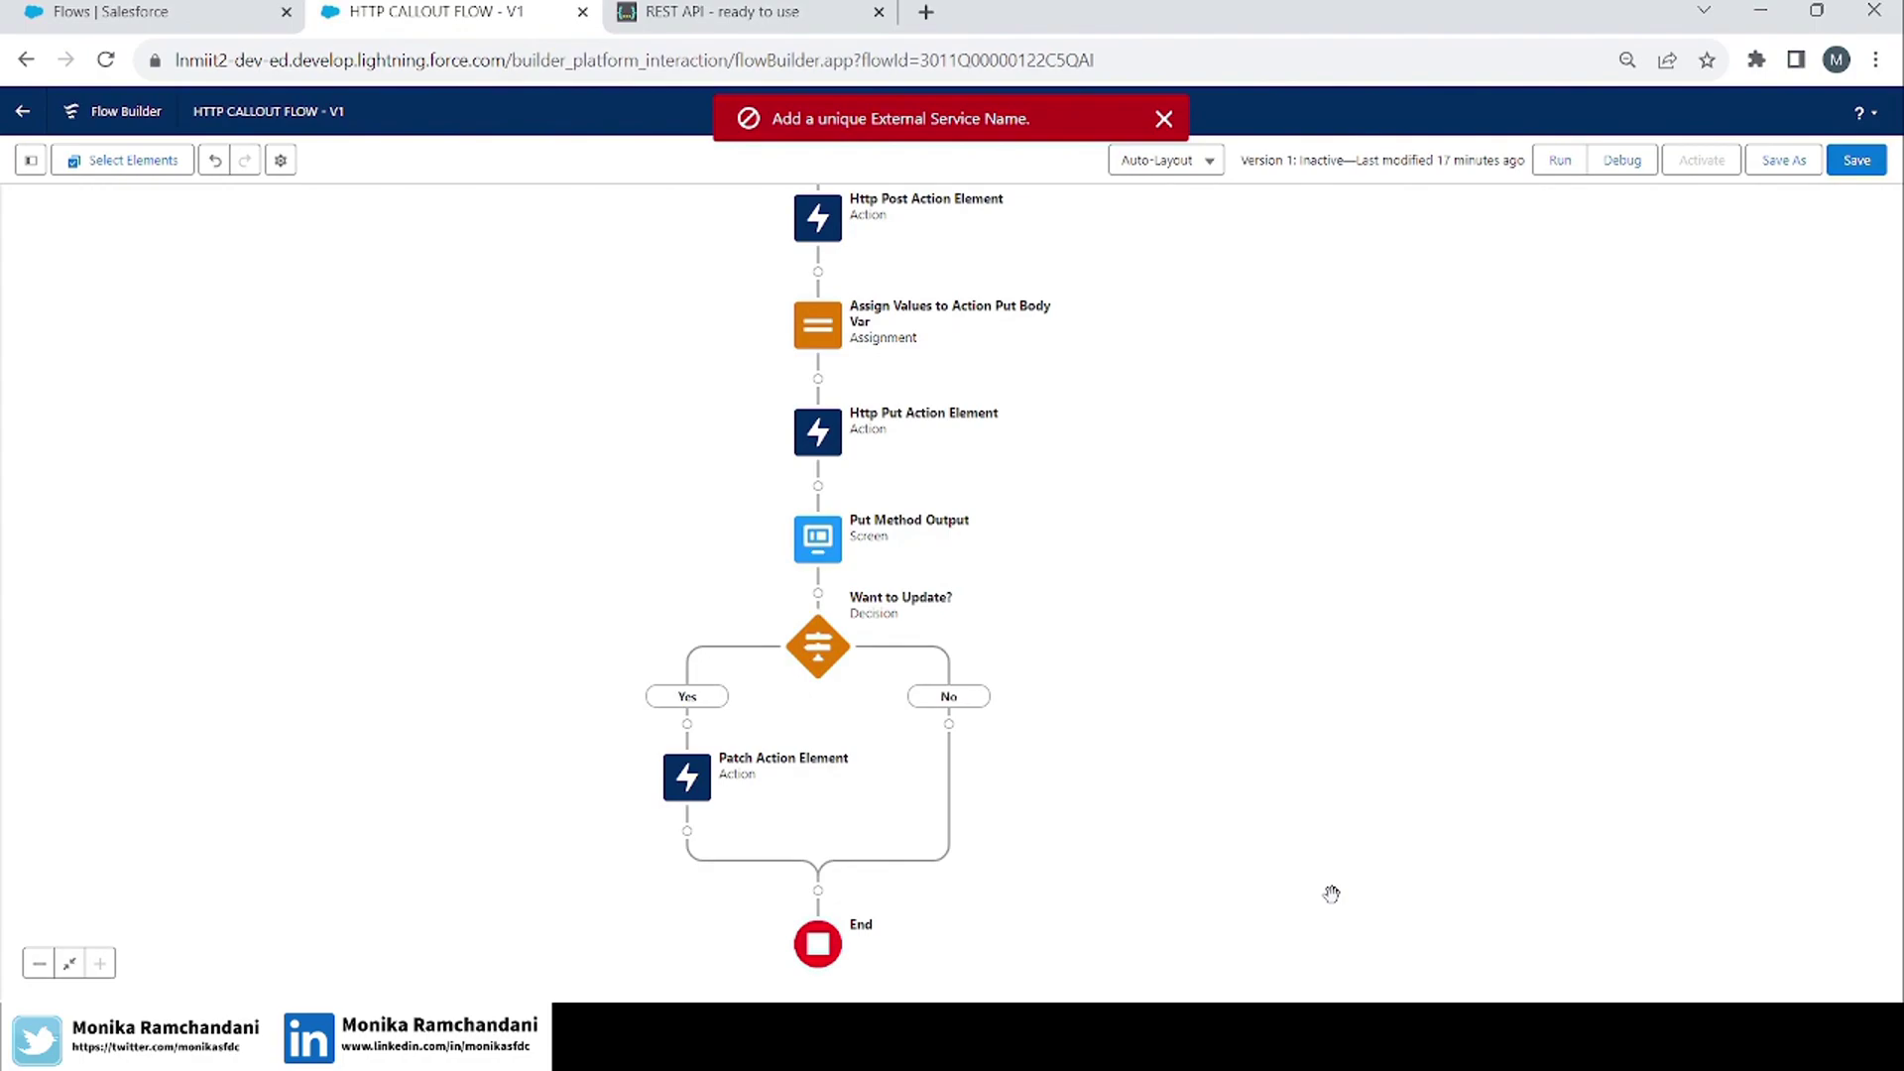
Open the Put Method Output screen to check its Update Name and New Name fields, and close it without changes.
{"action": "double_click", "coordinate": [817, 539]}
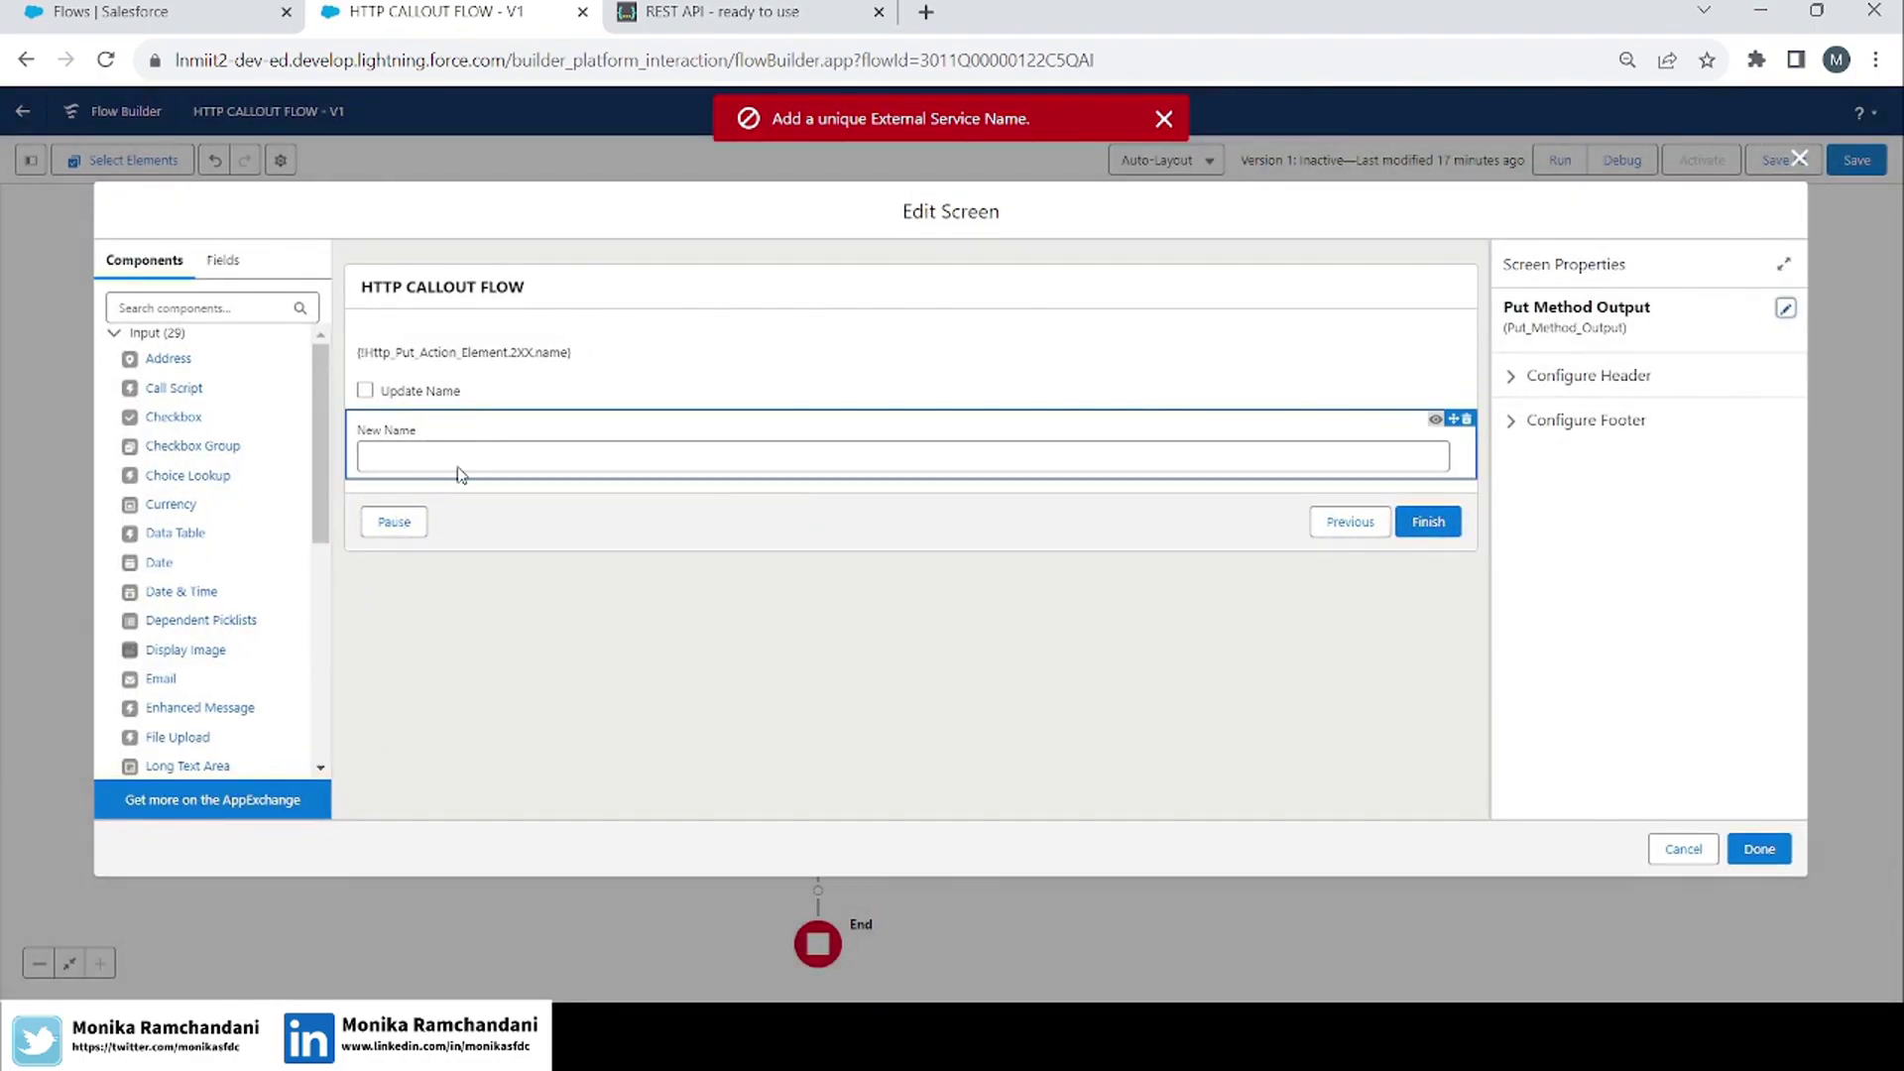
{"action": "left_click", "coordinate": [1799, 159]}
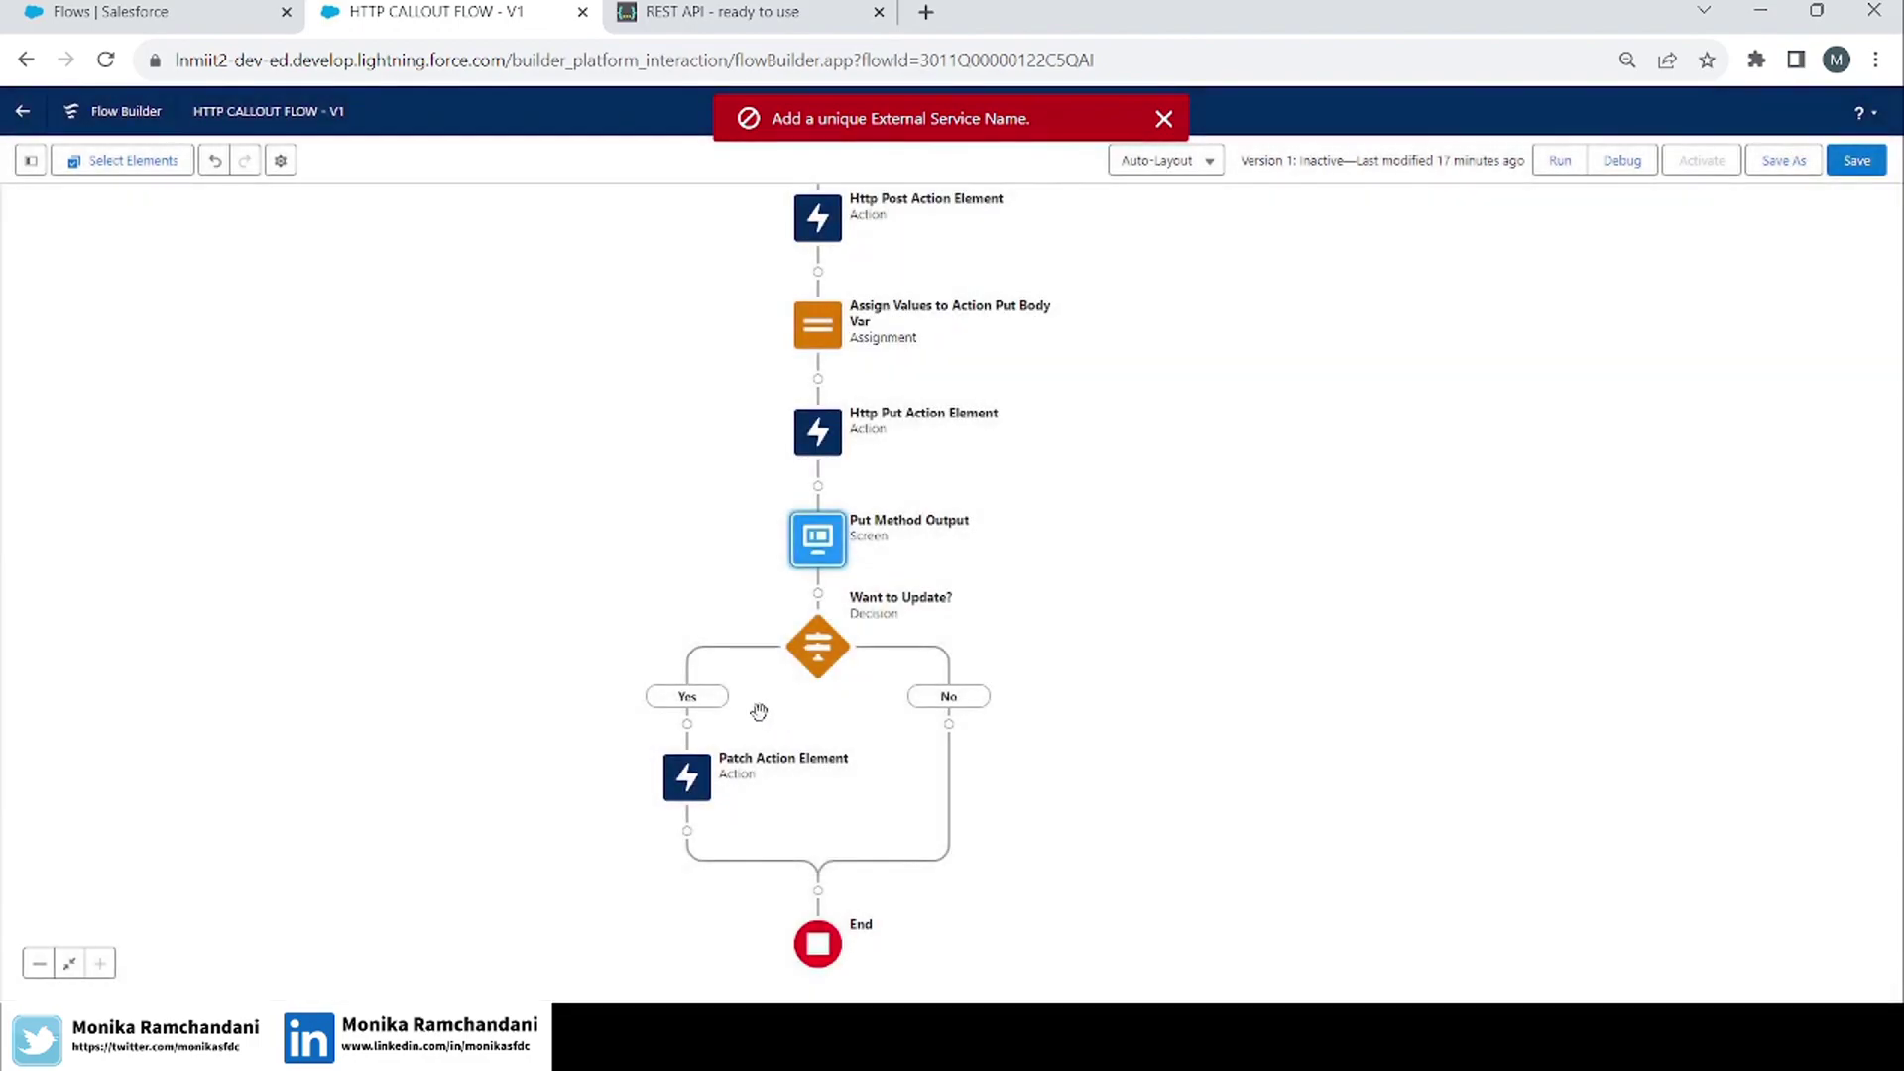
Add an Assignment element on the Yes path before Patch Action Element, labelled "Assign Name Values" with API name Assign_Name_Values.
{"action": "left_click", "coordinate": [686, 723]}
{"action": "type", "text": "ass"}
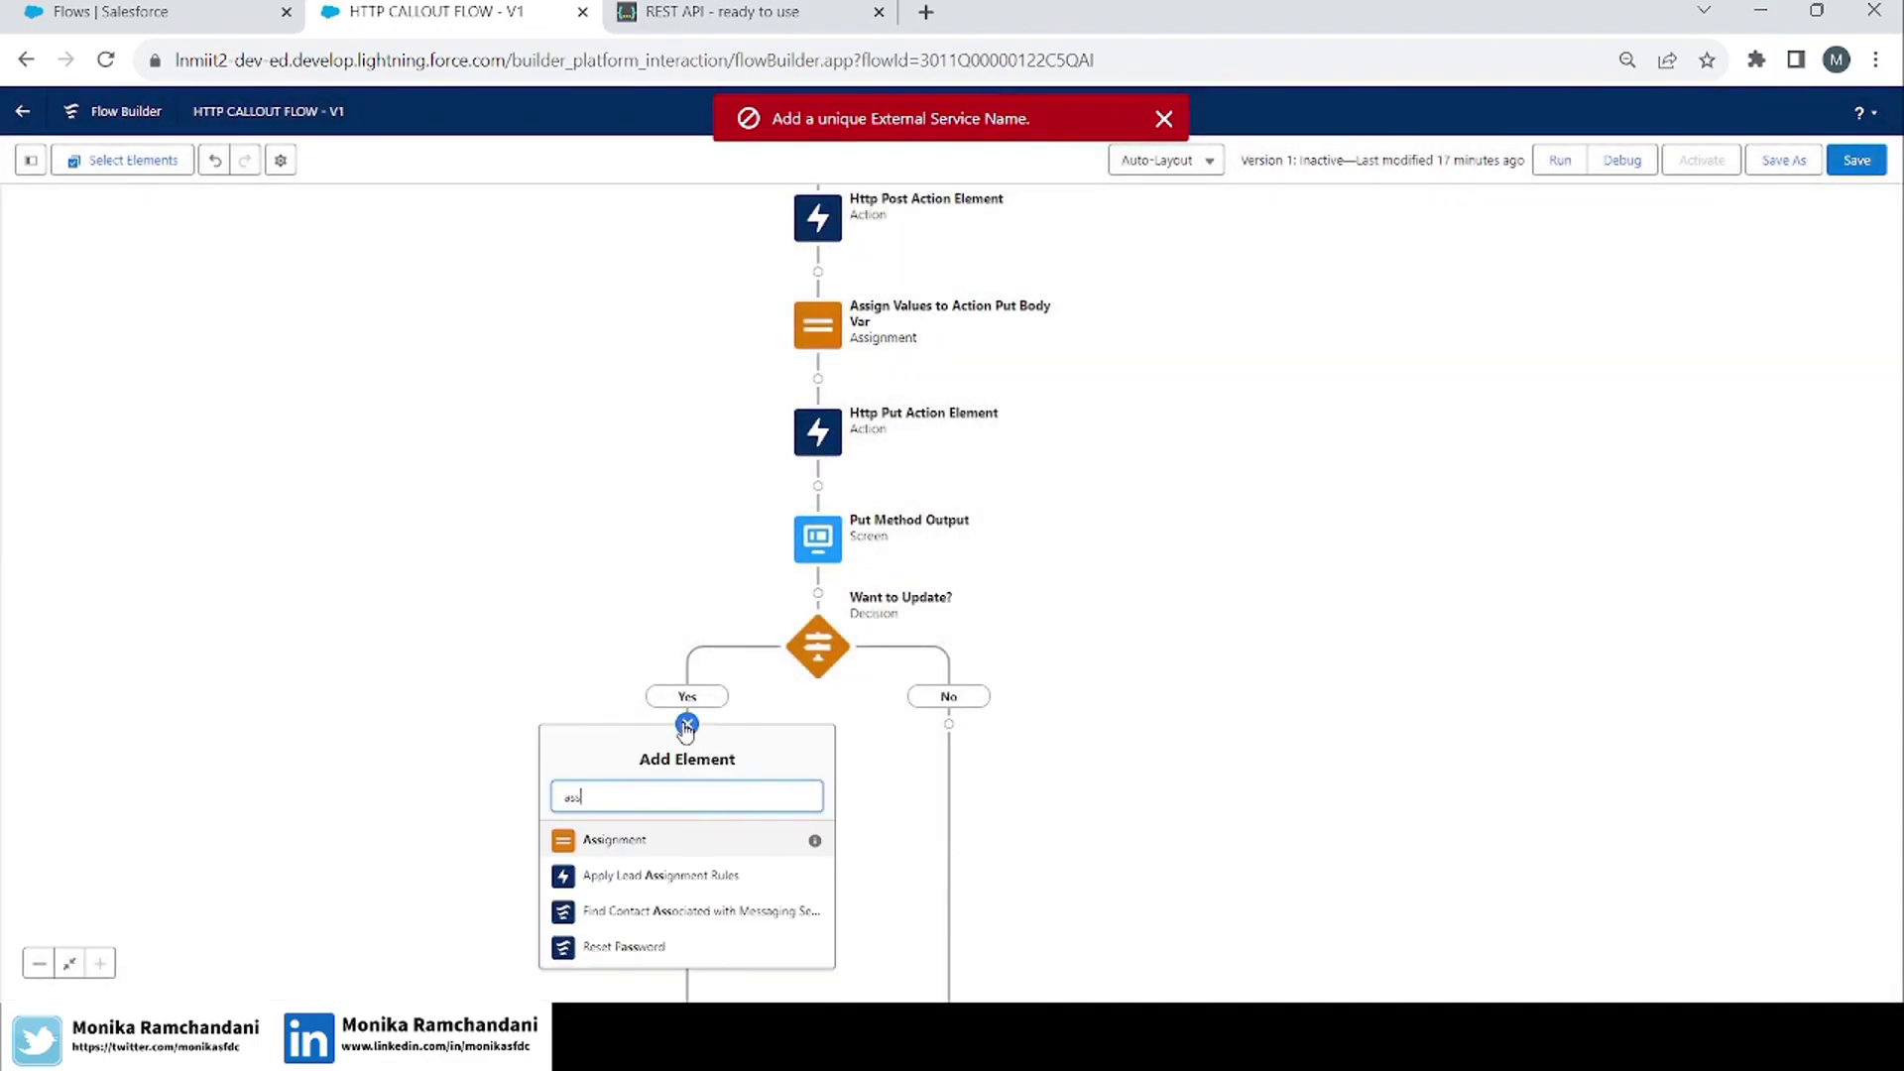
{"action": "left_click", "coordinate": [615, 841]}
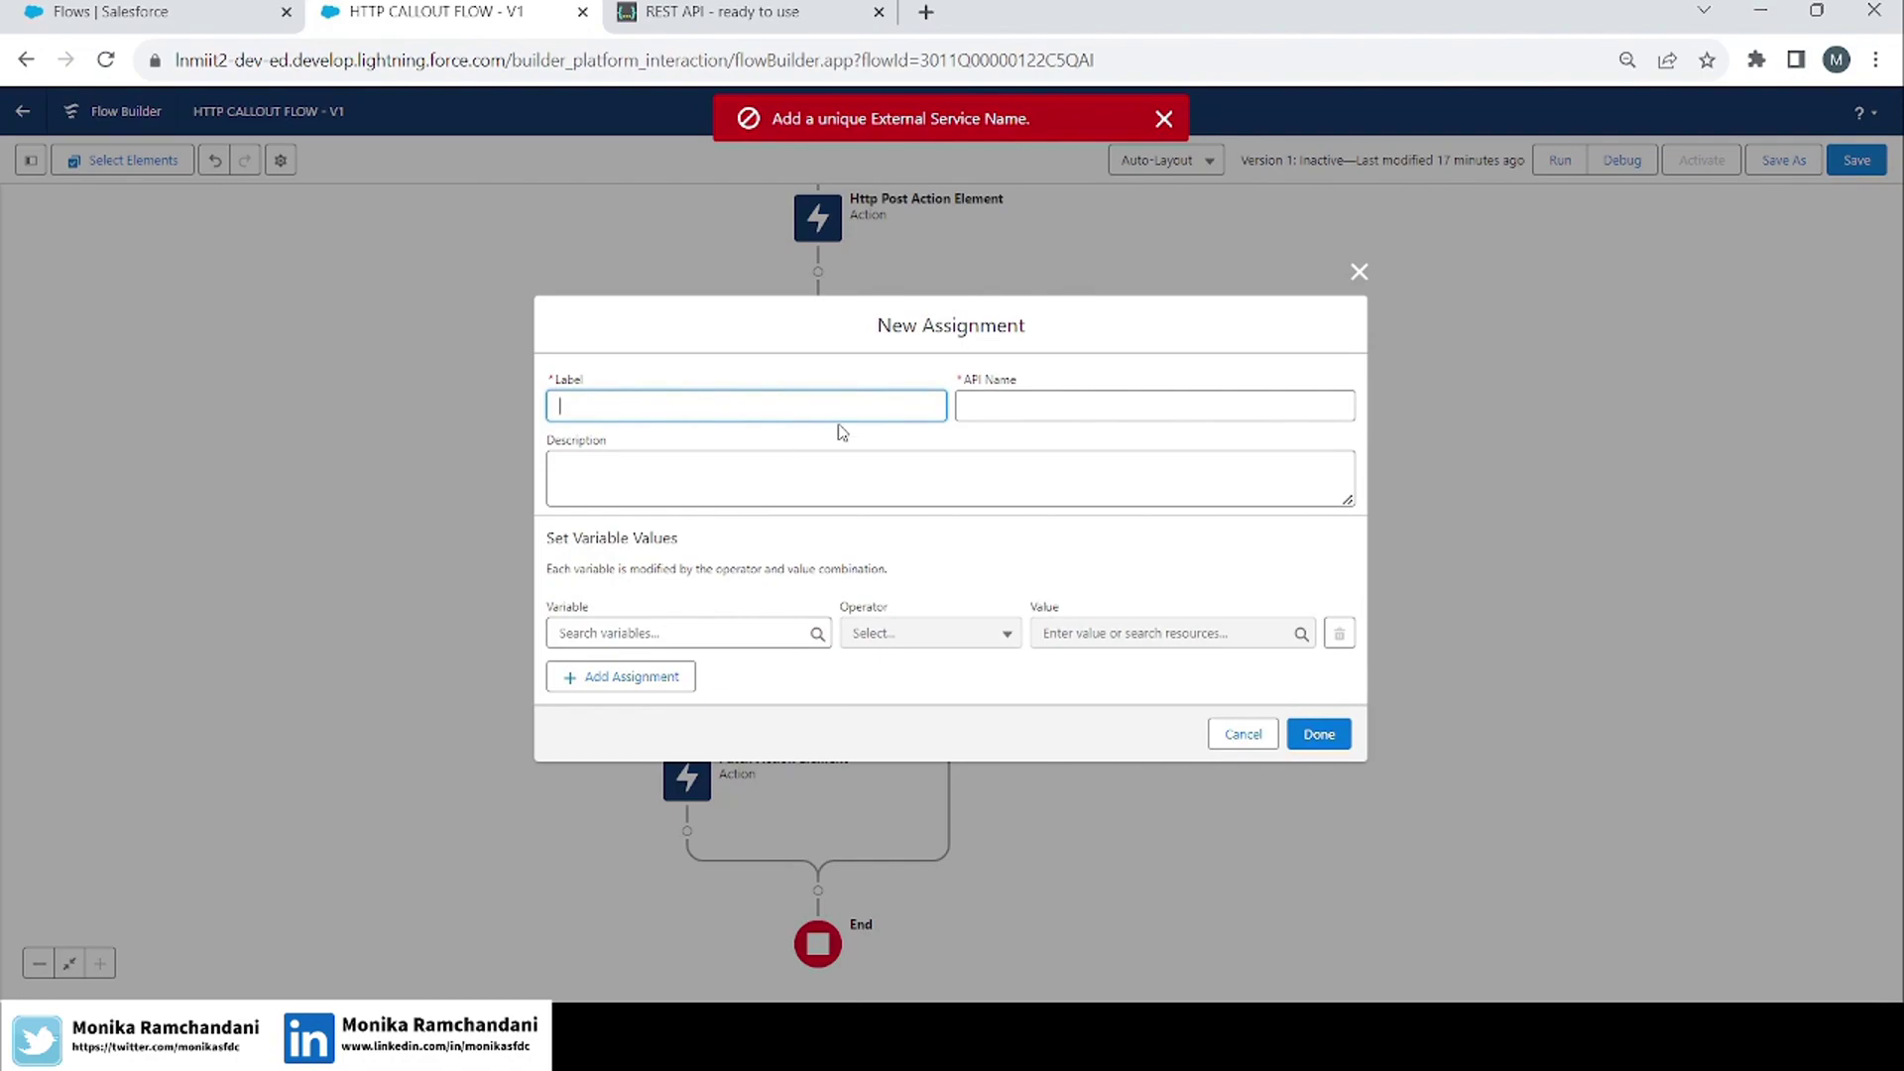
{"action": "type", "text": "Assign Name Values"}
{"action": "key", "text": "Tab"}
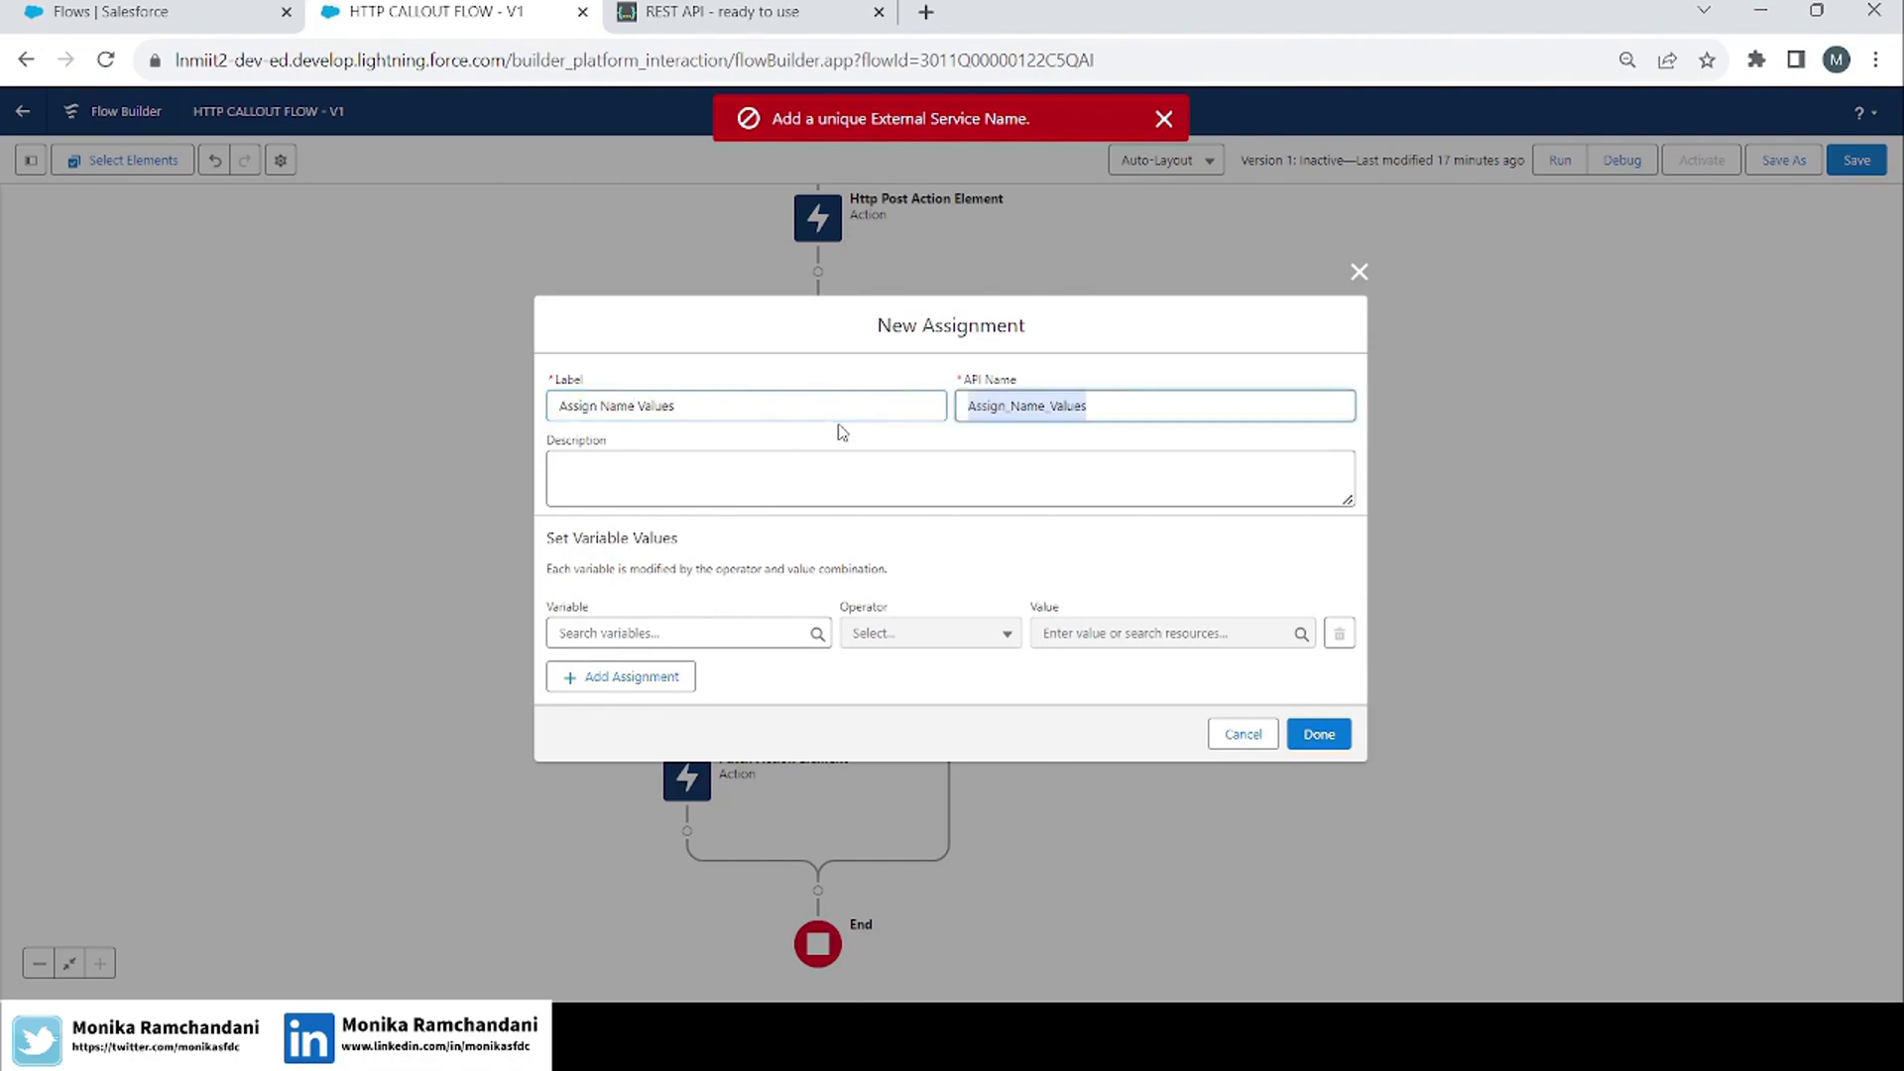
Assign the New_Name screen component's value to the name field of PatchRequestBody with the Equals operator, and finish the assignment.
{"action": "left_click", "coordinate": [665, 633]}
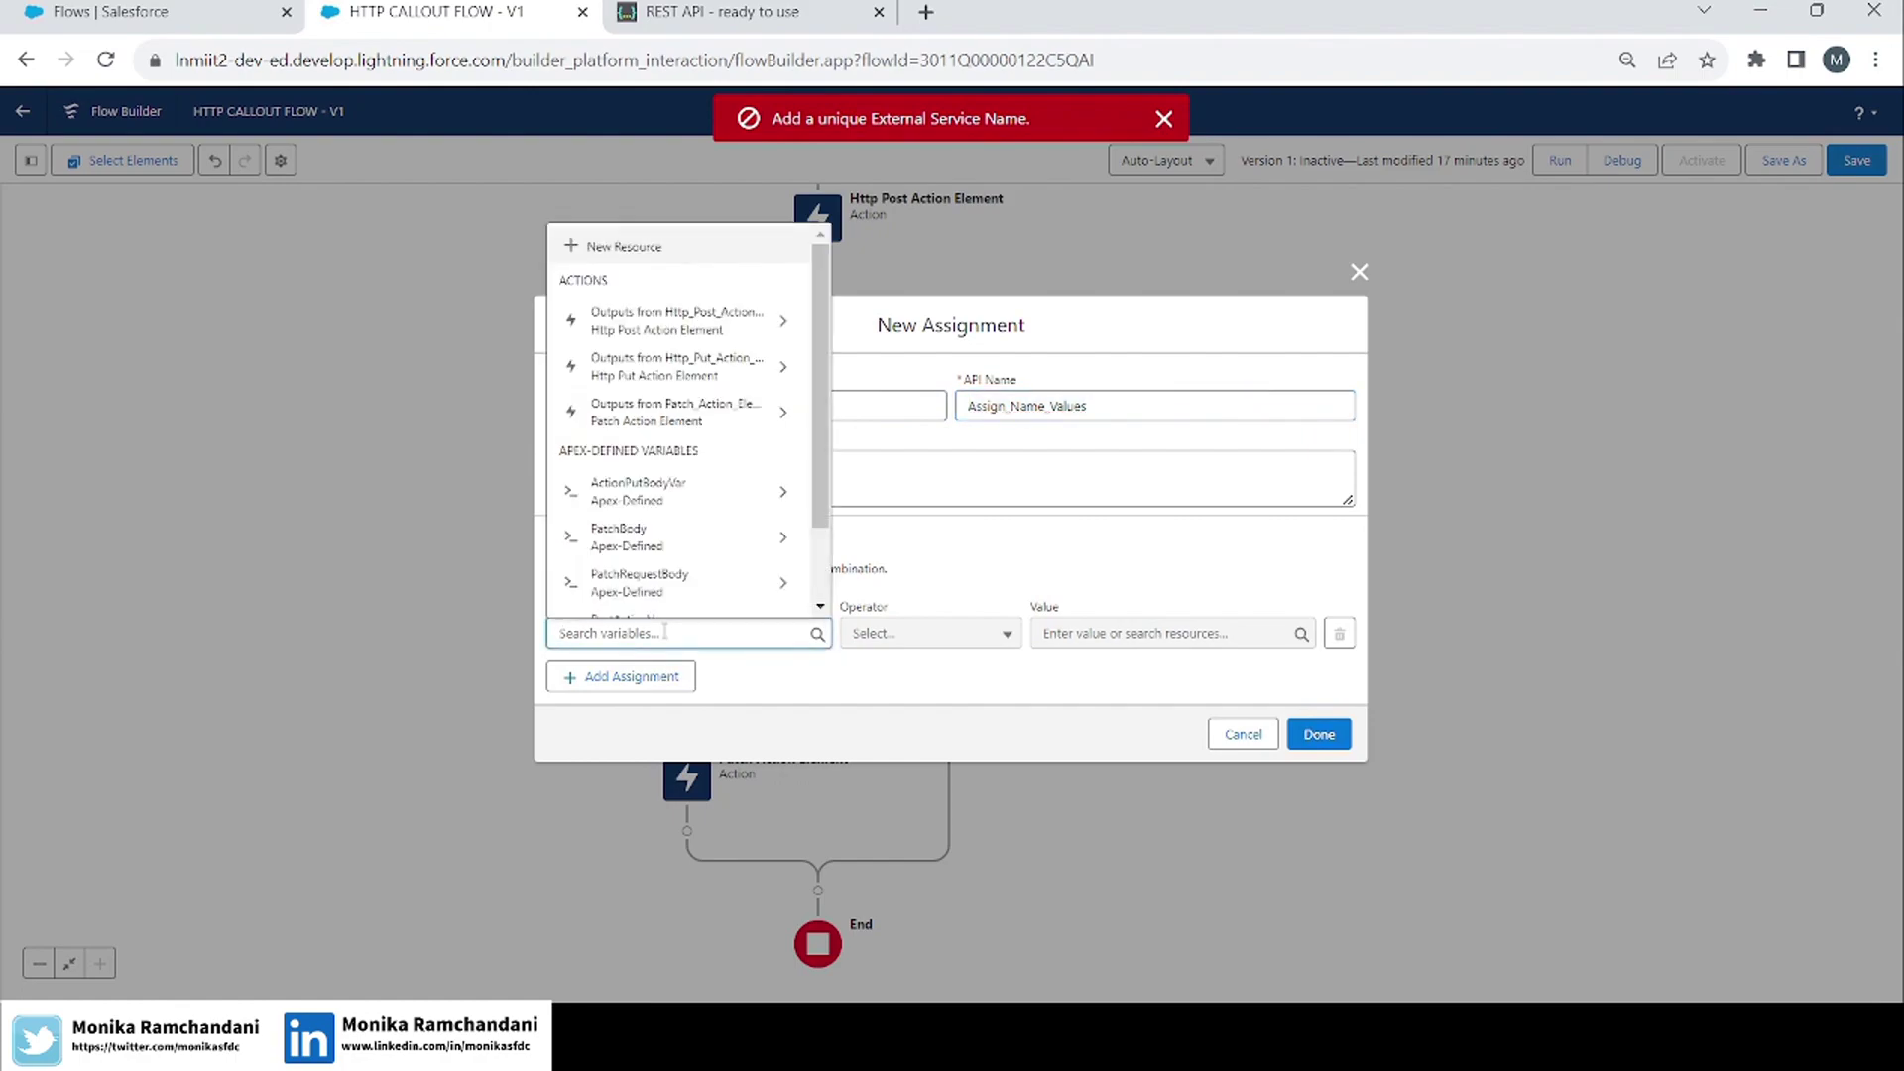
{"action": "type", "text": "patchre"}
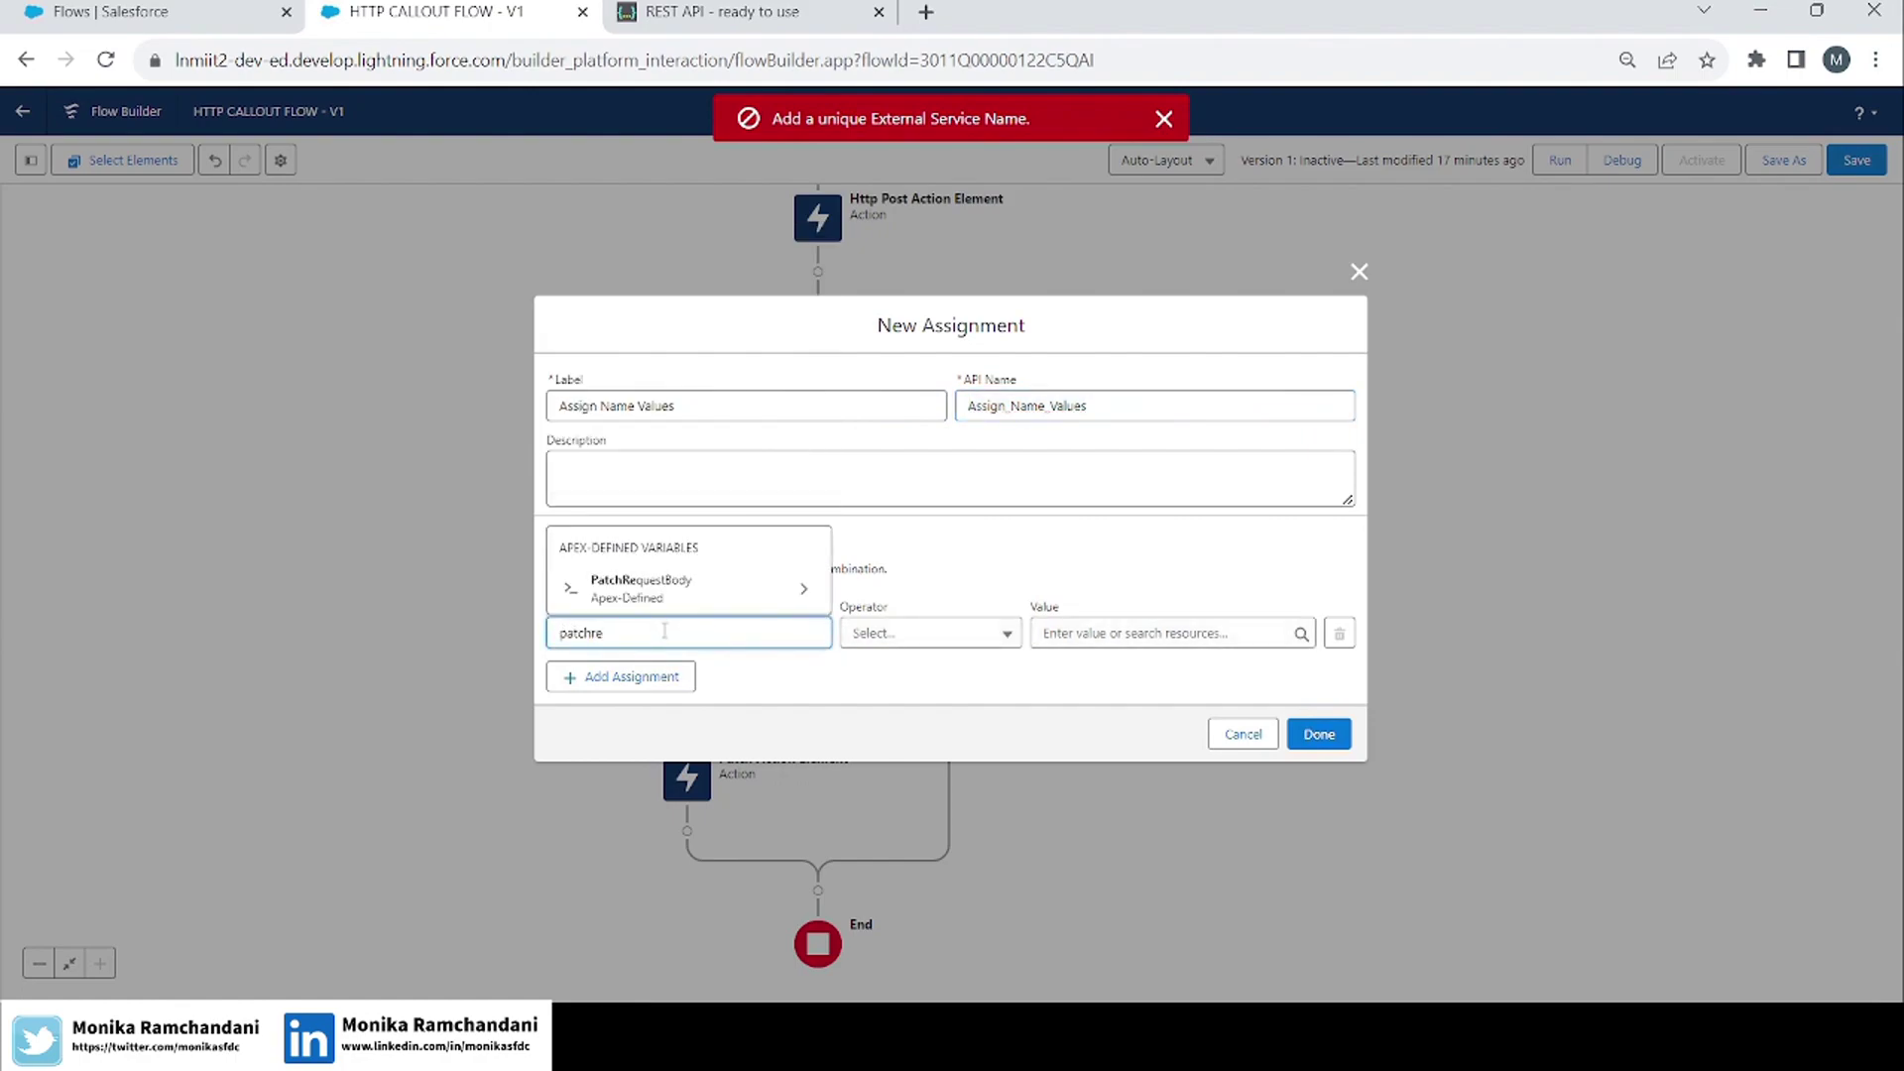
{"action": "left_click", "coordinate": [771, 593]}
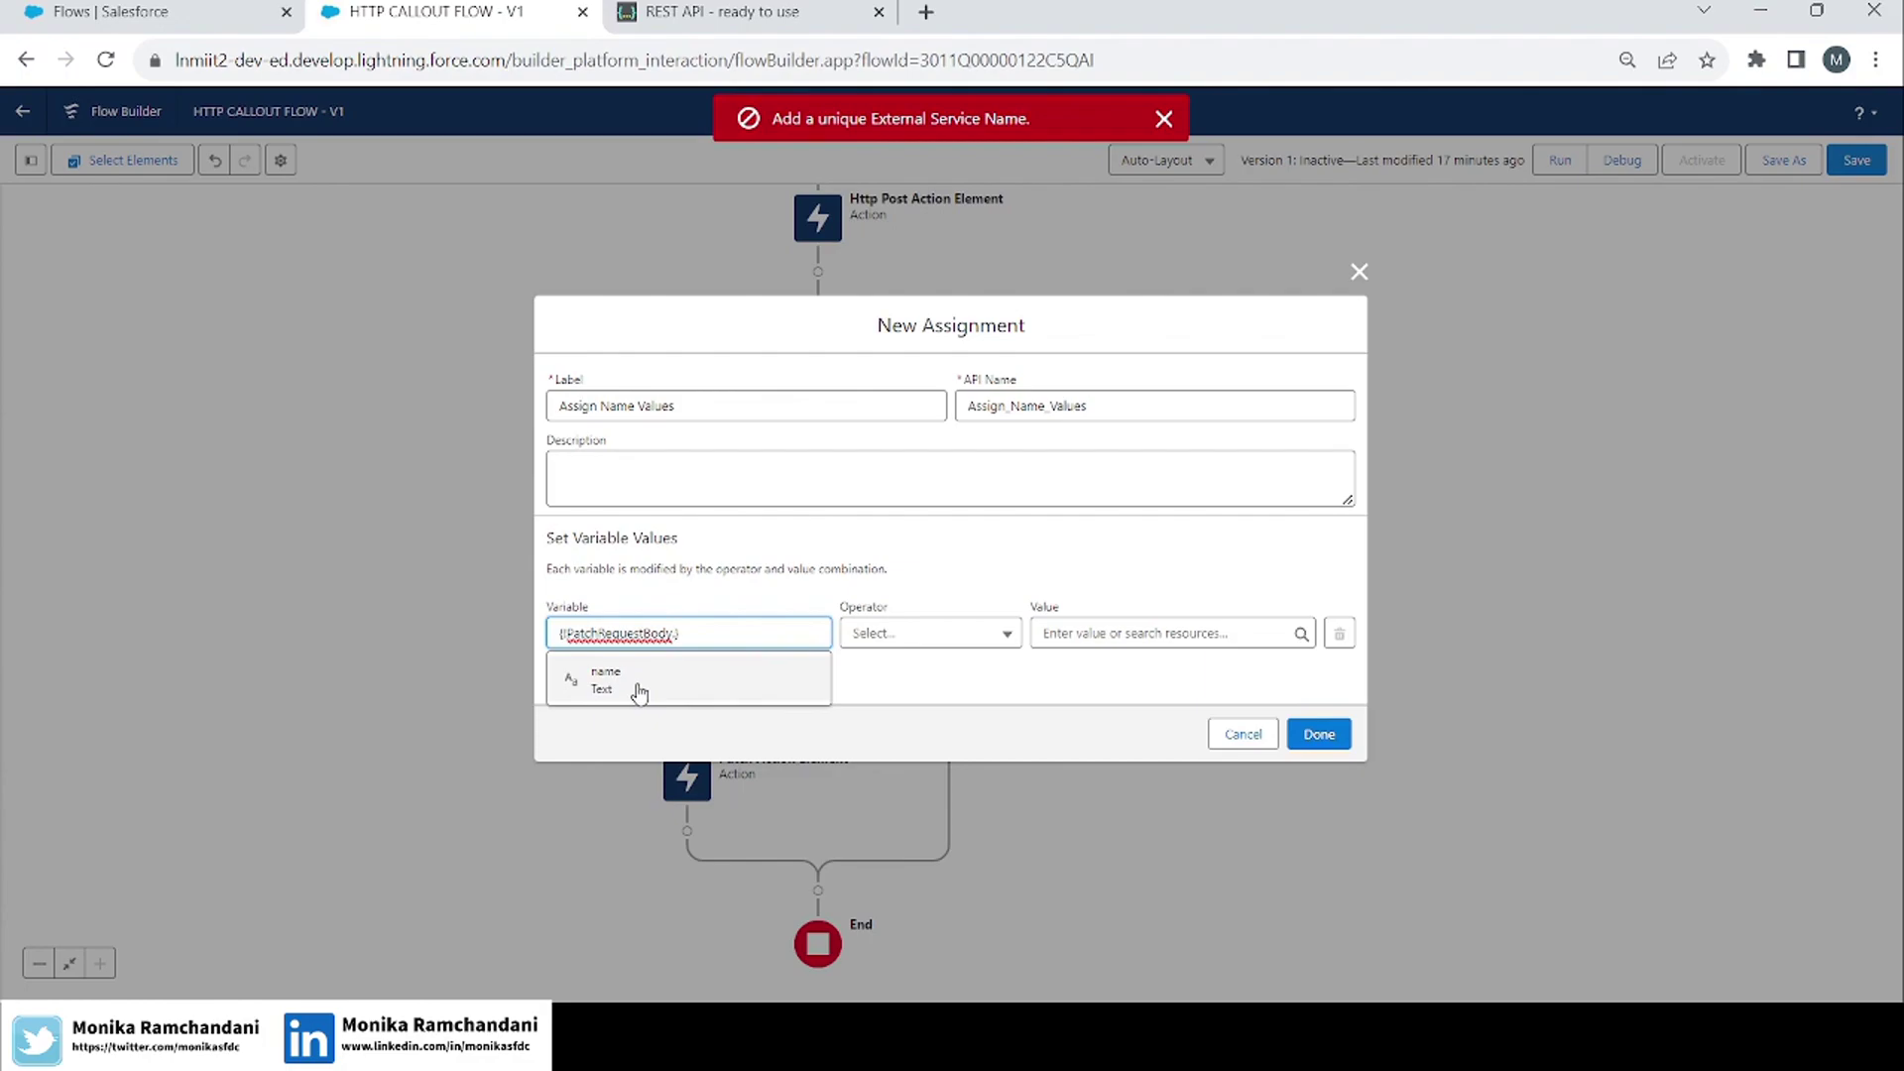
{"action": "left_click", "coordinate": [640, 691]}
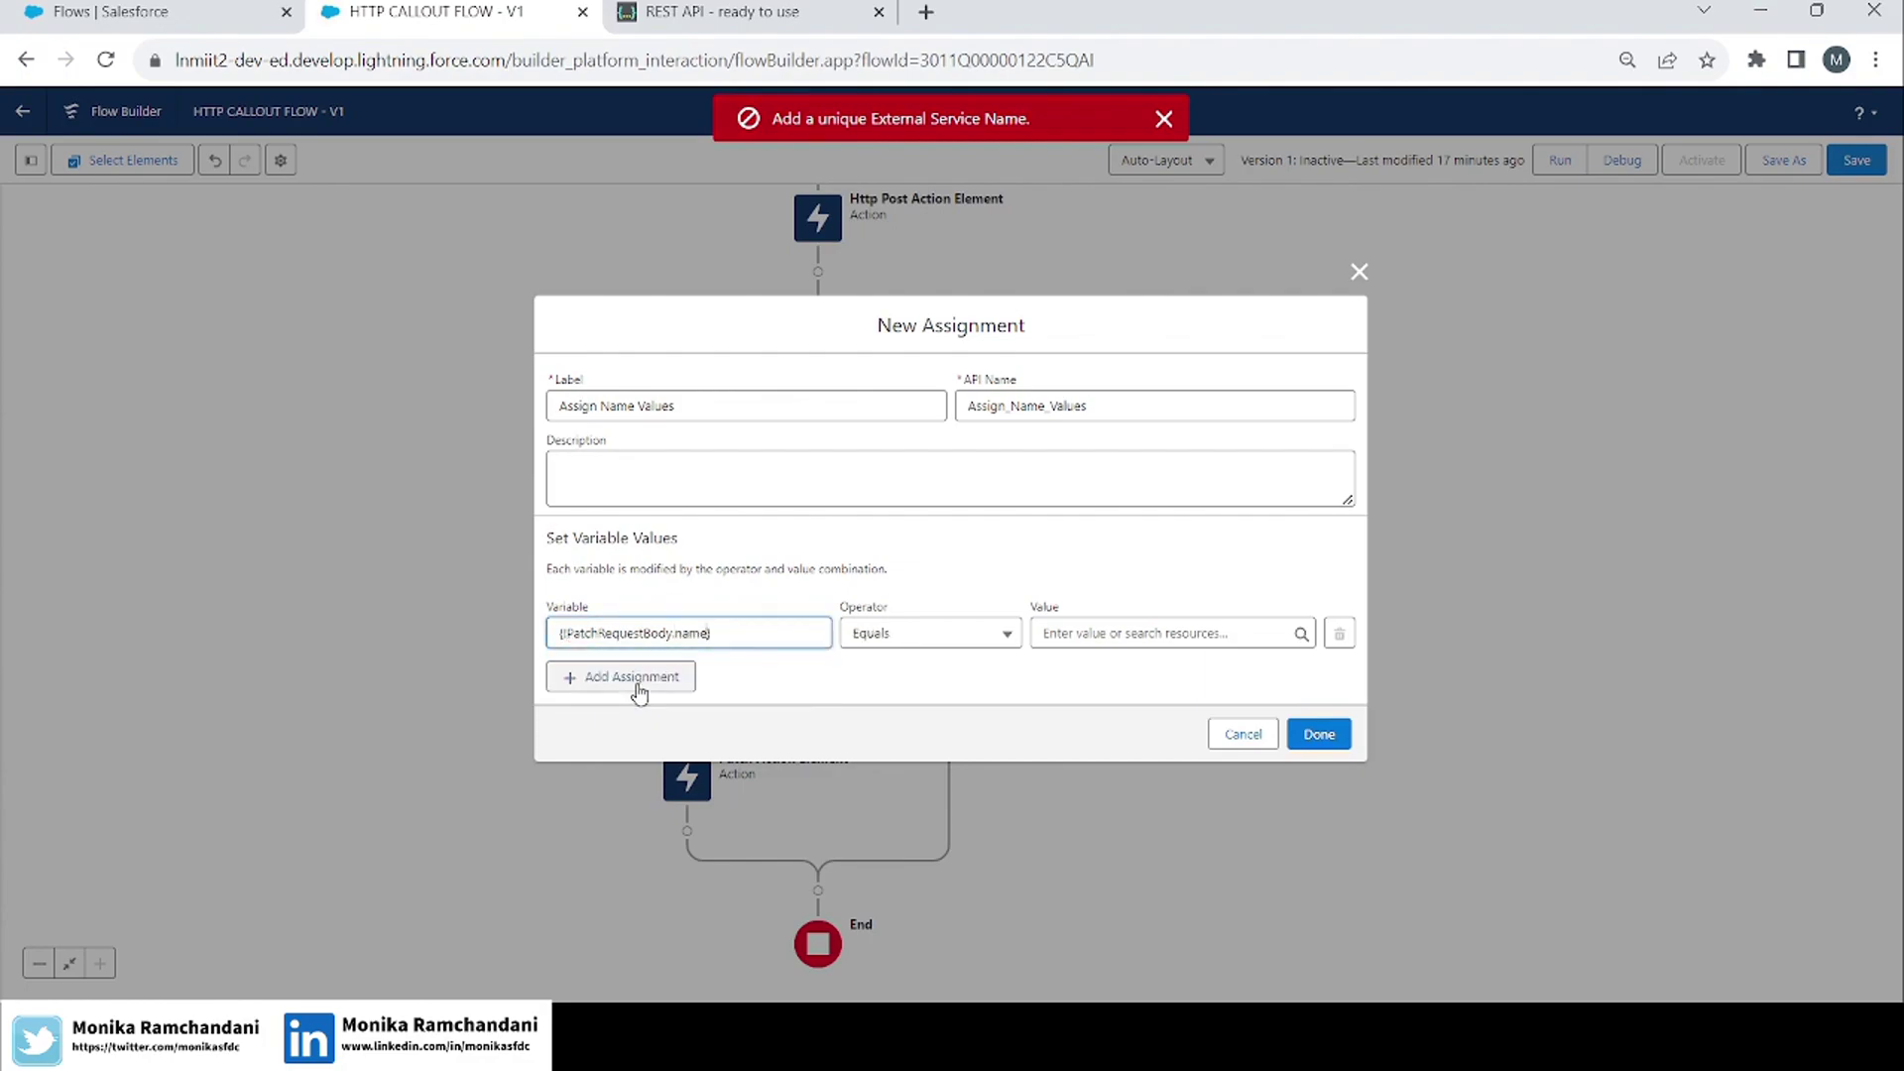
{"action": "left_click", "coordinate": [1167, 634]}
{"action": "type", "text": "name"}
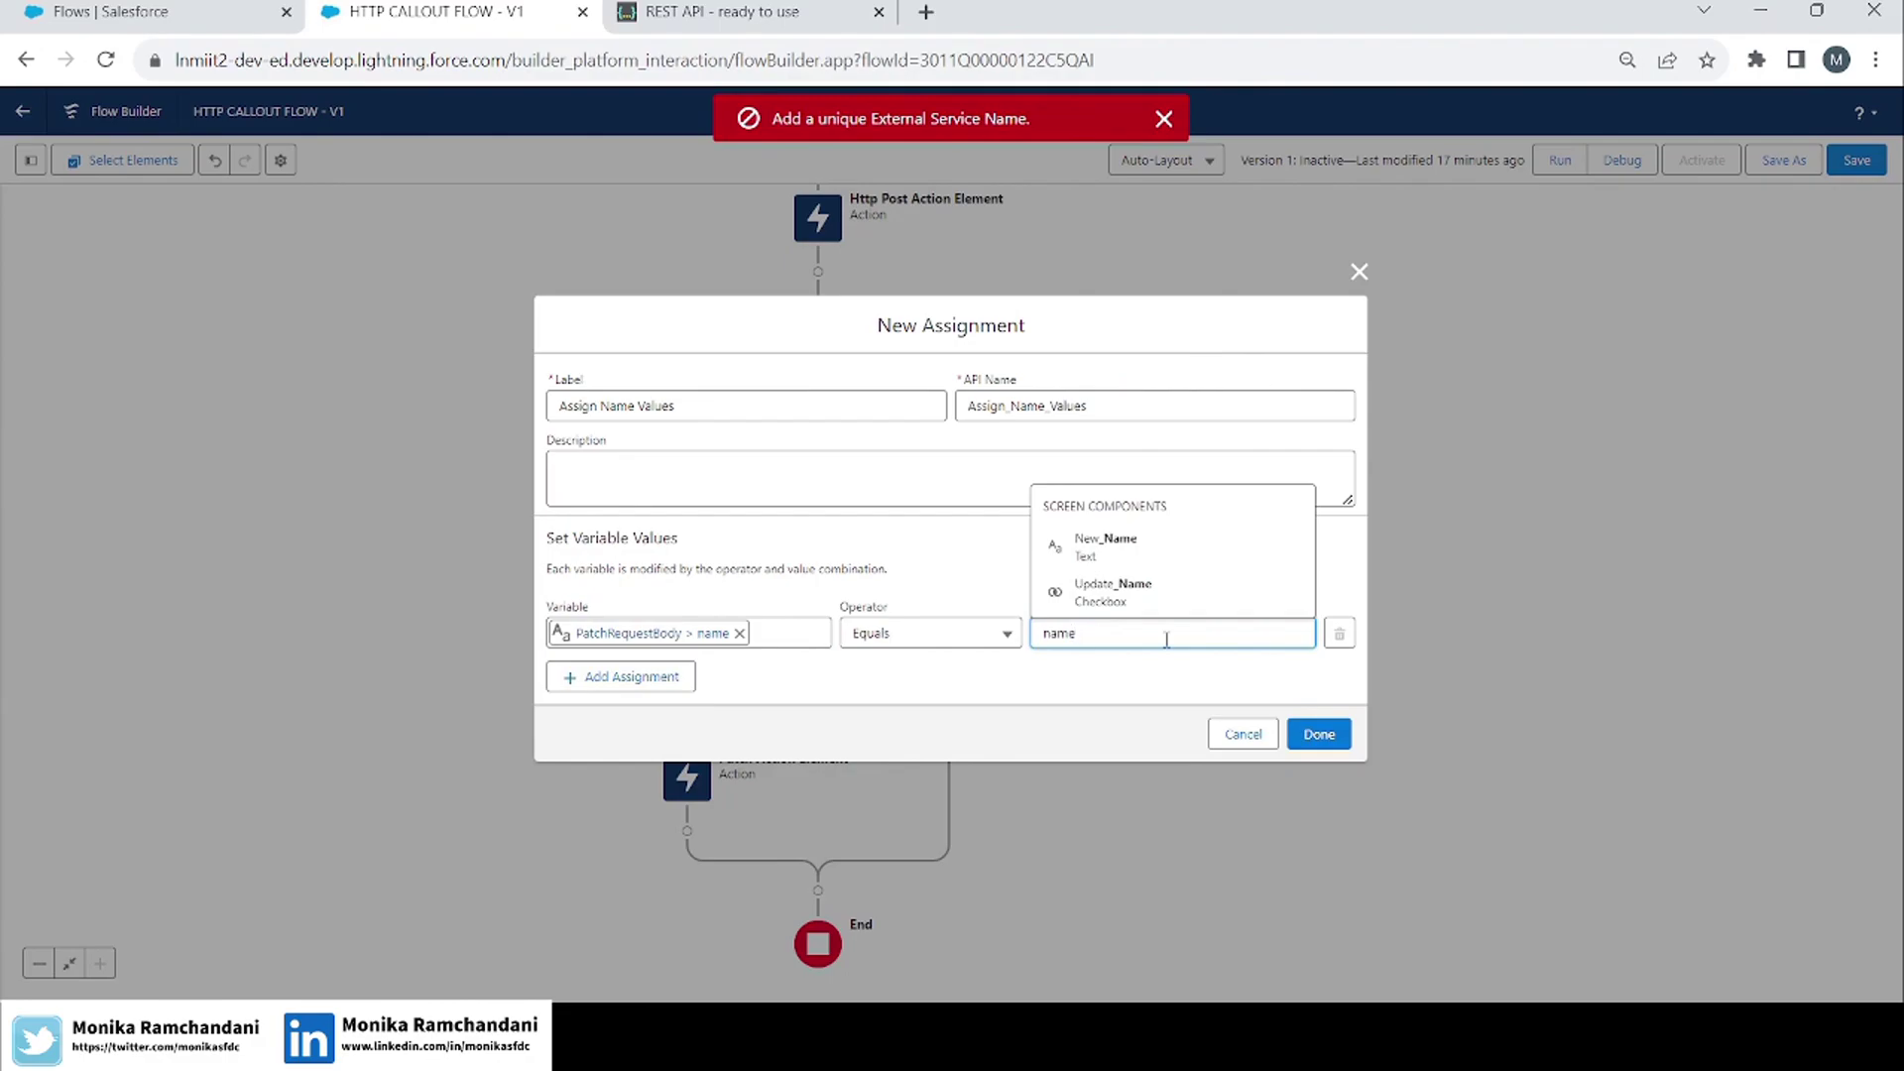
{"action": "left_click", "coordinate": [1102, 546]}
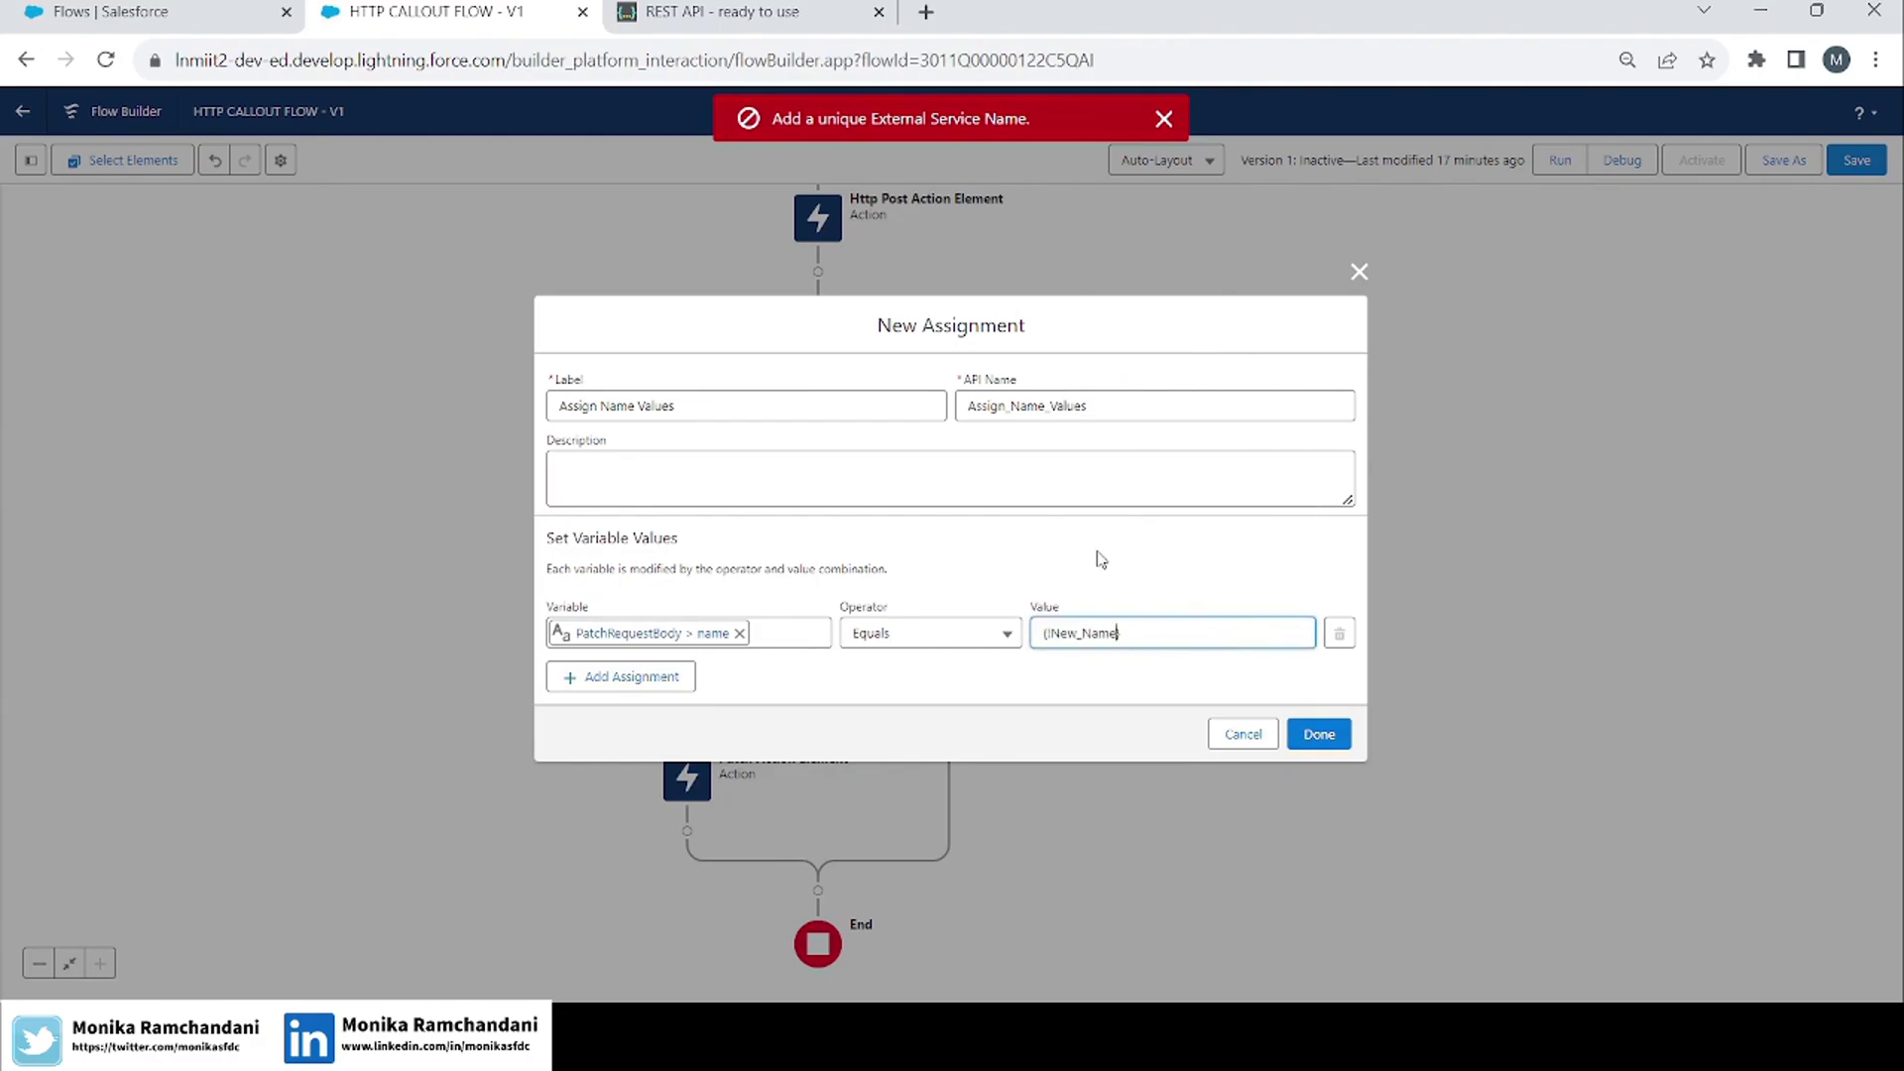
{"action": "left_click", "coordinate": [1319, 734]}
Dismiss the error message and add a Screen element containing a Display Text component after Patch Action Element.
{"action": "left_click_drag", "start_coordinate": [1180, 855], "coordinate": [1230, 657]}
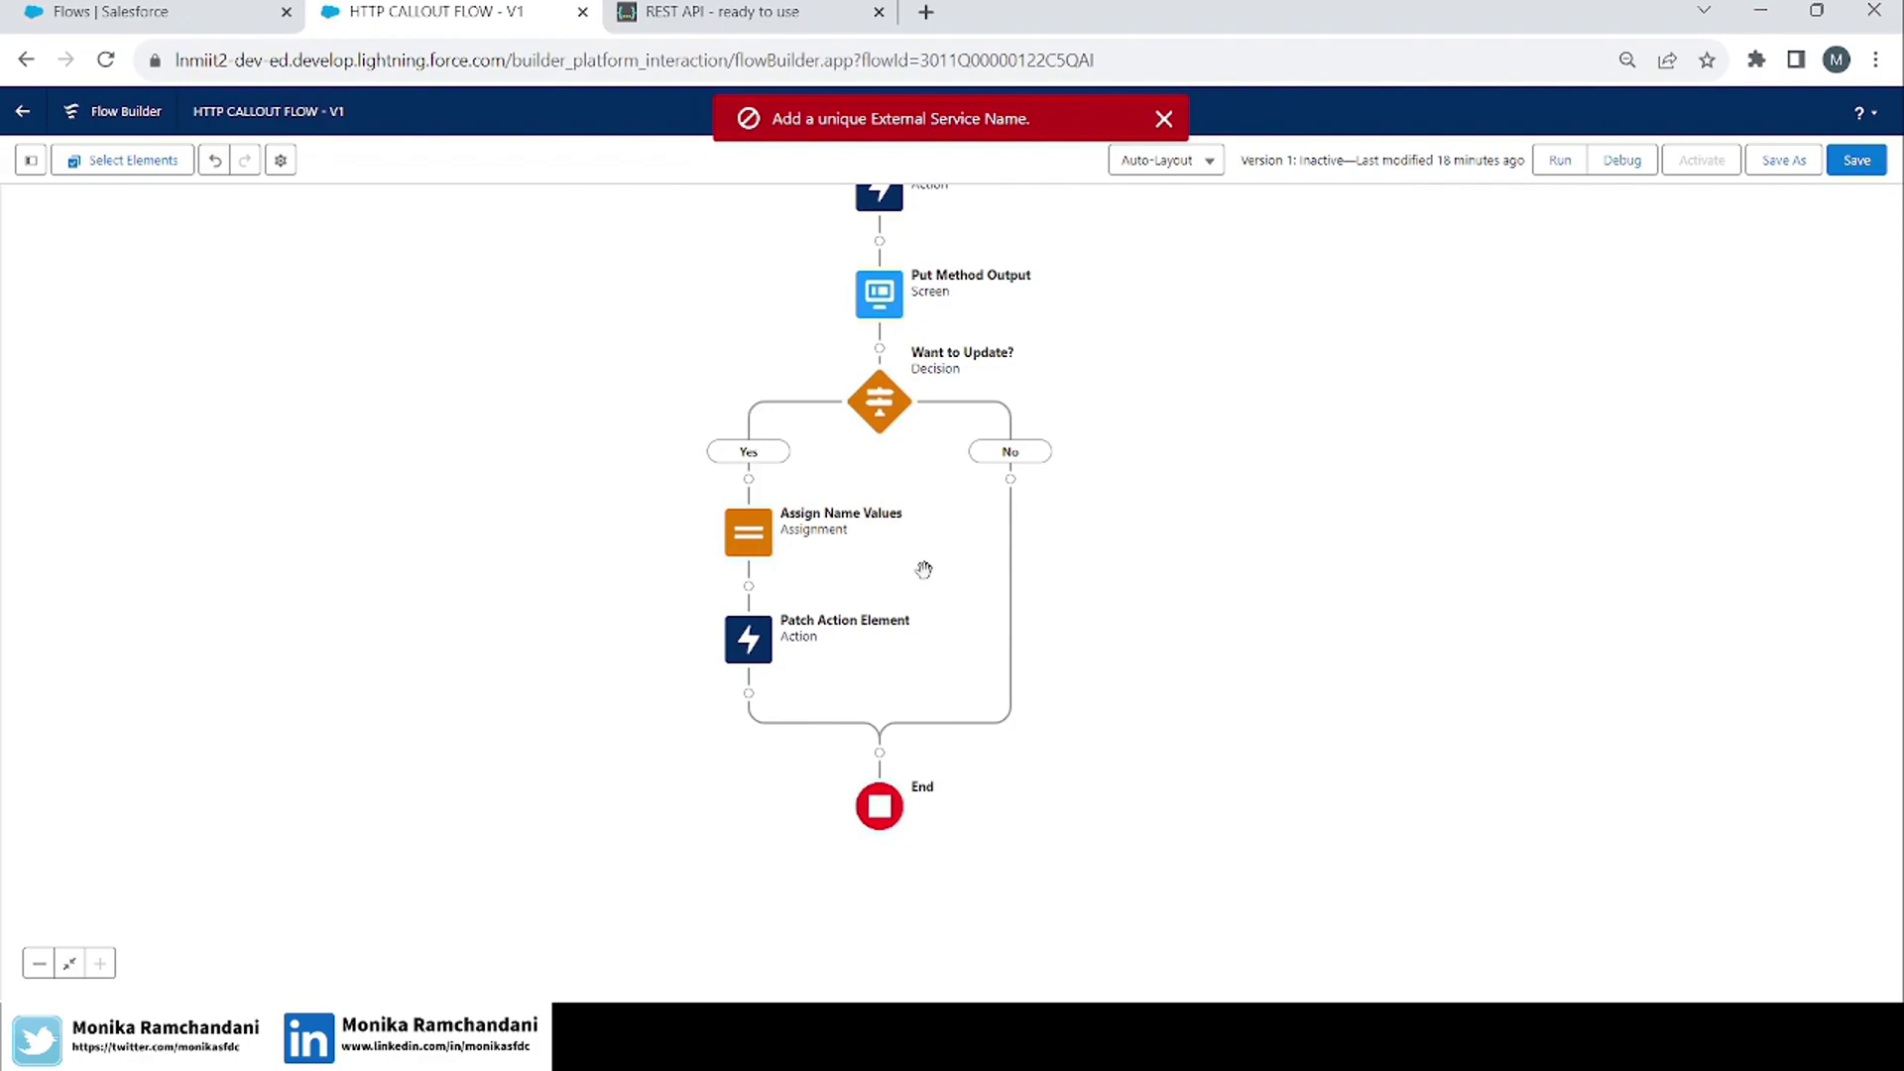
{"action": "left_click", "coordinate": [1163, 119]}
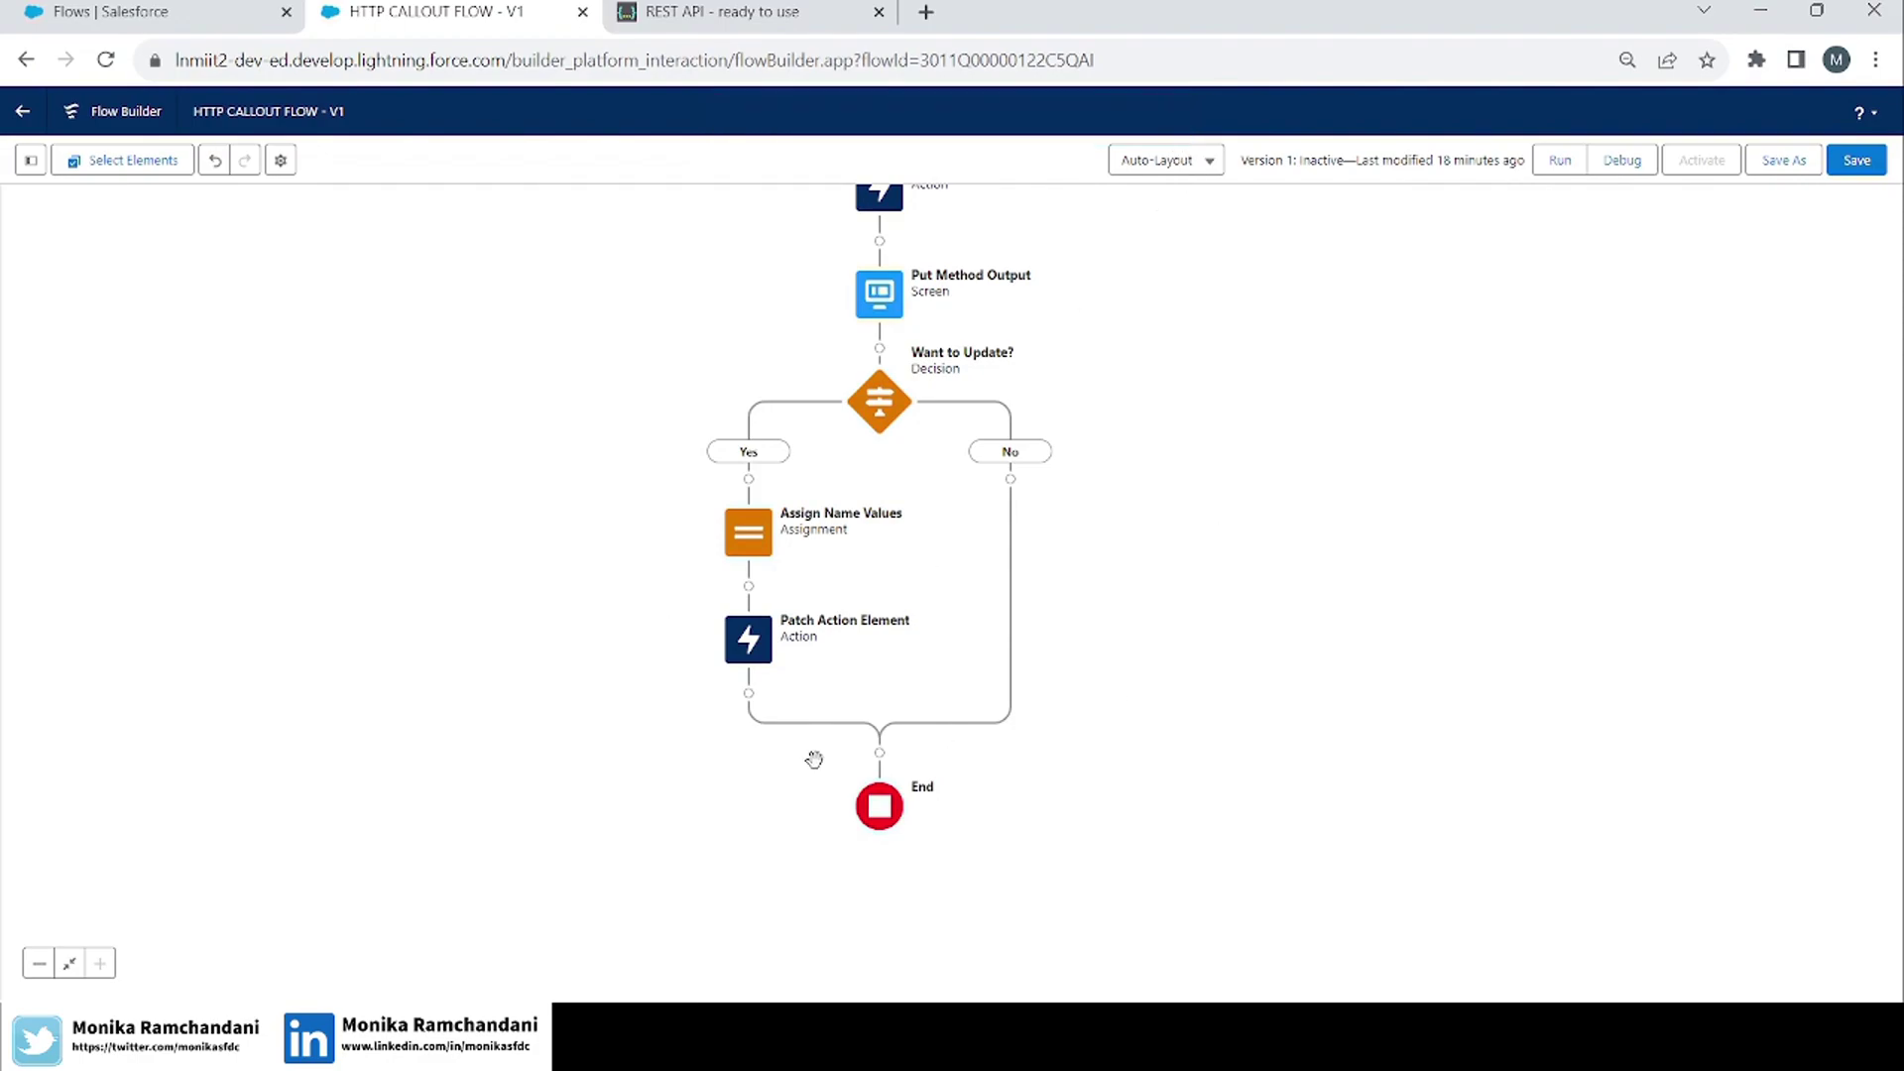
{"action": "left_click", "coordinate": [749, 693]}
{"action": "type", "text": "scree"}
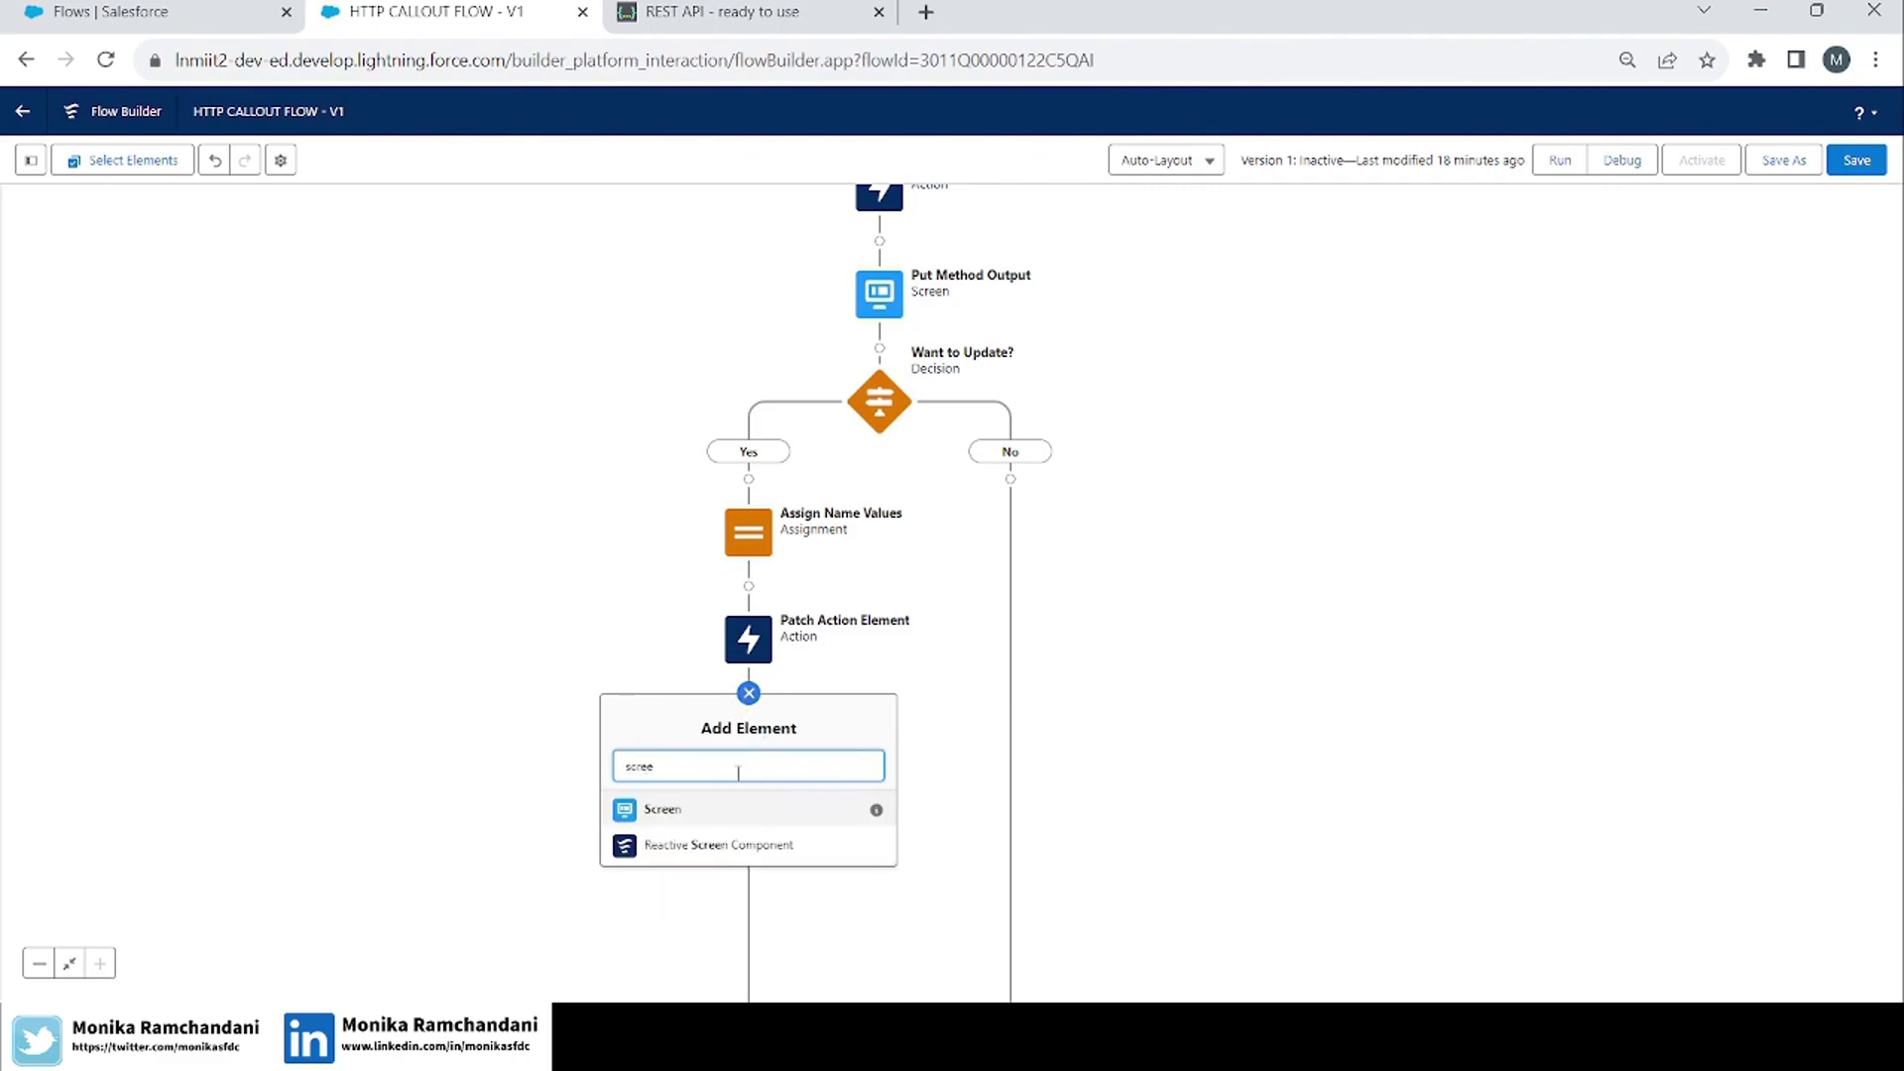
{"action": "left_click", "coordinate": [700, 814]}
{"action": "left_click", "coordinate": [230, 305]}
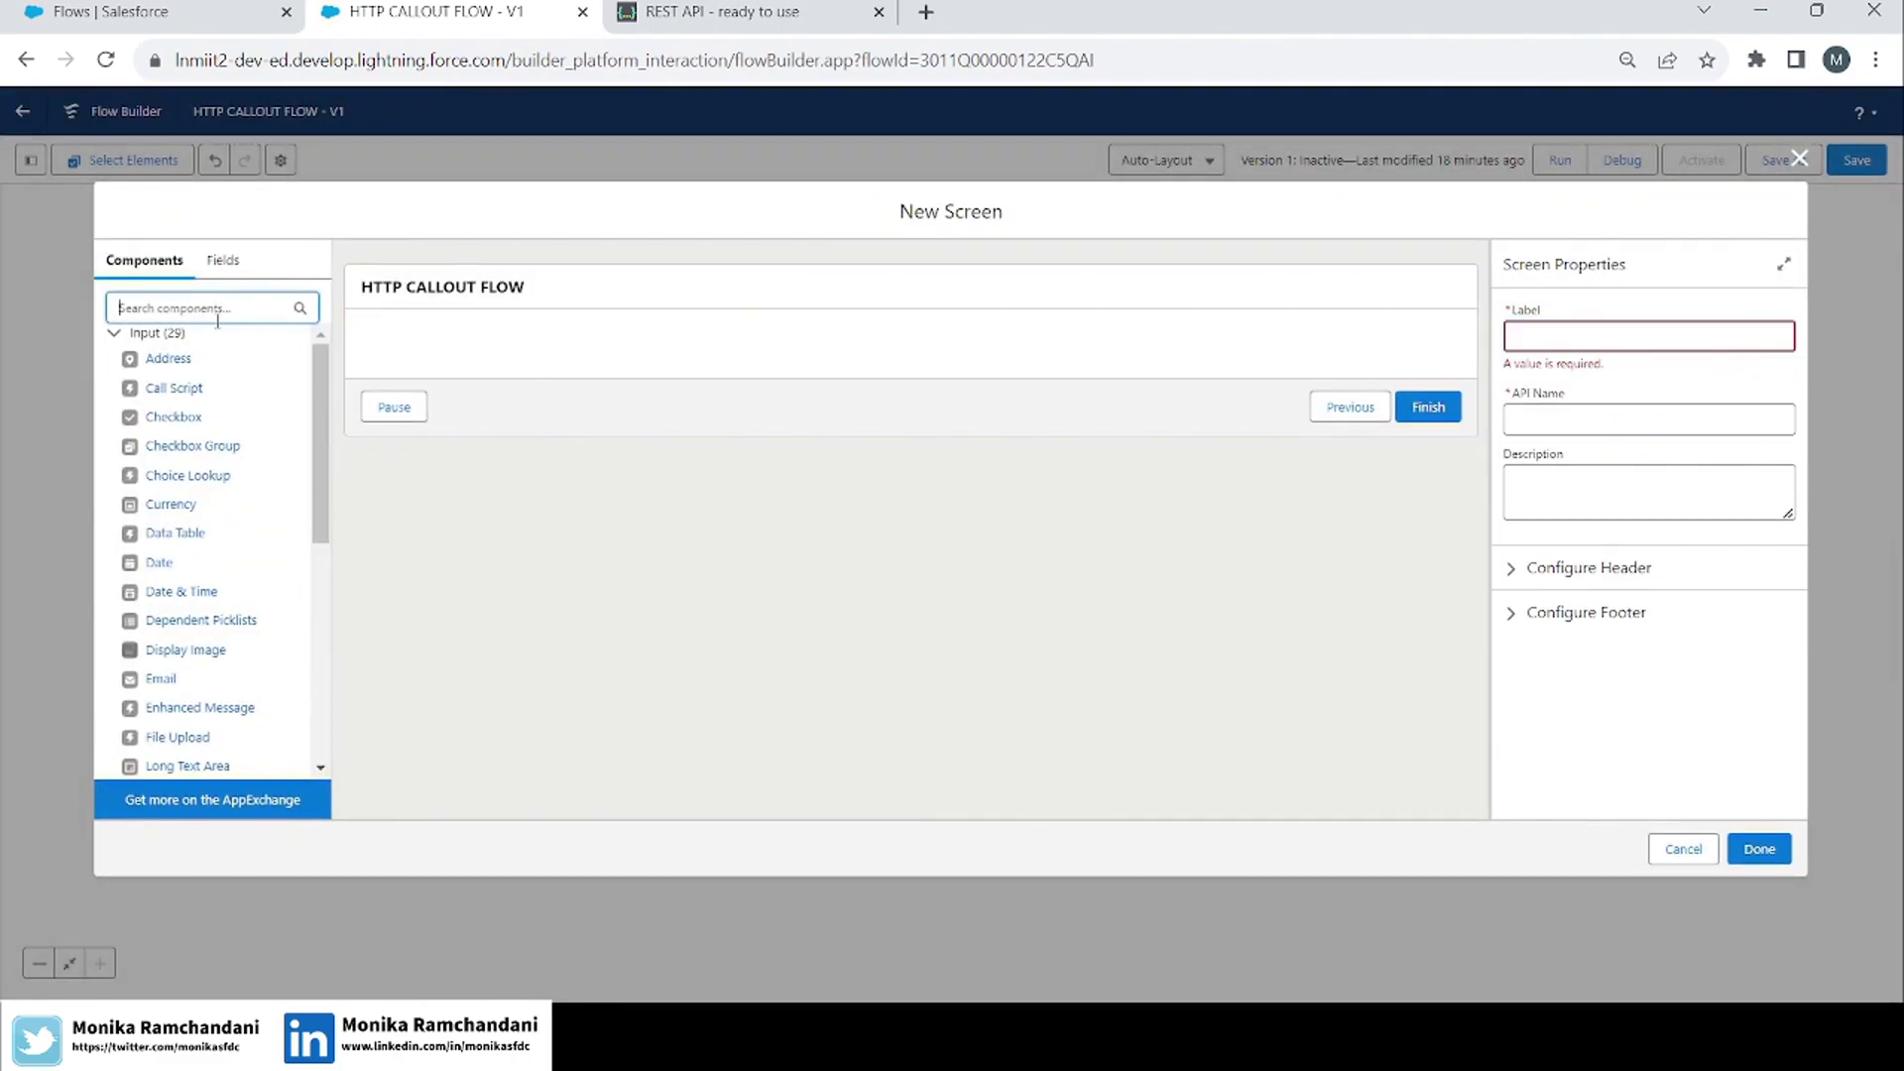
{"action": "type", "text": "dis"}
{"action": "left_click_drag", "start_coordinate": [189, 372], "coordinate": [436, 362]}
Give the Display Text component the API name UpdatedName.
{"action": "left_click", "coordinate": [1590, 339]}
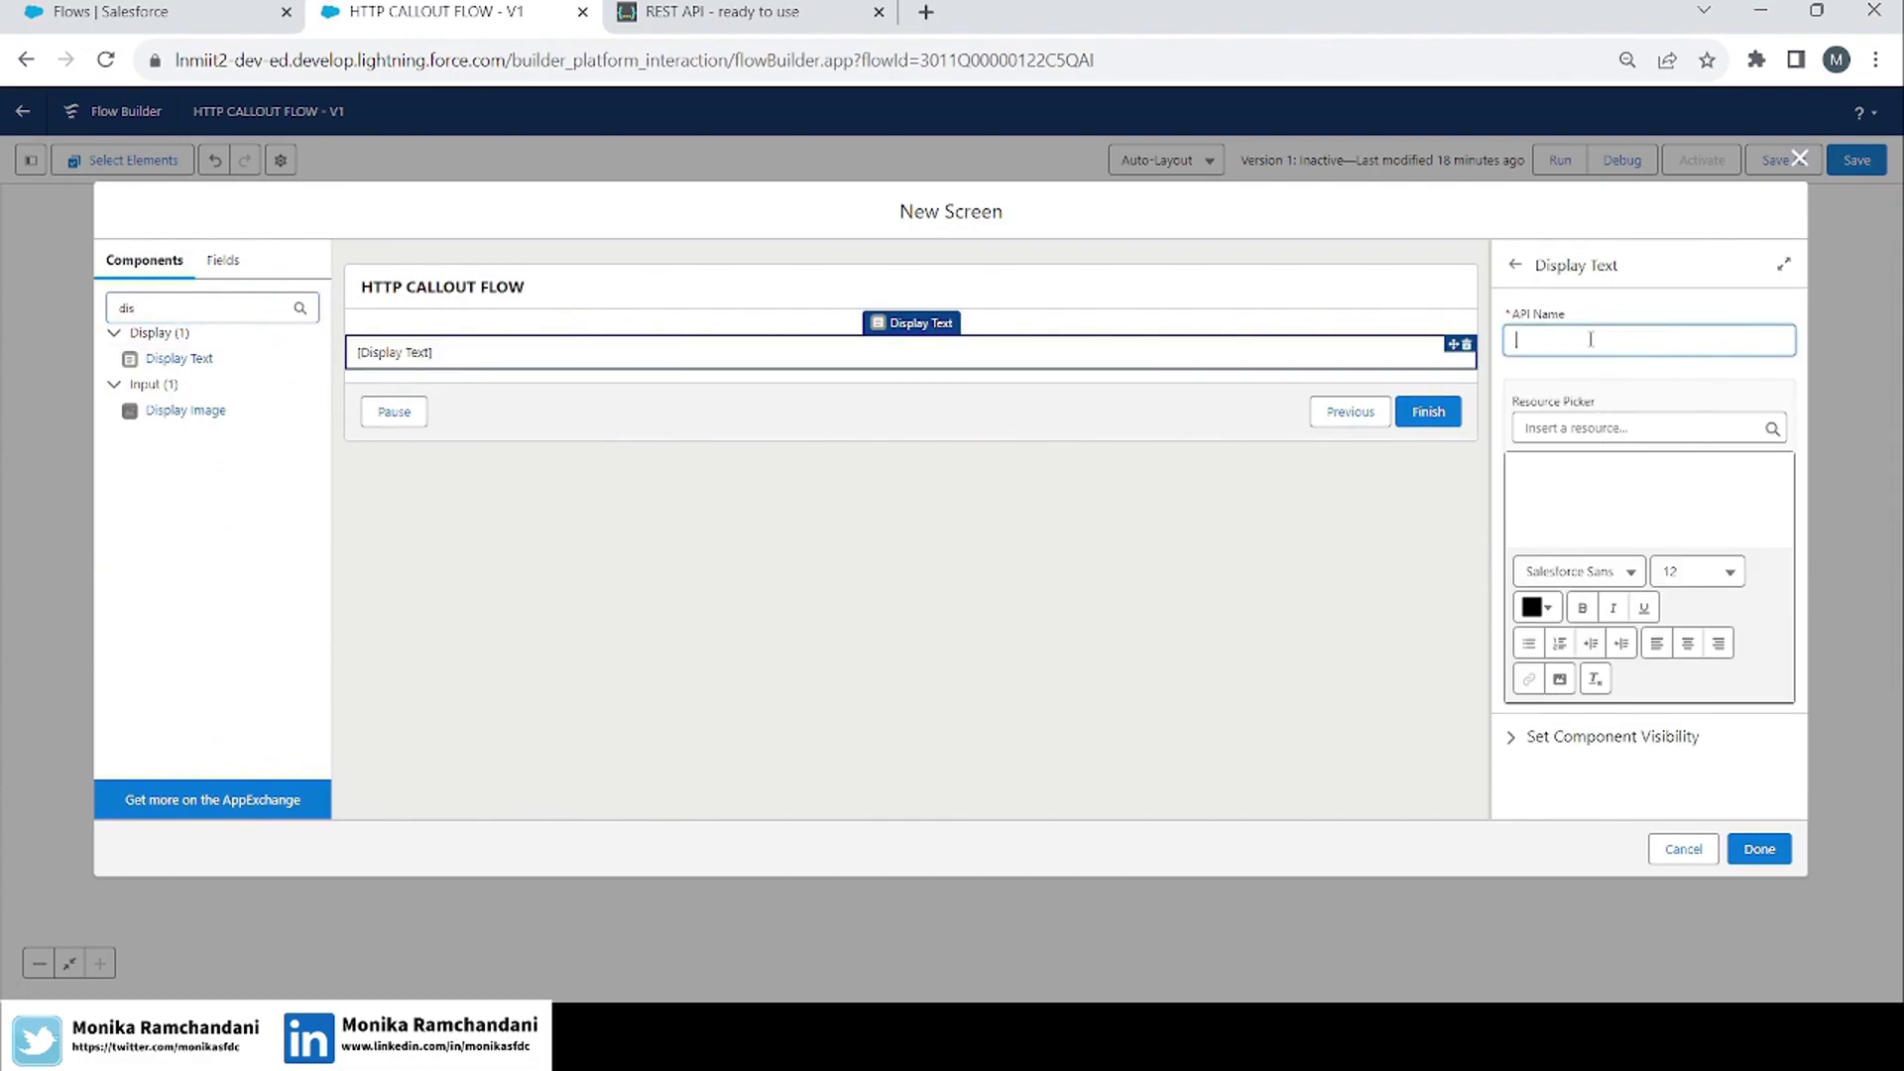
{"action": "type", "text": "Updated Name"}
{"action": "key", "text": "Tab"}
{"action": "left_click", "coordinate": [1661, 342]}
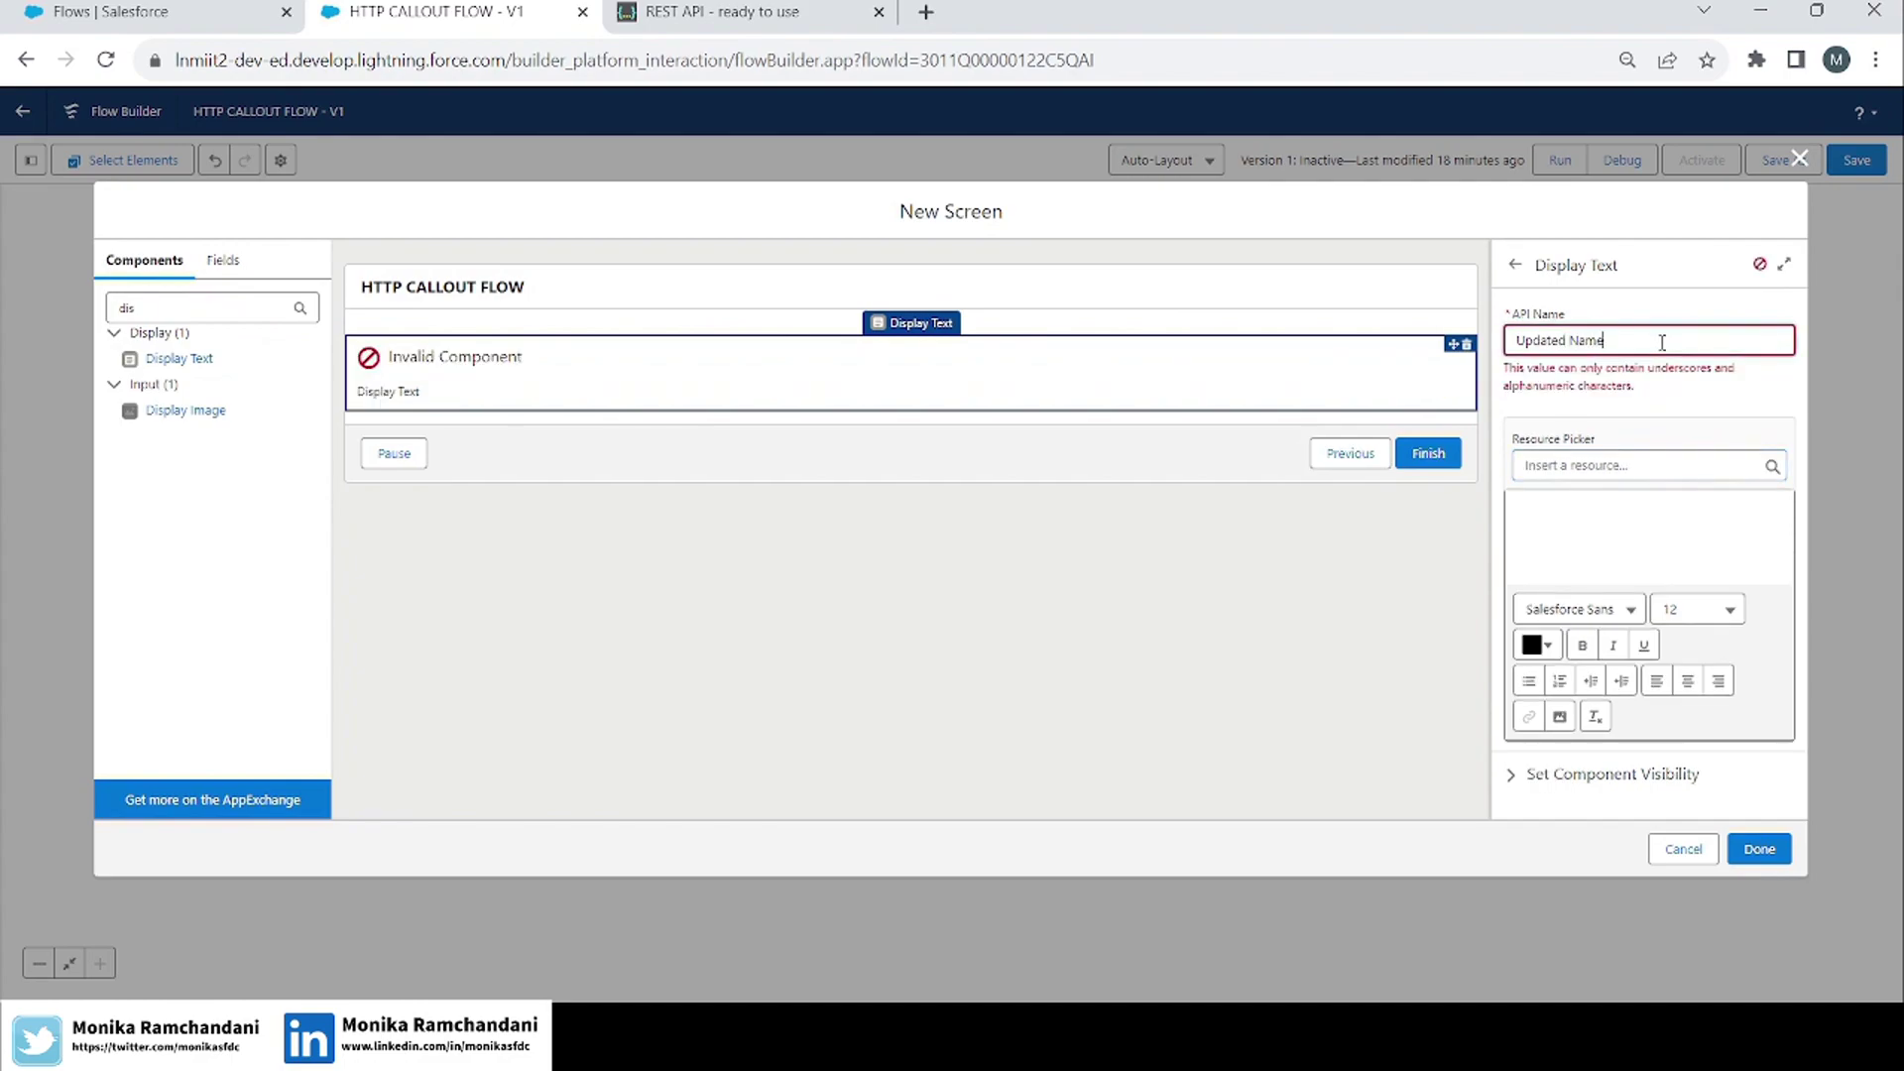
{"action": "left_click", "coordinate": [1573, 342]}
{"action": "key", "text": "BackSpace"}
Set the display text to "Updated Name :" followed by the name from the 2XX output of Patch_Action_Element.
{"action": "left_click", "coordinate": [1586, 517]}
{"action": "type", "text": "Update"}
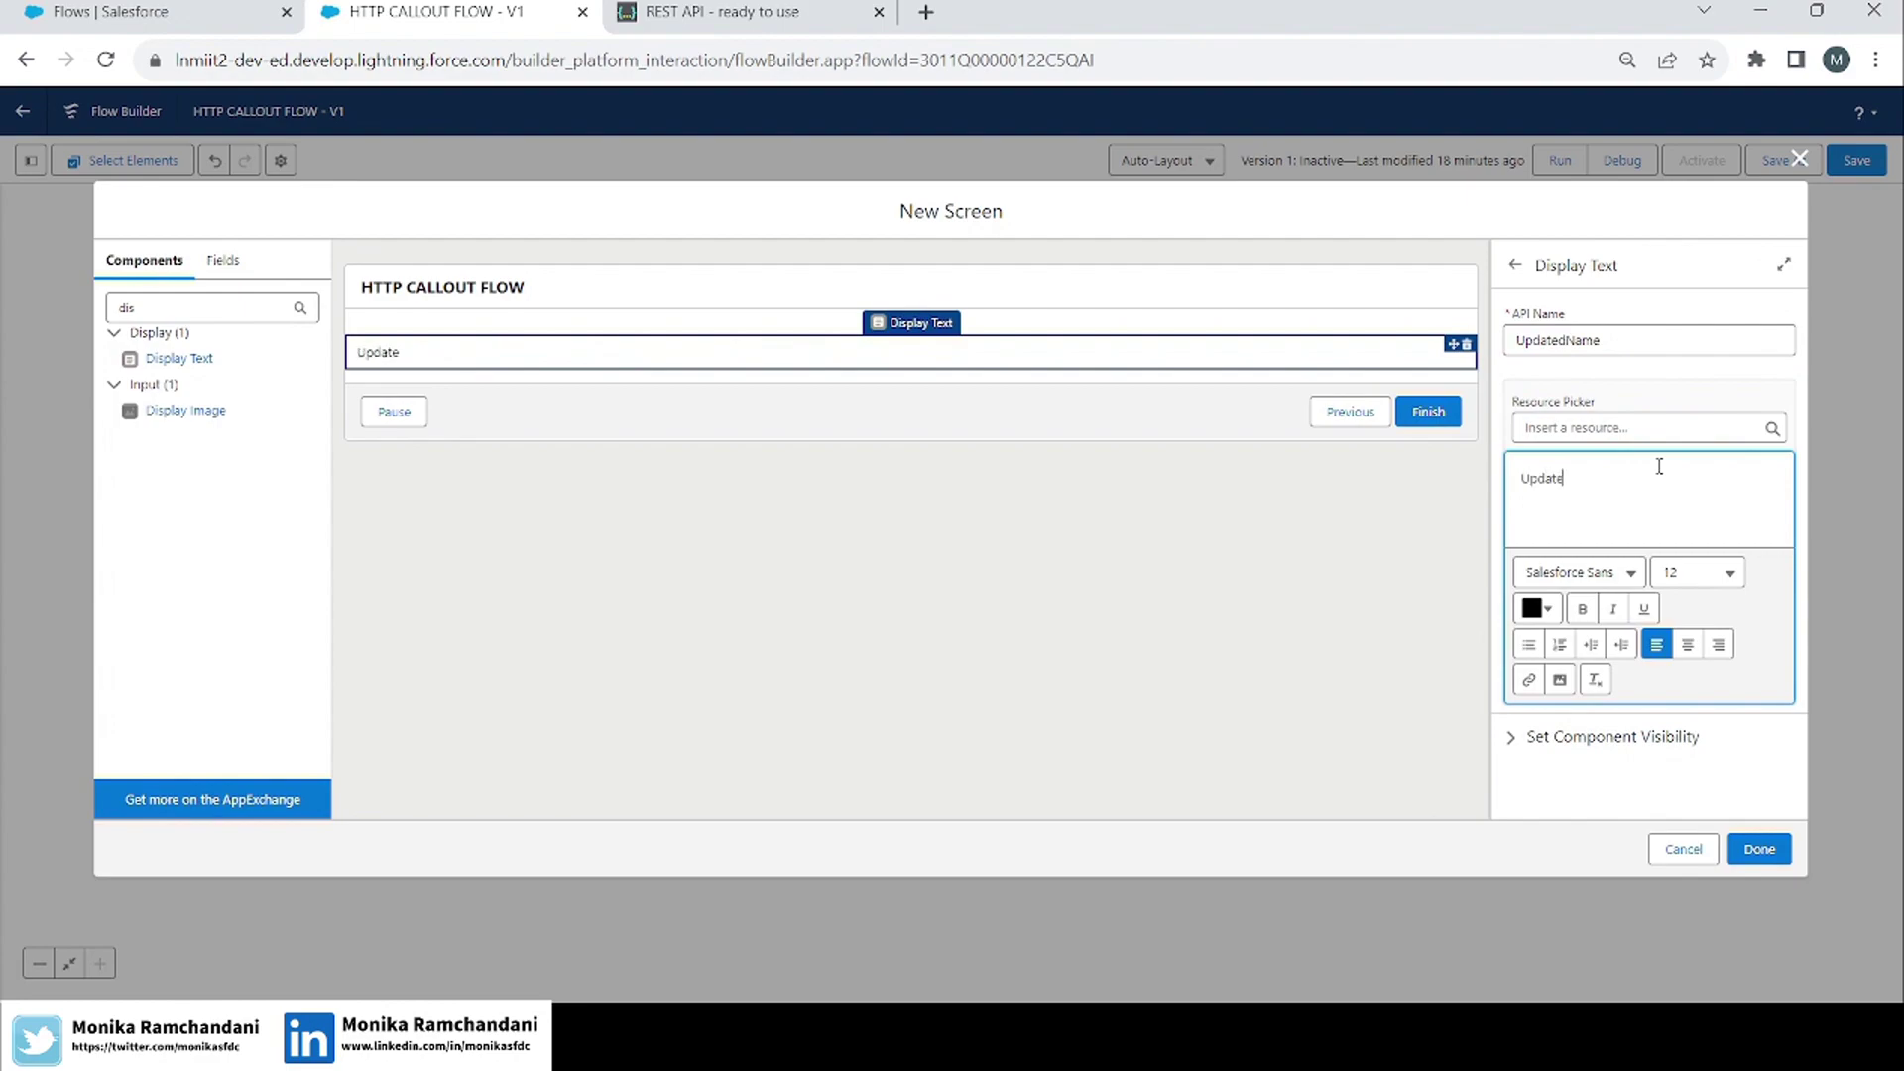
{"action": "type", "text": "d Name :"}
{"action": "left_click", "coordinate": [1618, 429]}
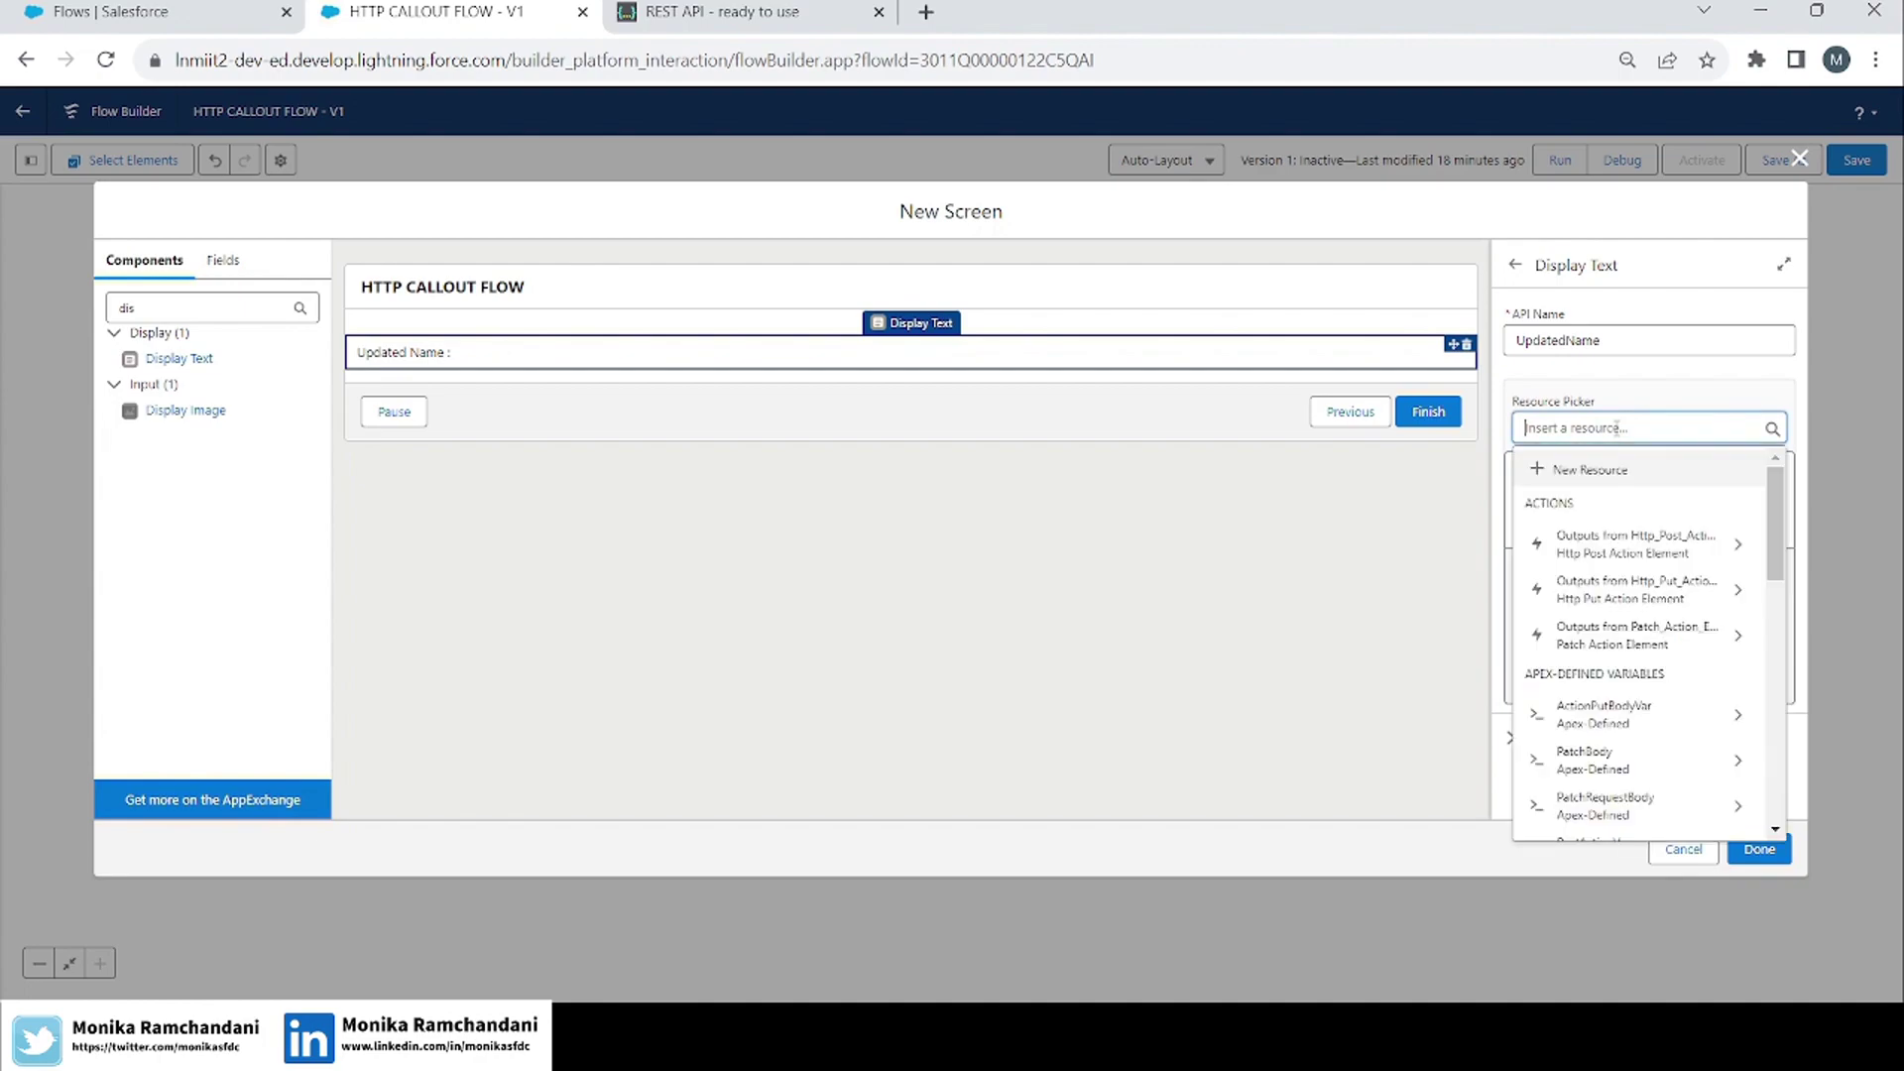
{"action": "left_click", "coordinate": [1666, 640]}
{"action": "left_click", "coordinate": [1642, 480]}
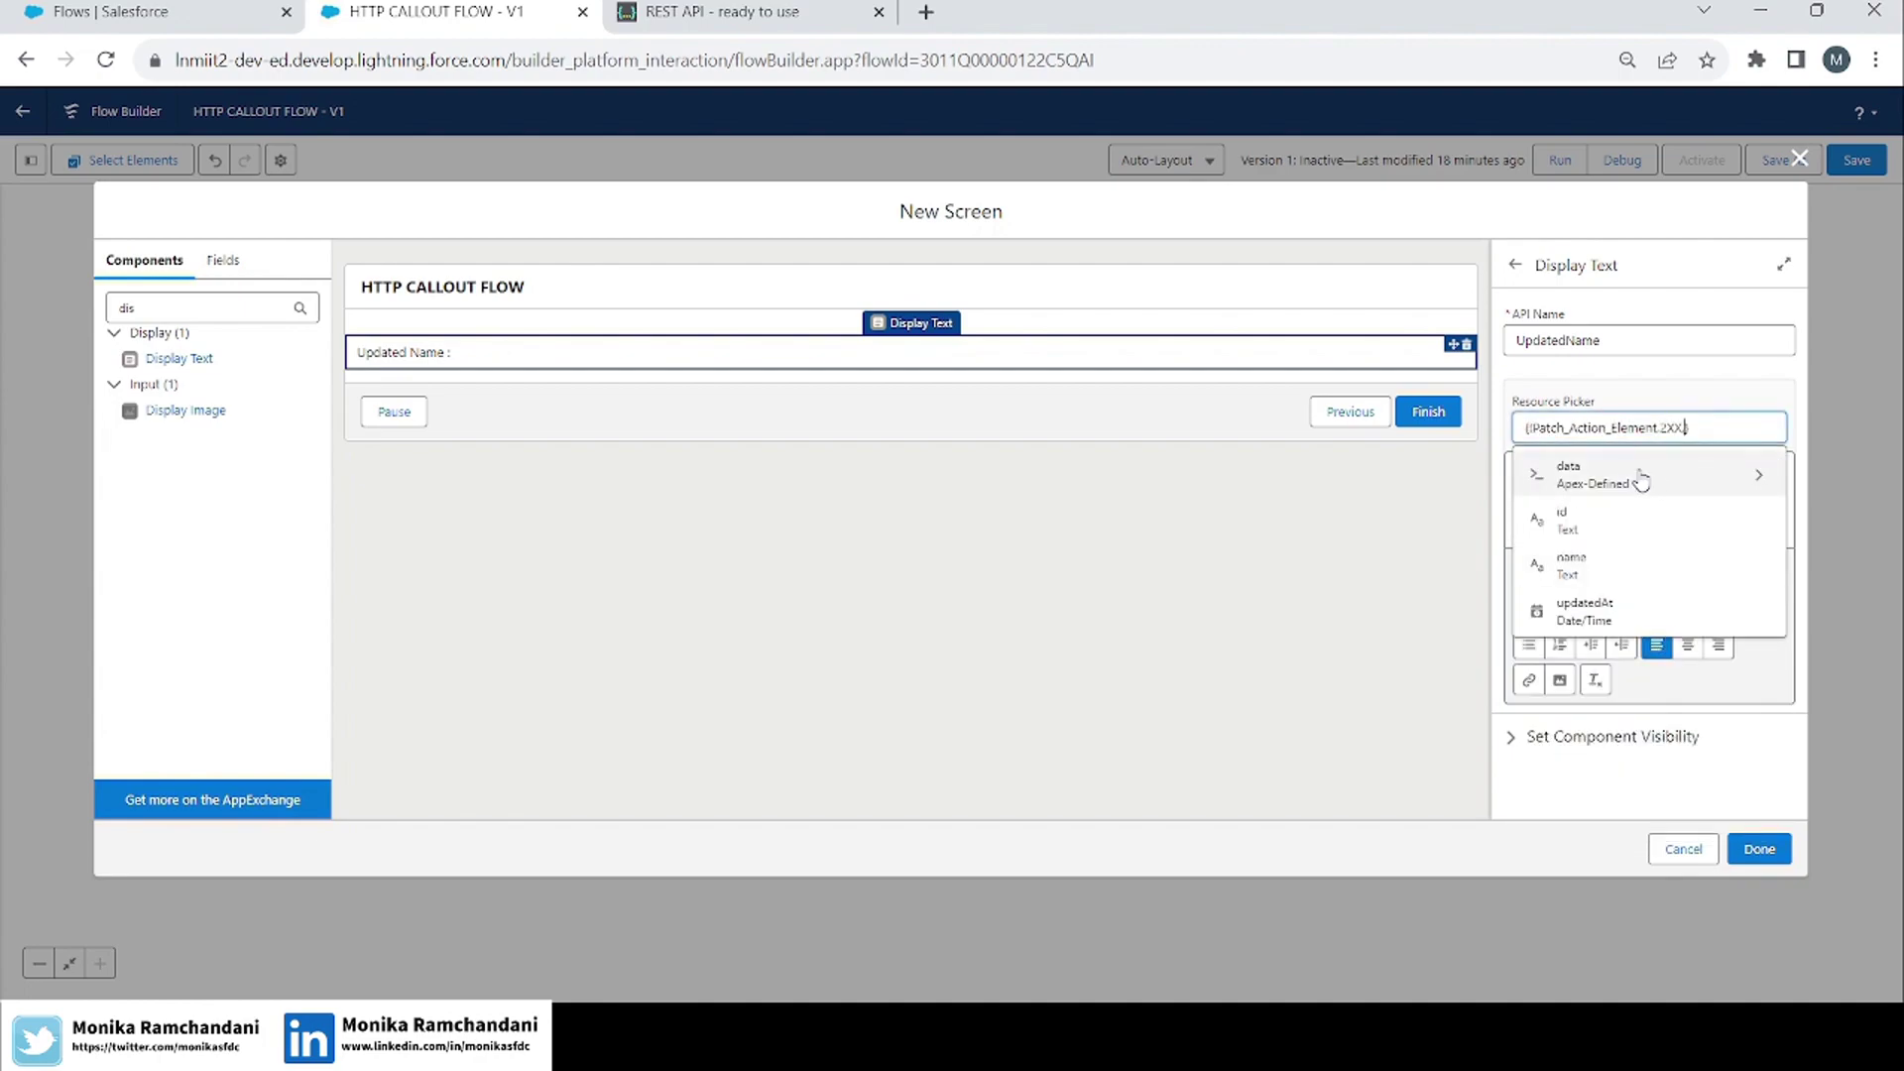
{"action": "left_click", "coordinate": [1633, 573]}
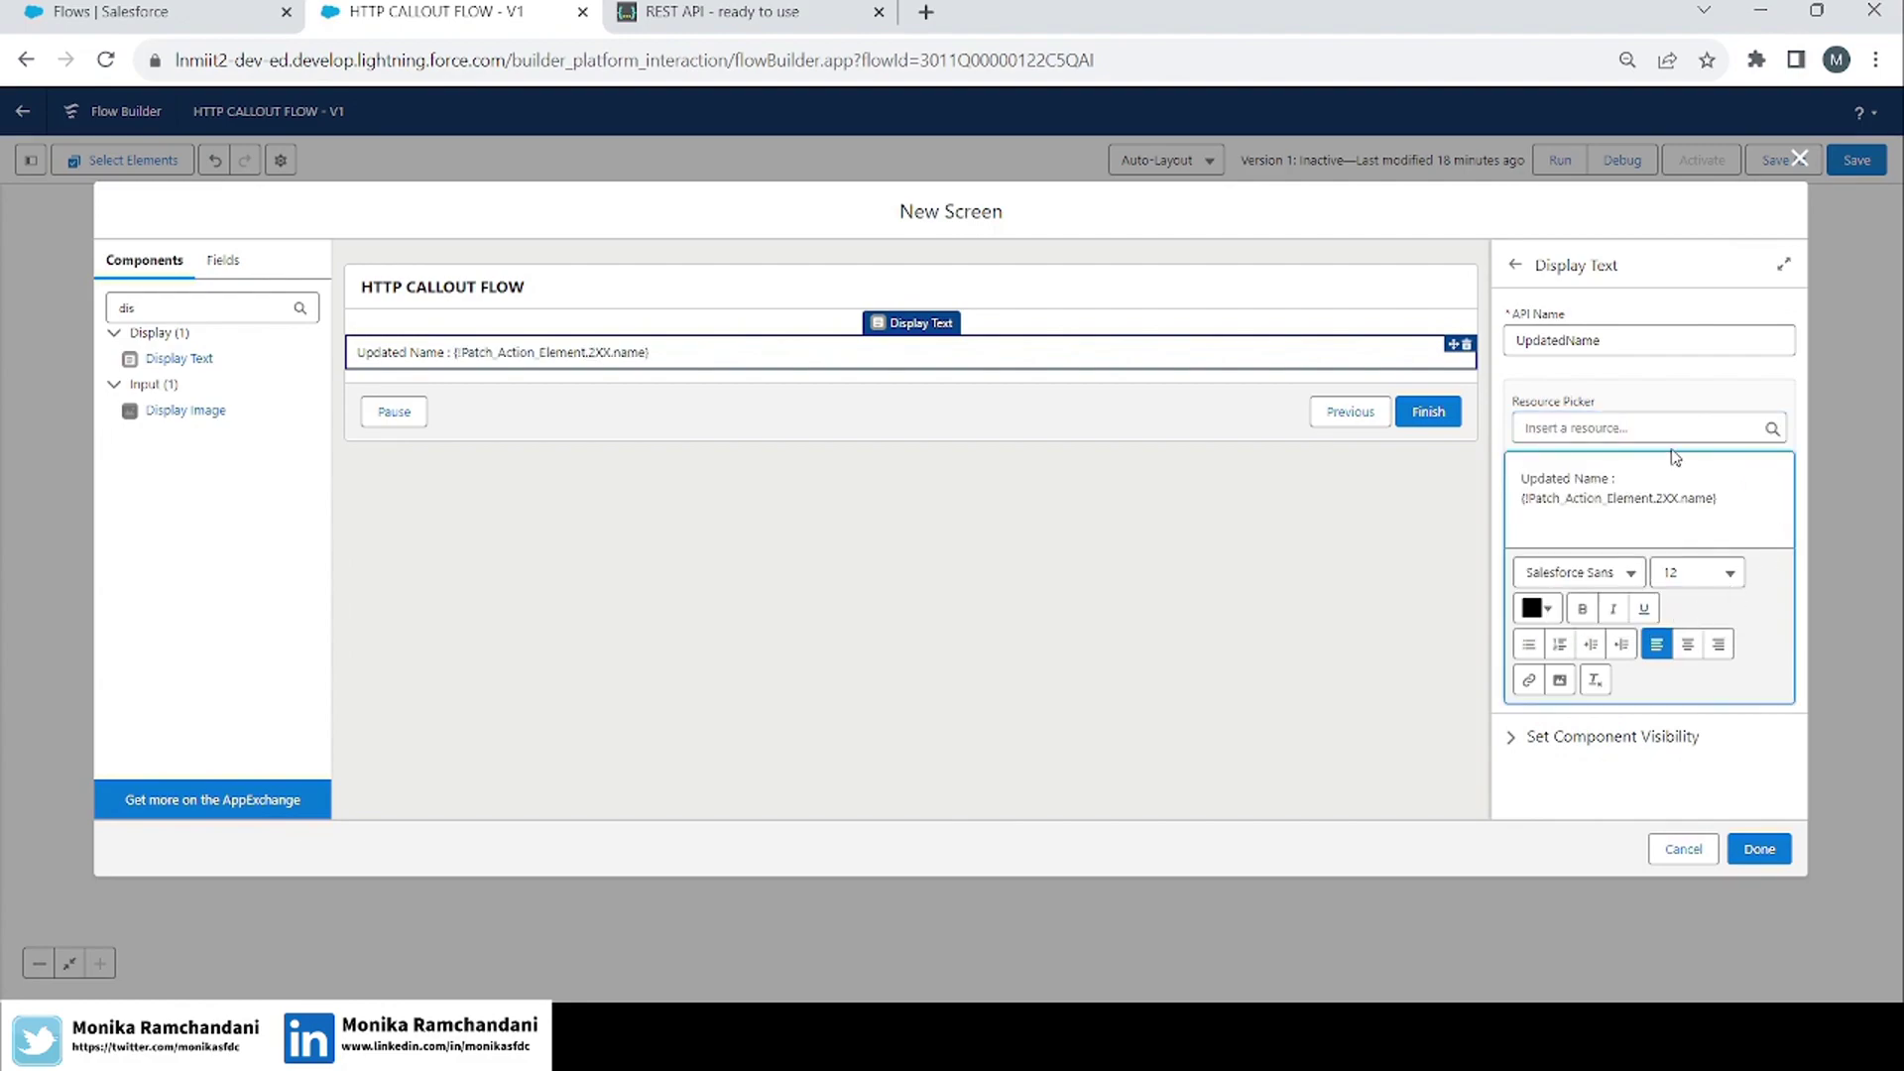
{"action": "left_click_drag", "start_coordinate": [1763, 498], "coordinate": [1510, 484]}
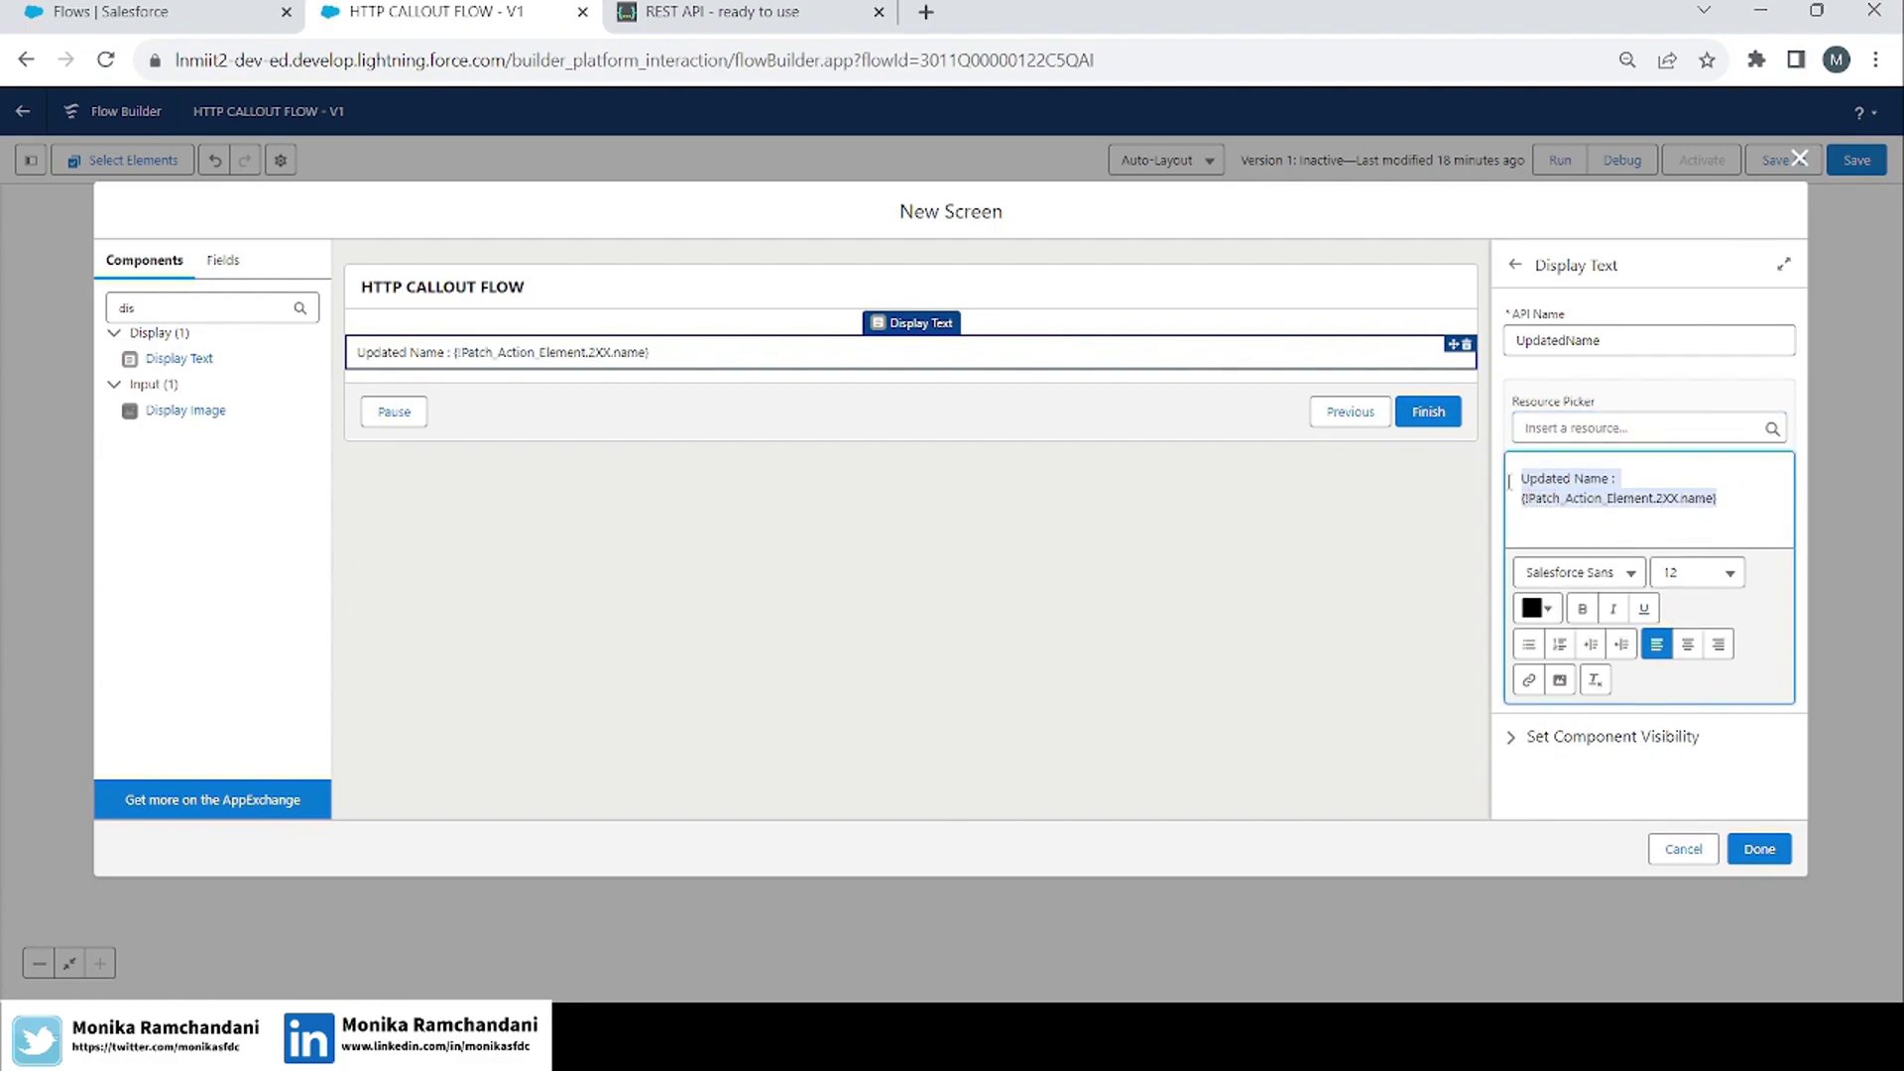
Label the new screen "Patch Output" with API name Patch_Output and finish it.
{"action": "left_click", "coordinate": [867, 561]}
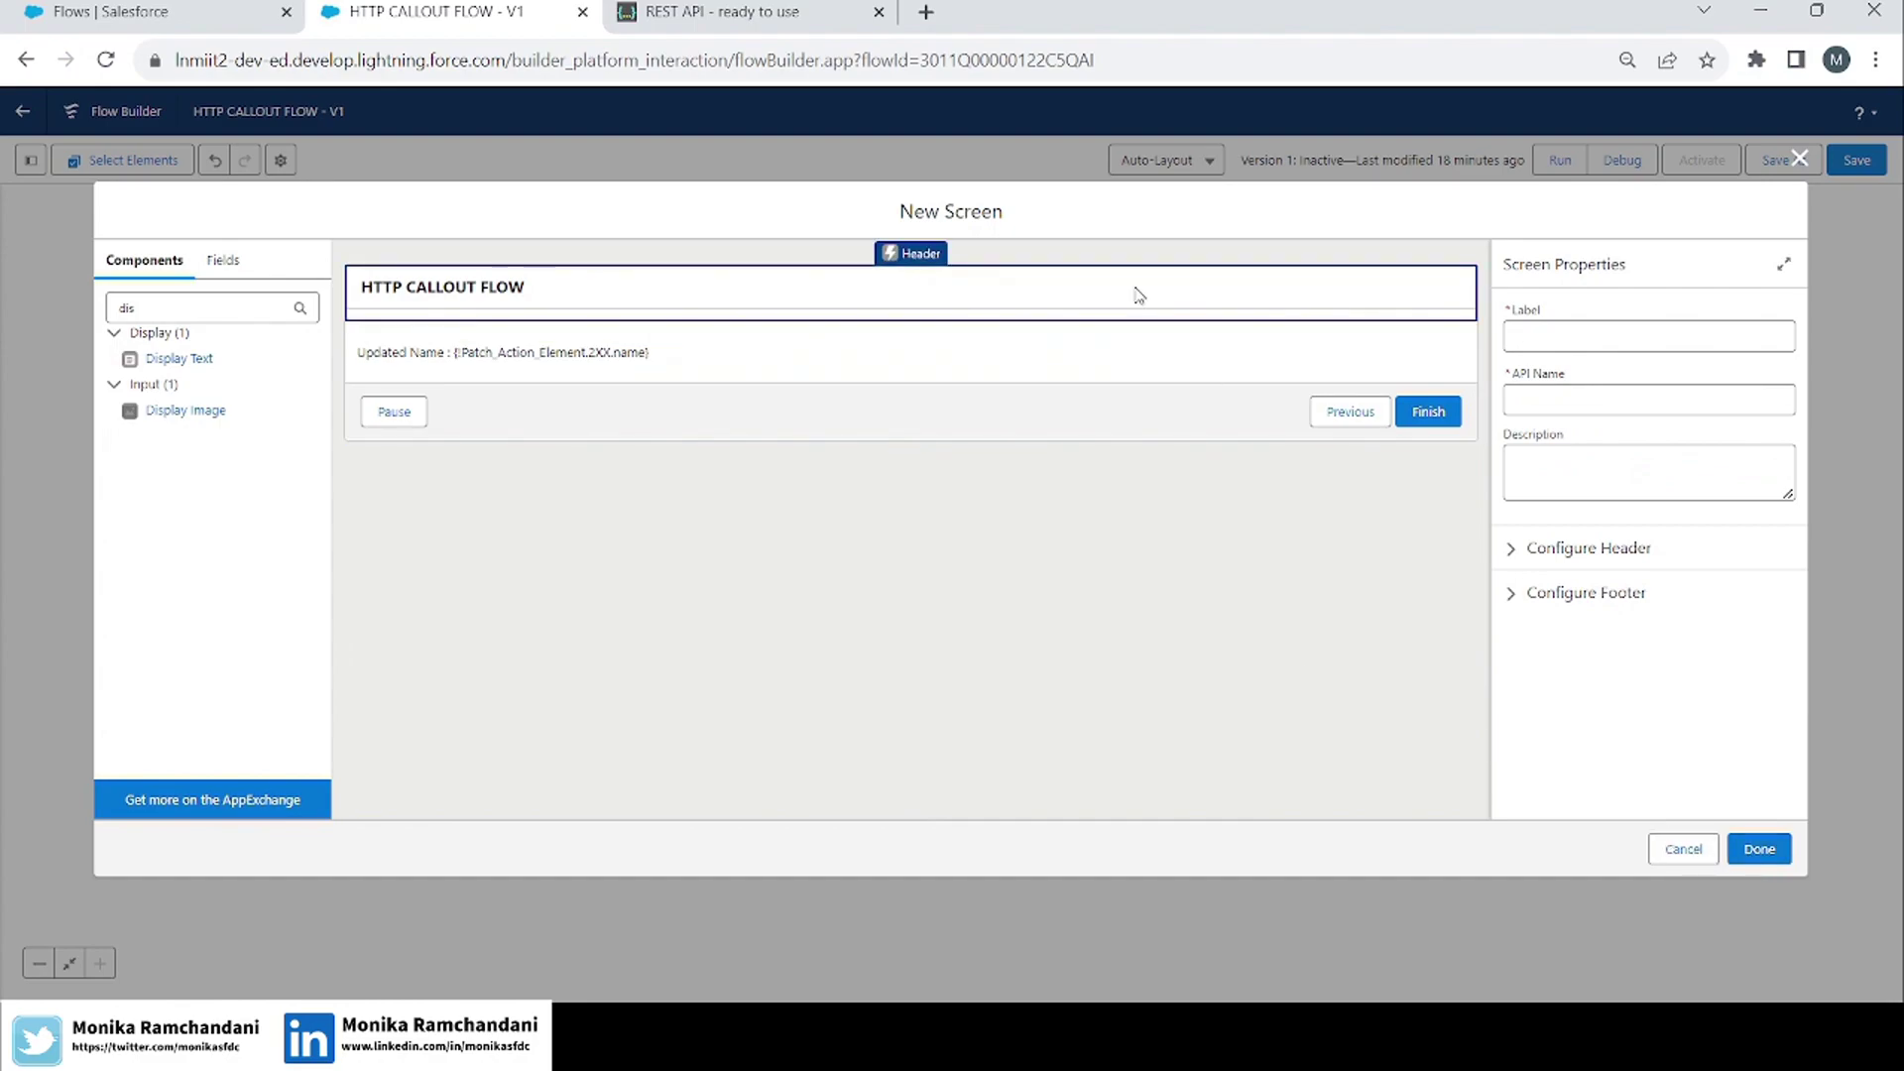
{"action": "left_click", "coordinate": [1563, 340]}
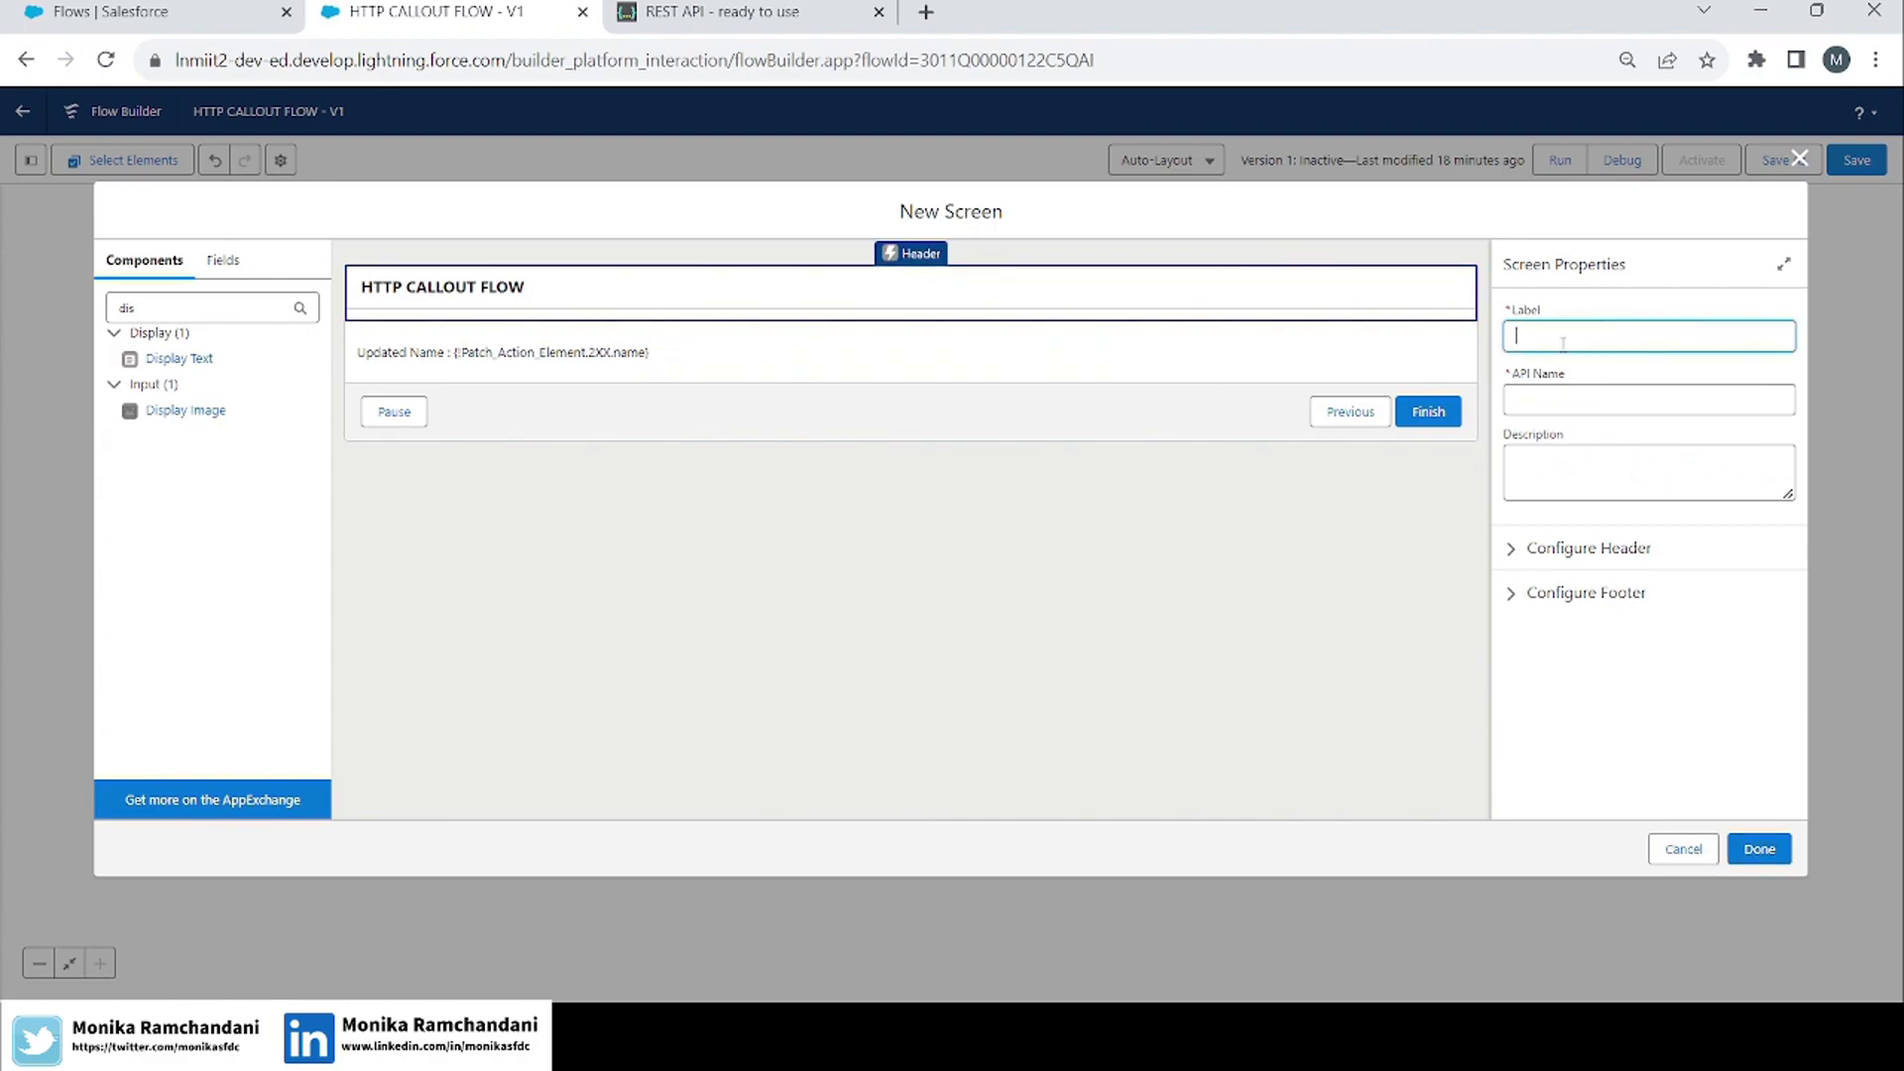
{"action": "type", "text": "c"}
{"action": "type", "text": "atch"}
{"action": "type", "text": " Output"}
{"action": "key", "text": "Tab"}
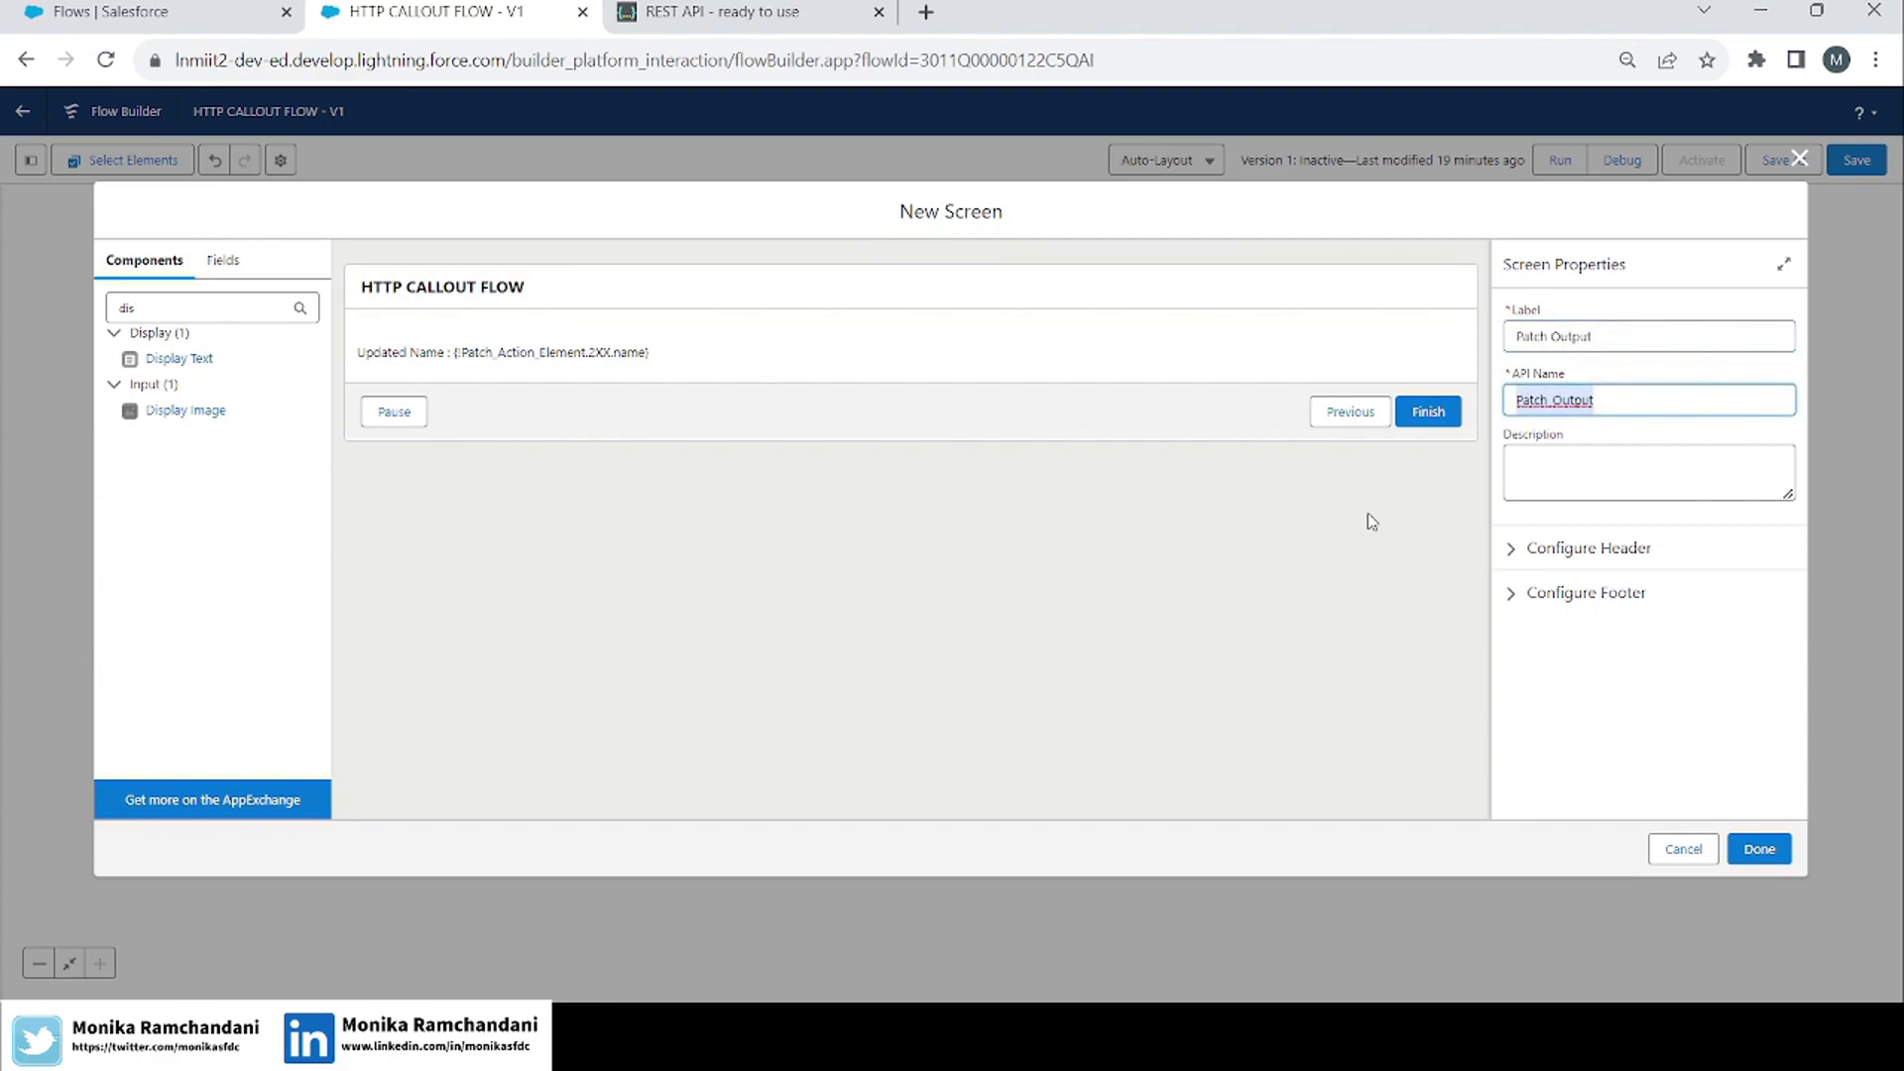
{"action": "left_click", "coordinate": [1760, 849]}
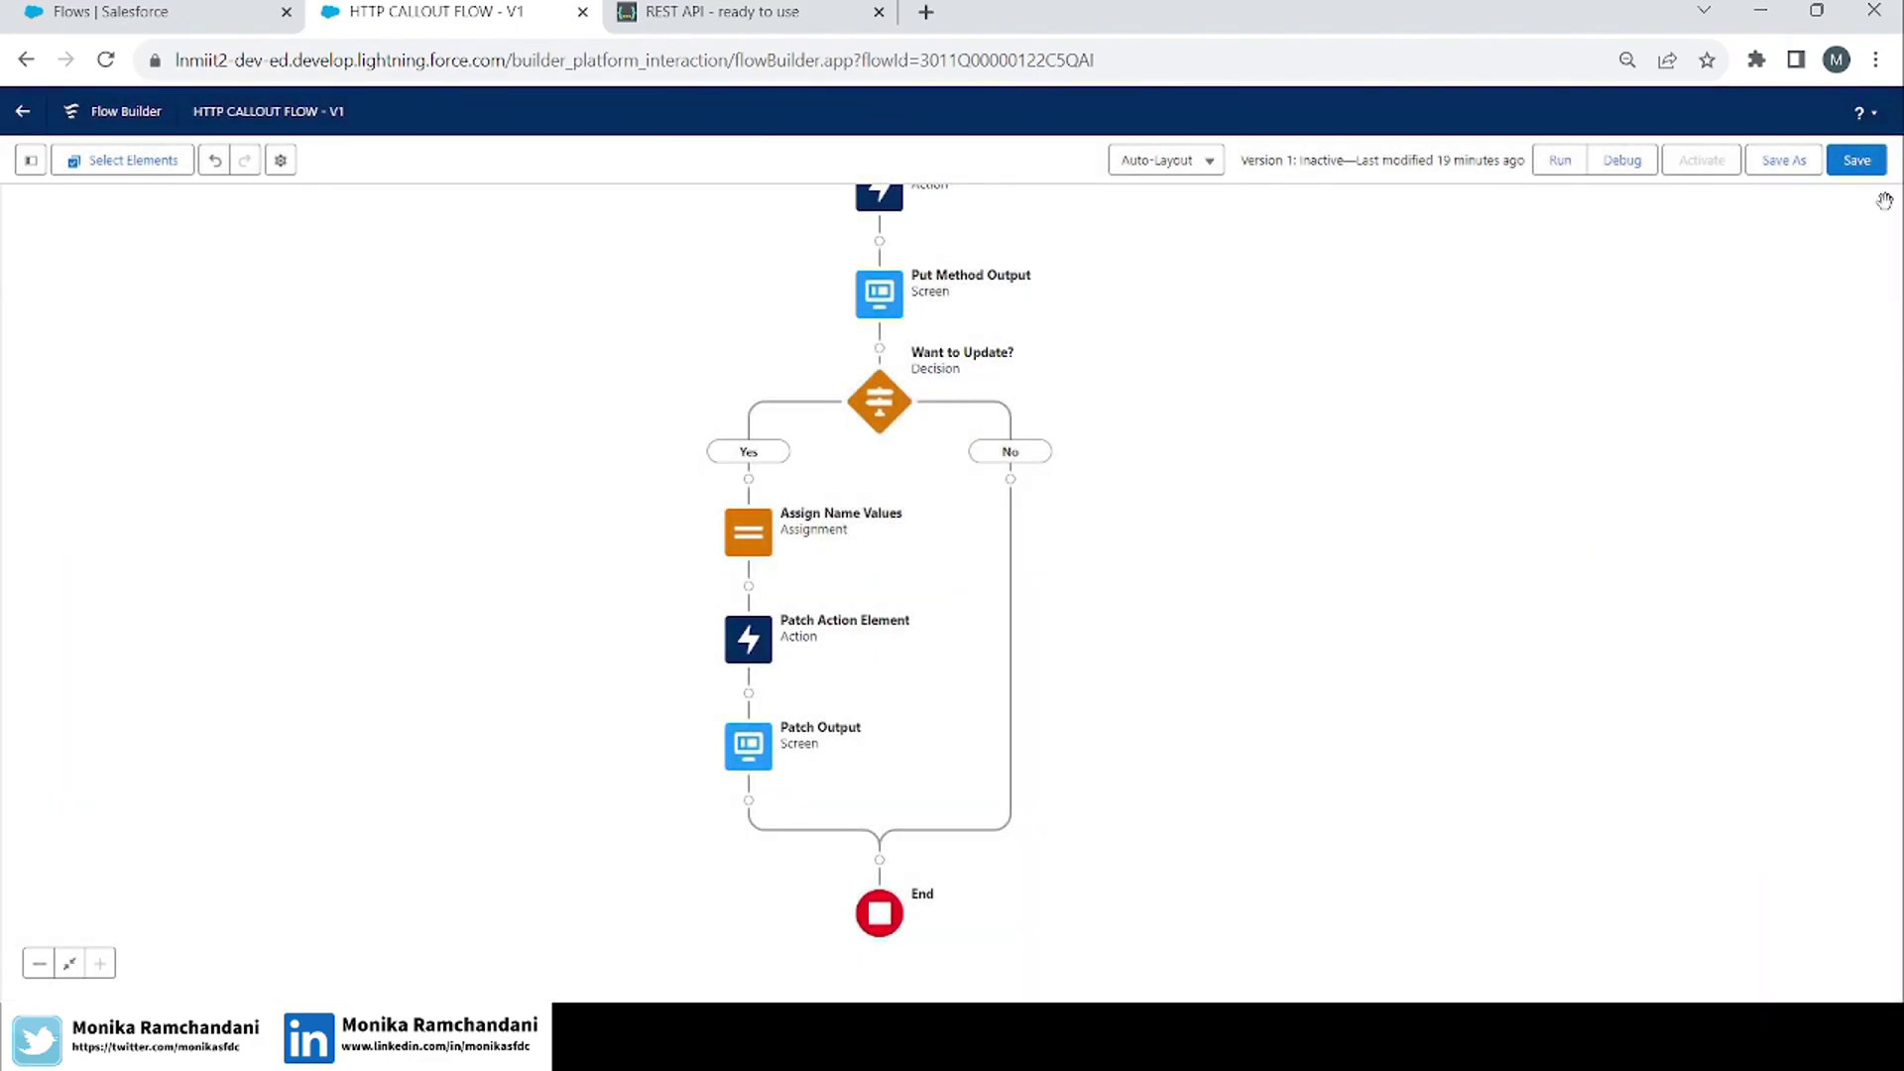
Save the flow and open the New_Name screen component from the list of issues preventing activation.
{"action": "left_click", "coordinate": [1855, 165]}
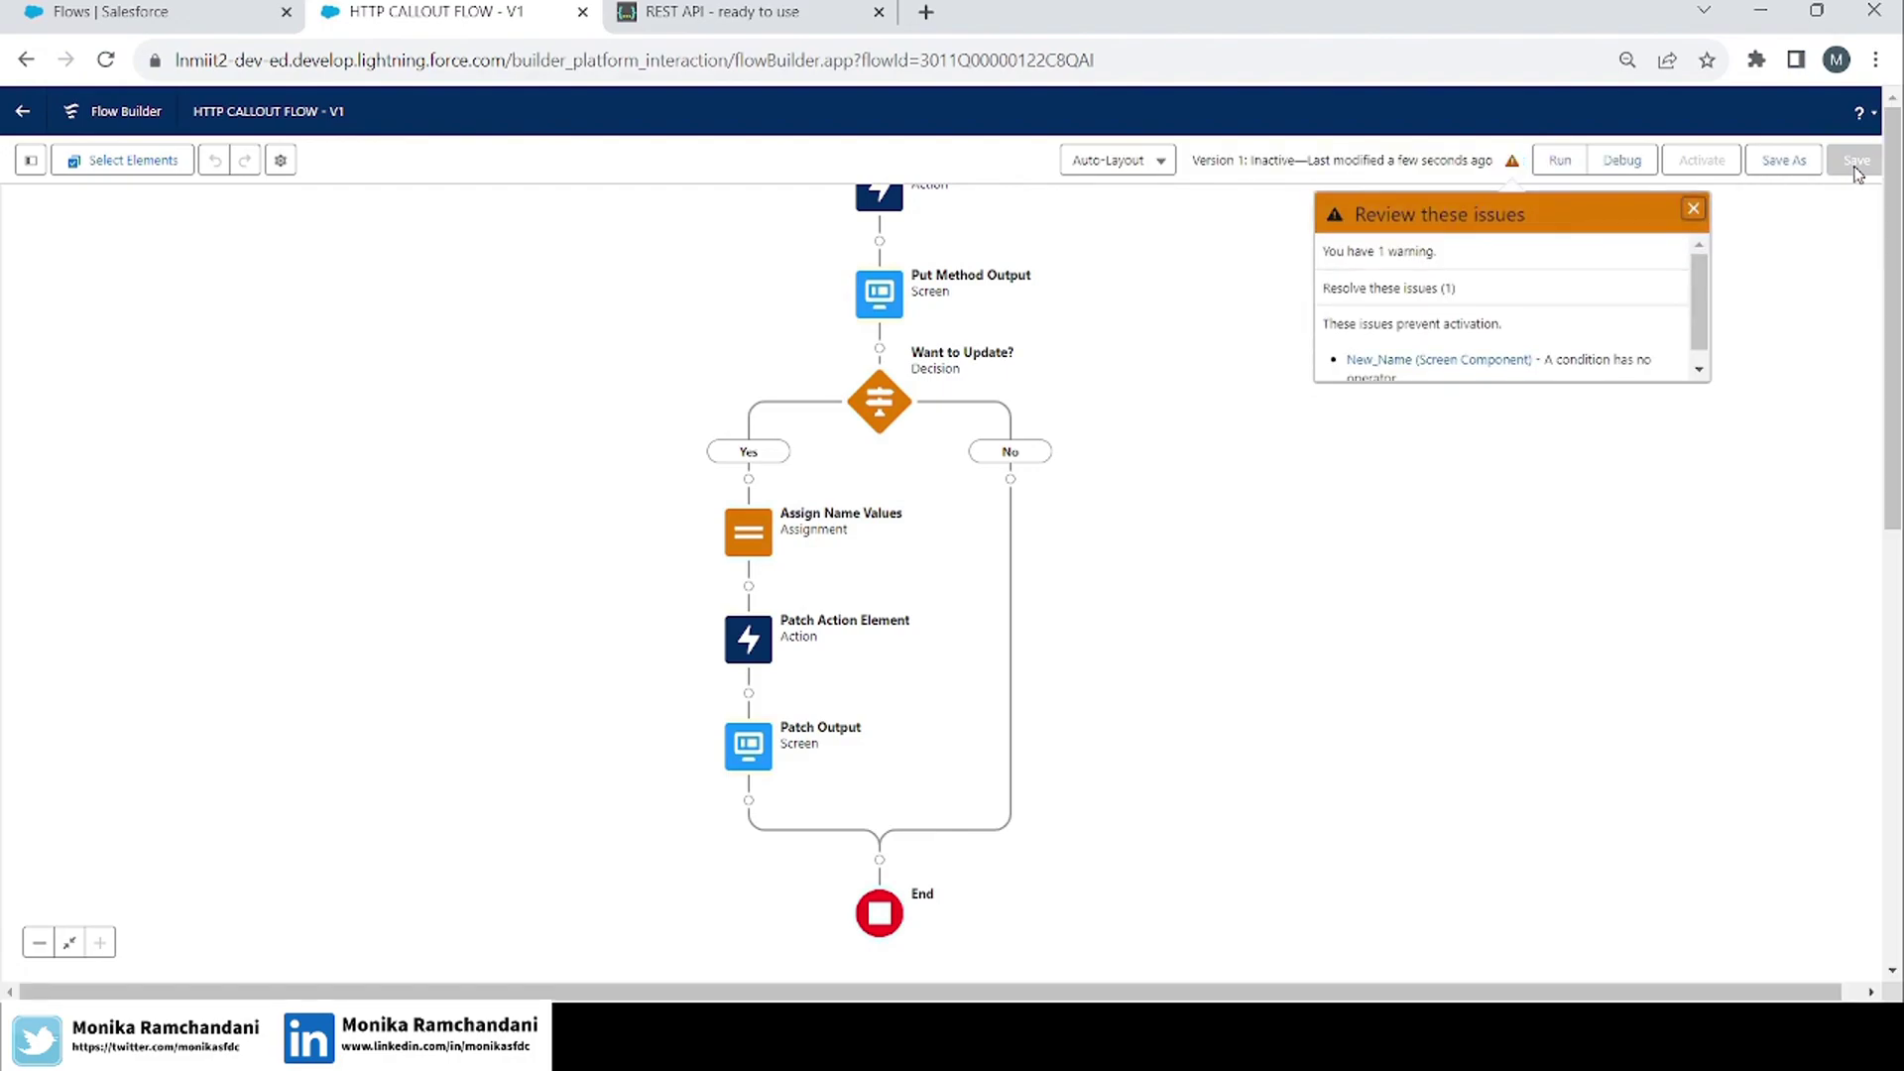
{"action": "left_click_drag", "start_coordinate": [1698, 339], "coordinate": [1713, 373]}
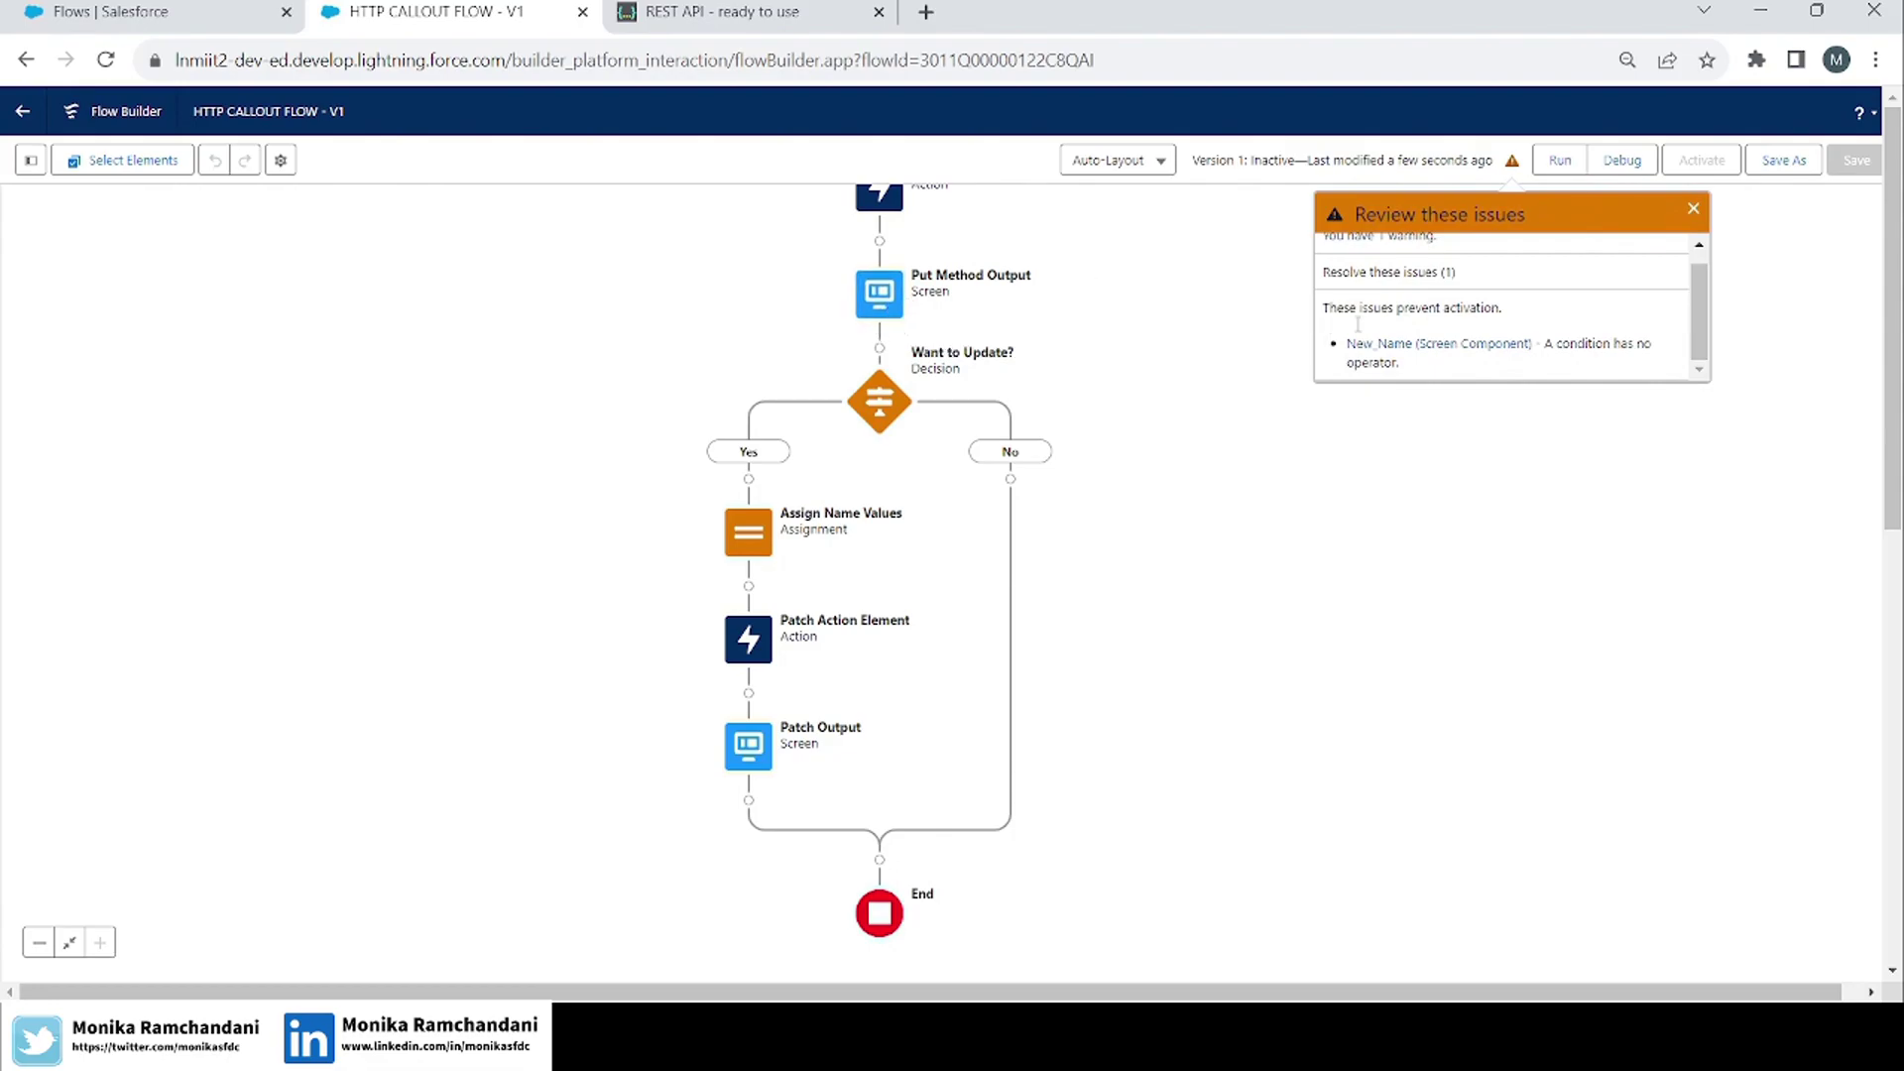
{"action": "left_click", "coordinate": [1381, 344]}
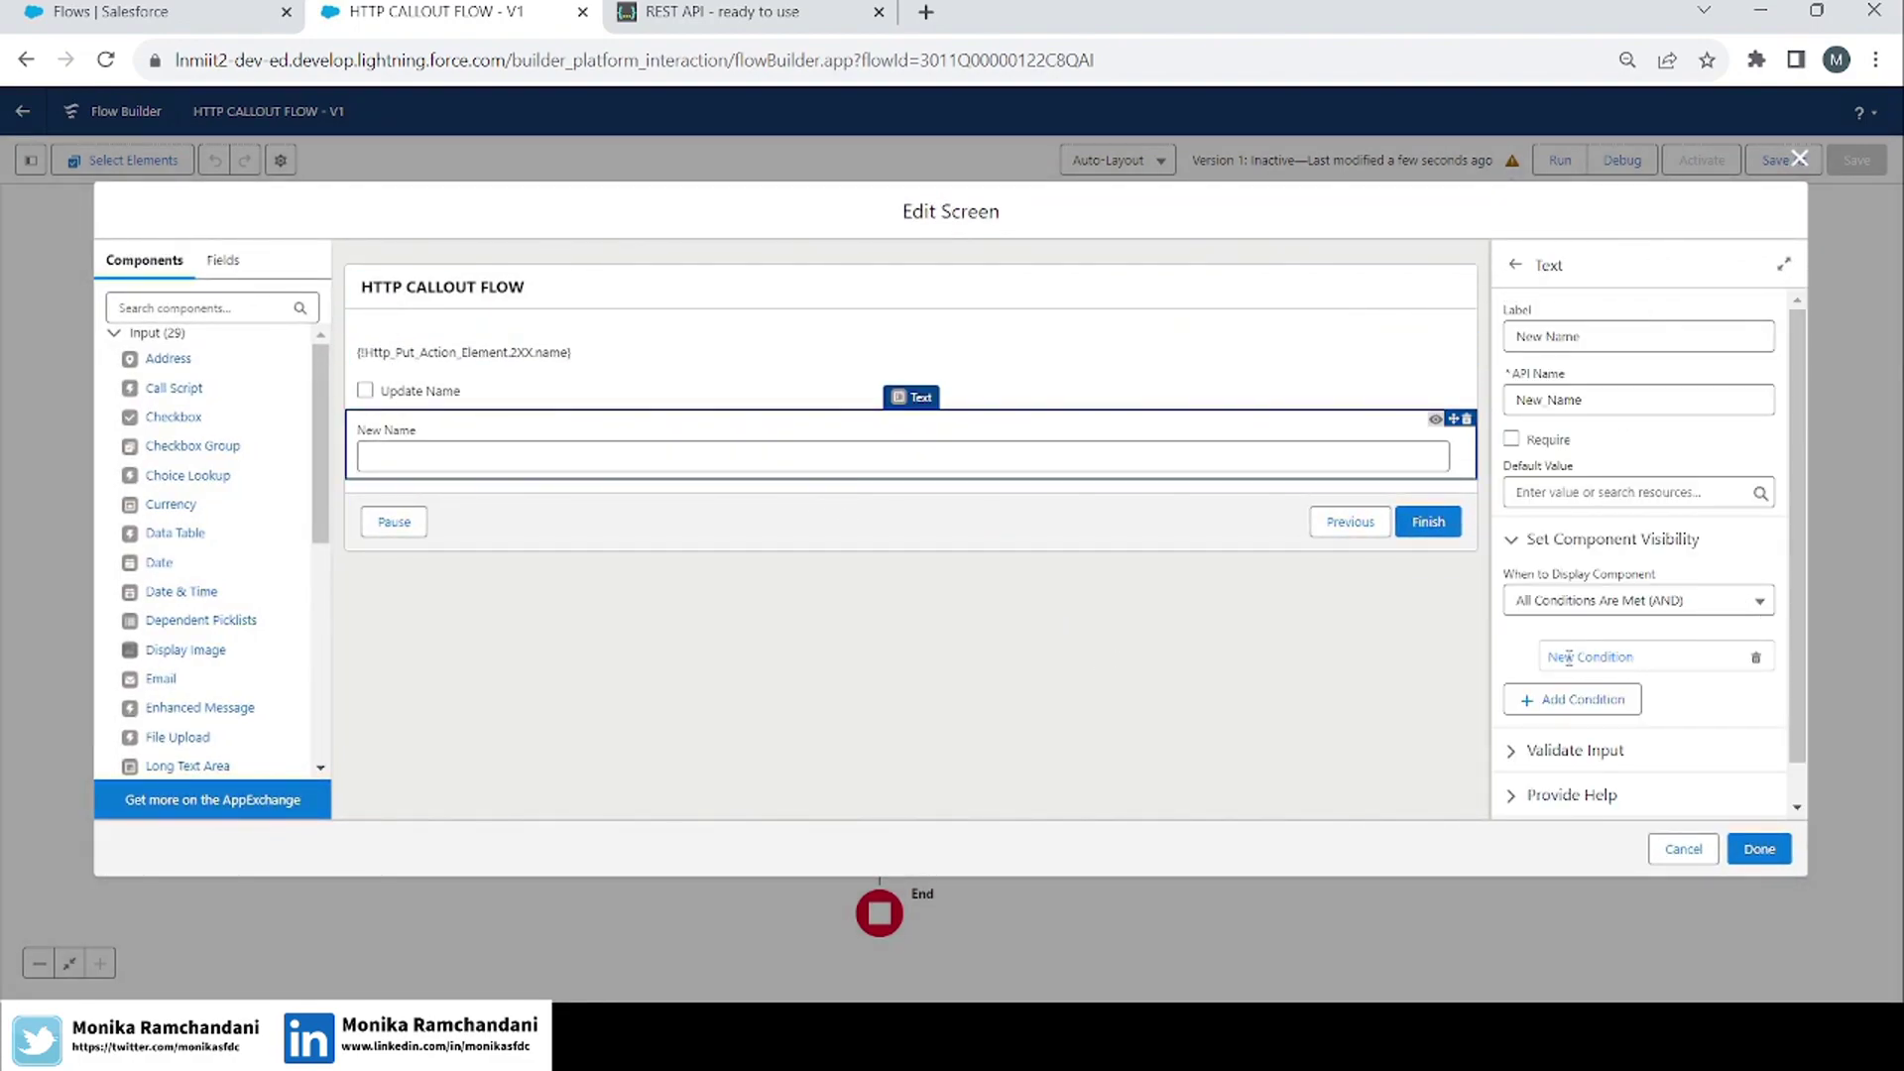
Remove the empty visibility condition from the New Name text field and reselect the field.
{"action": "left_click", "coordinate": [1594, 708]}
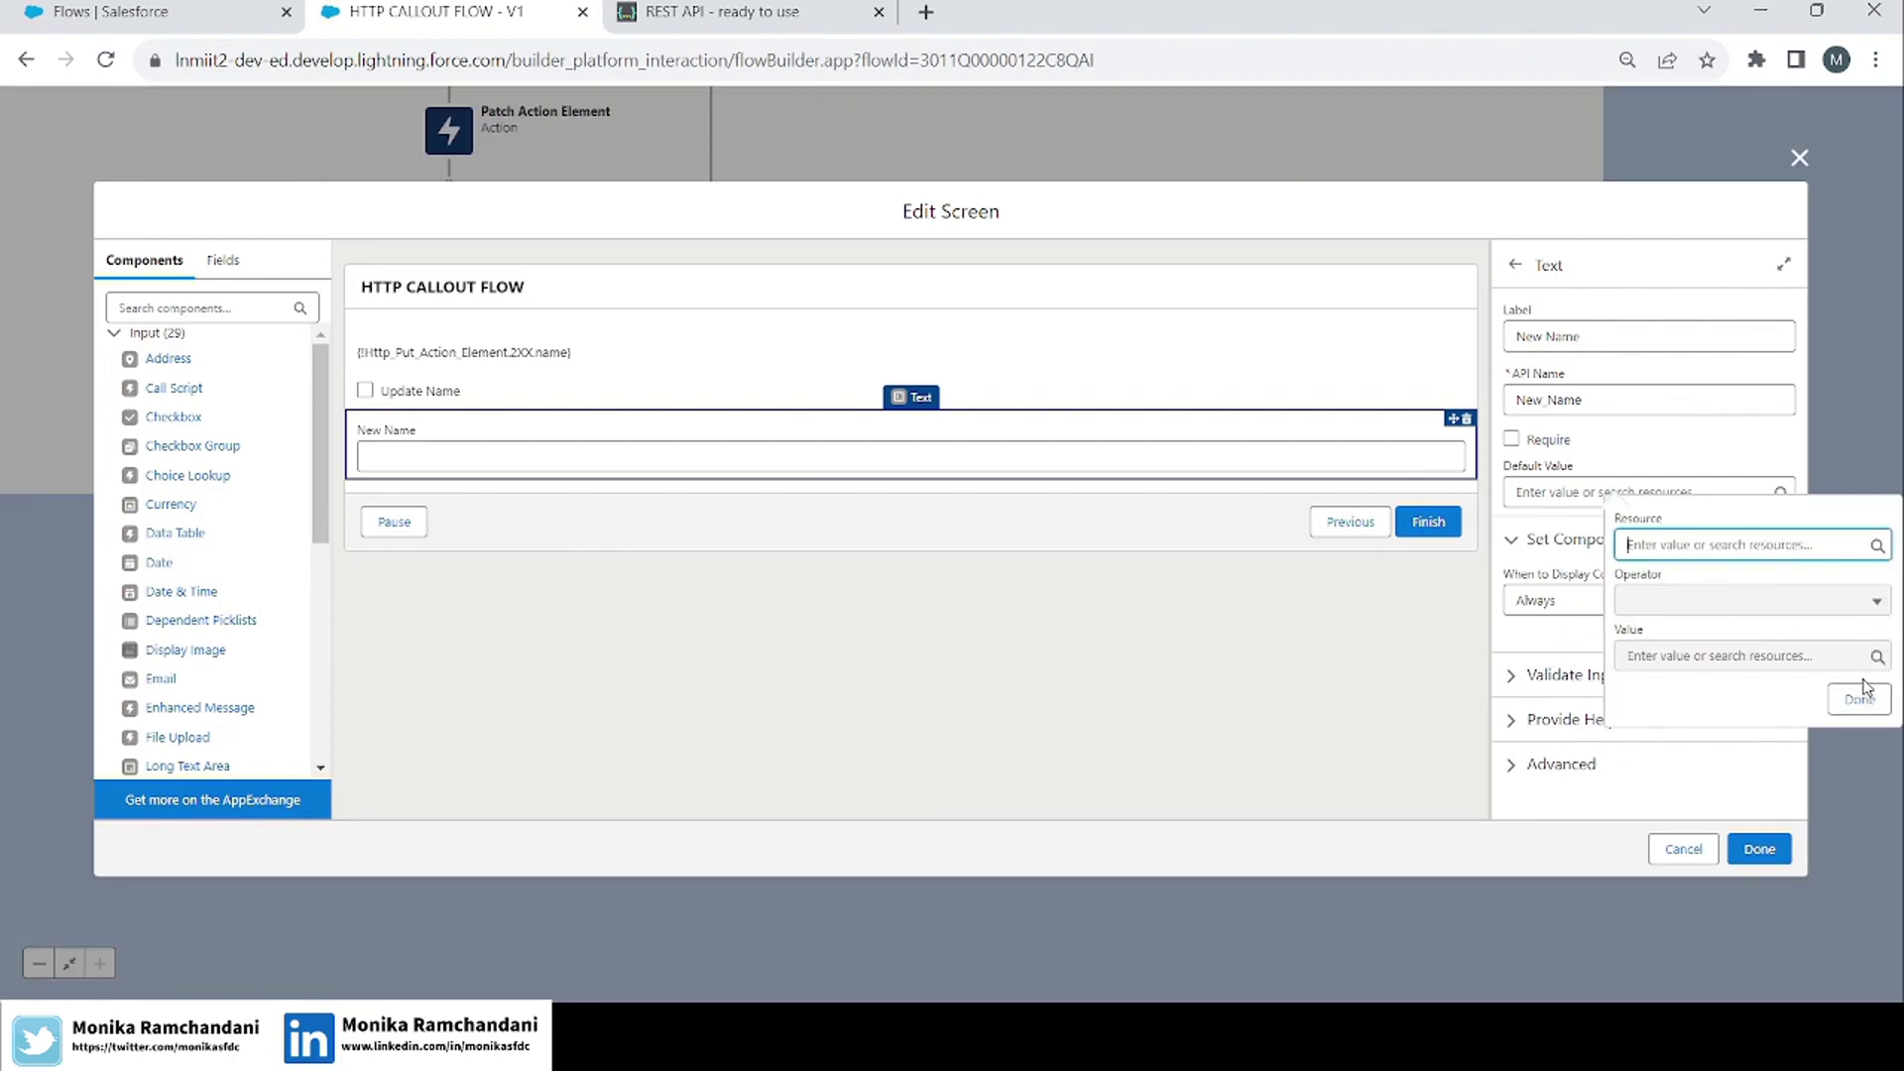
{"action": "left_click", "coordinate": [1472, 639]}
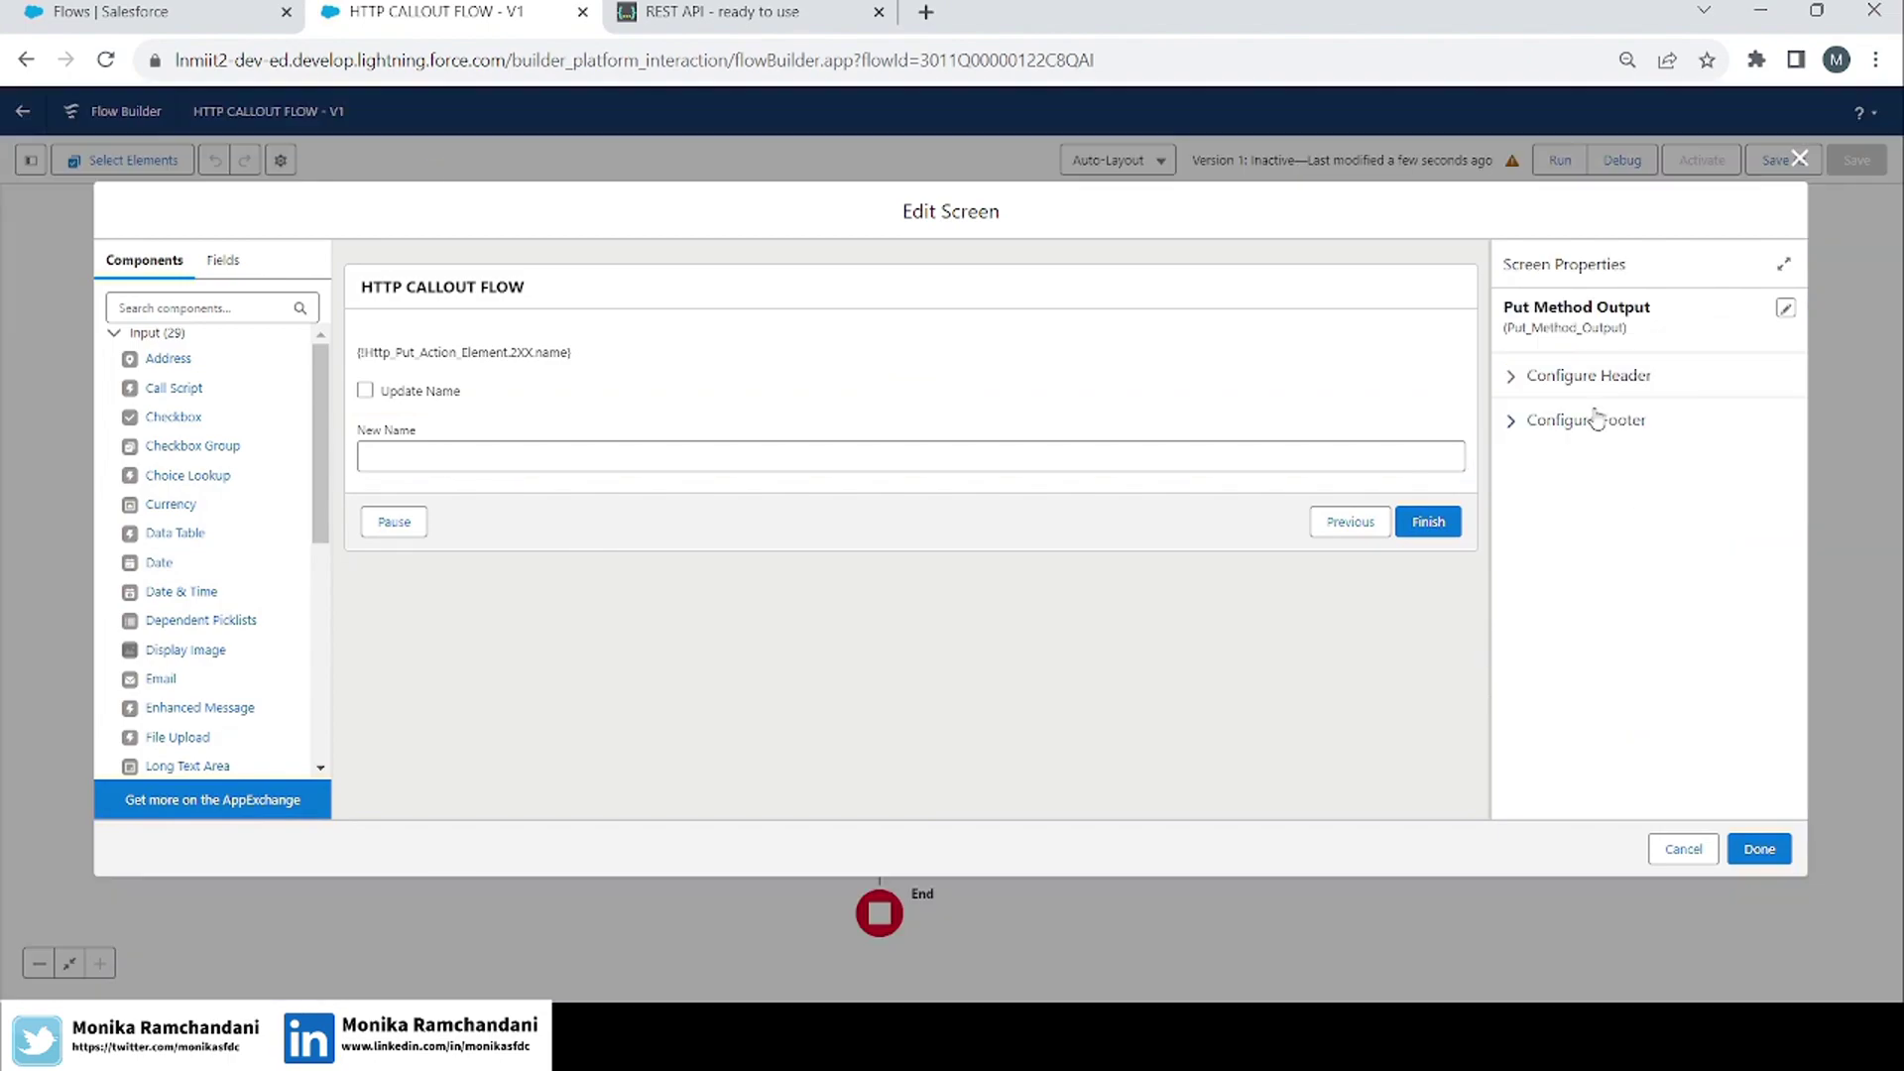
{"action": "left_click", "coordinate": [1247, 456]}
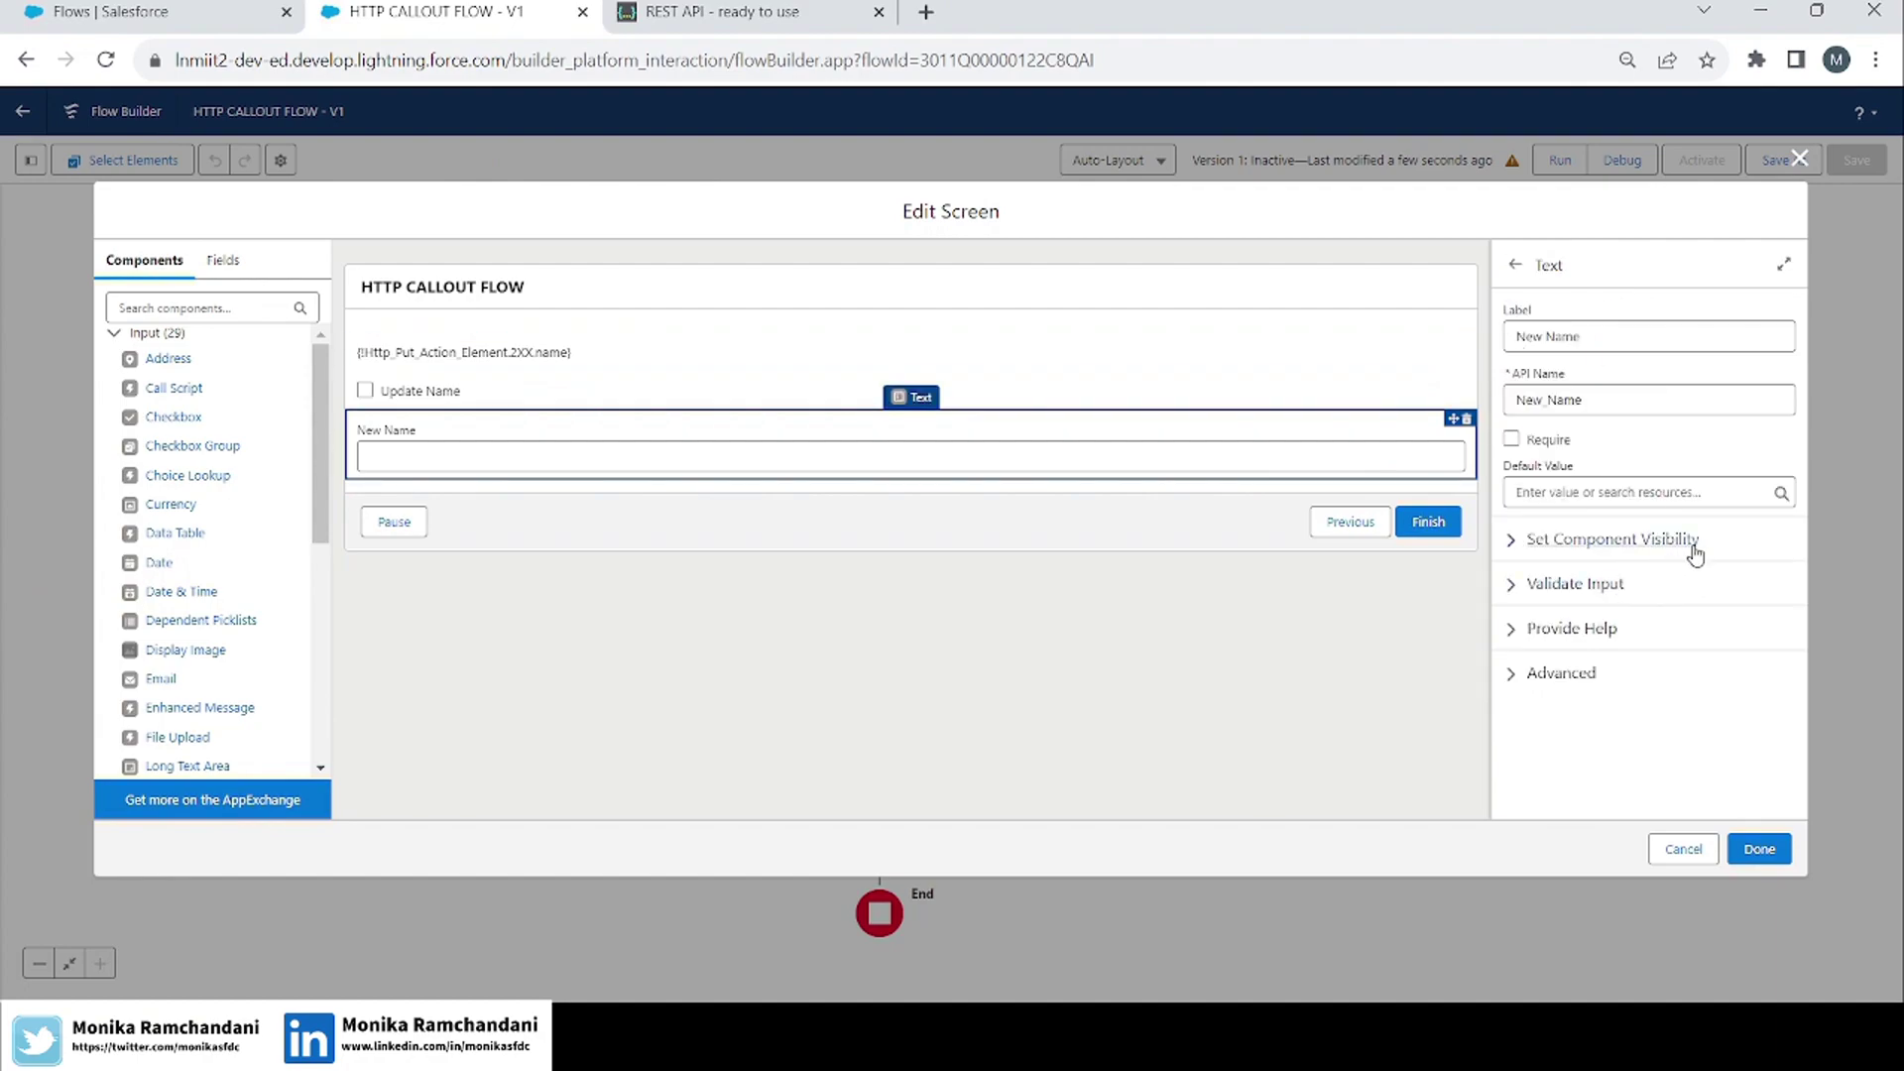
Make the New Name field display only when all conditions are met, with the condition Update_Name Equals $GlobalConstant.True.
{"action": "left_click", "coordinate": [1611, 540]}
{"action": "left_click", "coordinate": [1626, 601]}
{"action": "left_click", "coordinate": [1599, 677]}
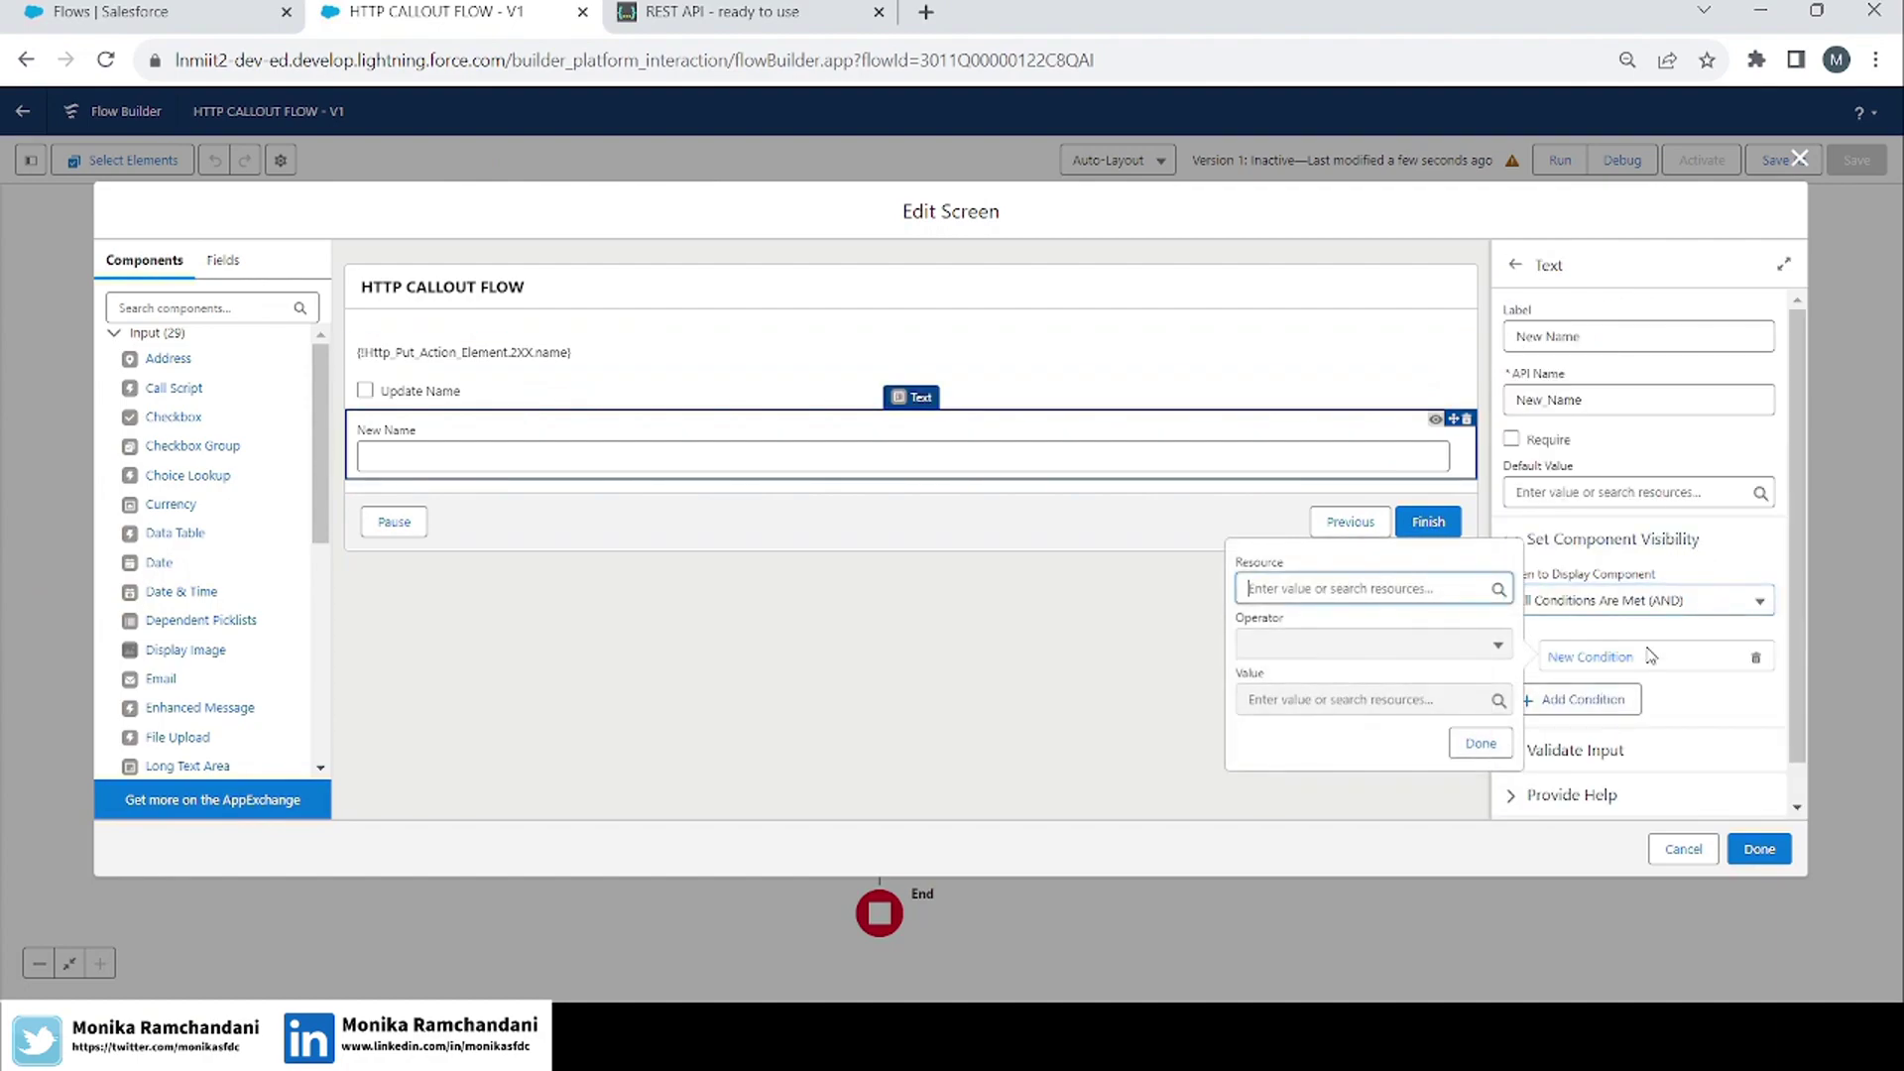
{"action": "left_click", "coordinate": [1339, 578]}
{"action": "type", "text": "chec"}
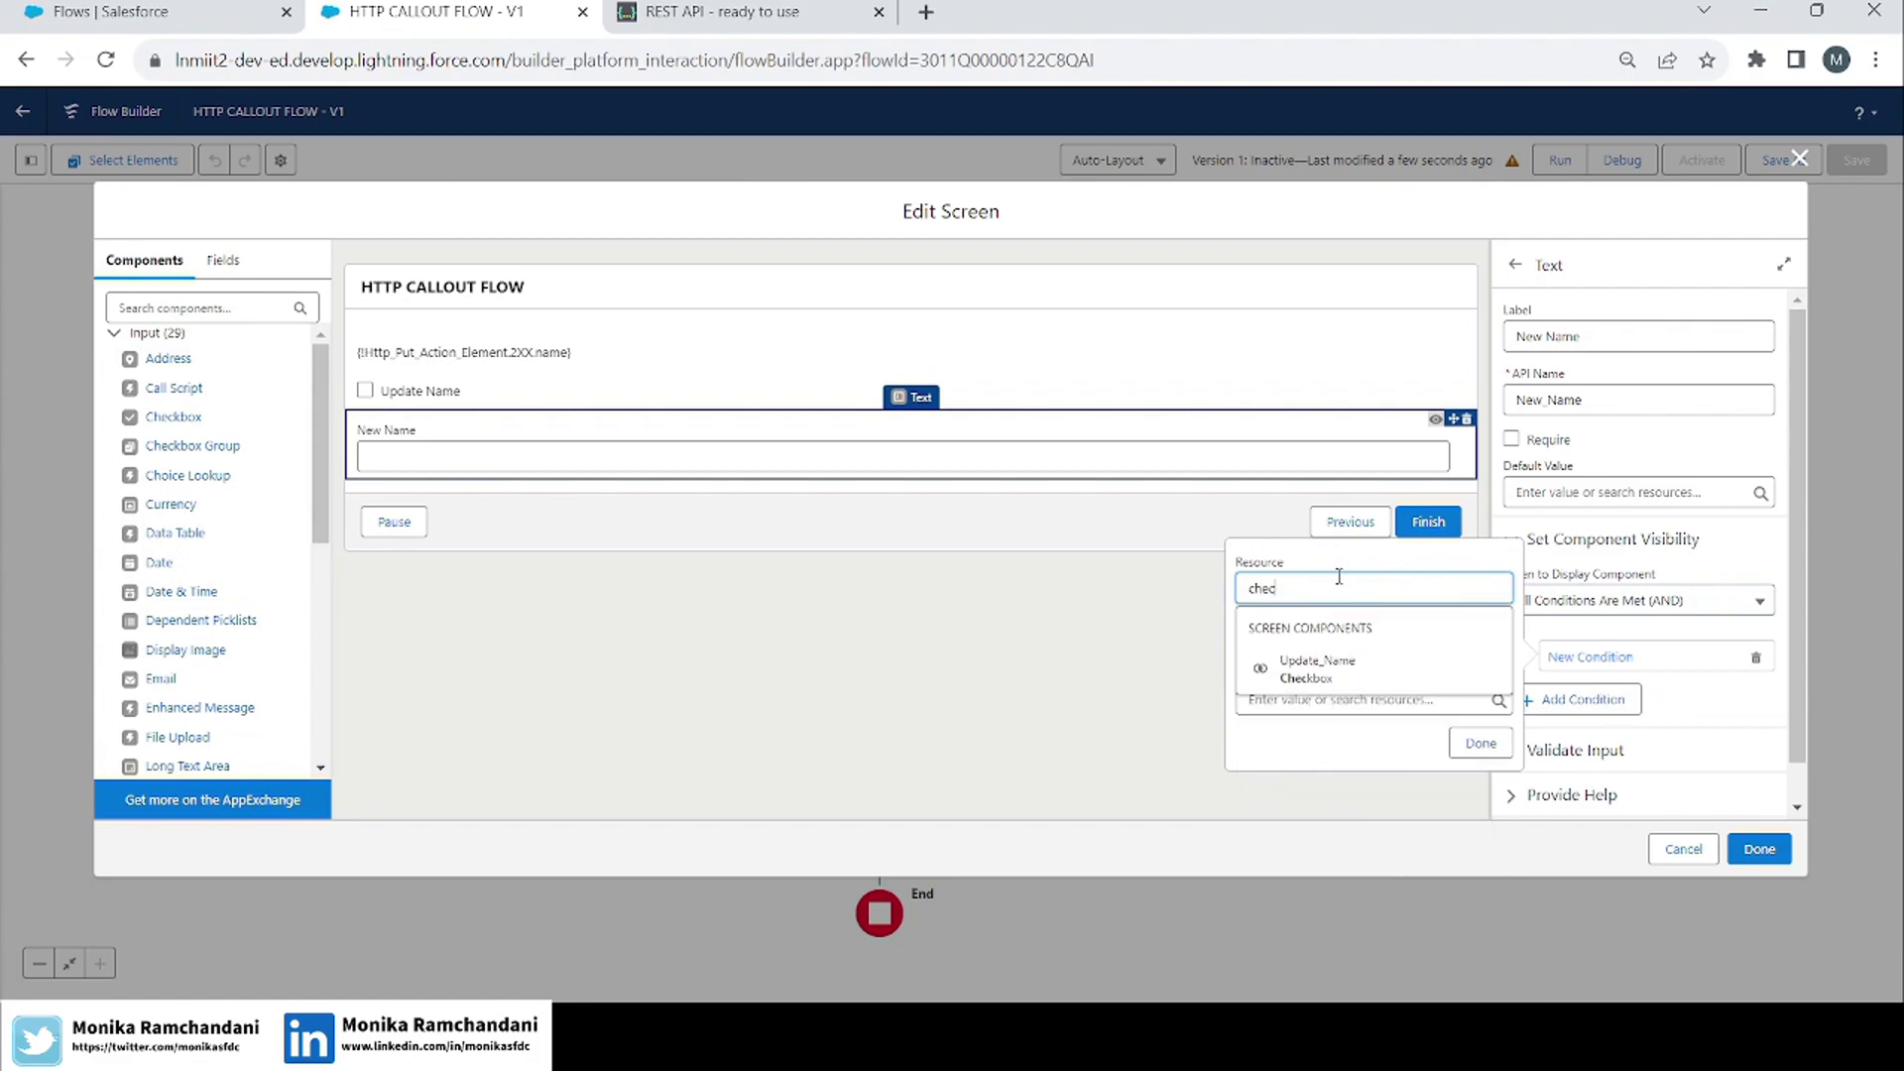
{"action": "left_click", "coordinate": [1317, 667]}
{"action": "left_click", "coordinate": [1298, 700]}
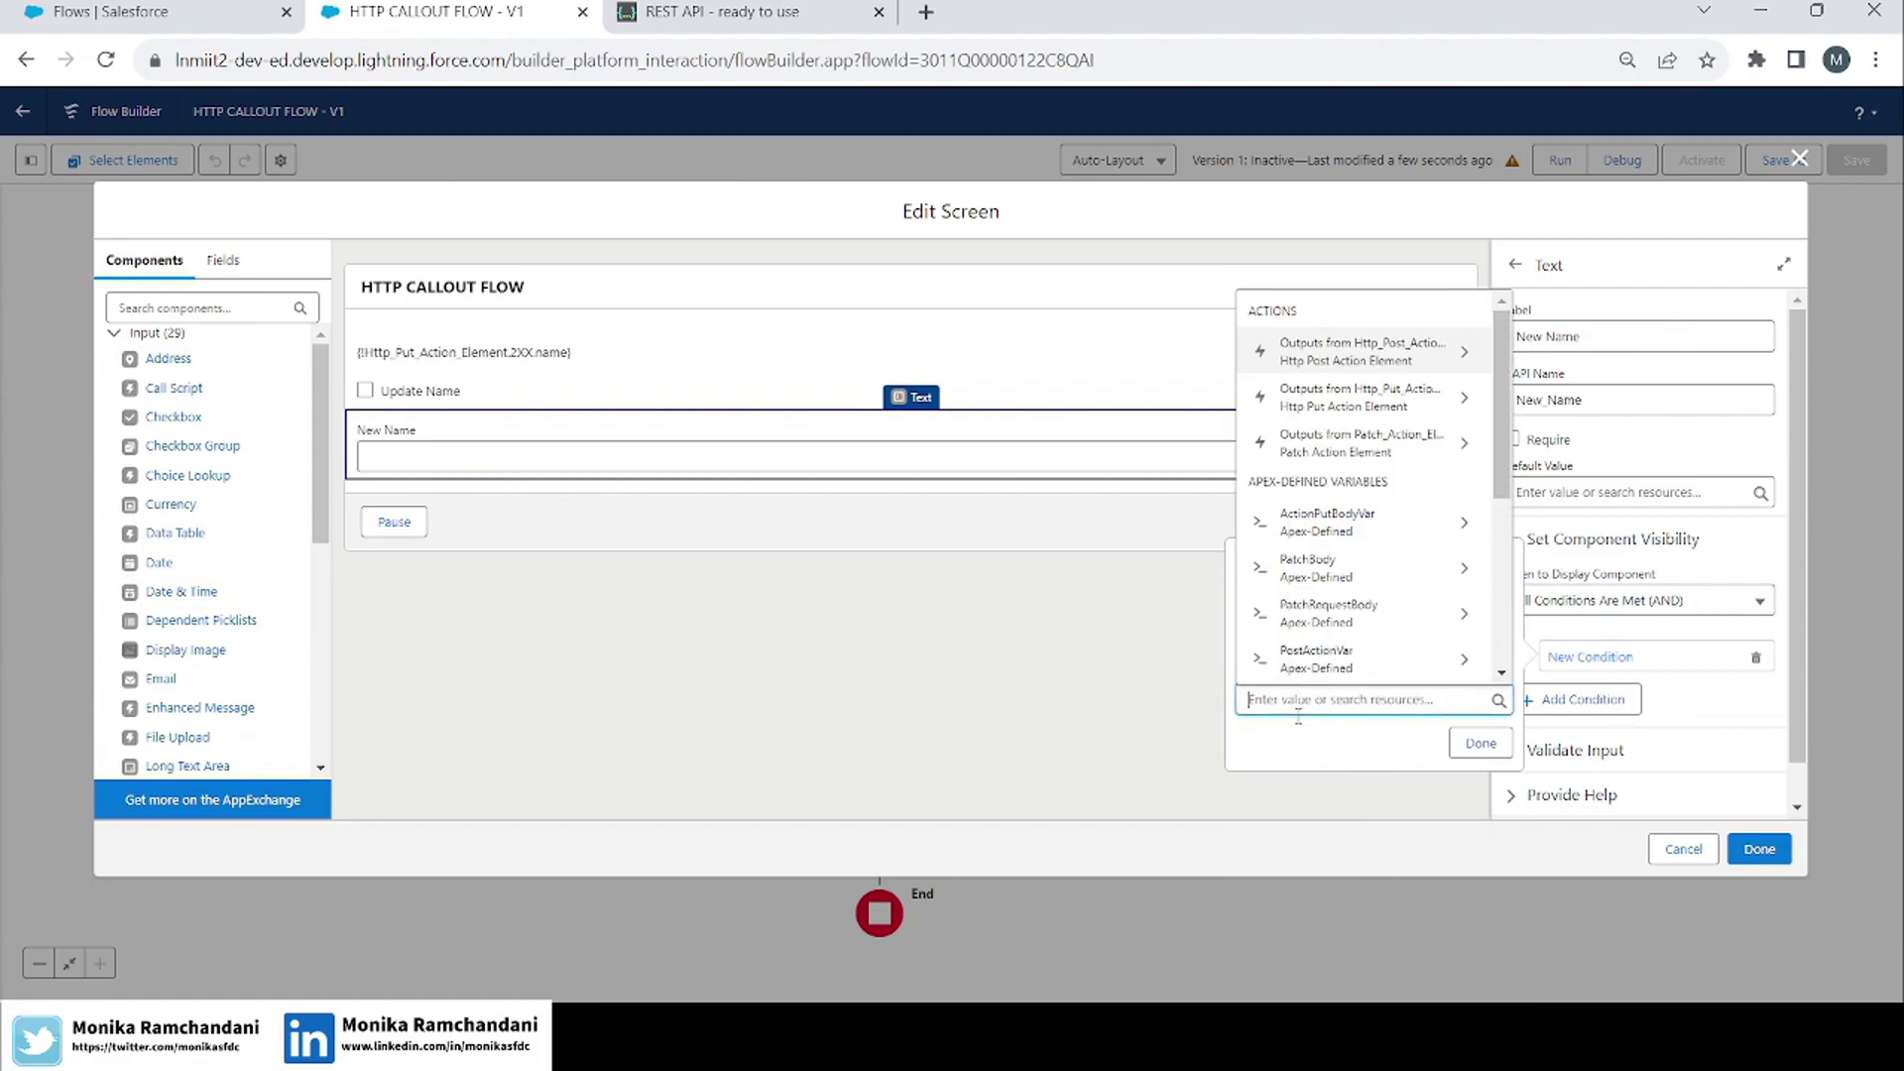
{"action": "type", "text": "tru"}
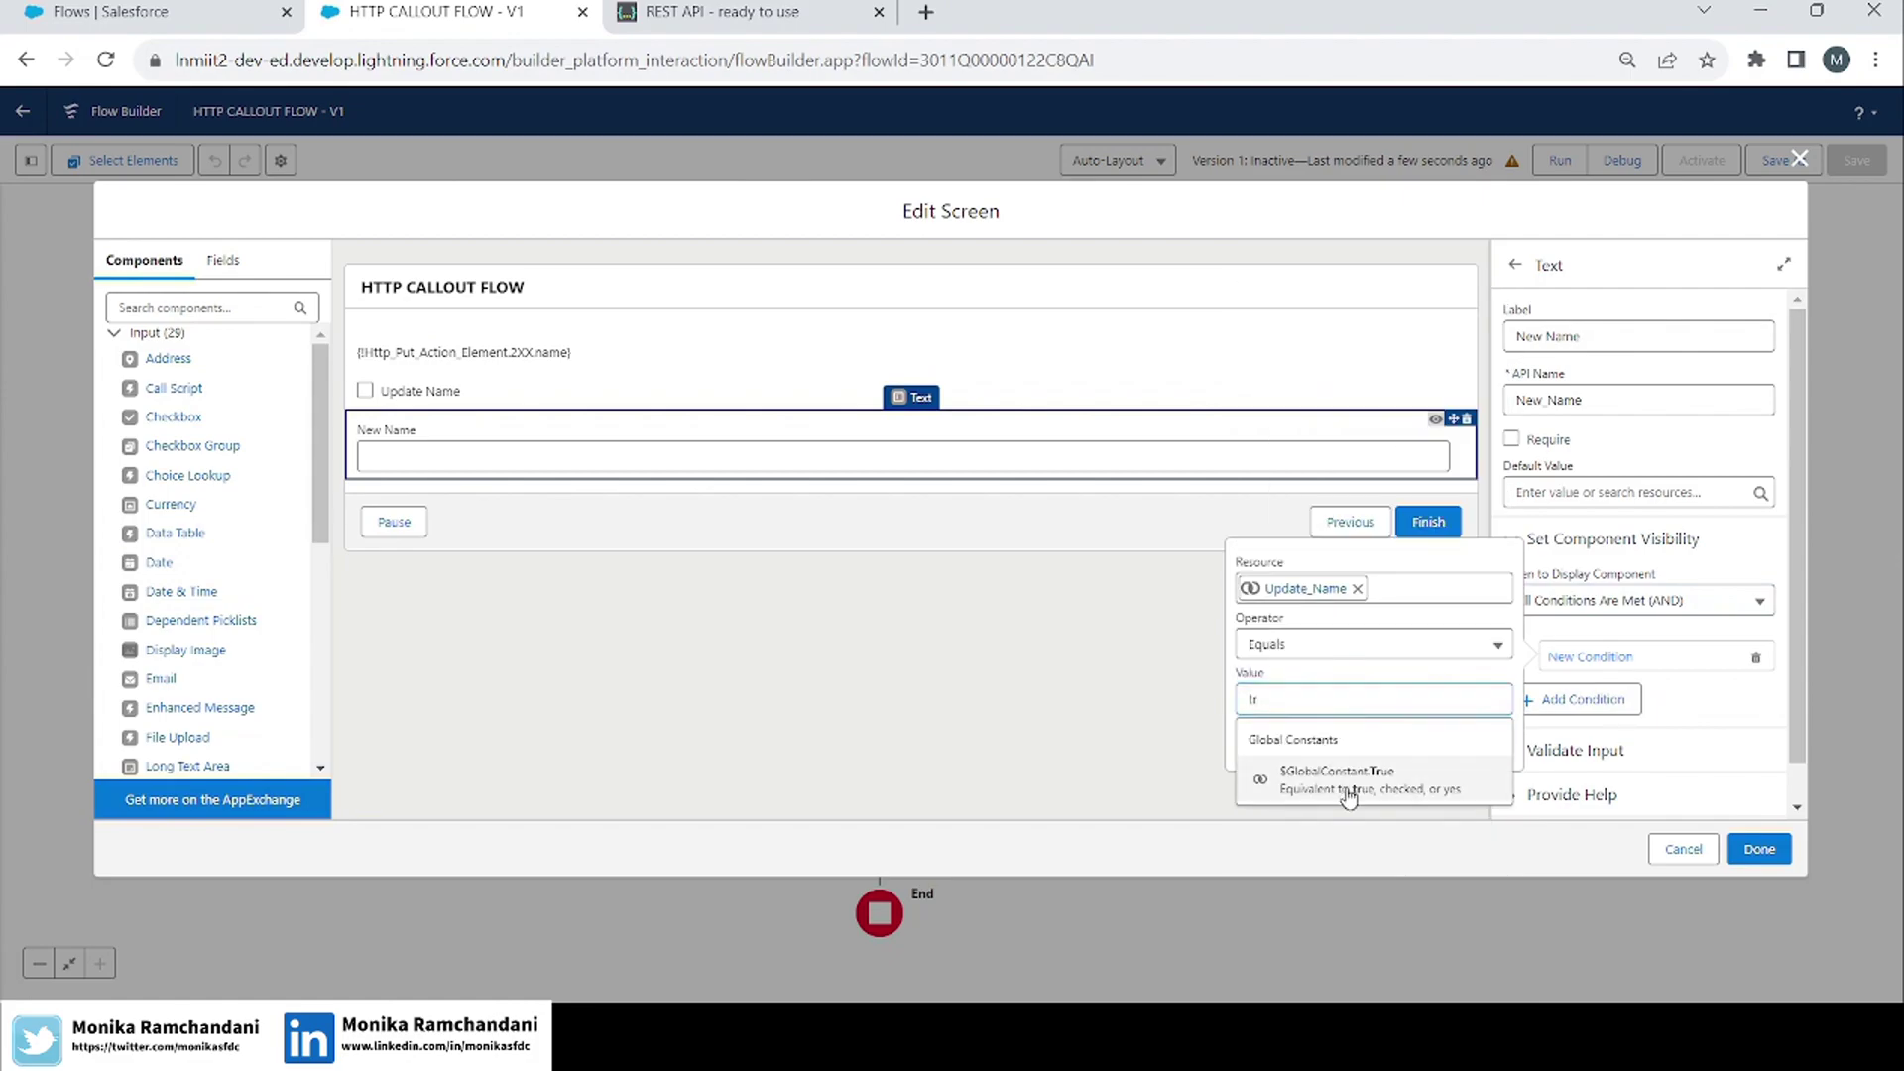
{"action": "left_click", "coordinate": [1347, 788]}
{"action": "left_click", "coordinate": [1479, 749]}
{"action": "left_click", "coordinate": [1338, 575]}
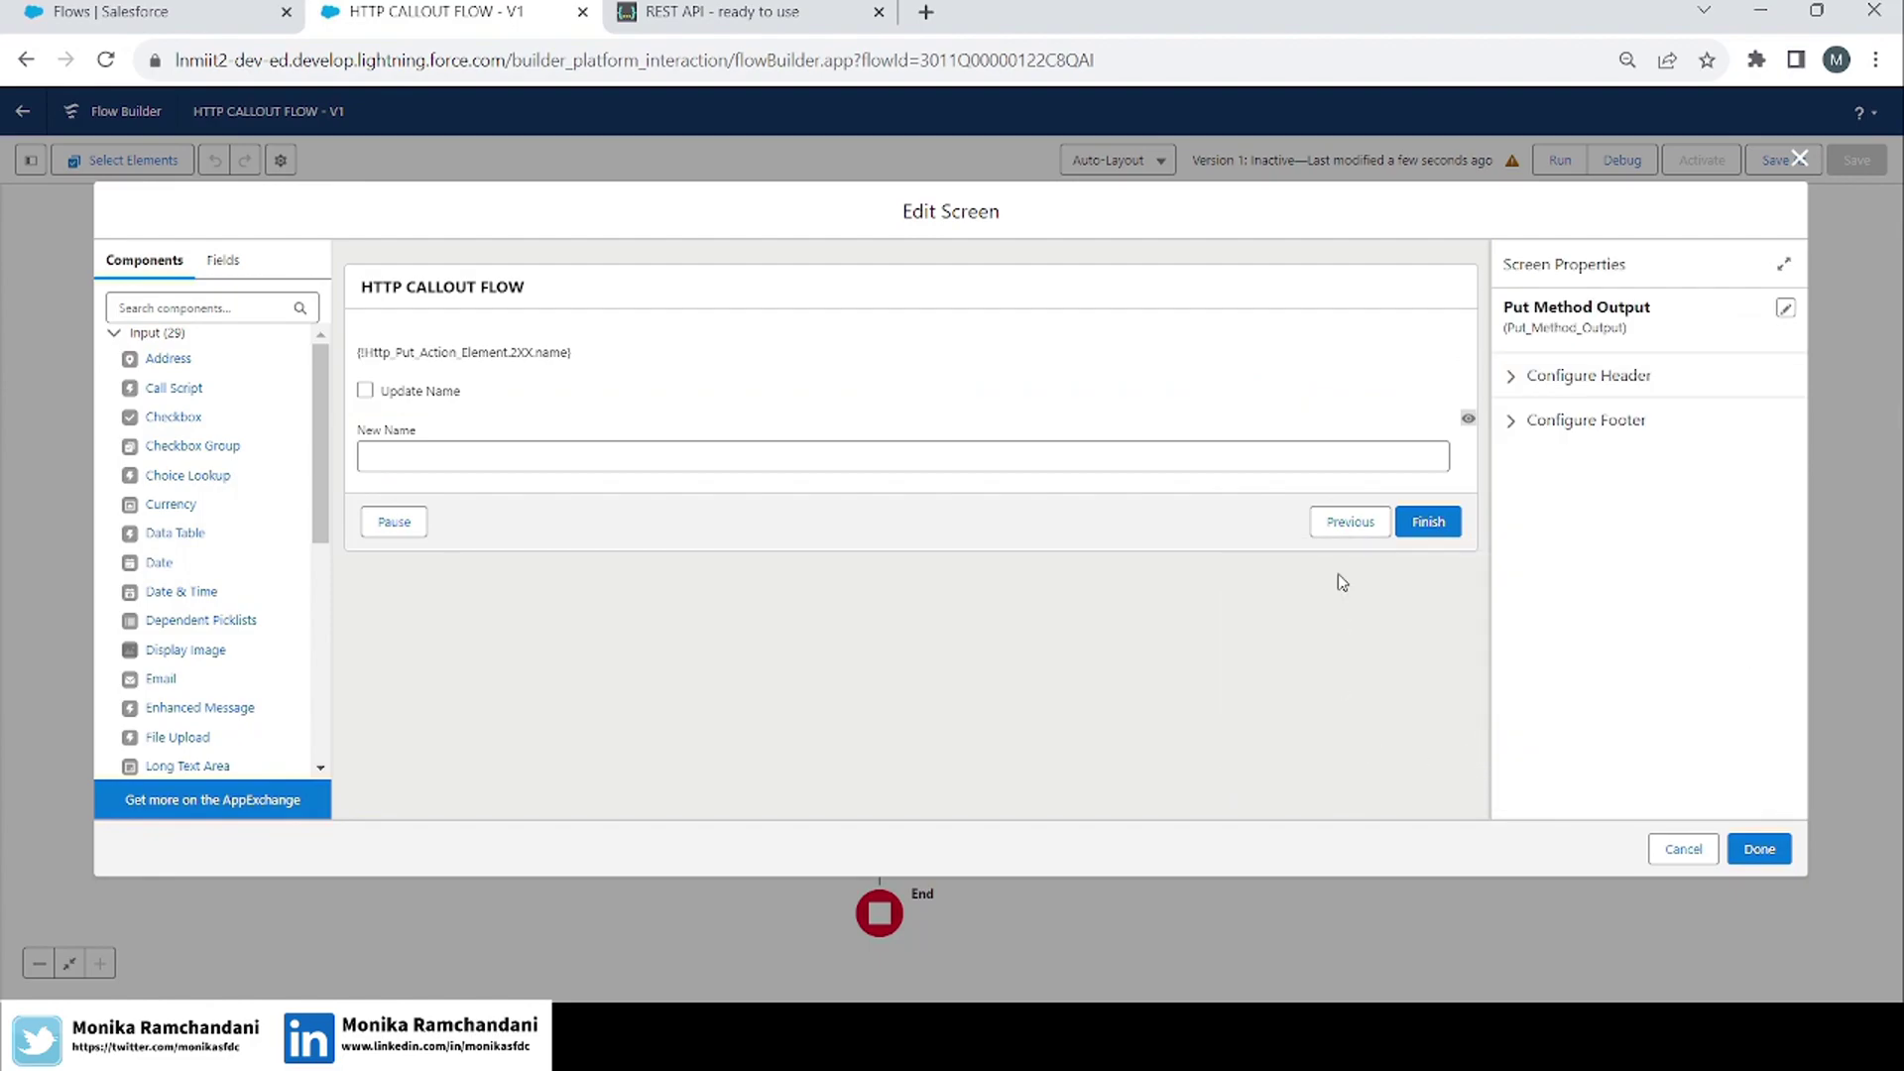
Check the New Name field's visibility condition, accept the Put Method Output screen edits and save the flow.
{"action": "left_click", "coordinate": [1361, 467]}
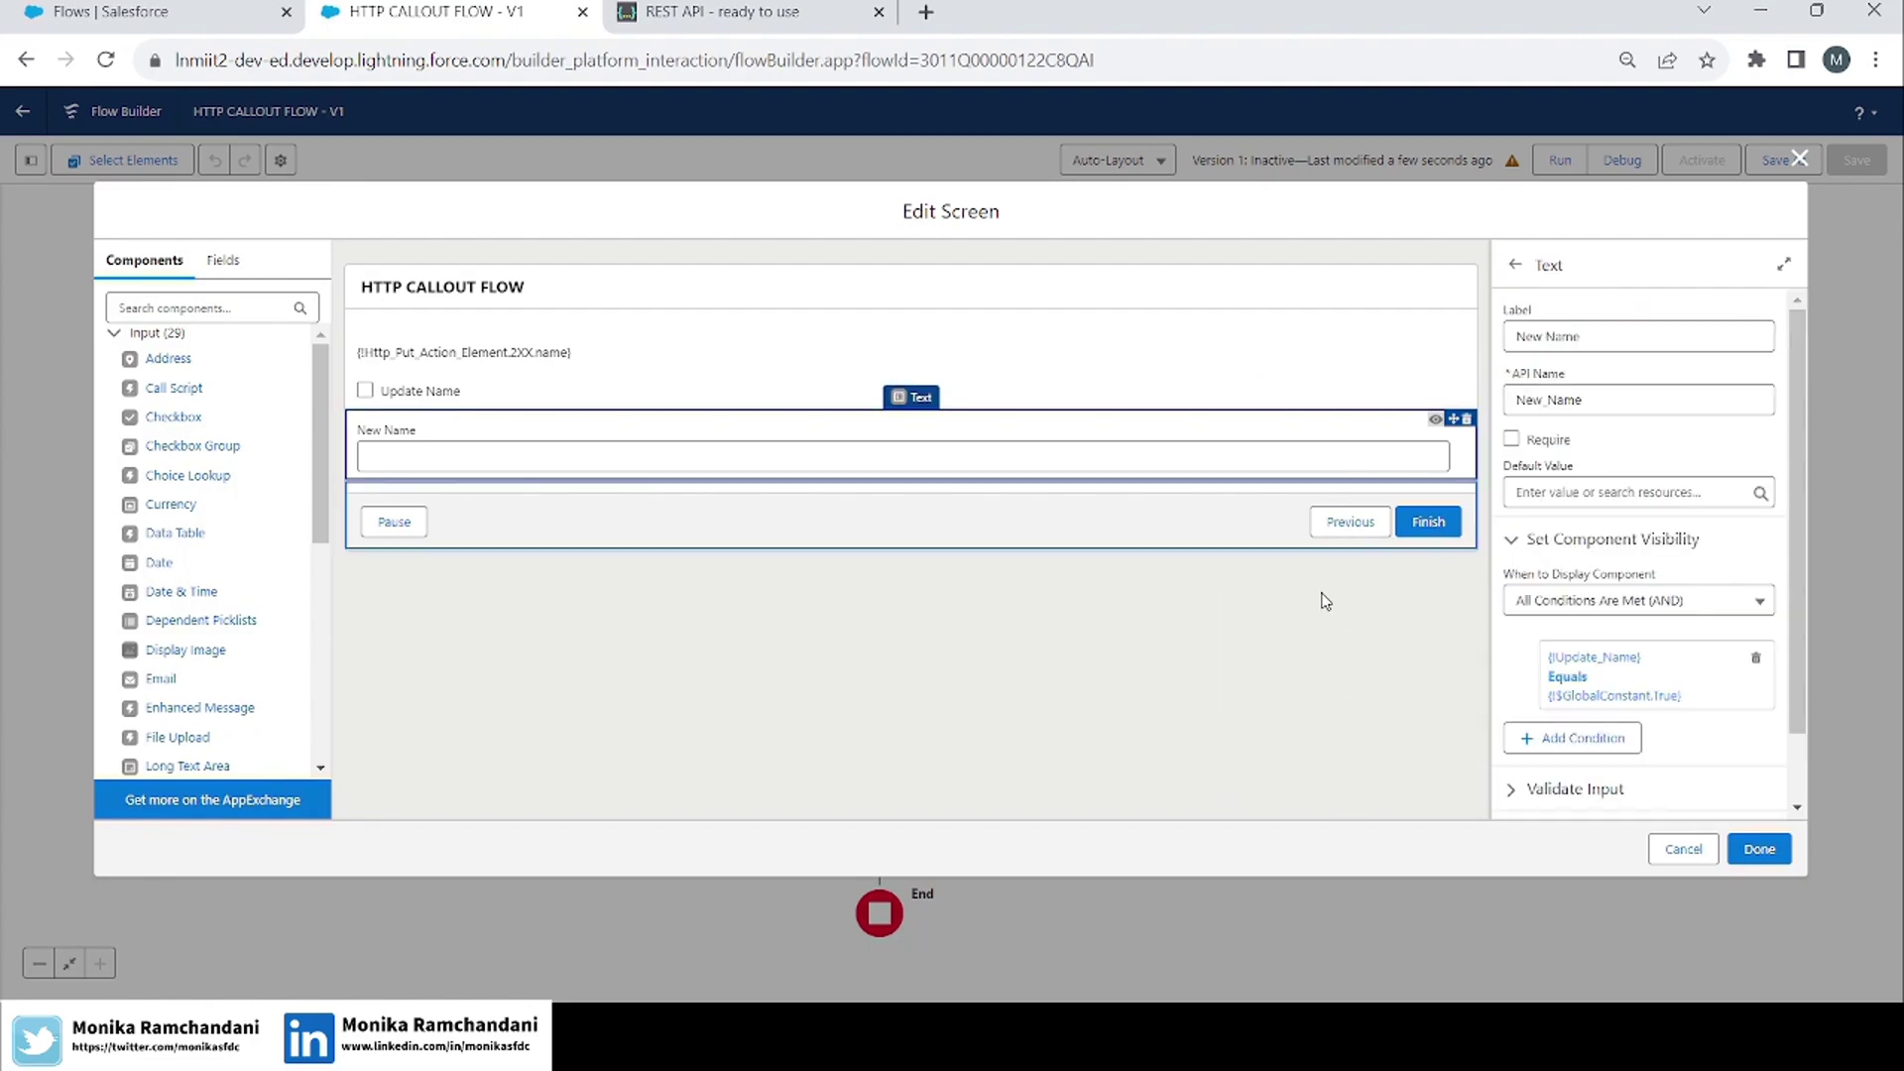
{"action": "left_click", "coordinate": [1759, 850]}
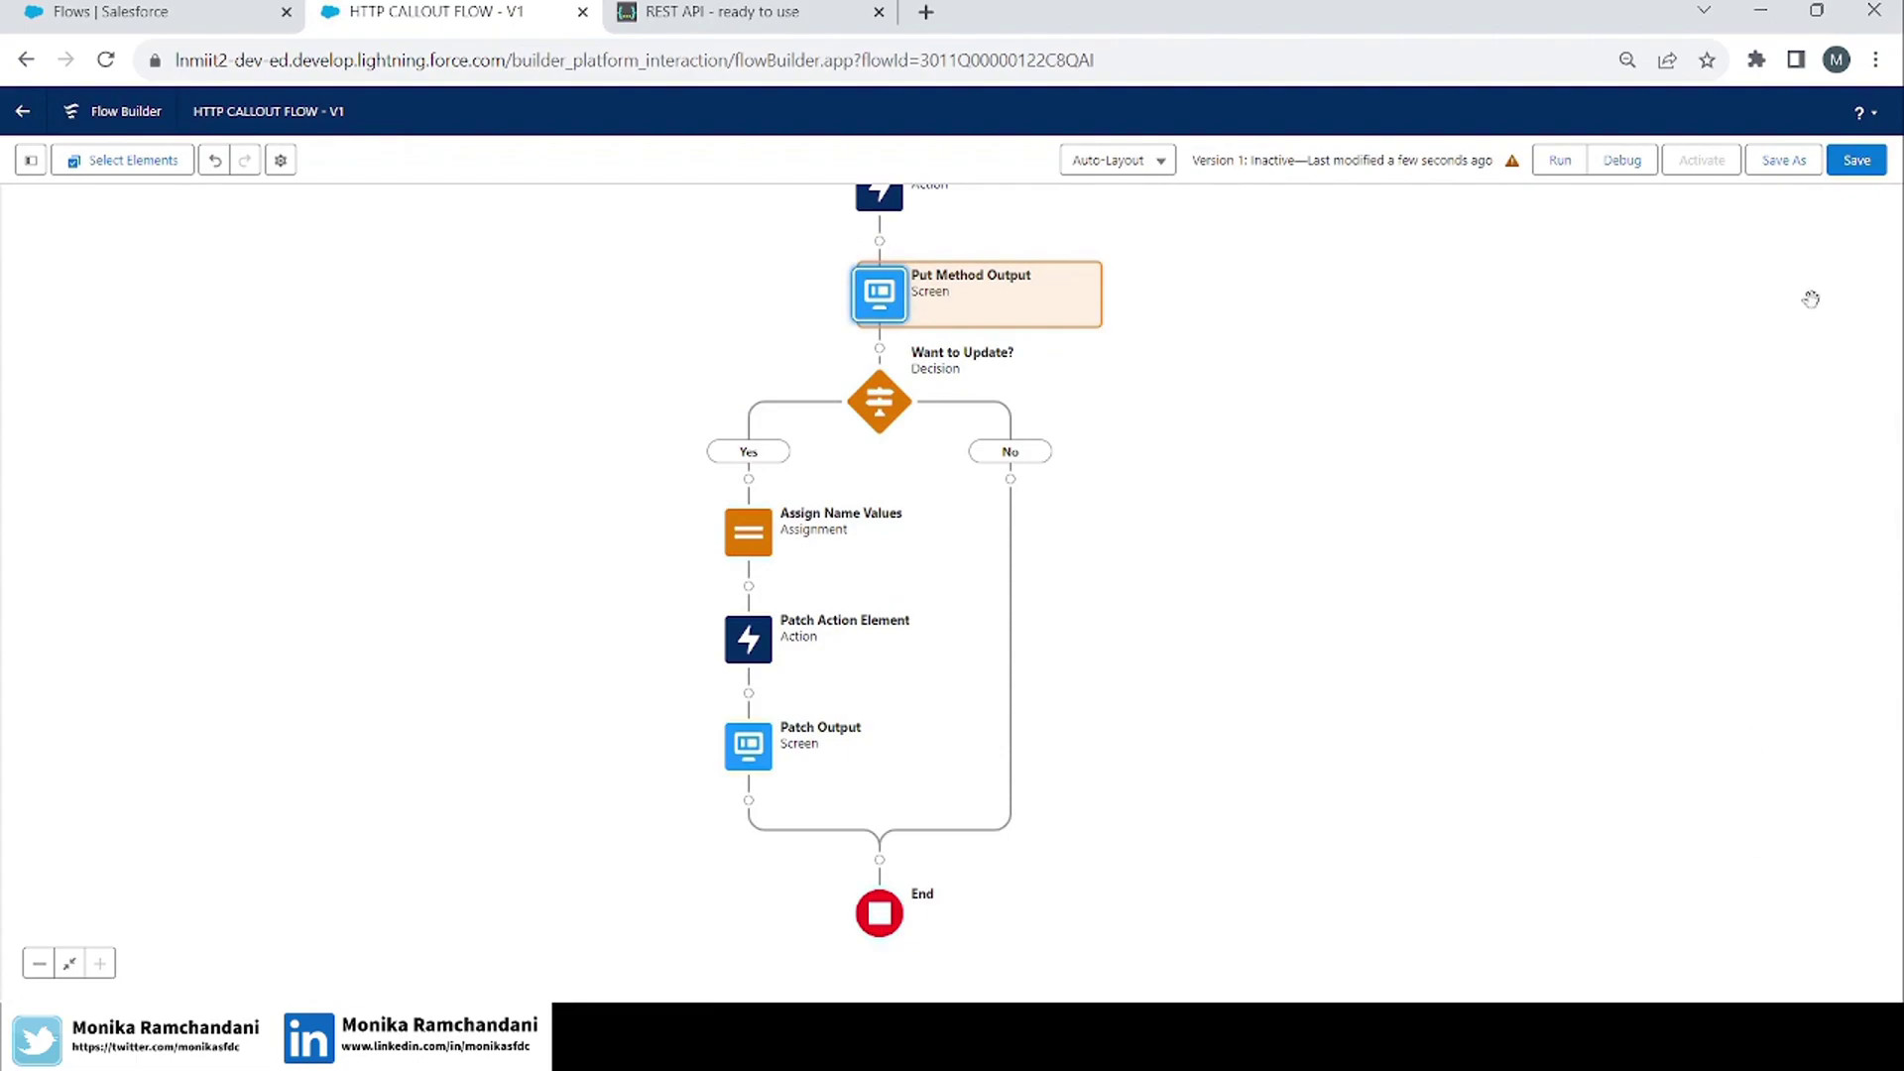
{"action": "left_click", "coordinate": [1857, 163]}
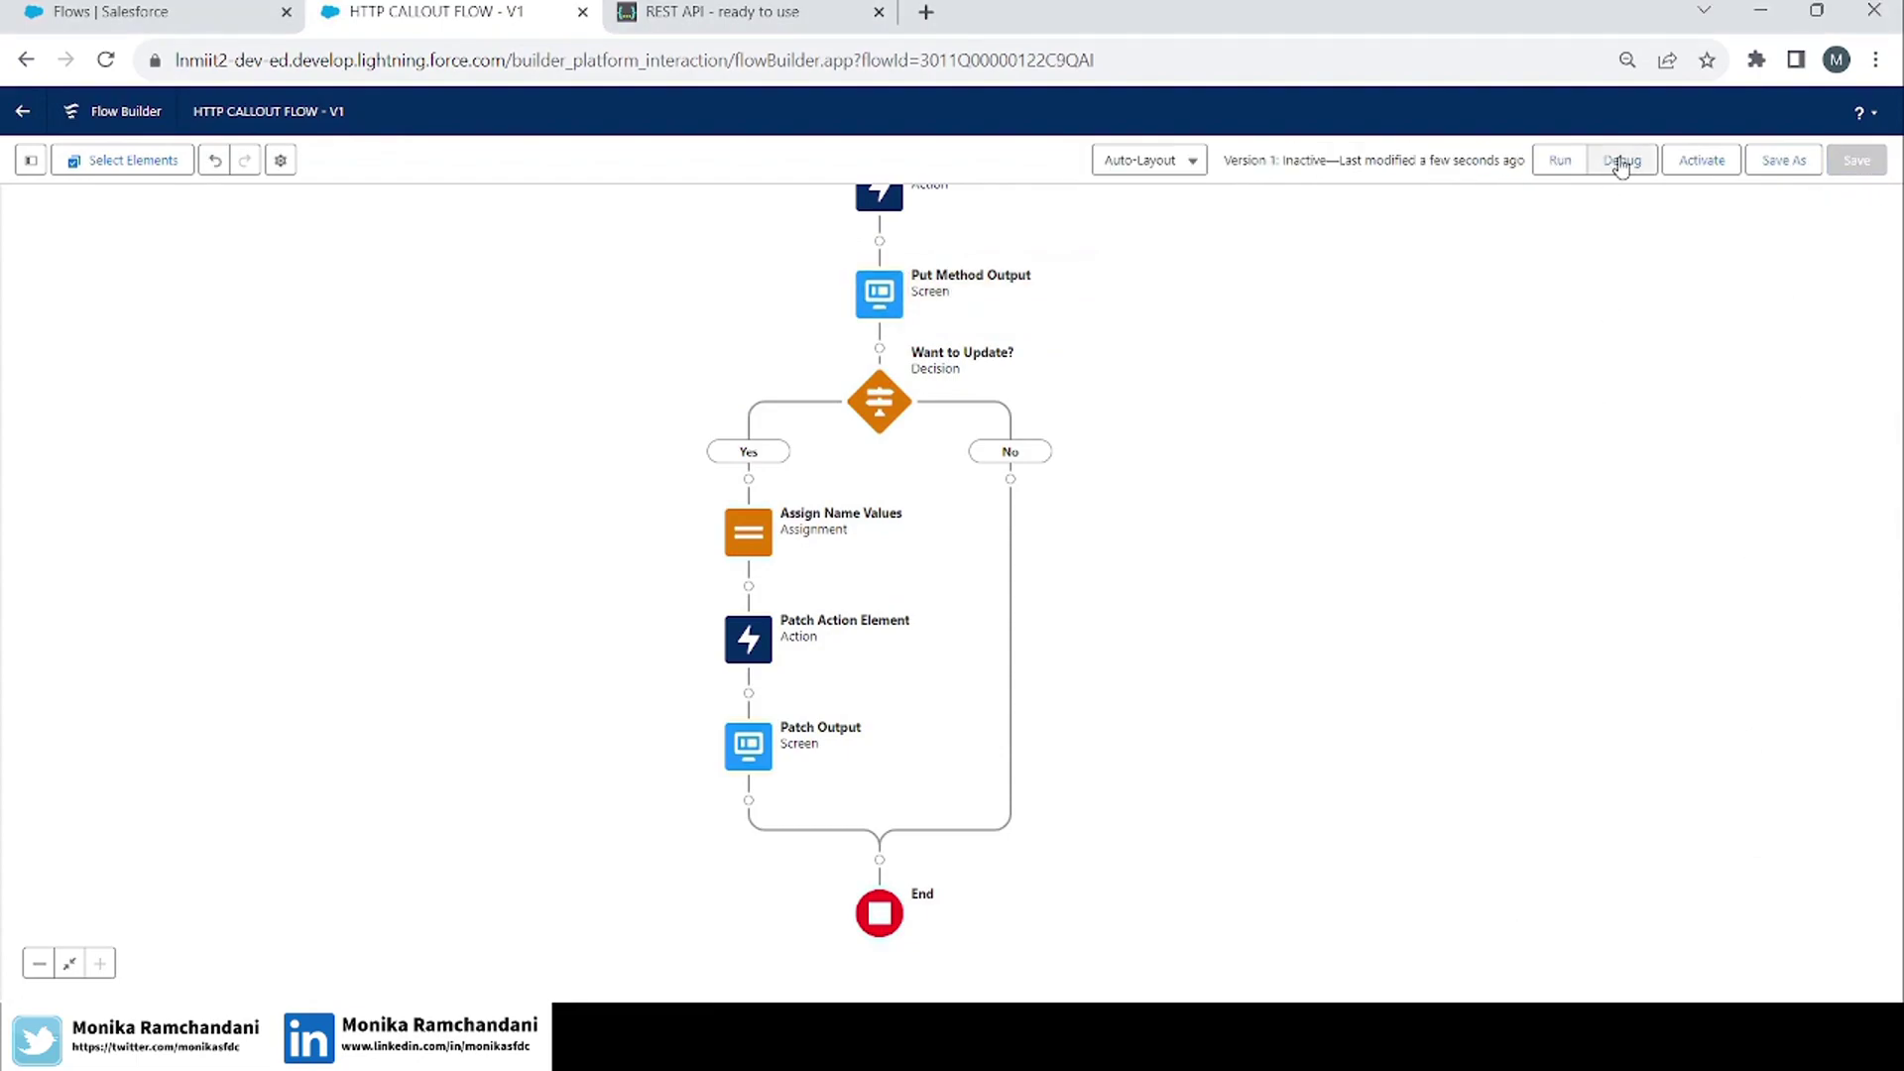
Run the saved flow in debug mode and highlight the name on its first output screen.
{"action": "left_click", "coordinate": [1621, 161]}
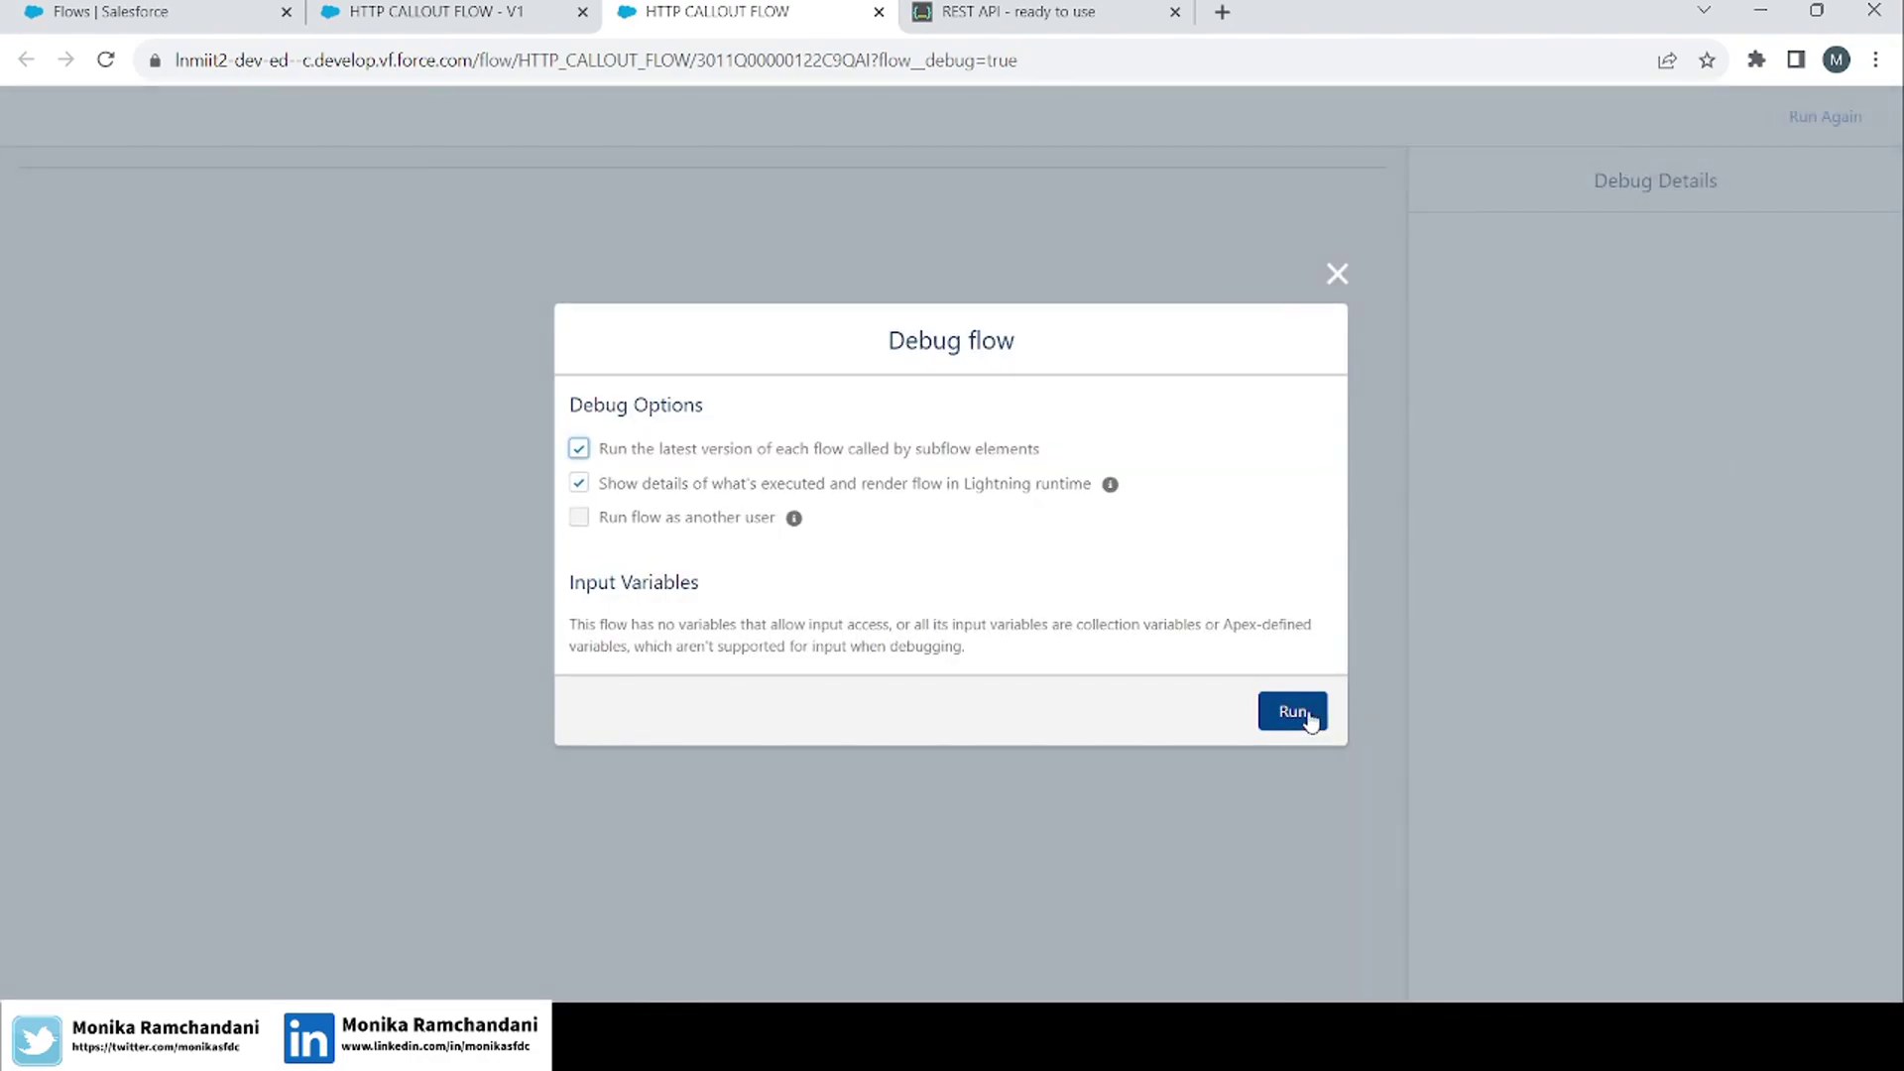
{"action": "left_click", "coordinate": [1292, 711]}
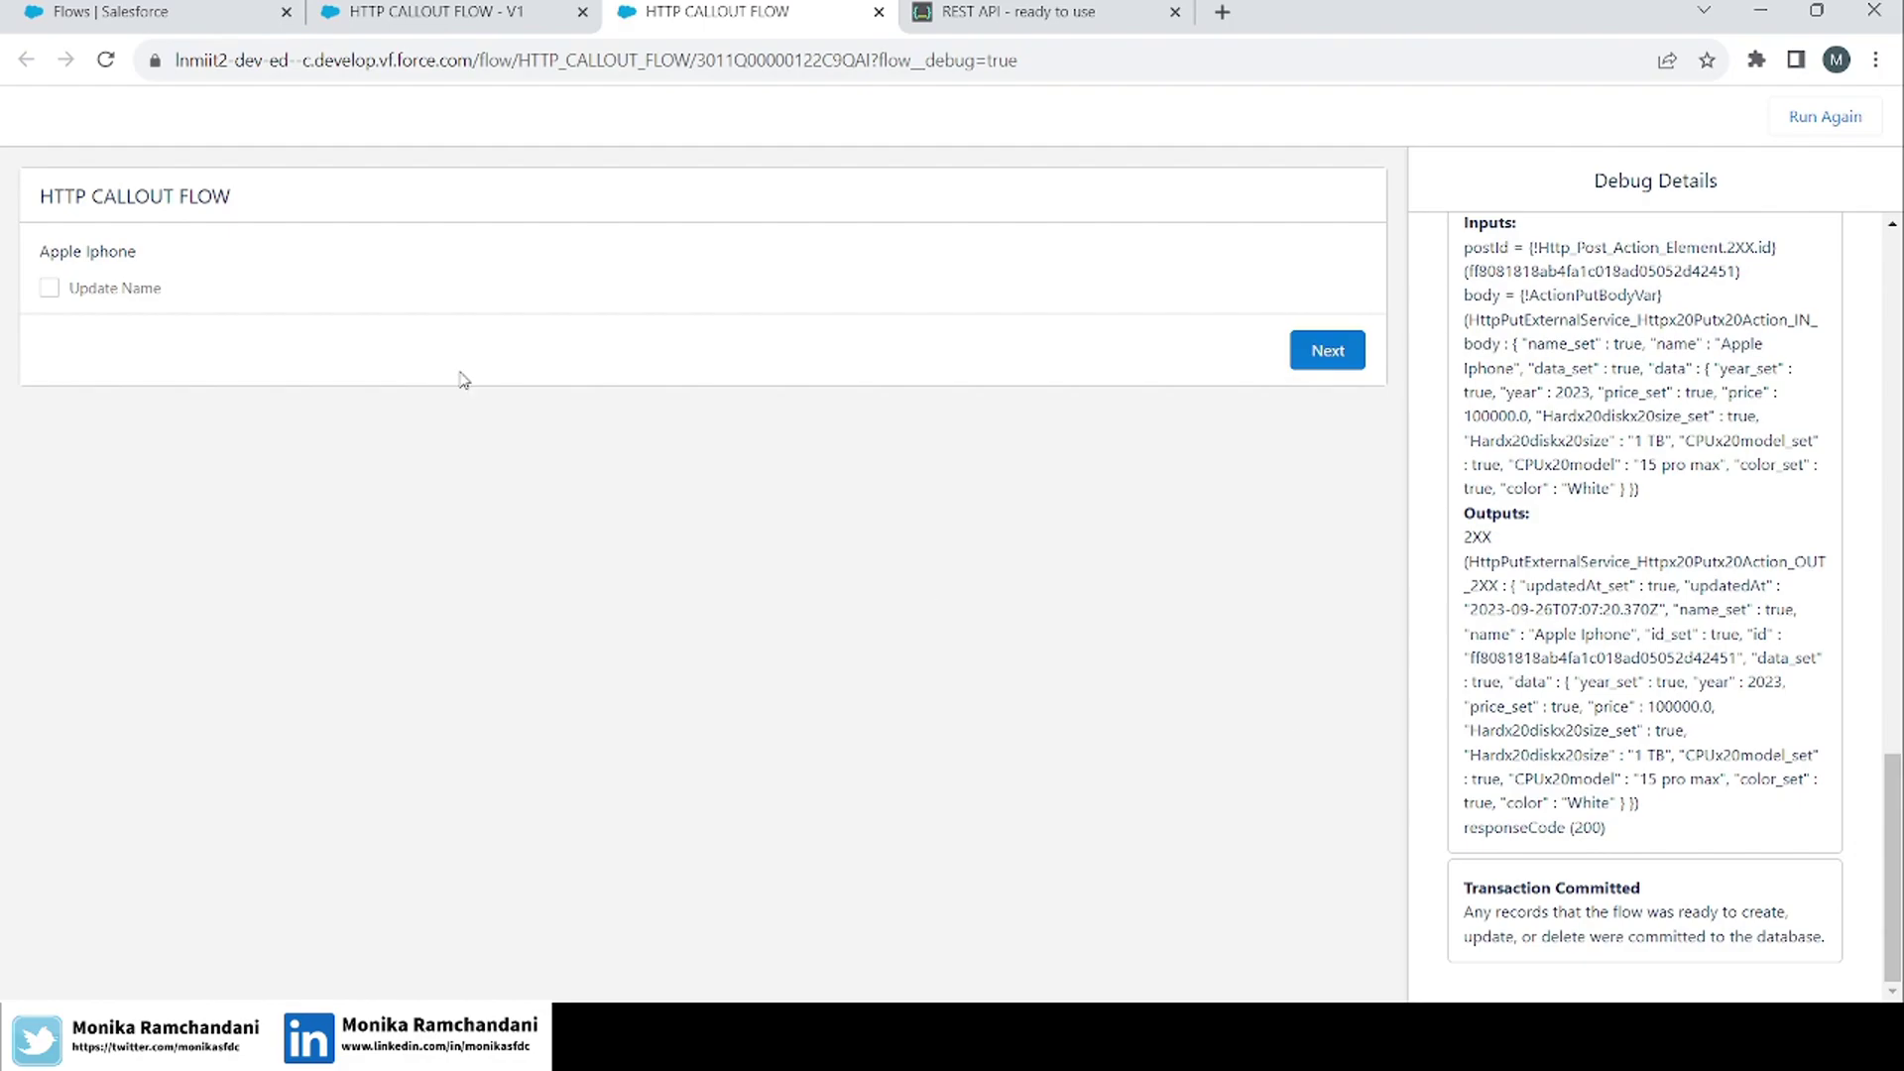
{"action": "left_click_drag", "start_coordinate": [139, 256], "coordinate": [42, 260]}
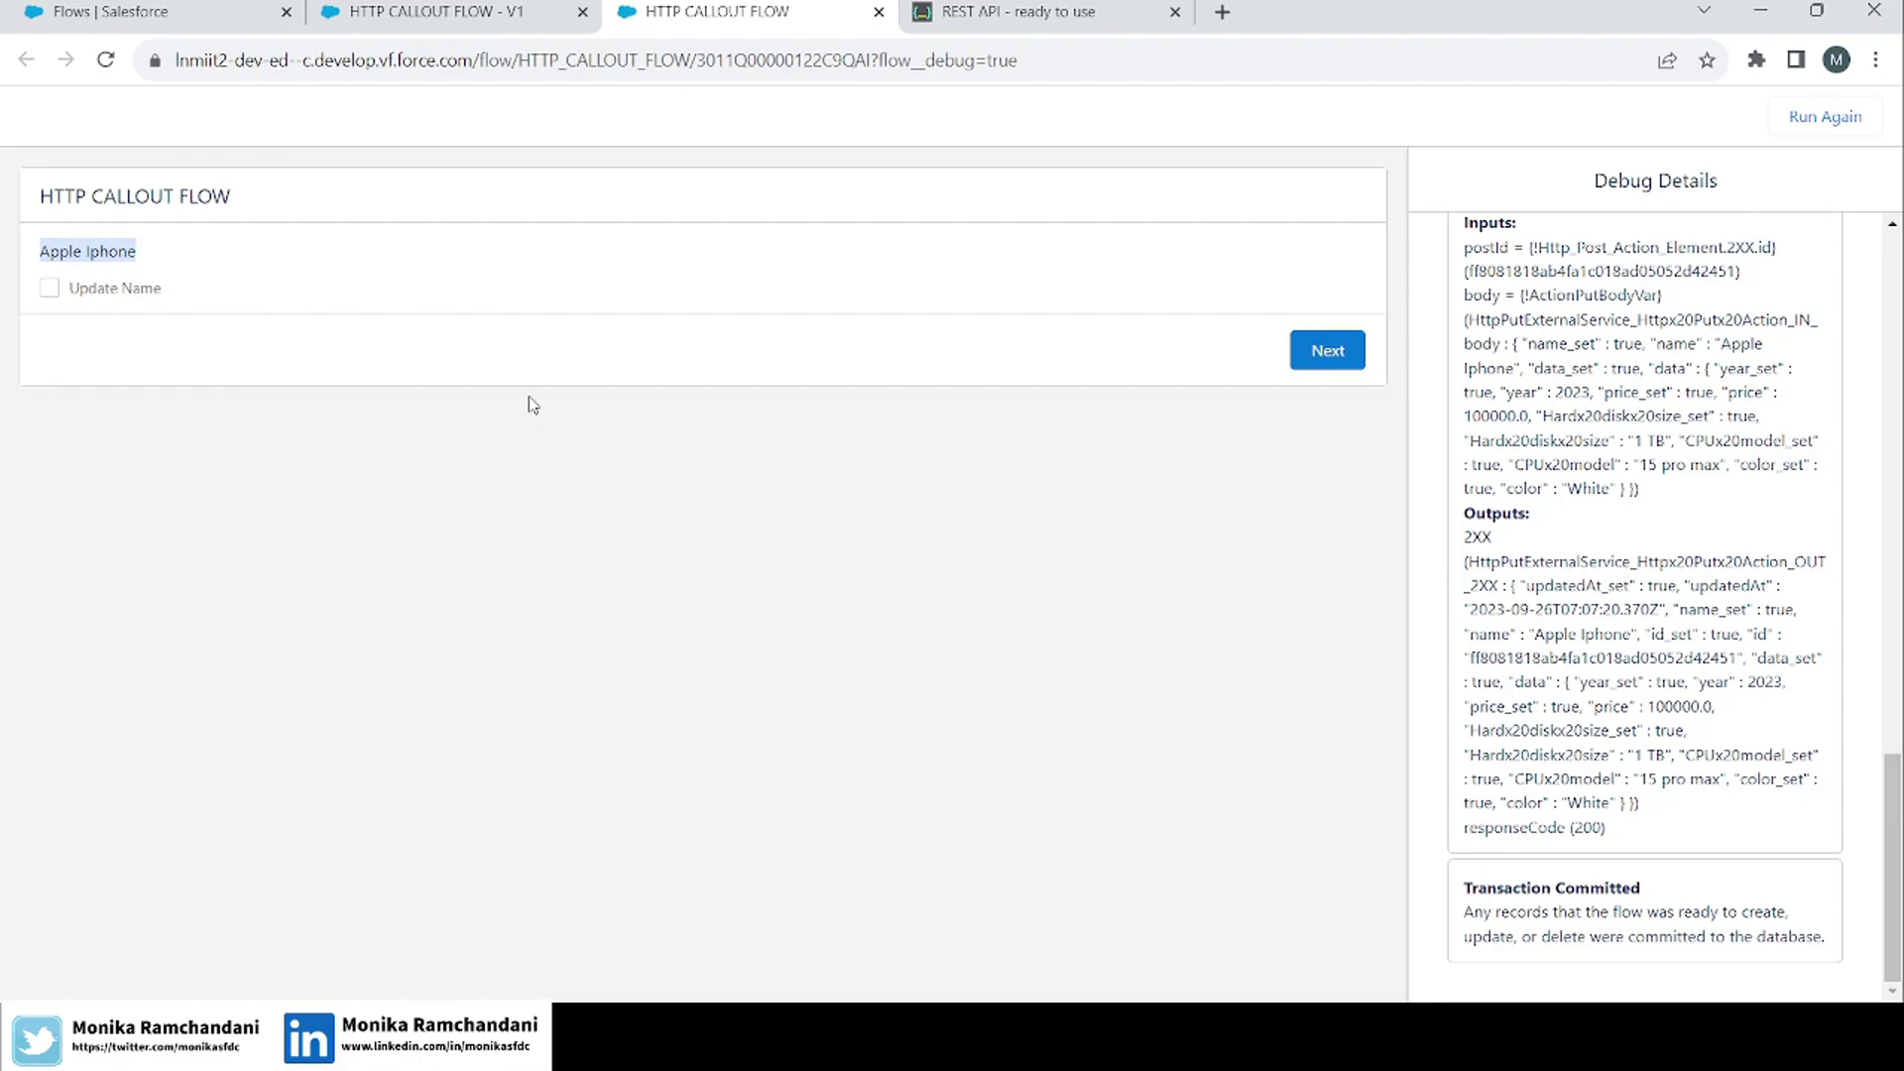
Check the name value in the Assign Values to Action Put Body Var assignment and return to the debug run.
{"action": "left_click", "coordinate": [504, 8]}
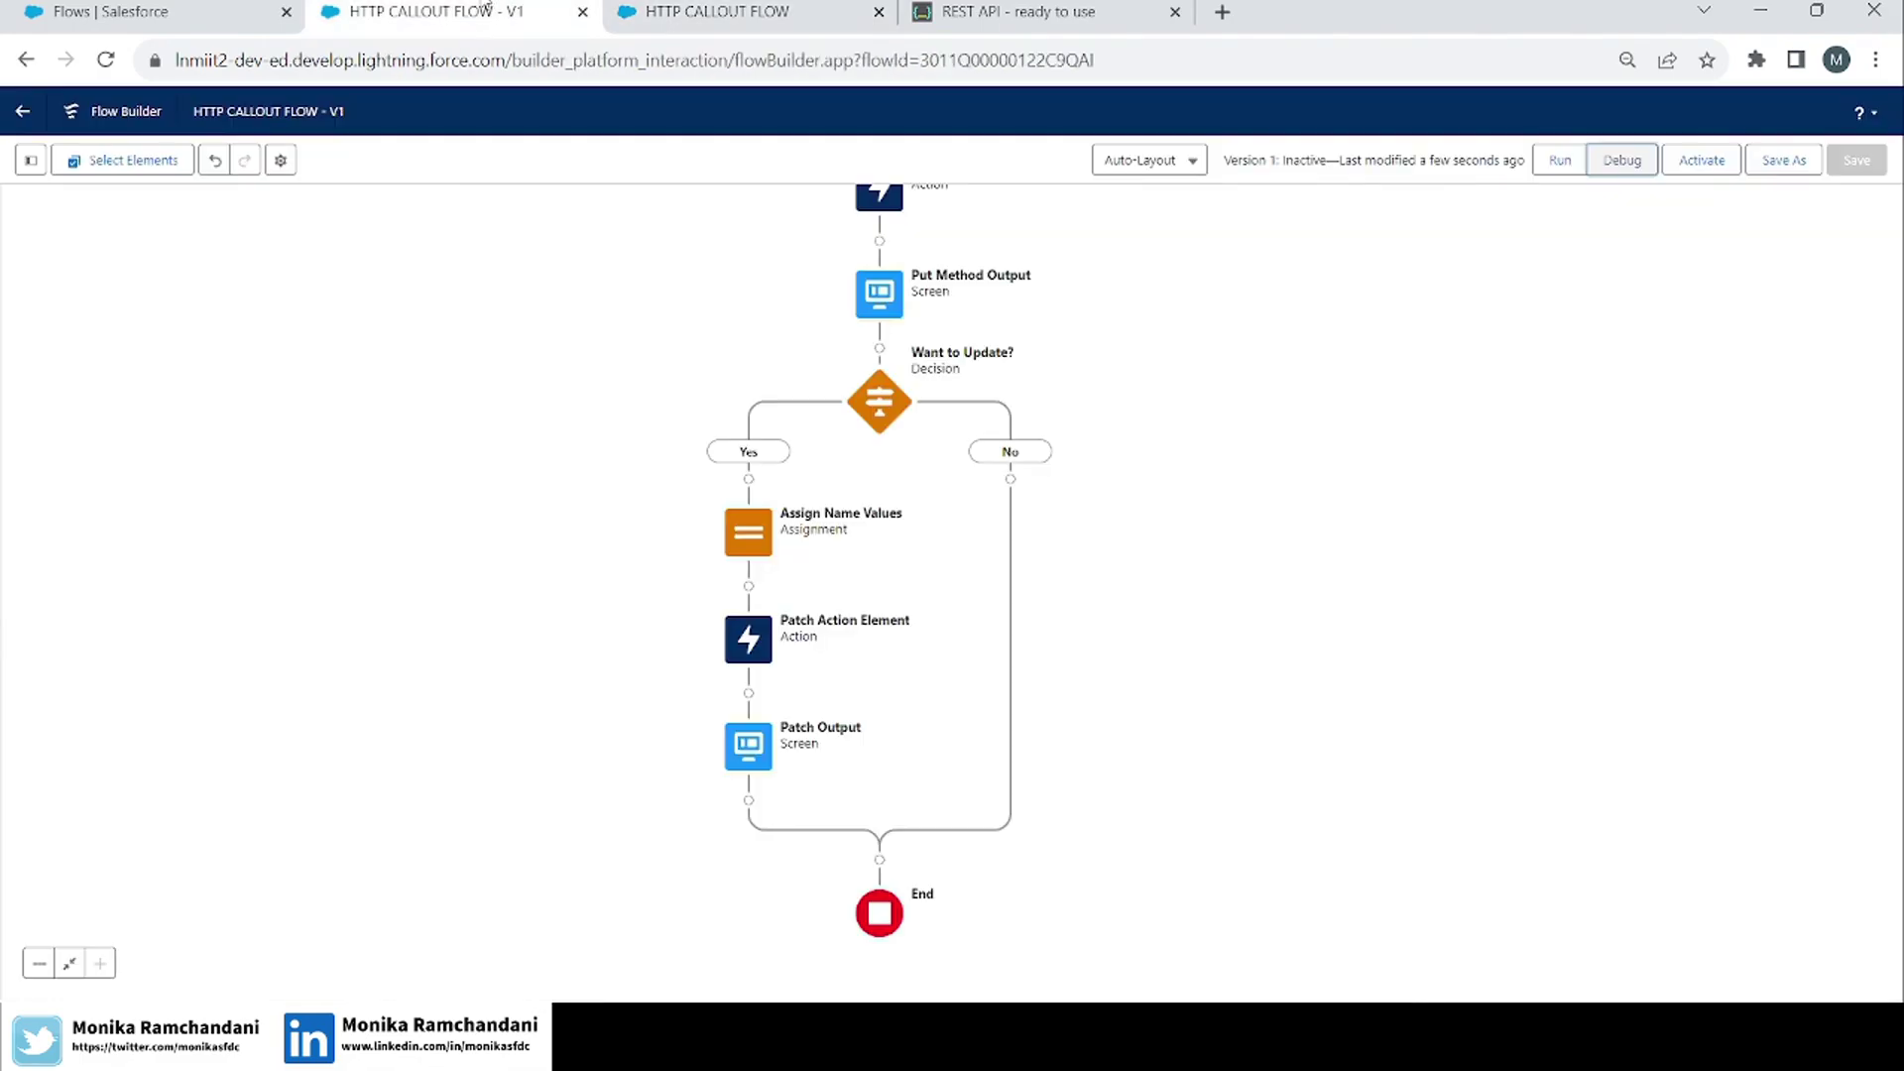
{"action": "left_click_drag", "start_coordinate": [1202, 568], "coordinate": [1210, 969]}
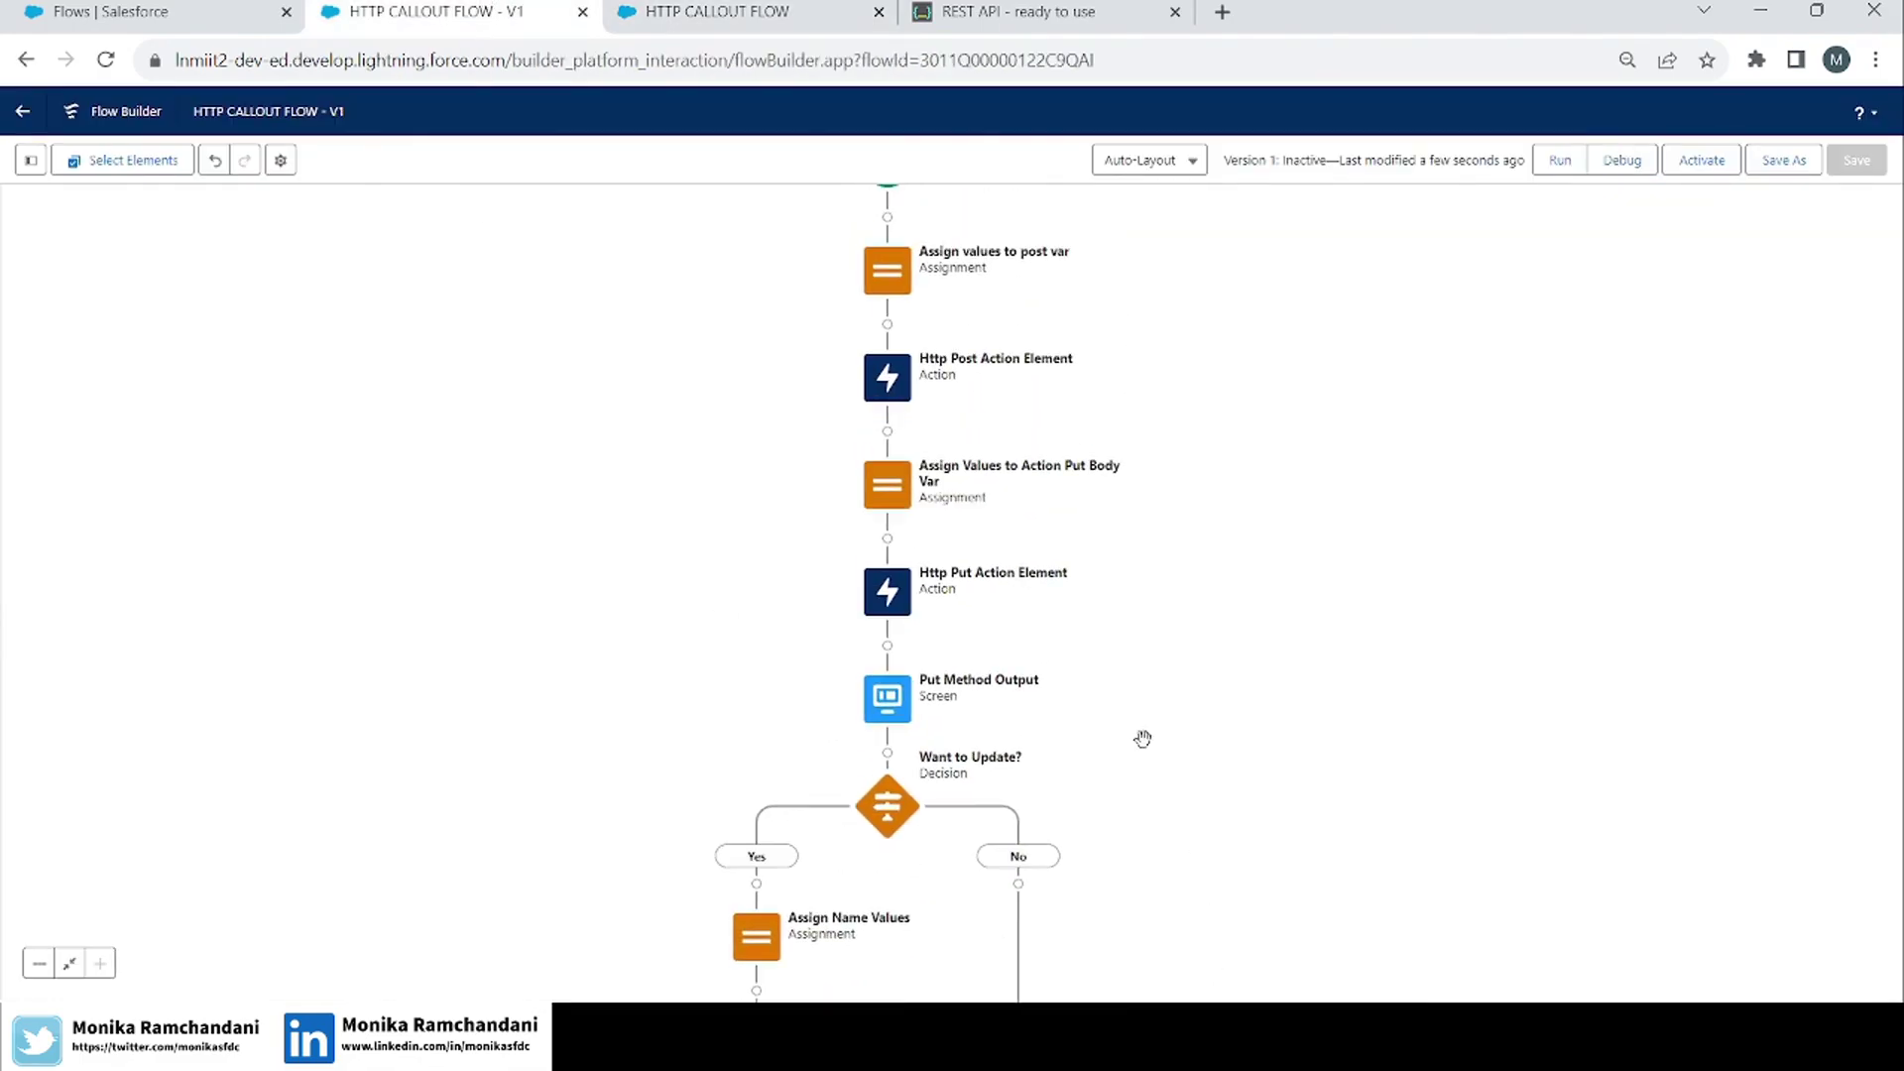
{"action": "double_click", "coordinate": [877, 506]}
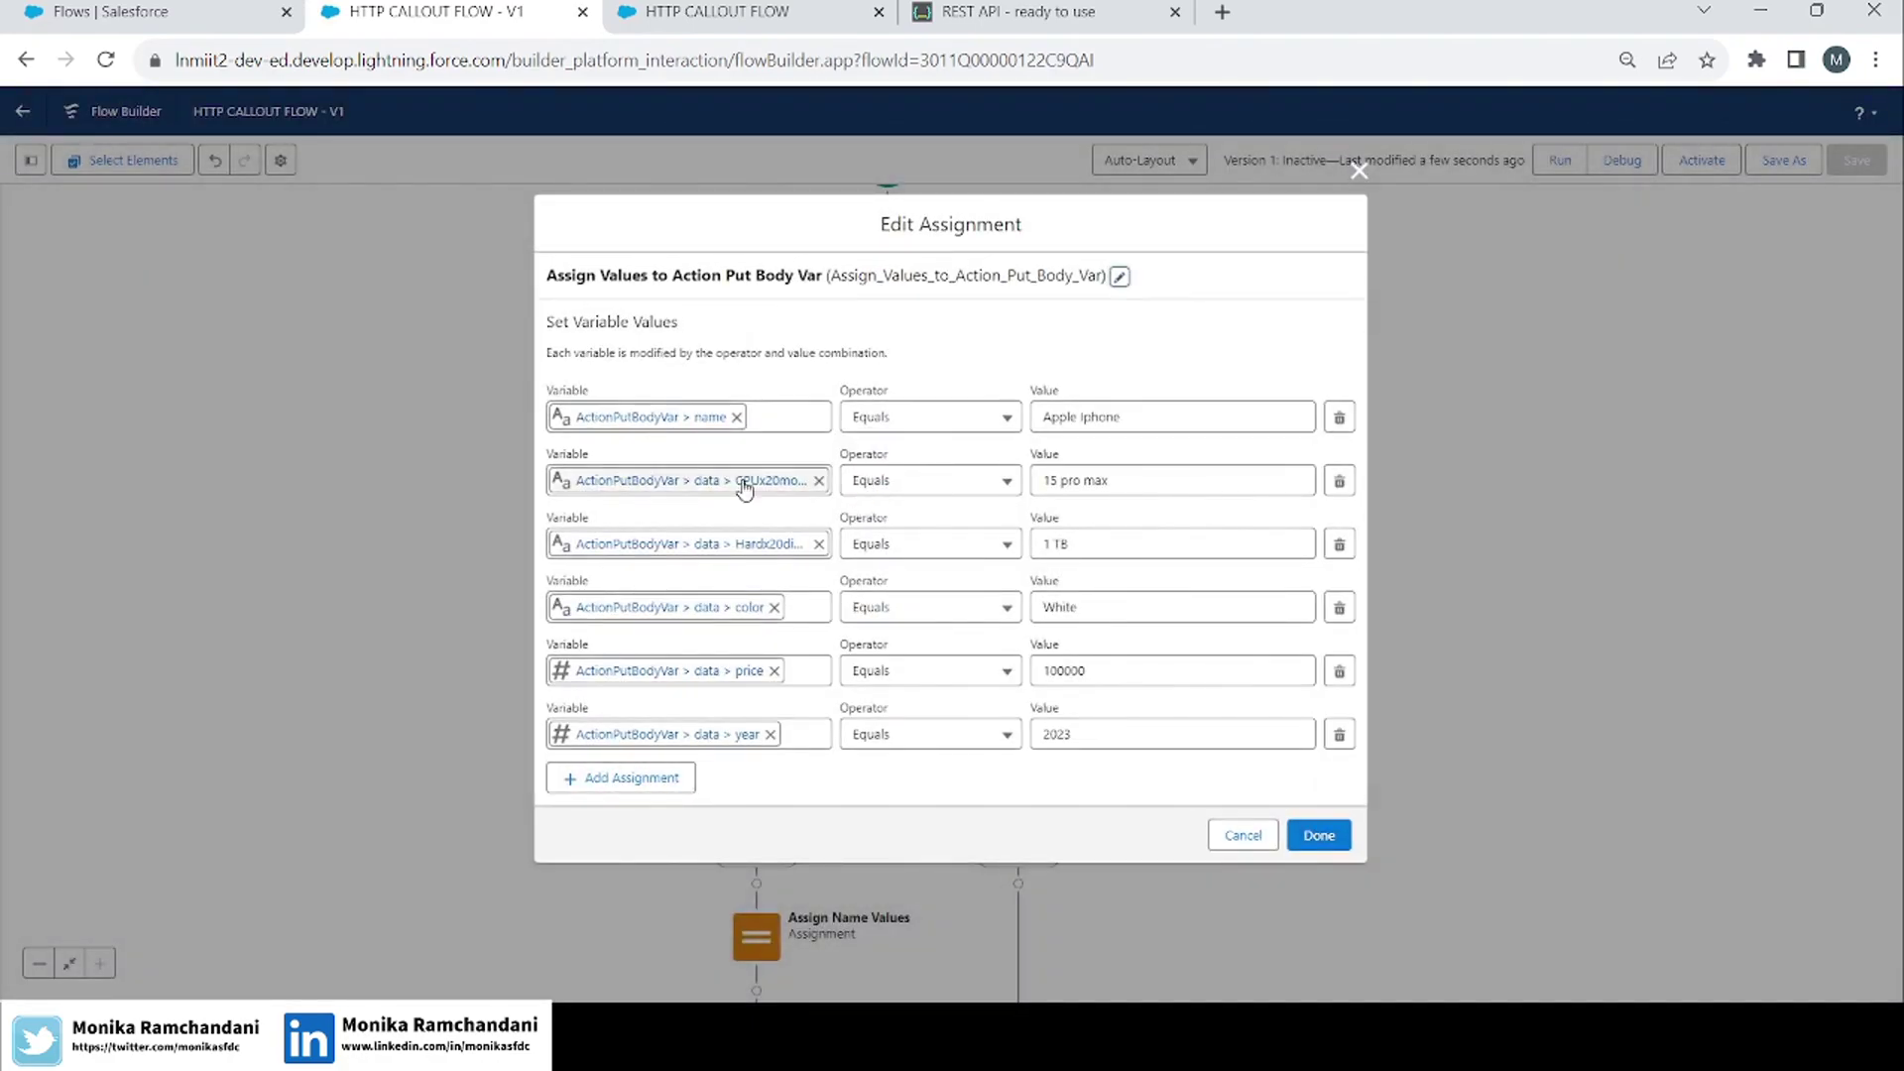
{"action": "left_click", "coordinate": [1155, 424]}
{"action": "left_click_drag", "start_coordinate": [1154, 424], "coordinate": [1027, 429]}
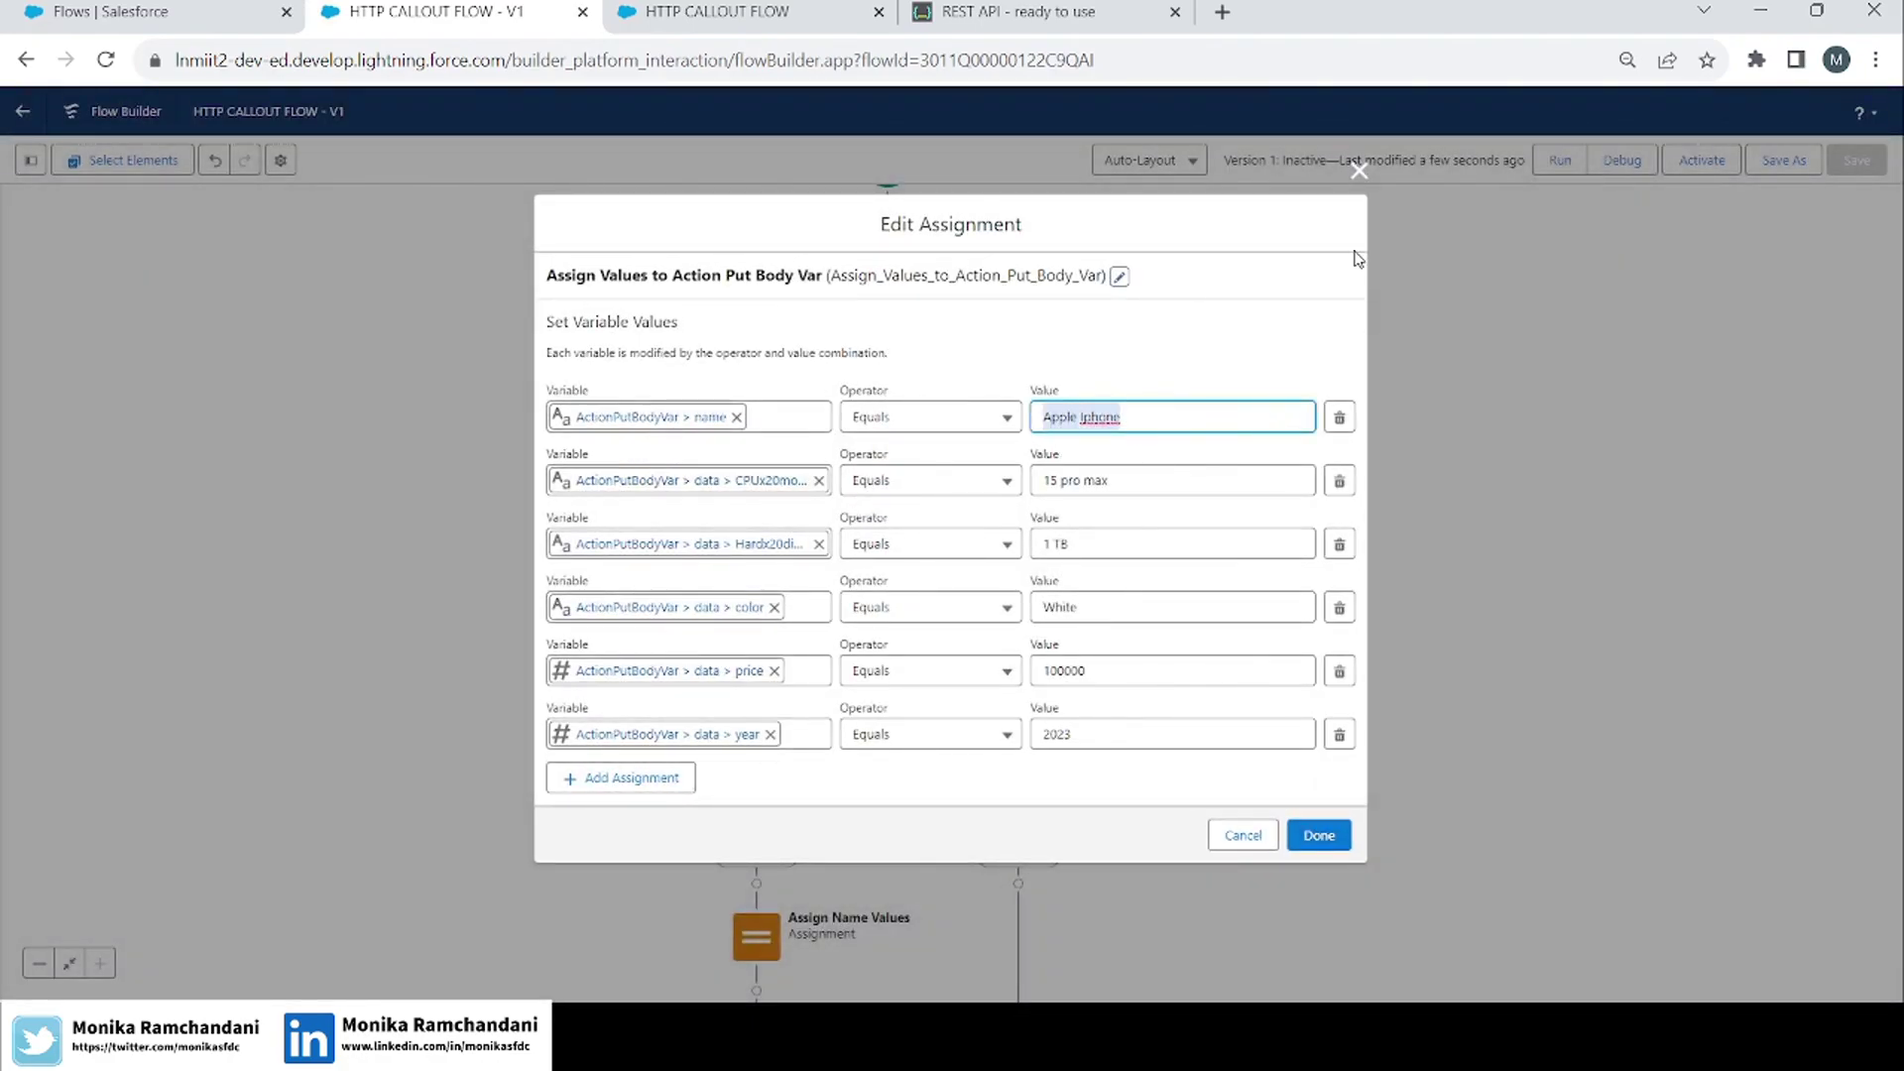
{"action": "left_click", "coordinate": [1359, 172]}
{"action": "left_click", "coordinate": [776, 12]}
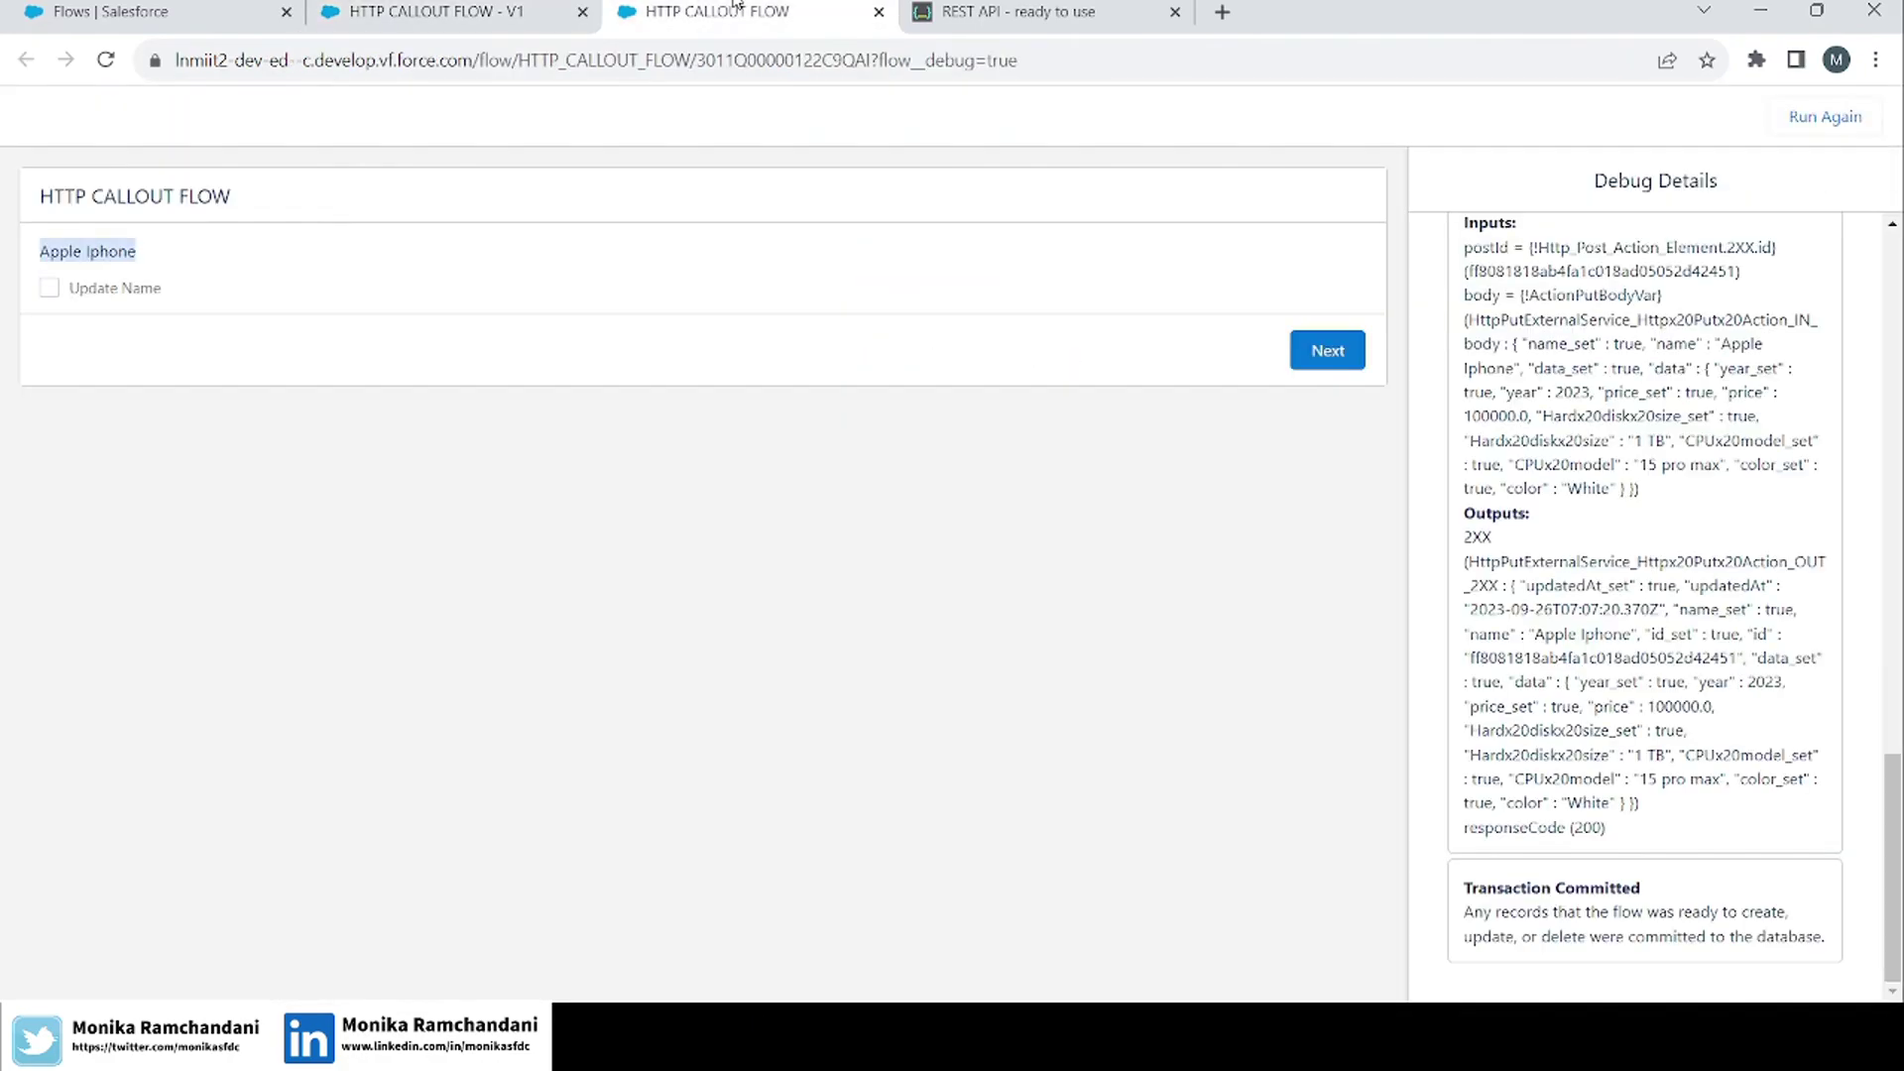
Enable Update Name in the debug run, enter "My Iphone" as the New Name and continue to the next screen.
{"action": "left_click", "coordinate": [179, 264]}
{"action": "left_click", "coordinate": [50, 293]}
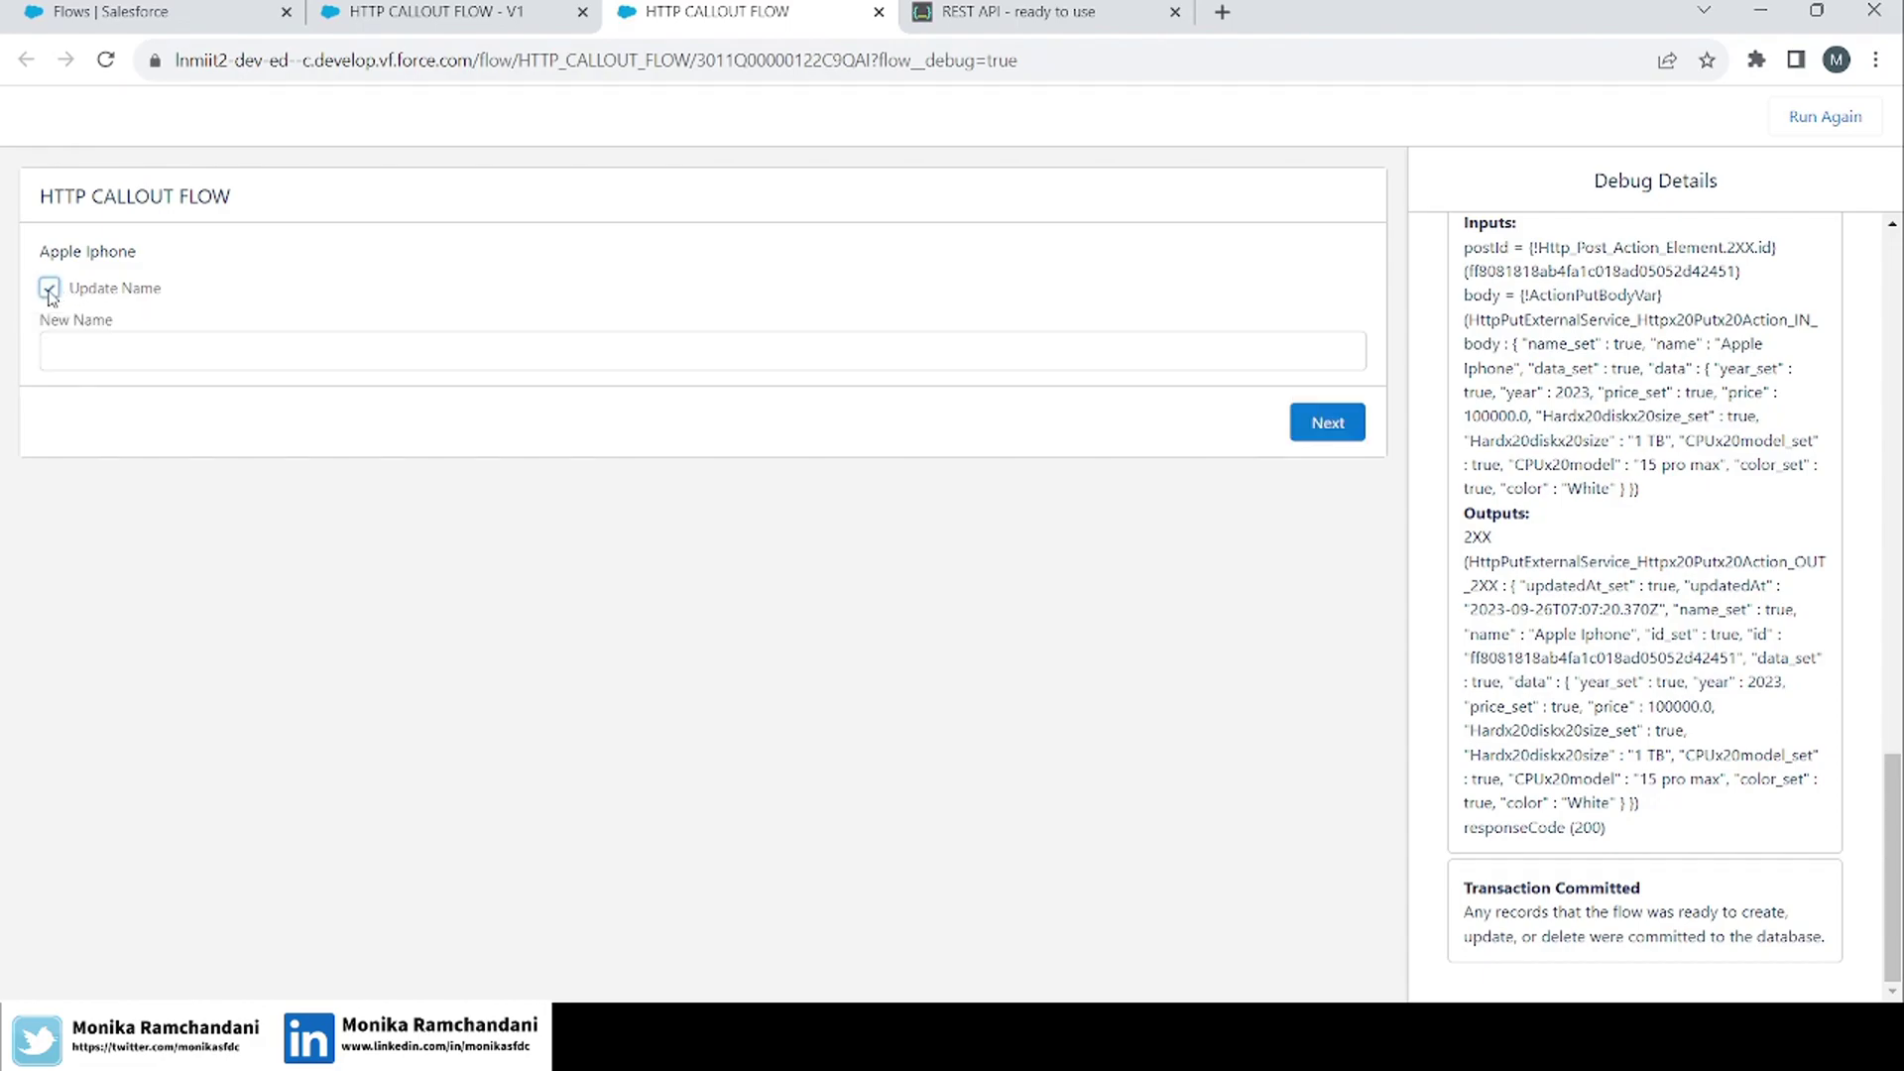
{"action": "left_click", "coordinate": [115, 360]}
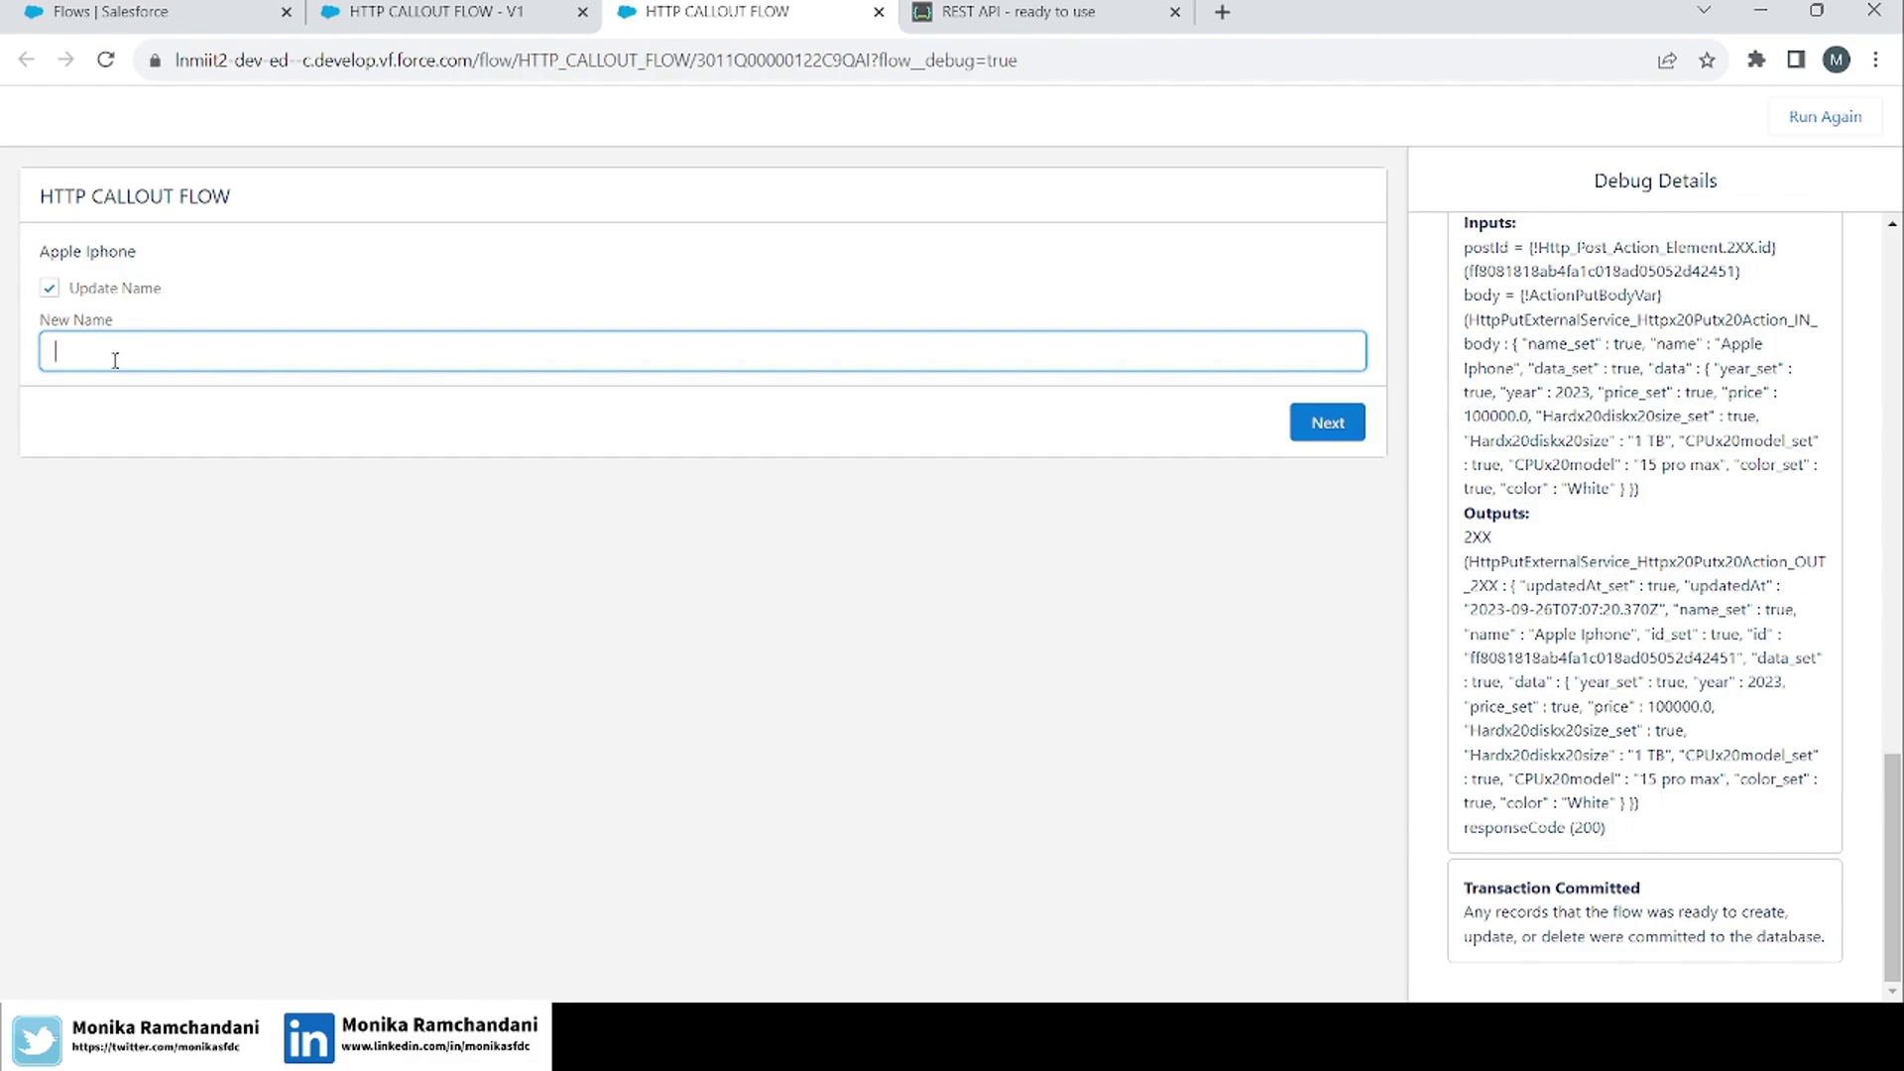
{"action": "type", "text": "My Iphone"}
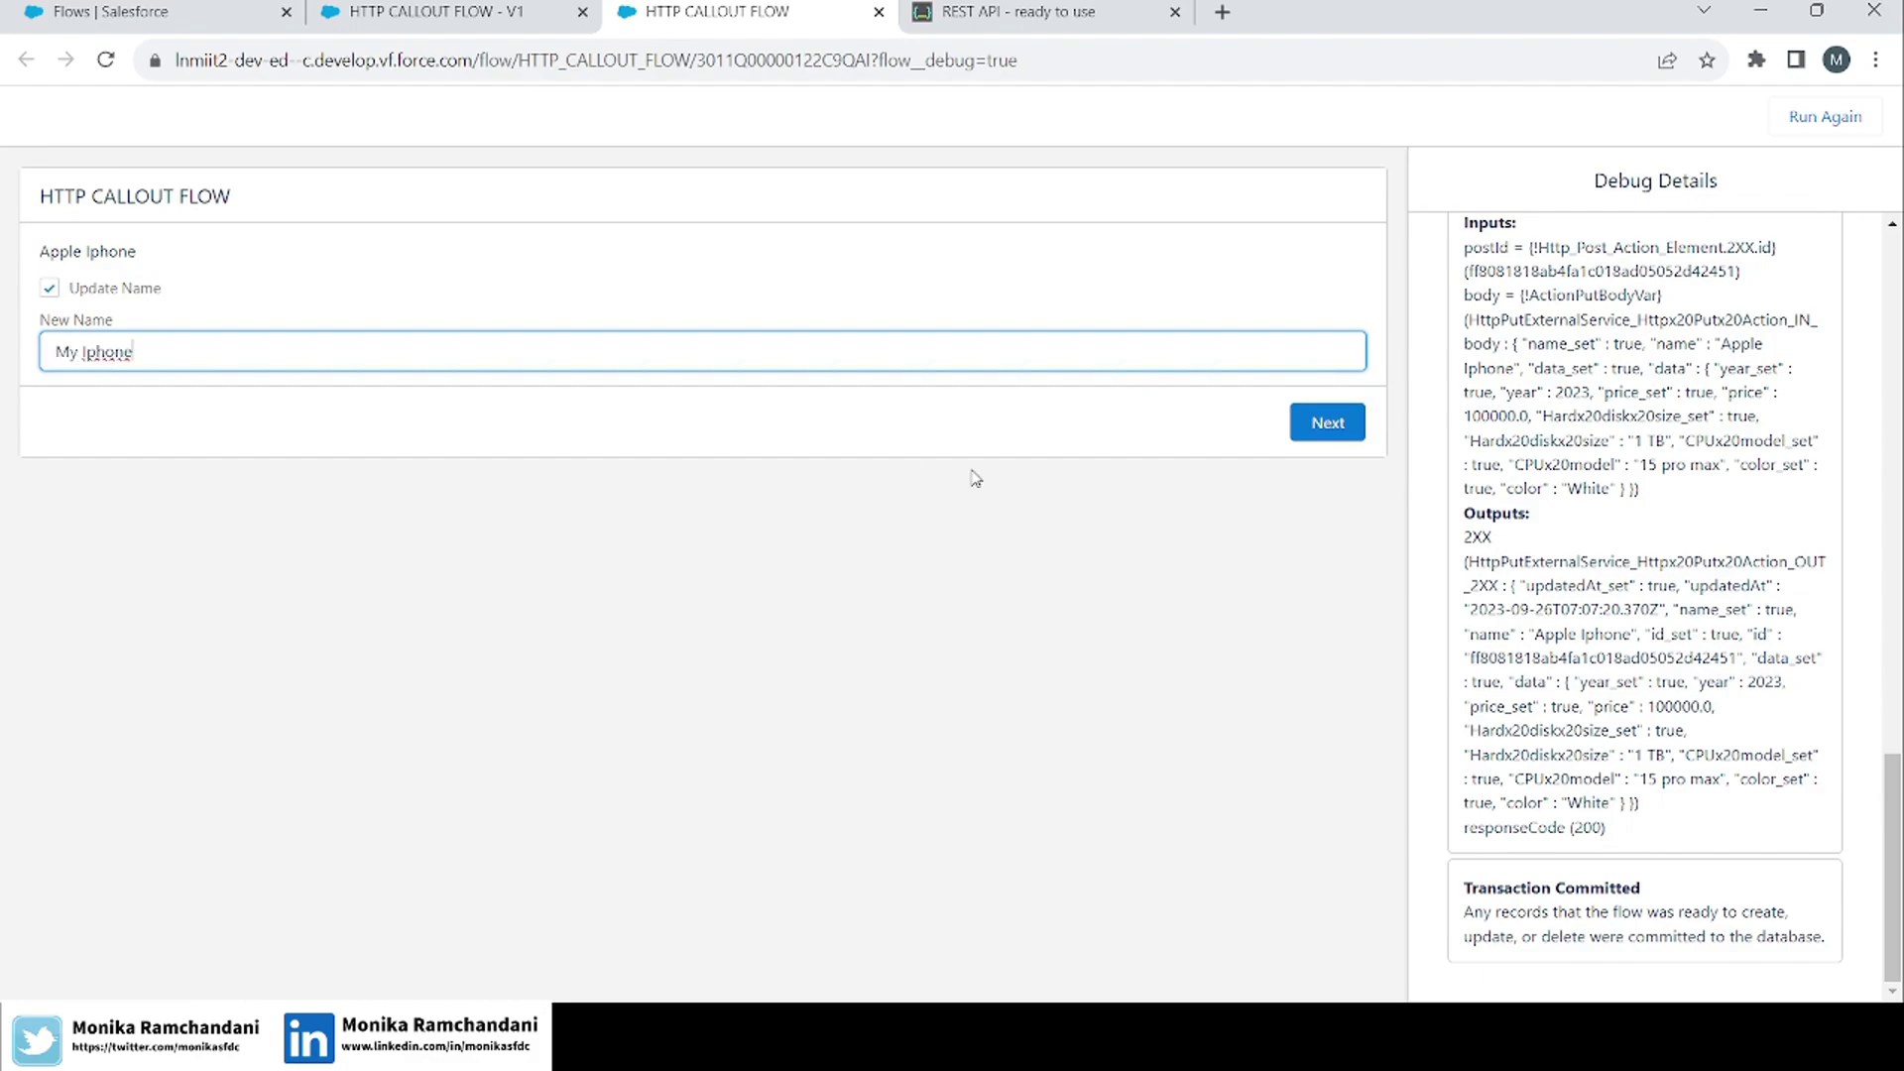
{"action": "left_click", "coordinate": [1348, 430]}
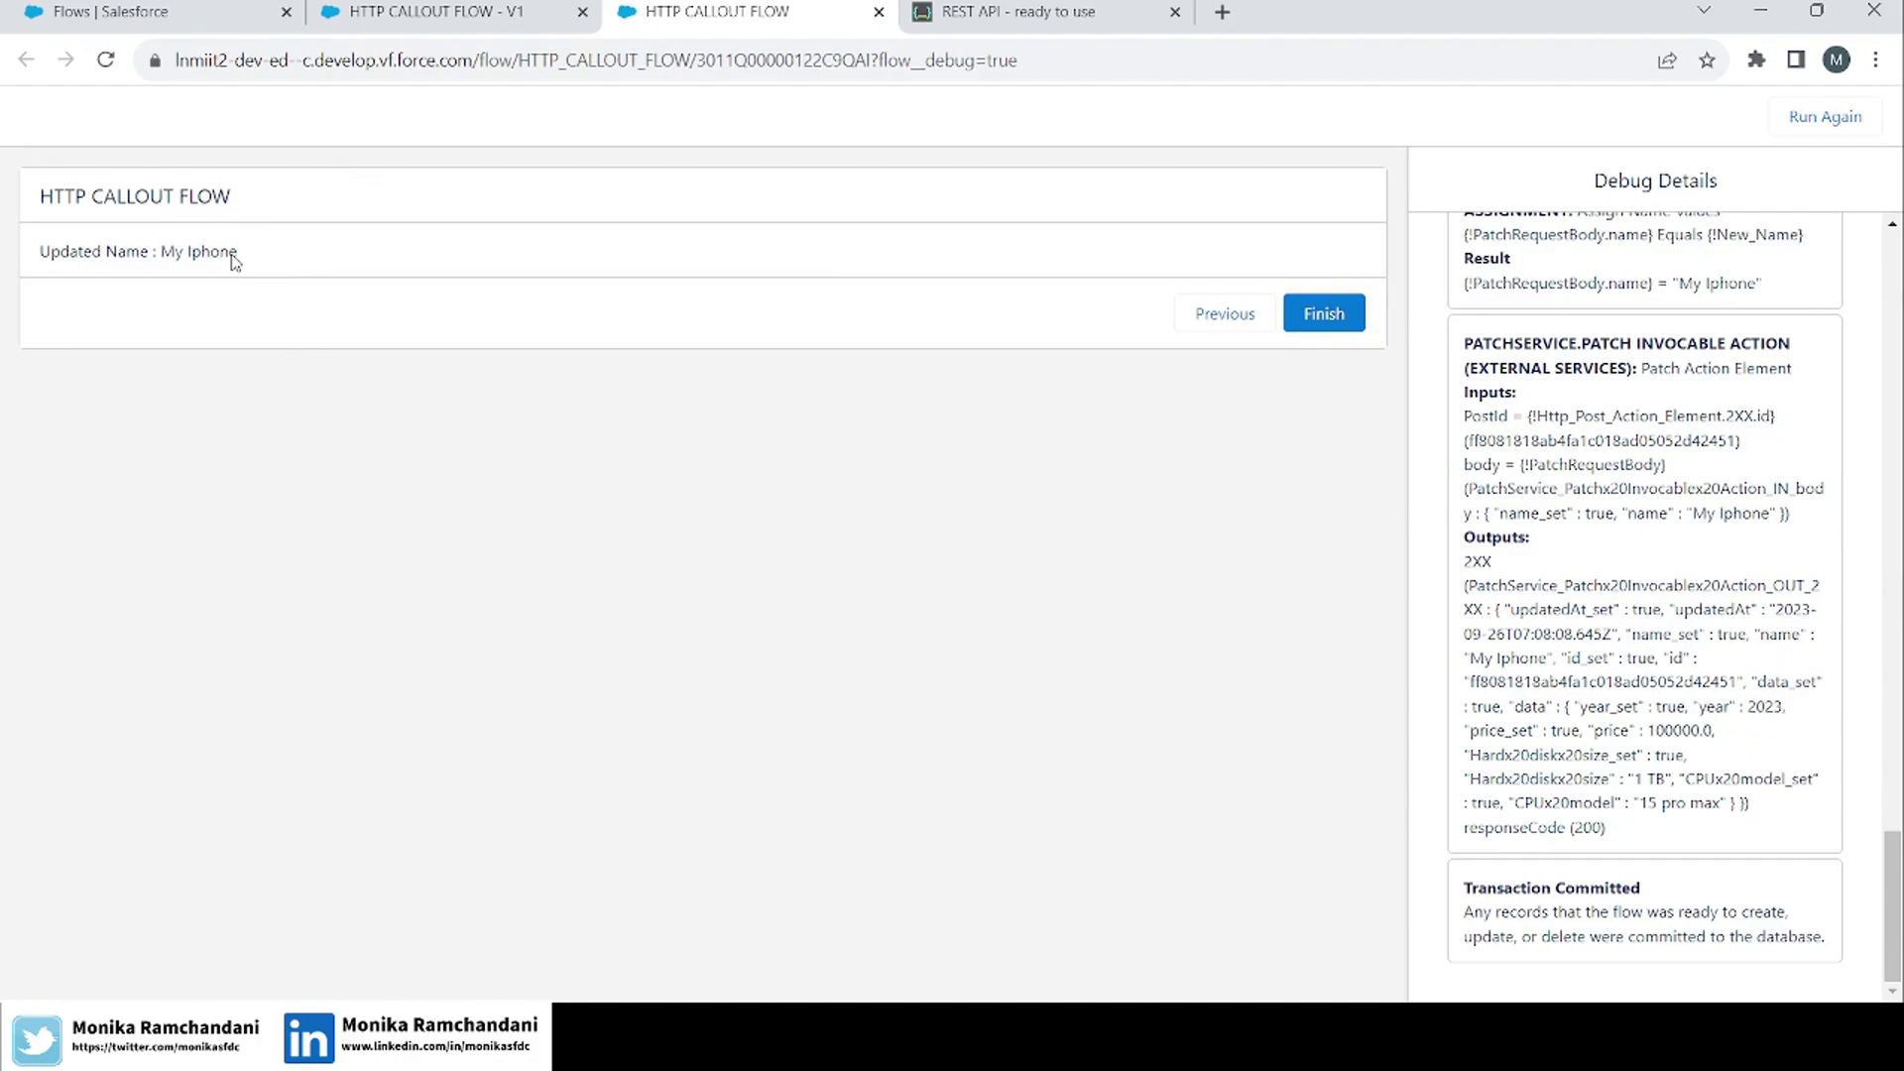
Examine the updated name on the output screen and the Want to Update? decision and Assign Name Values entries in the debug details.
{"action": "left_click_drag", "start_coordinate": [238, 255], "coordinate": [38, 258]}
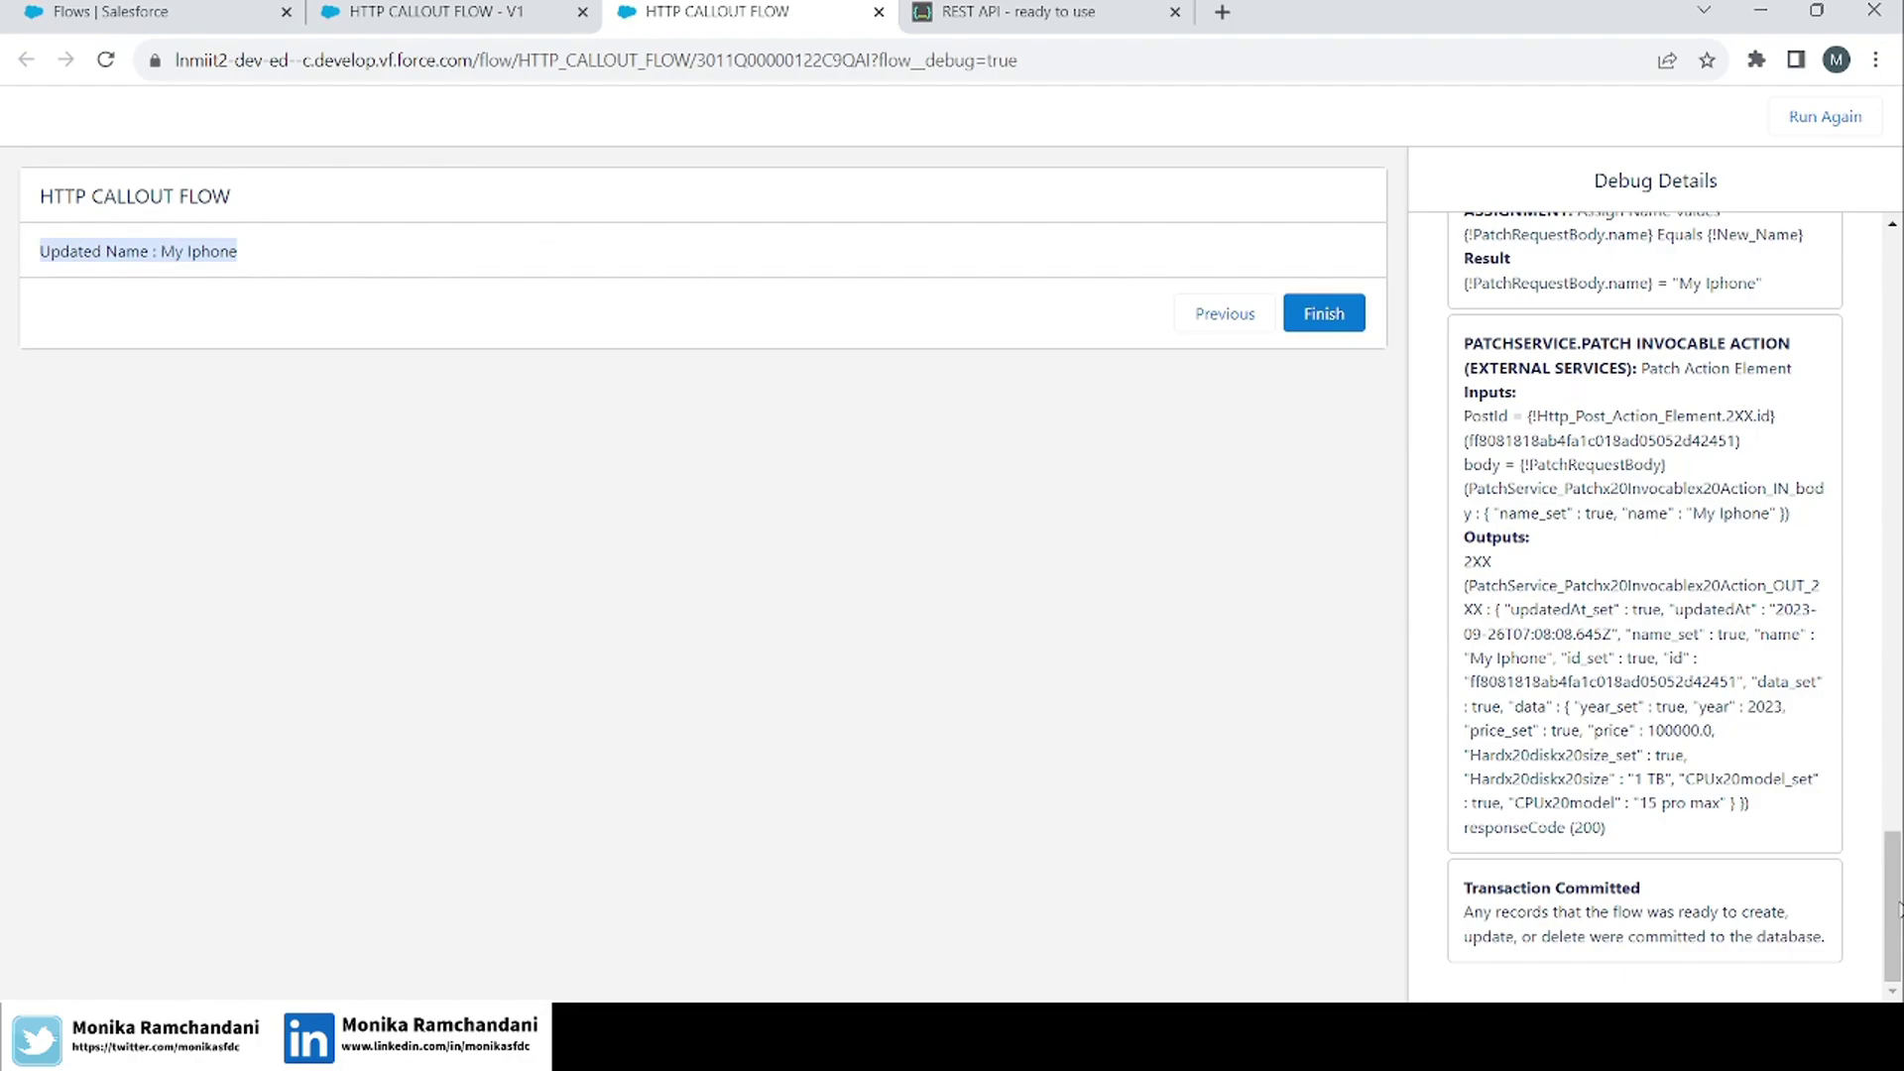
{"action": "scroll", "coordinate": [1879, 859], "scroll_direction": "up", "scroll_amount": 3}
{"action": "scroll", "coordinate": [1879, 859], "scroll_direction": "up", "scroll_amount": 1}
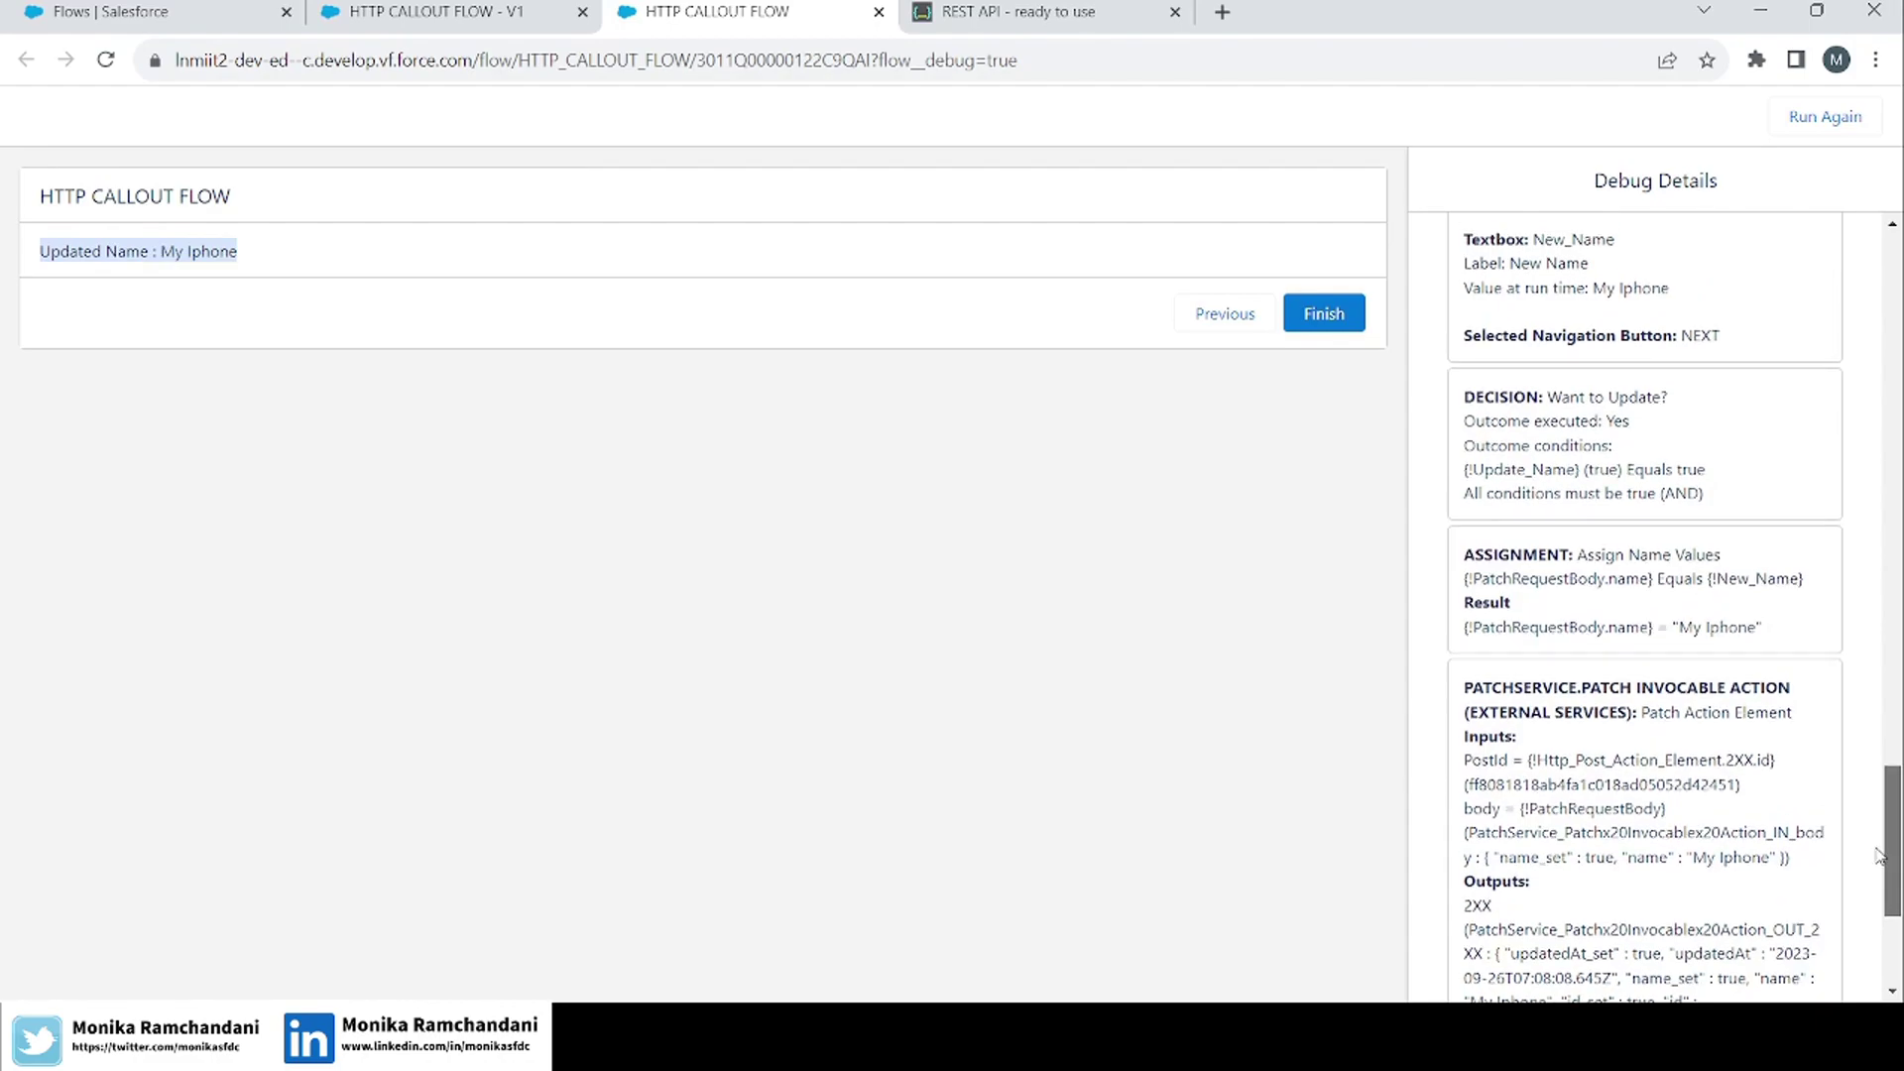
{"action": "left_click_drag", "start_coordinate": [1454, 404], "coordinate": [1707, 501]}
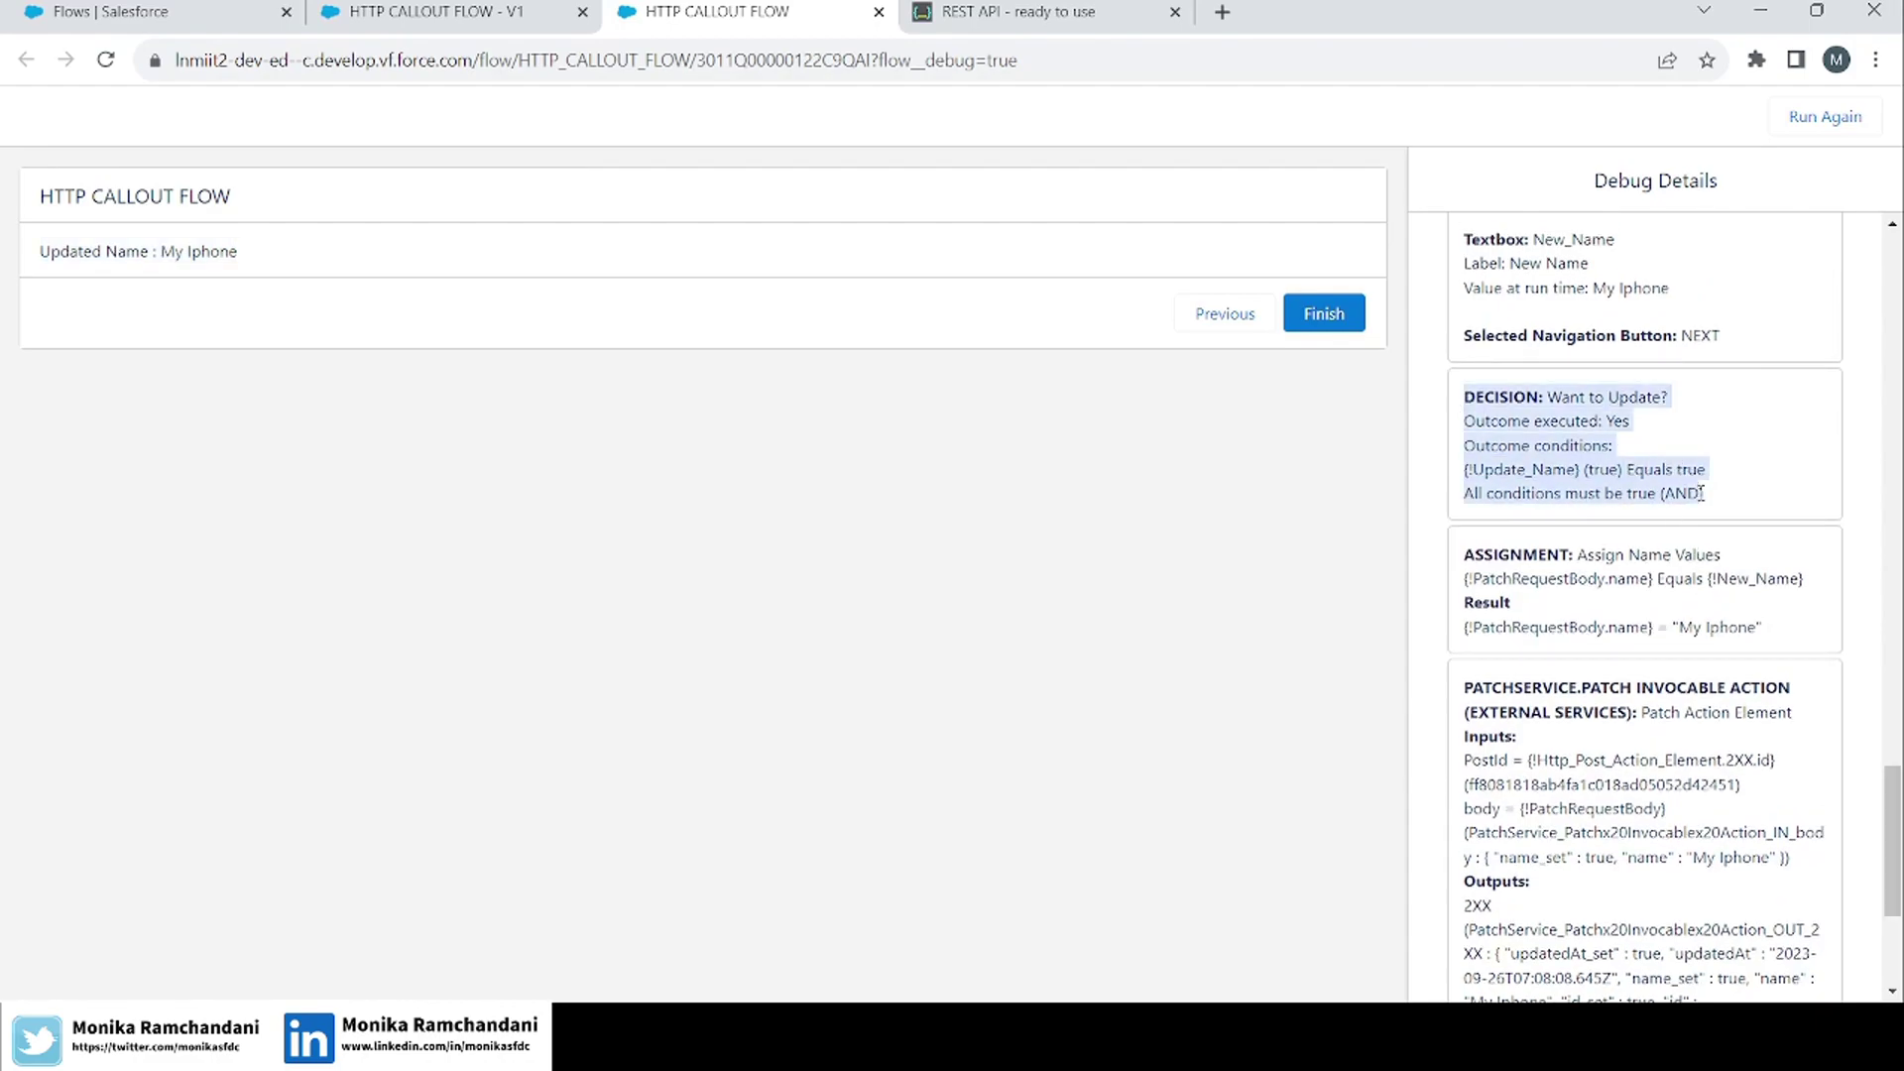
{"action": "left_click", "coordinate": [1716, 504]}
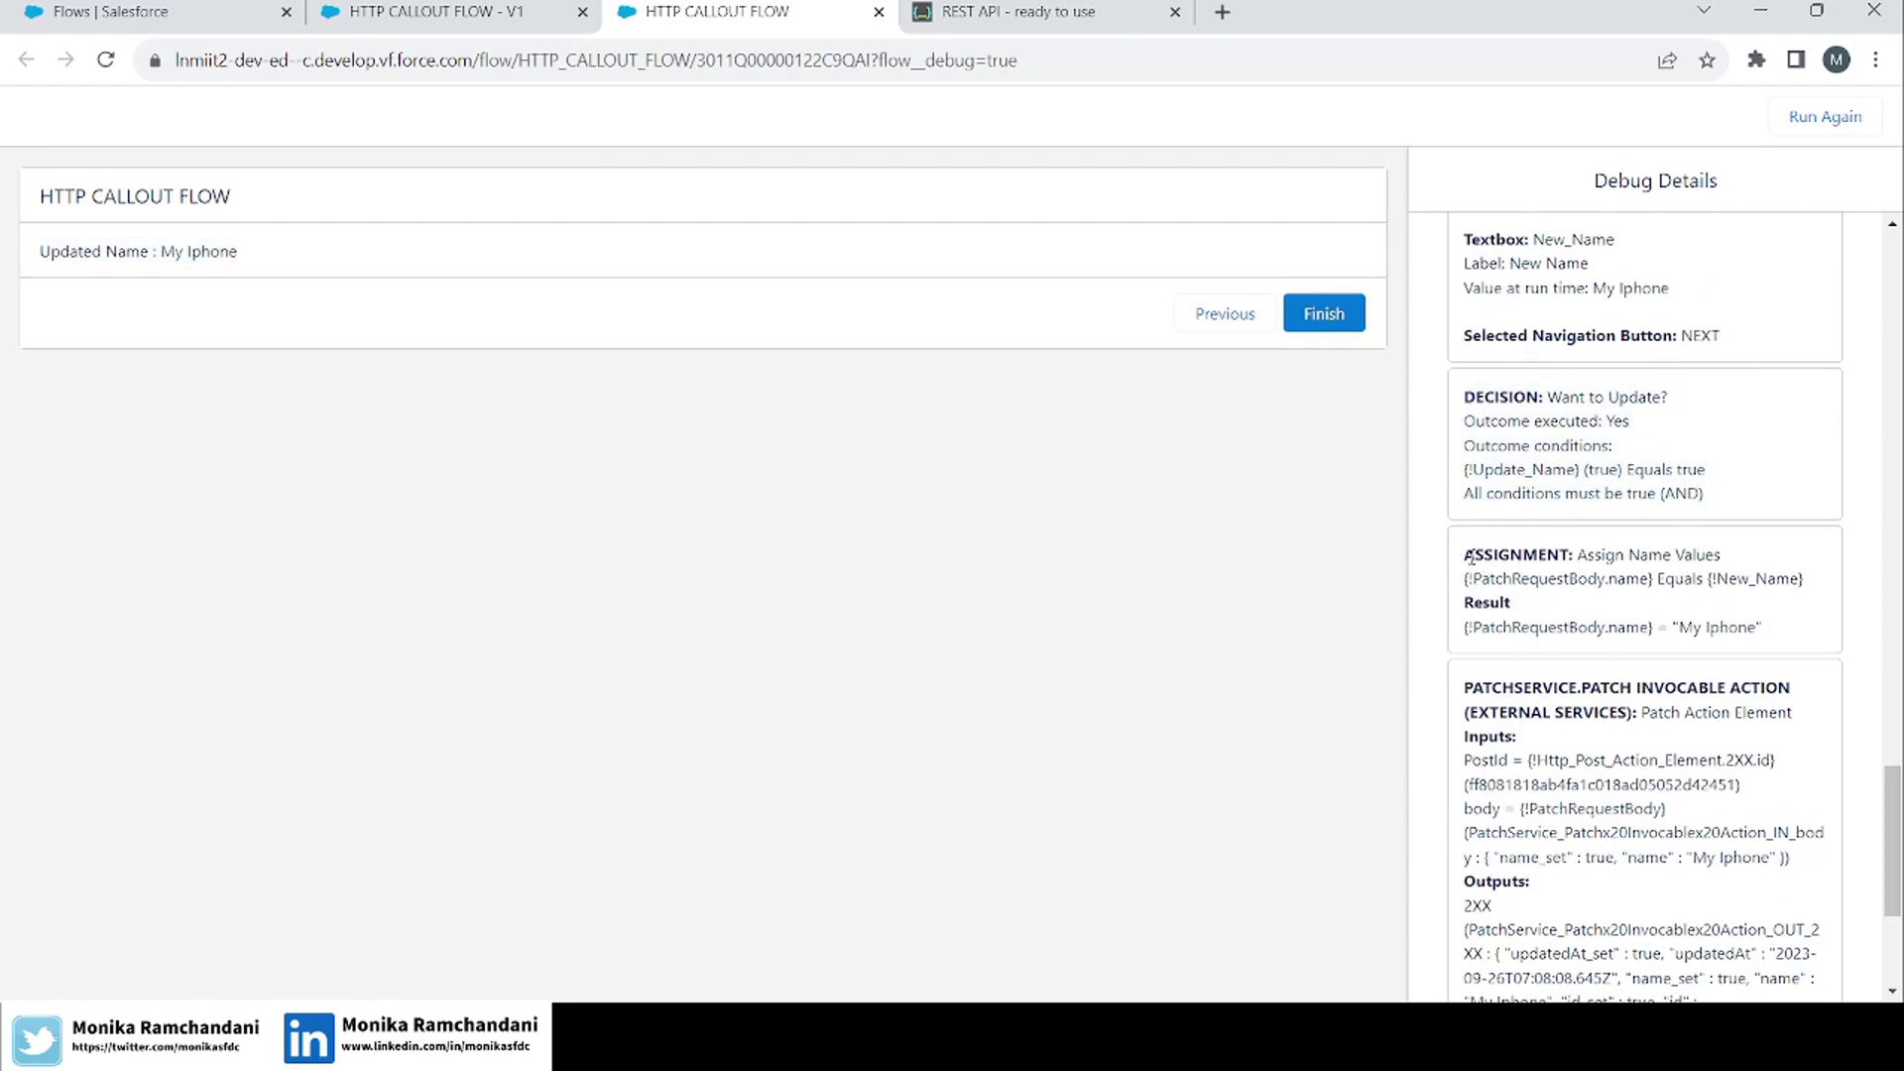
{"action": "left_click_drag", "start_coordinate": [1462, 549], "coordinate": [1527, 581]}
{"action": "left_click", "coordinate": [1527, 580]}
{"action": "left_click_drag", "start_coordinate": [1678, 626], "coordinate": [1766, 631]}
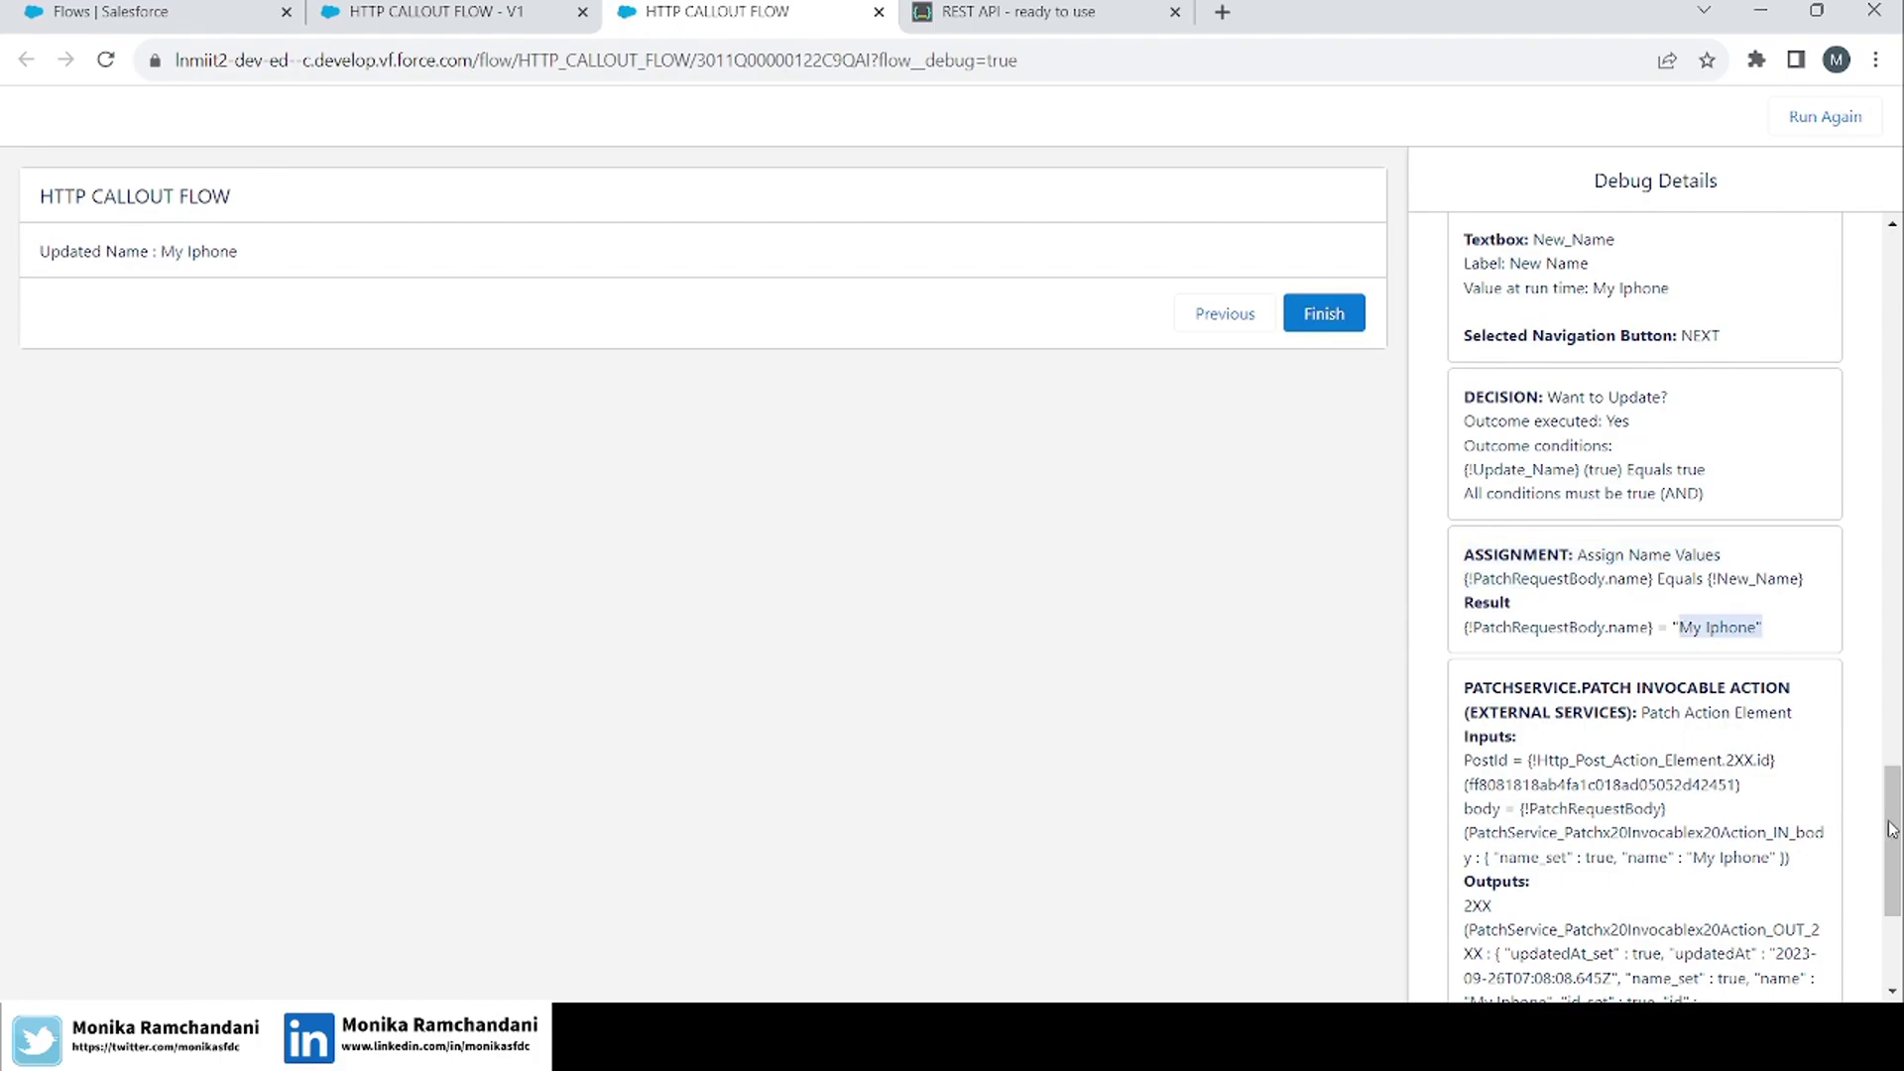
Examine the Patch Action Element outputs in the debug details, including the returned name.
{"action": "left_click_drag", "start_coordinate": [1894, 828], "coordinate": [1898, 944]}
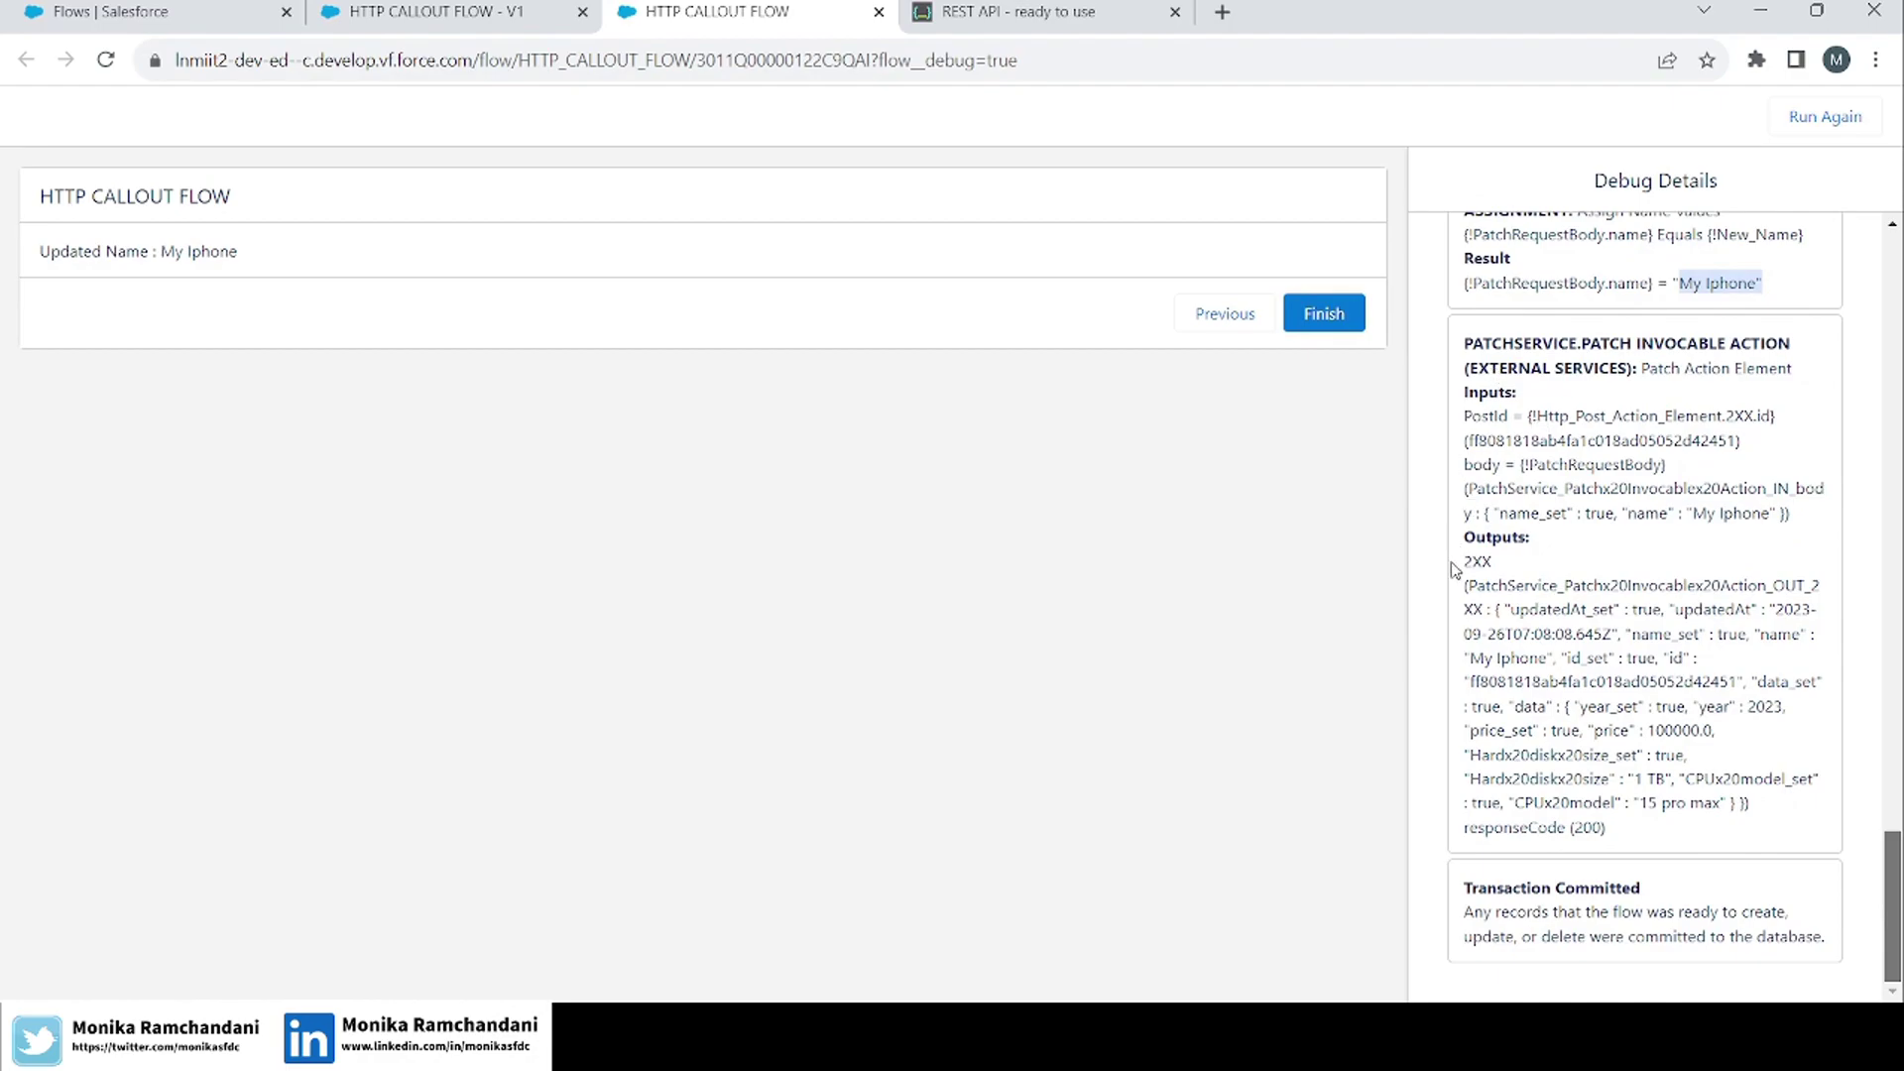
{"action": "left_click_drag", "start_coordinate": [1460, 572], "coordinate": [1637, 841]}
{"action": "left_click", "coordinate": [1641, 841]}
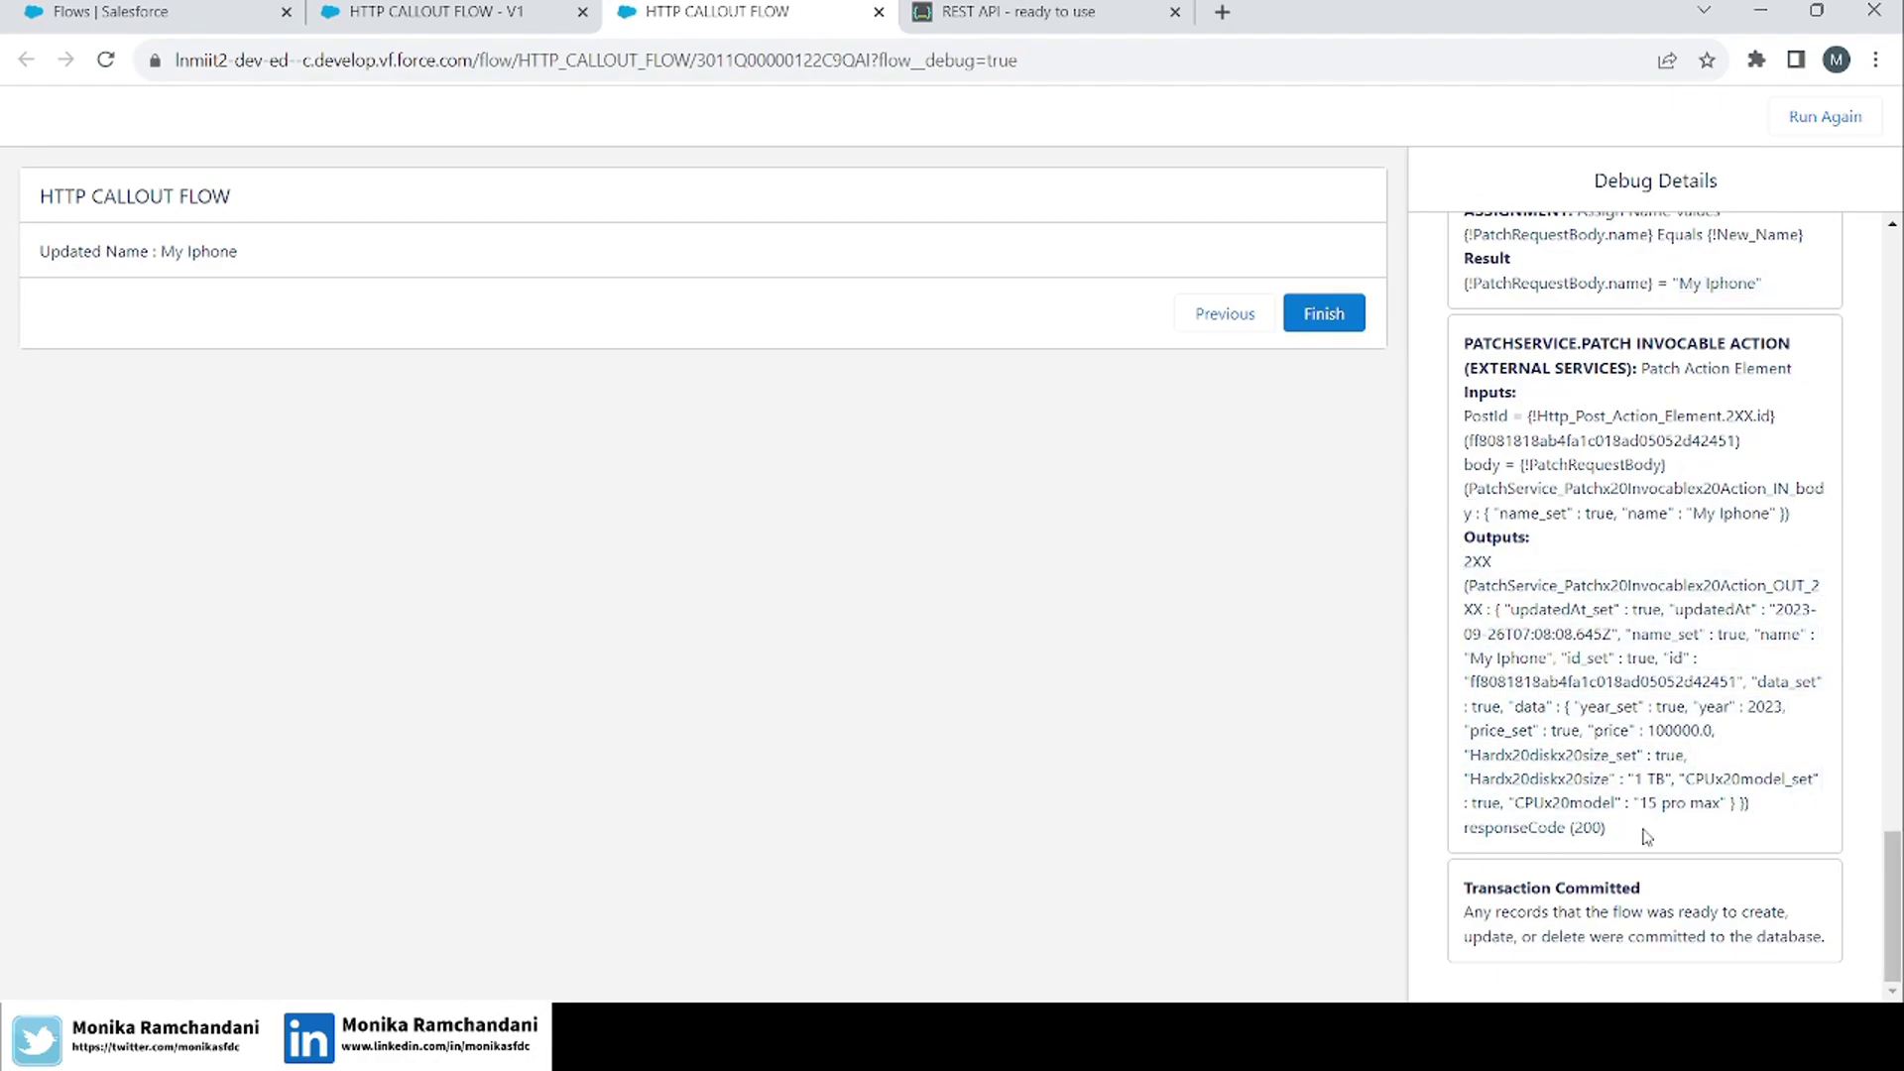
{"action": "left_click_drag", "start_coordinate": [1464, 658], "coordinate": [1558, 665]}
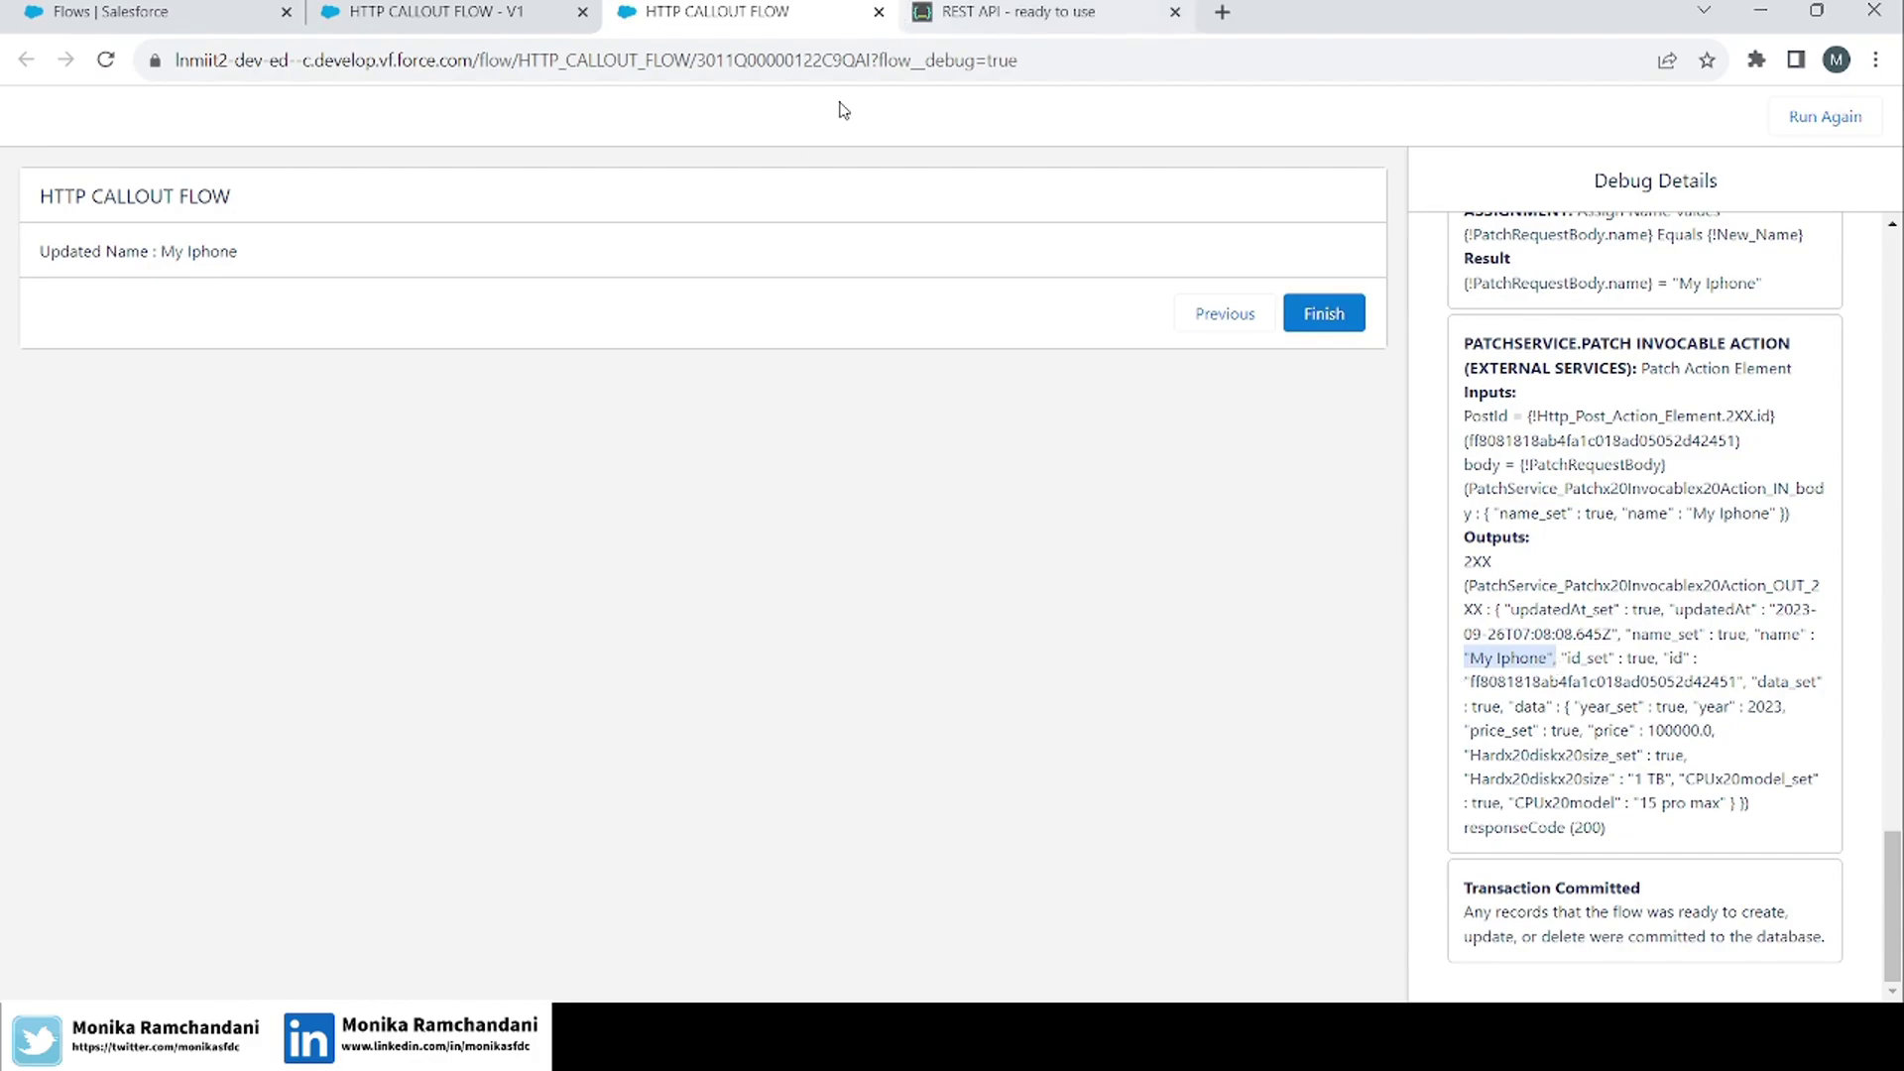
Return to the flow builder and review the values in the Assign Values to Action Put Body Var assignment without changing them.
{"action": "left_click", "coordinate": [448, 12]}
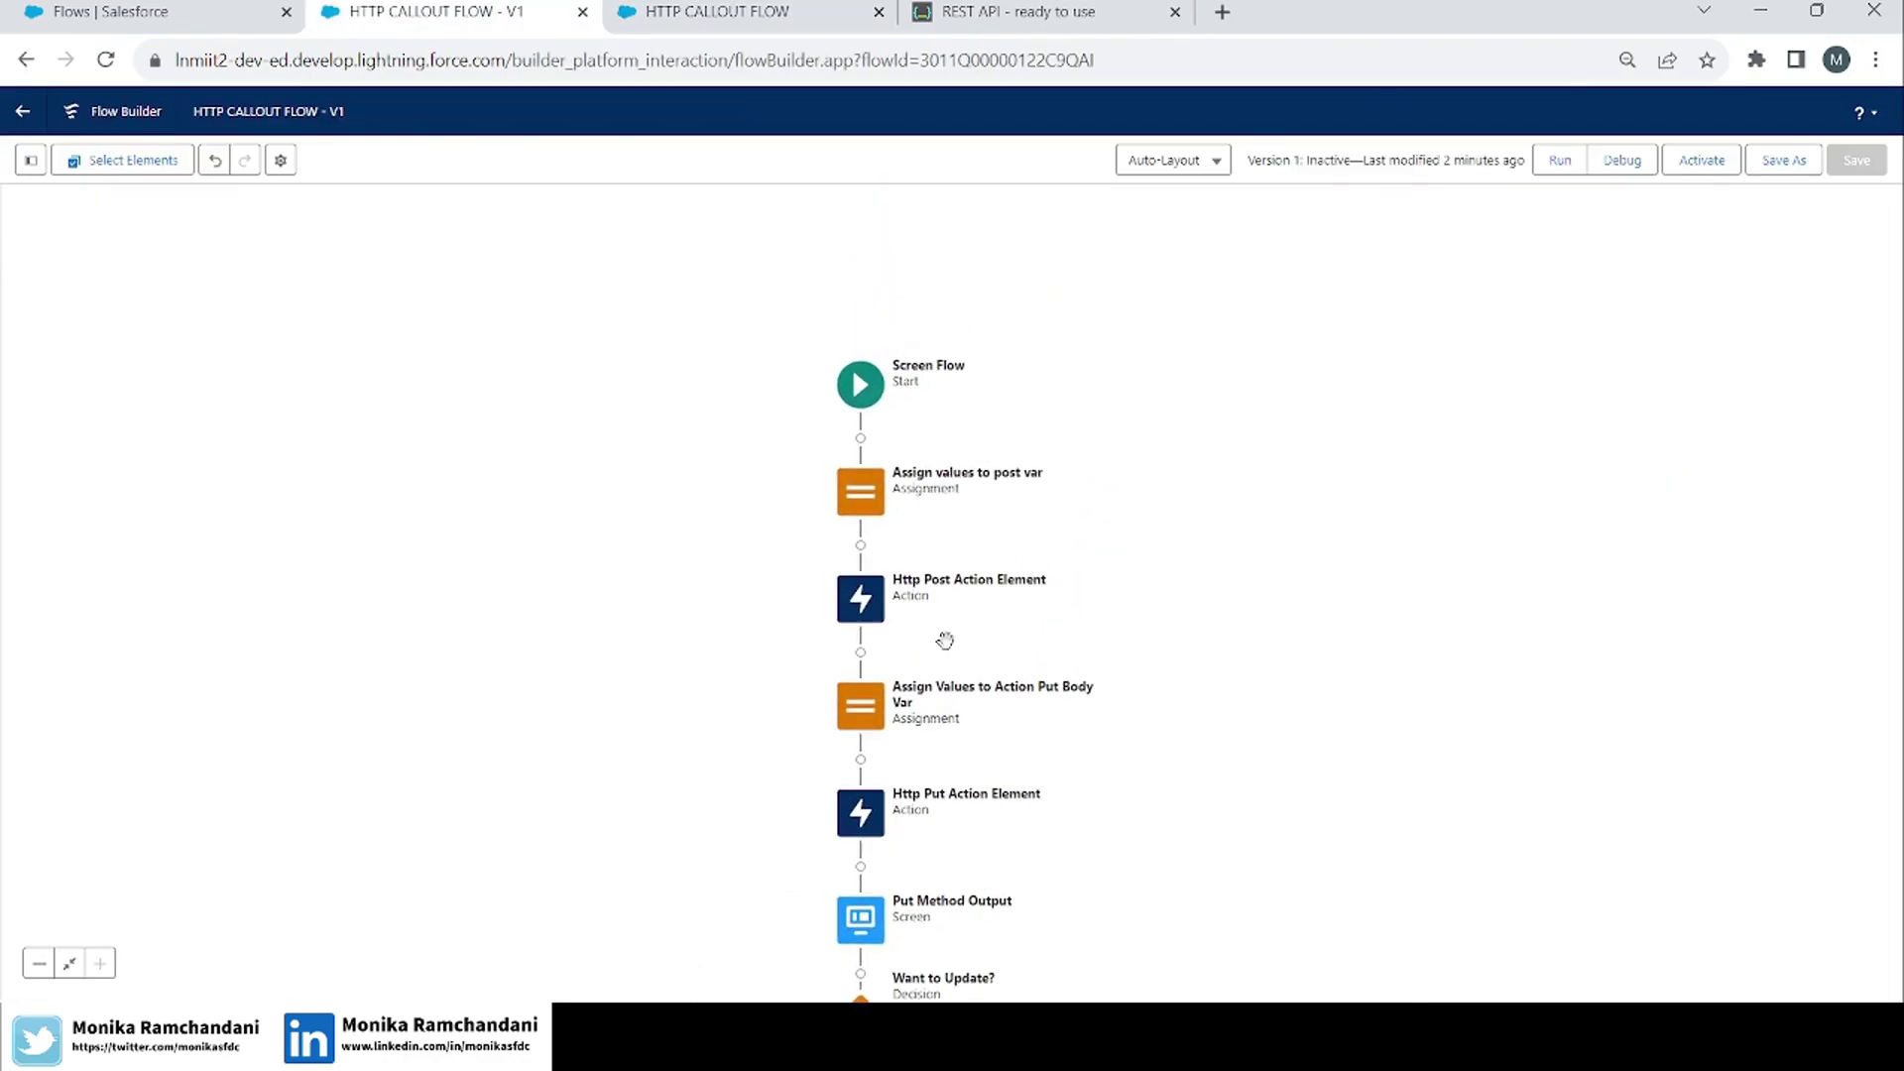
{"action": "double_click", "coordinate": [846, 716]}
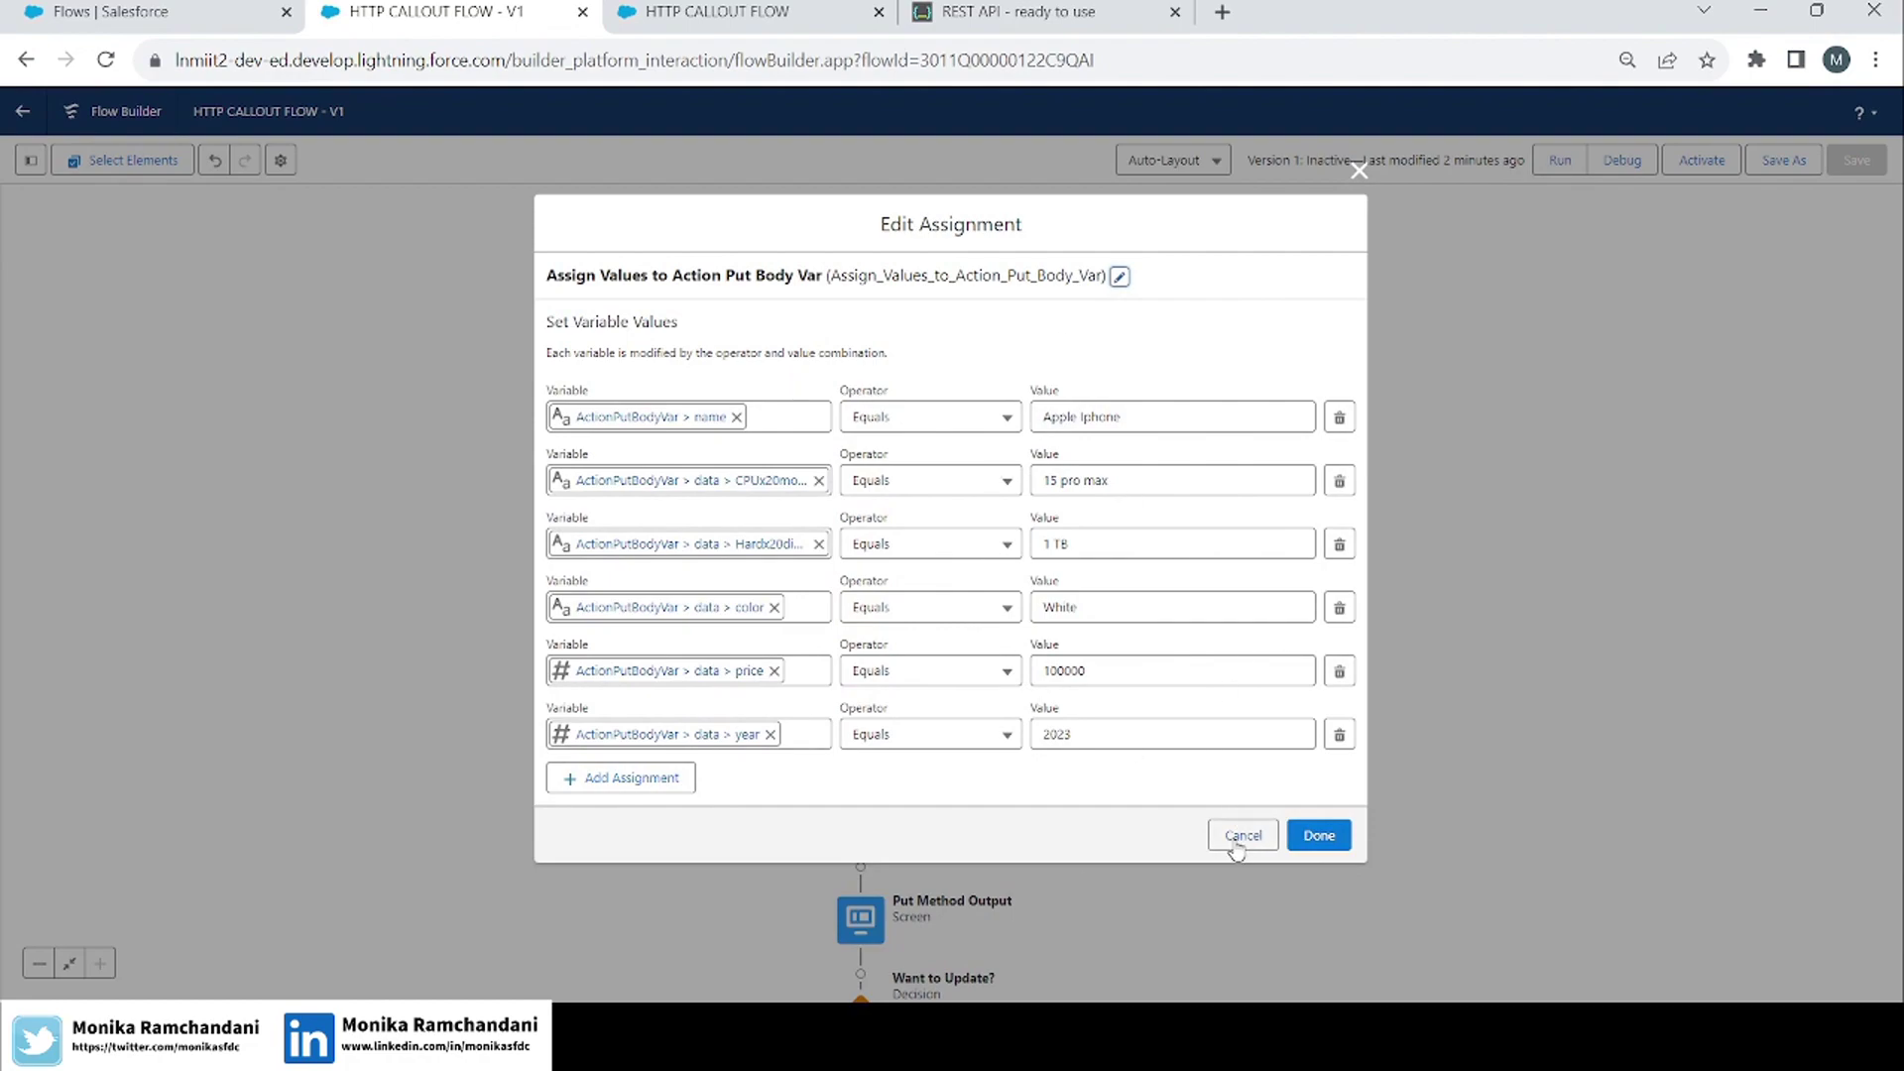
{"action": "left_click", "coordinate": [1112, 541]}
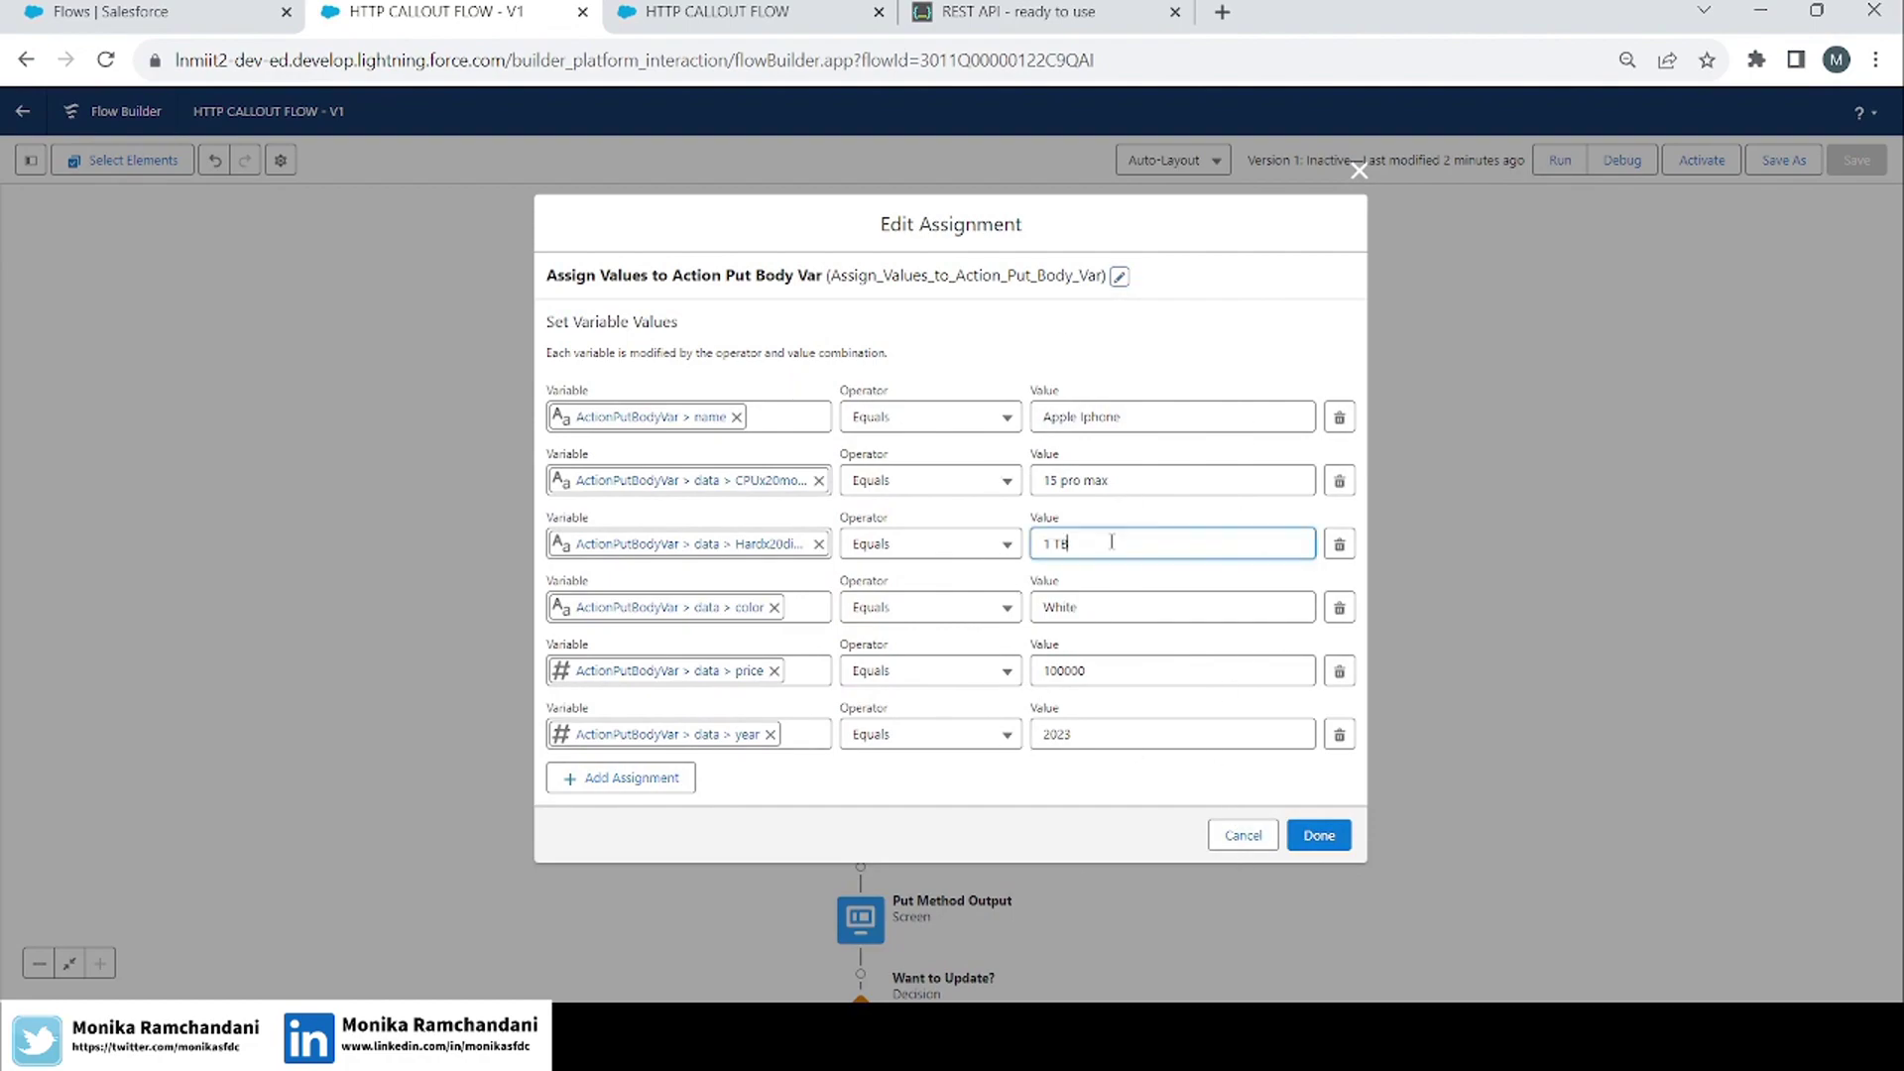
{"action": "left_click", "coordinate": [1240, 838]}
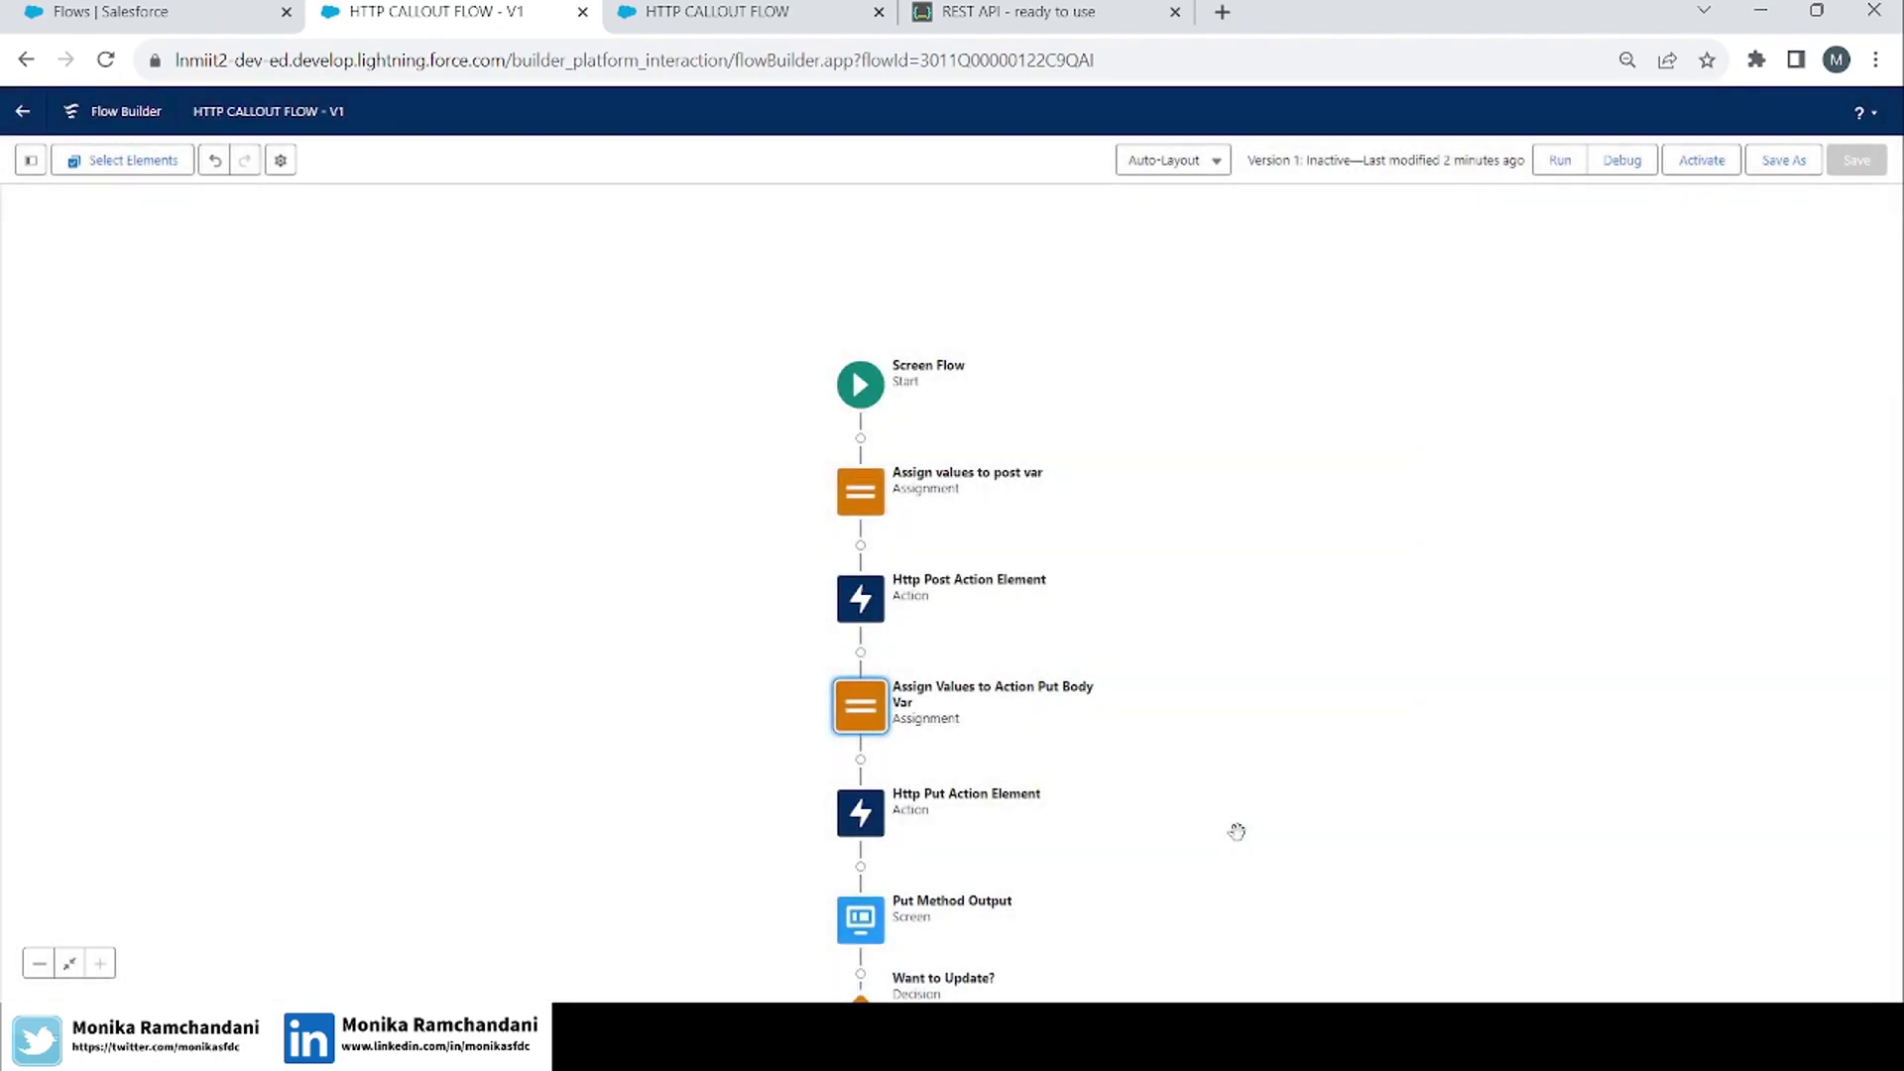
Review the flow from the put callout through the Want to Update? branches to the end, and switch to the restful-api.dev reference page.
{"action": "left_click_drag", "start_coordinate": [1237, 831], "coordinate": [1259, 378]}
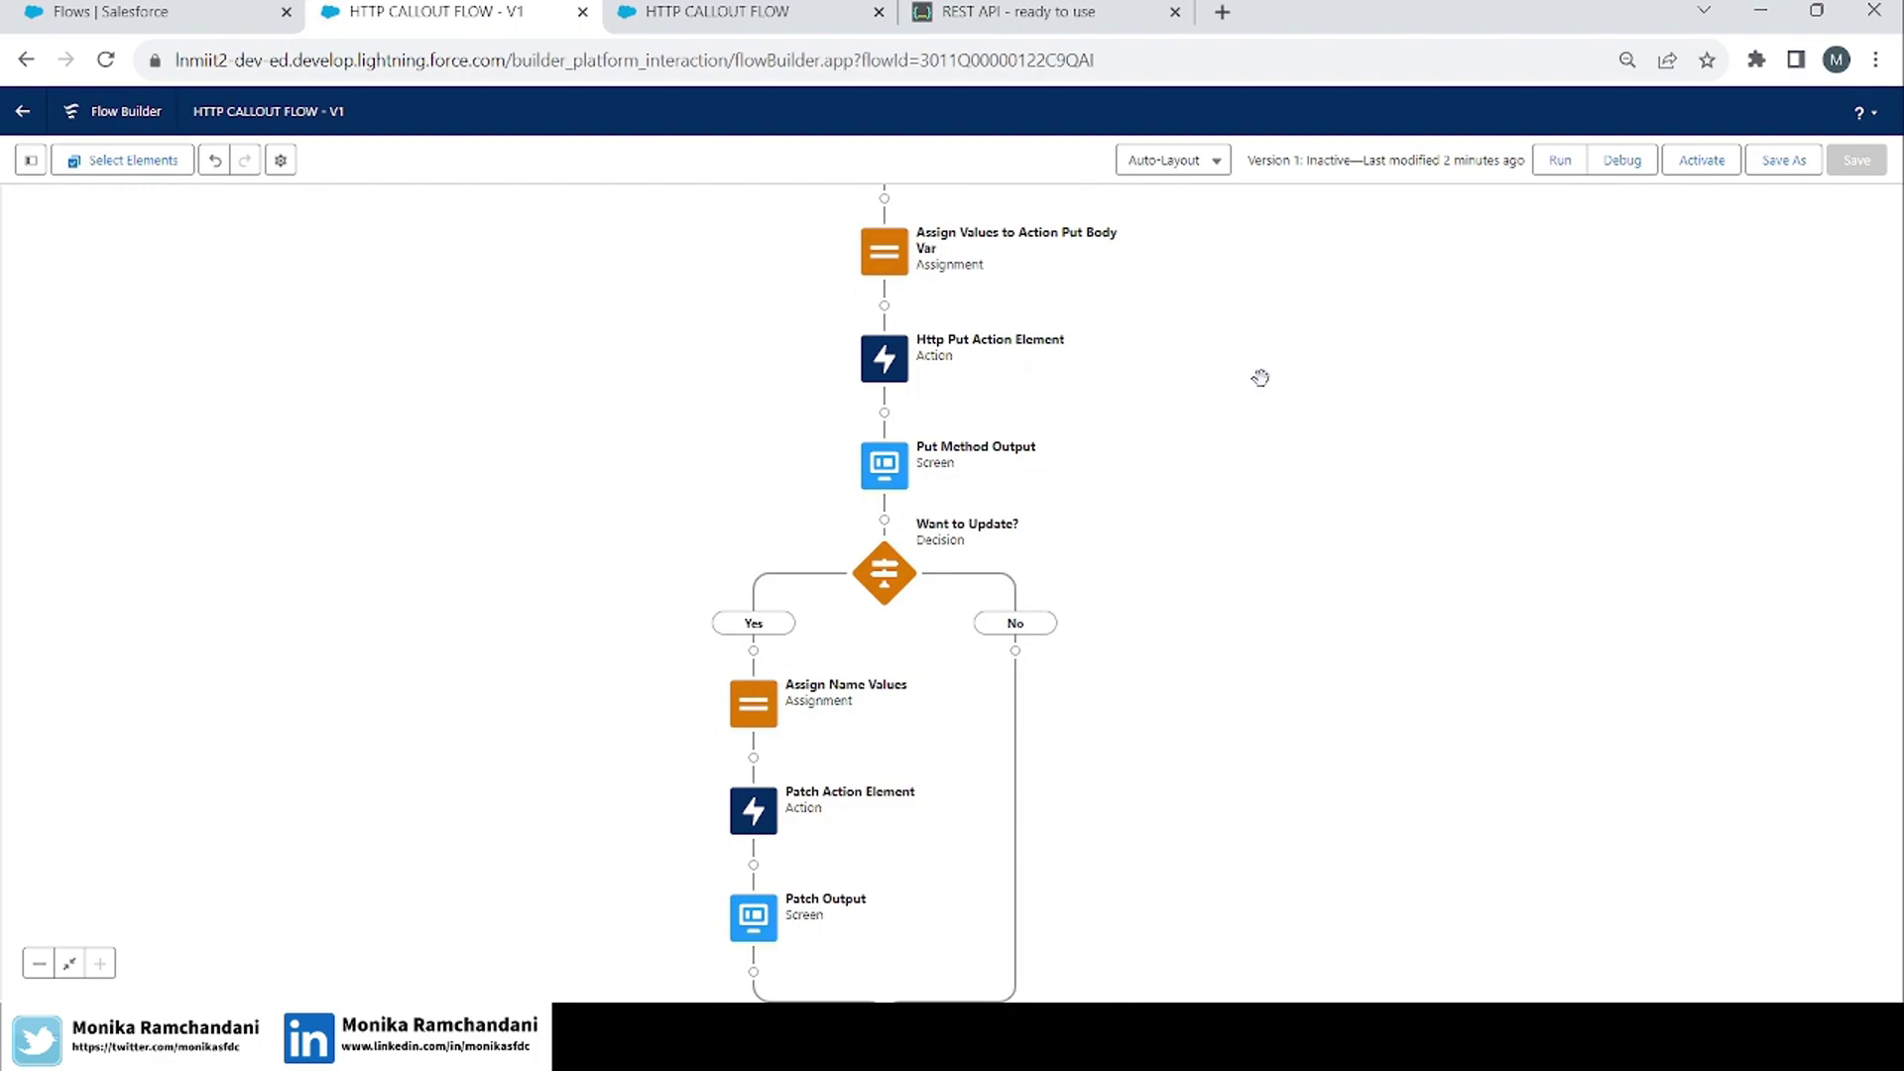
{"action": "left_click_drag", "start_coordinate": [1197, 794], "coordinate": [1247, 601]}
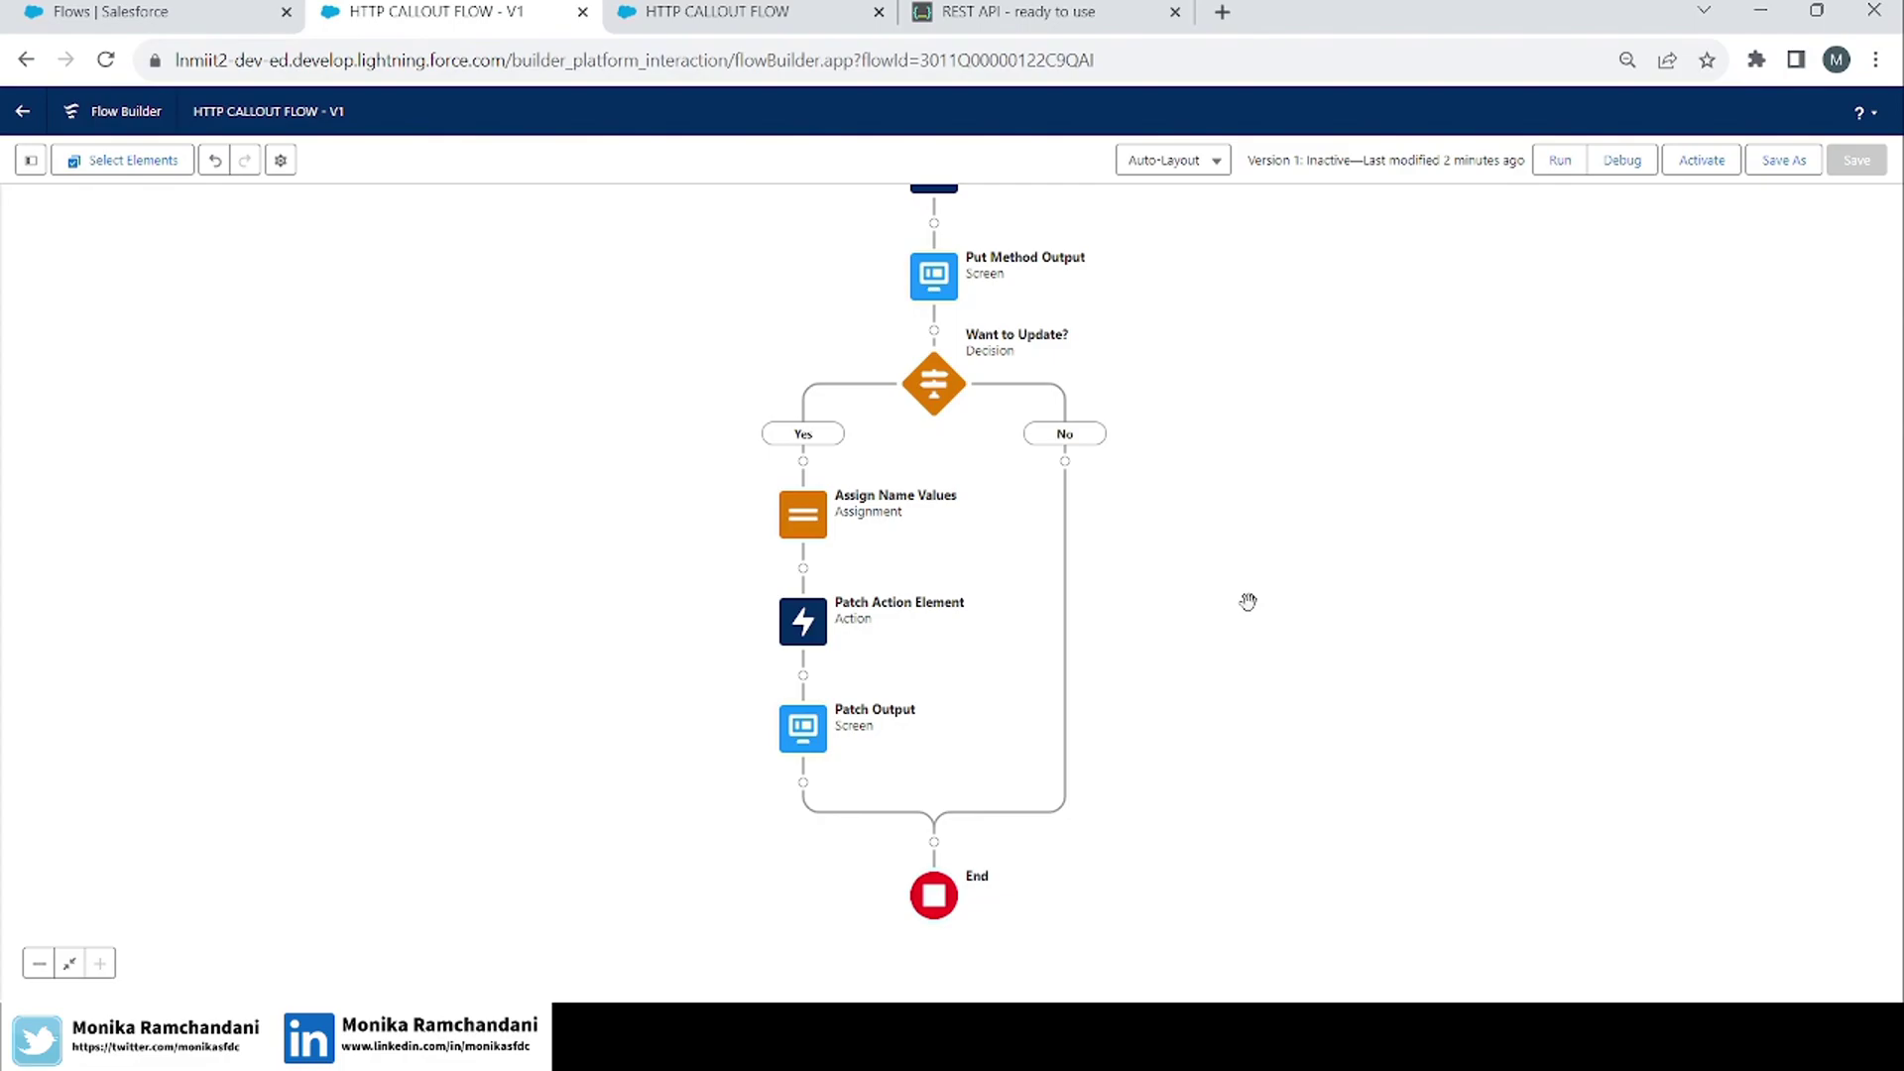
{"action": "key", "text": "ctrl+4"}
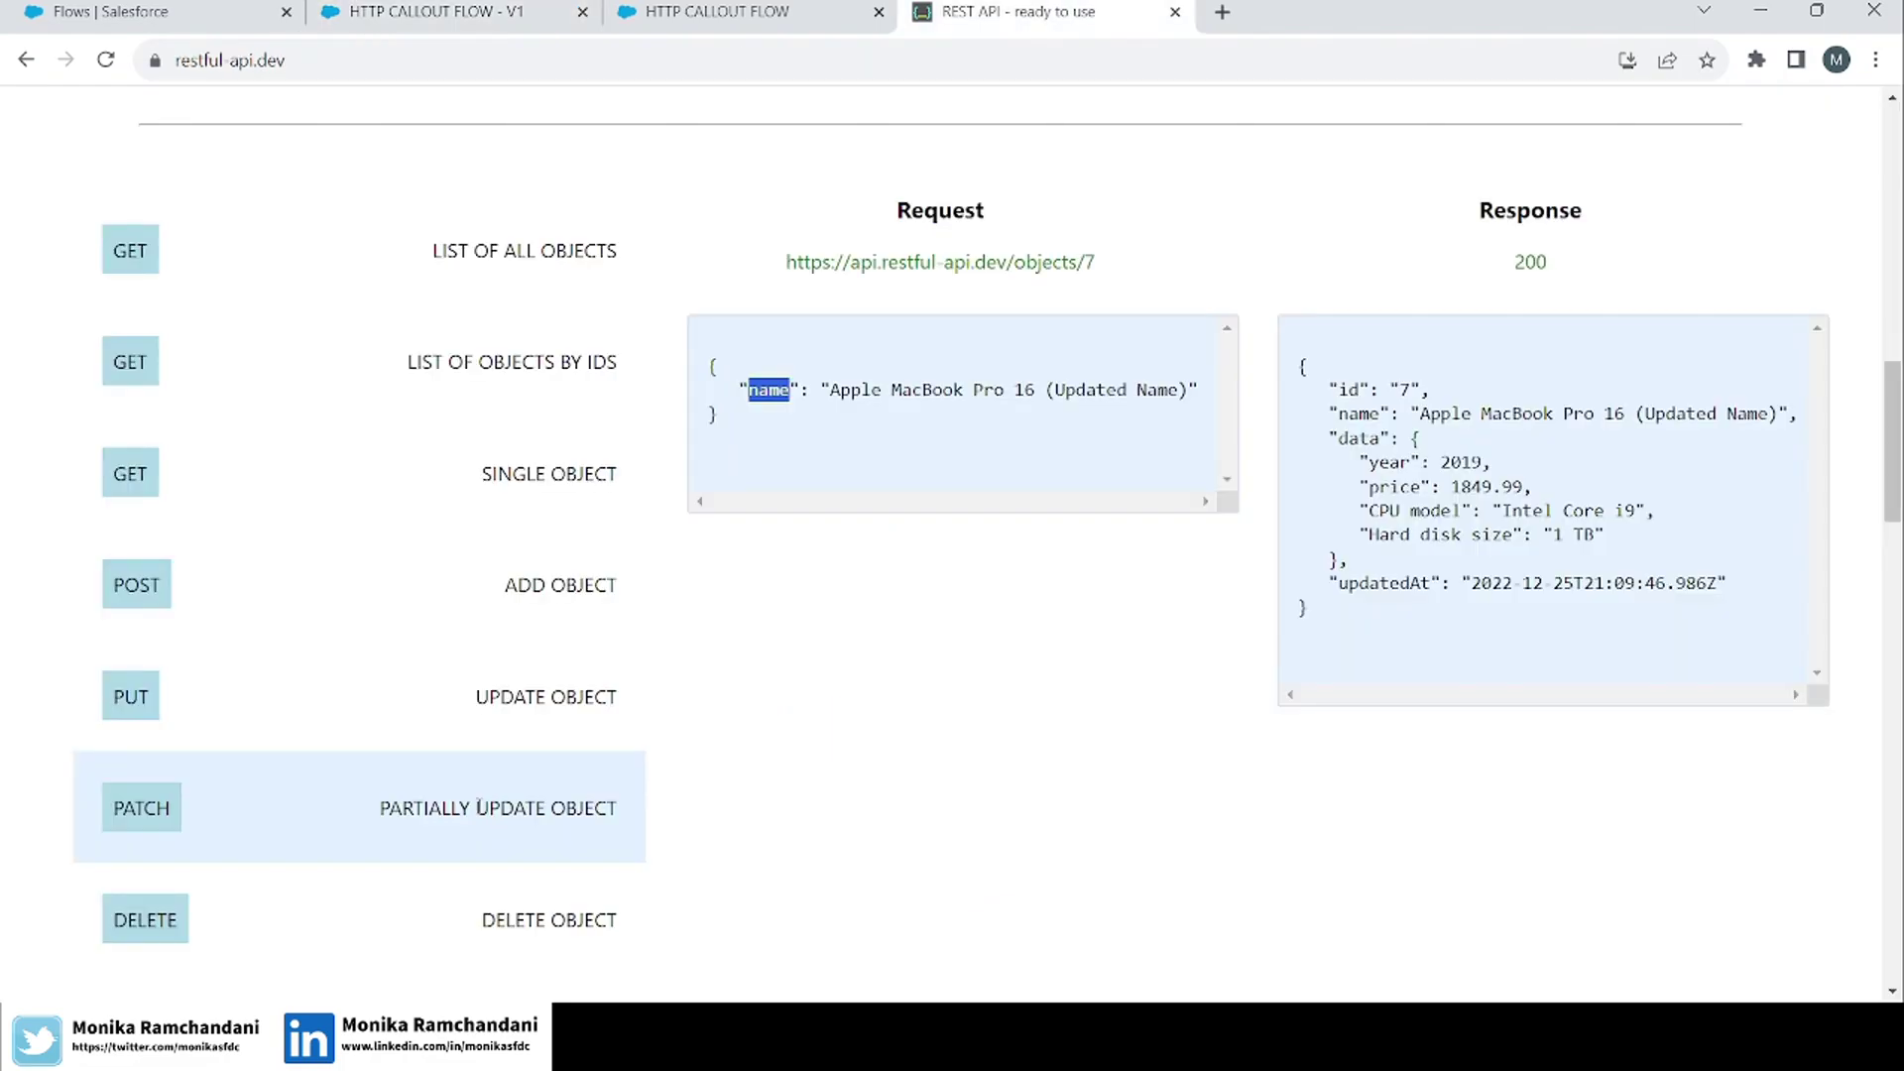